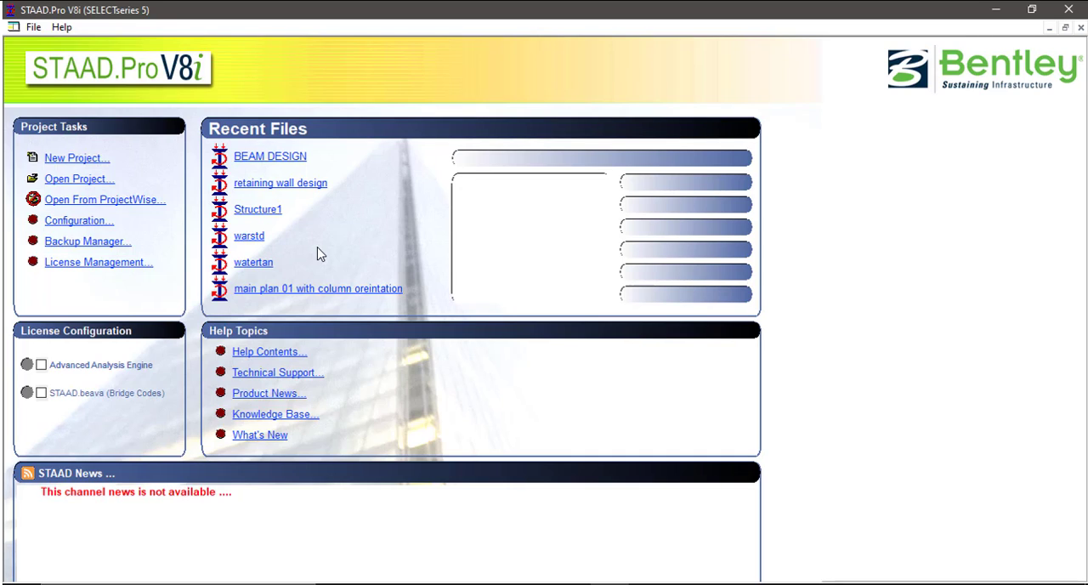
Step: Set the program's default shear wall design code to IS456 and accept the configuration
key(alt+f)
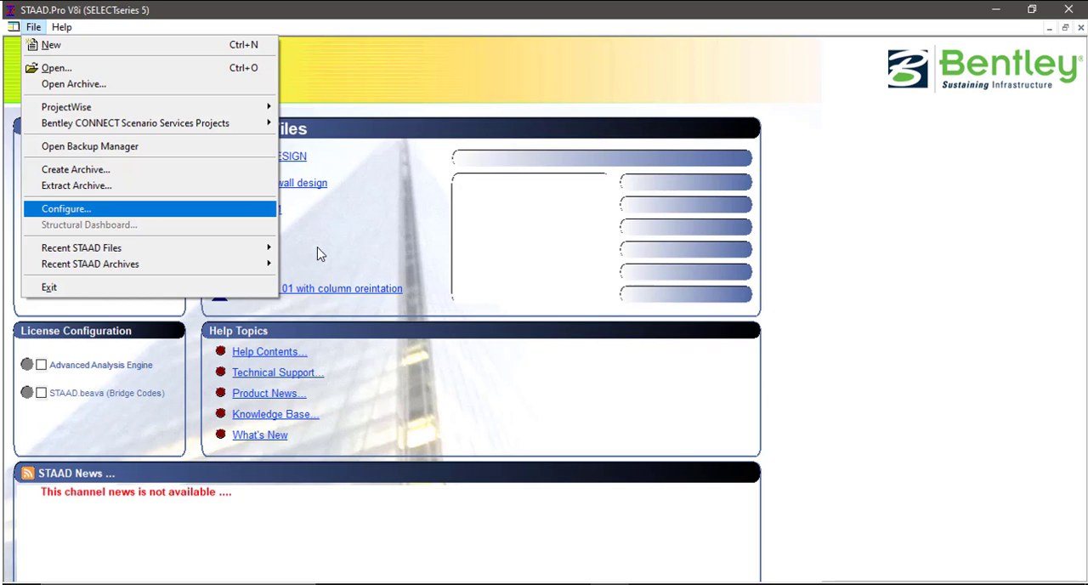
key(Return)
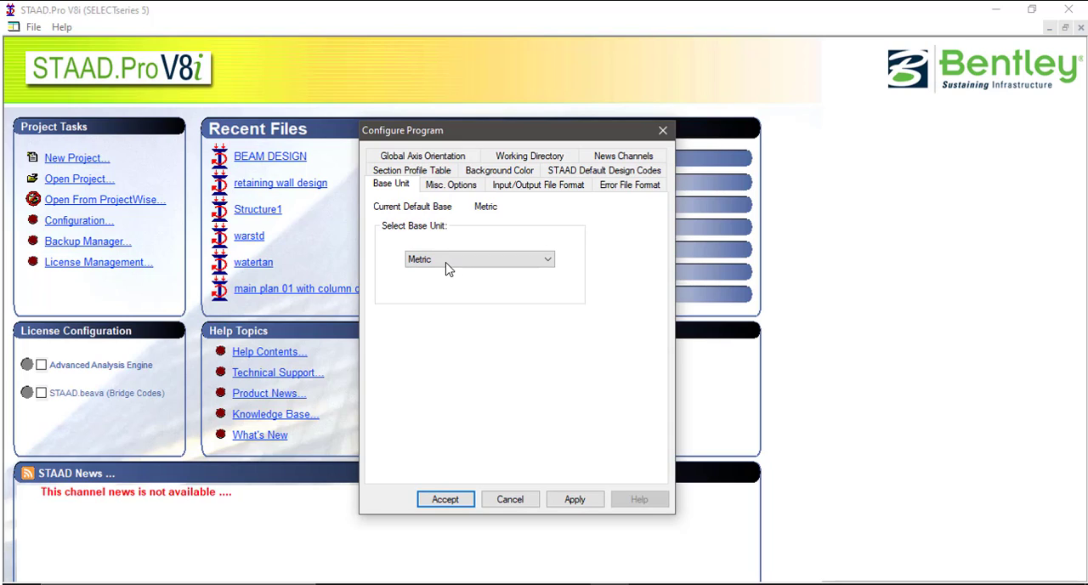
click(652, 173)
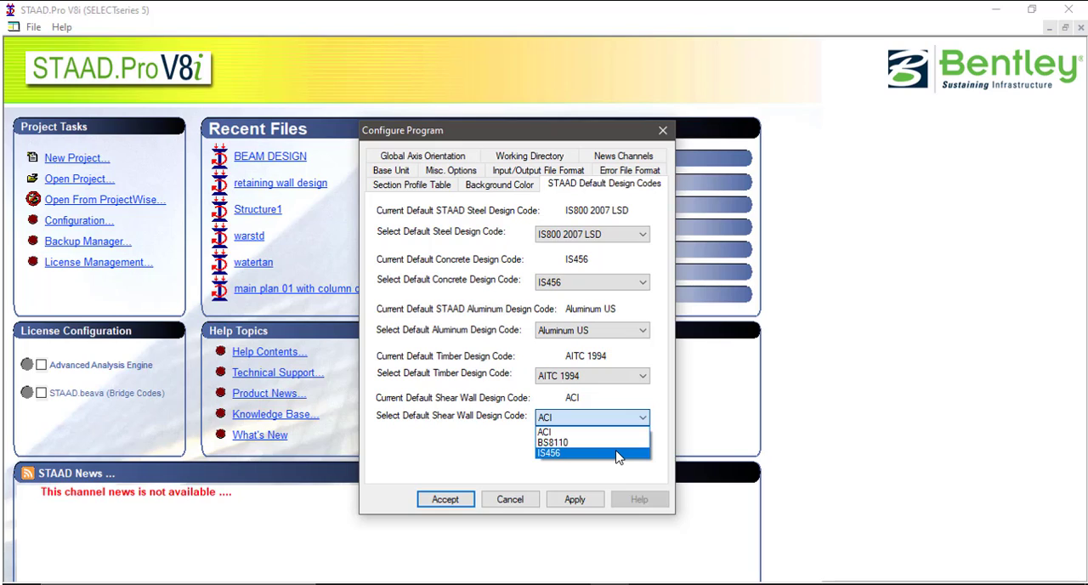
click(618, 454)
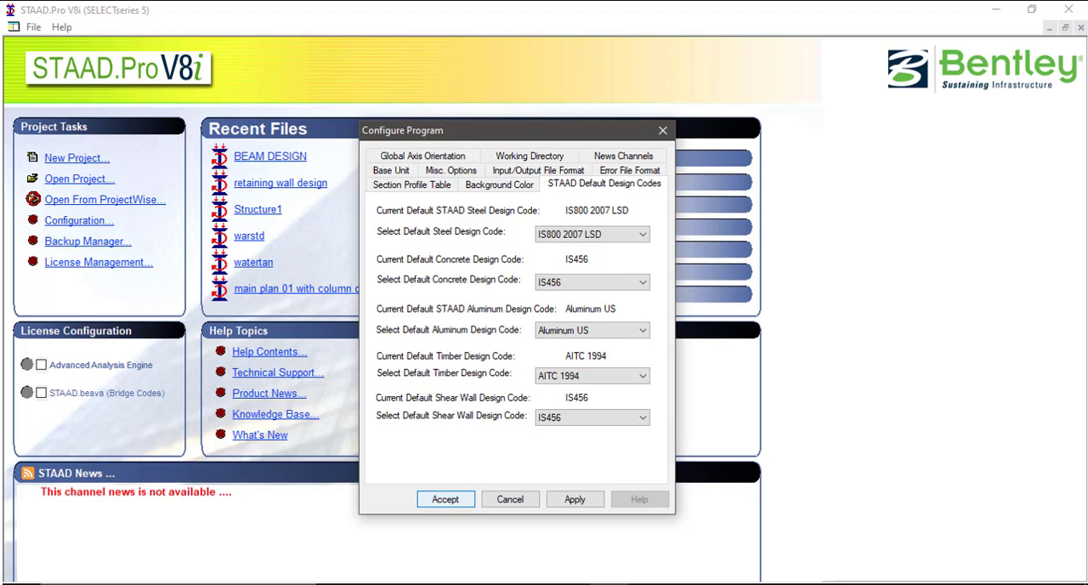
click(445, 499)
Step: Create a new Space project named Structure1 in meter and kilonewton units, starting with Add Beam, and close the snap grid settings
click(77, 158)
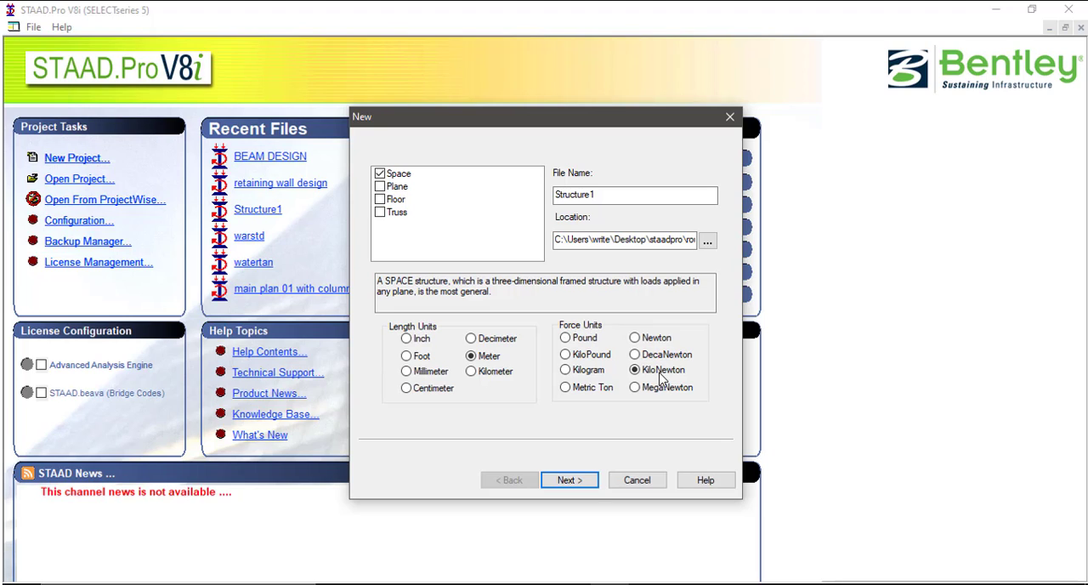
click(569, 480)
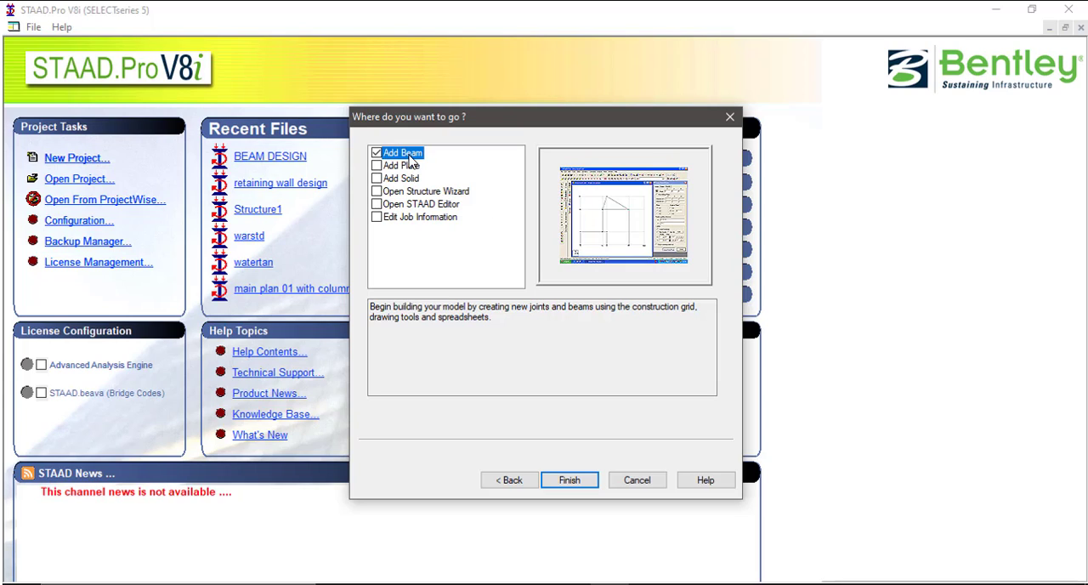
click(575, 481)
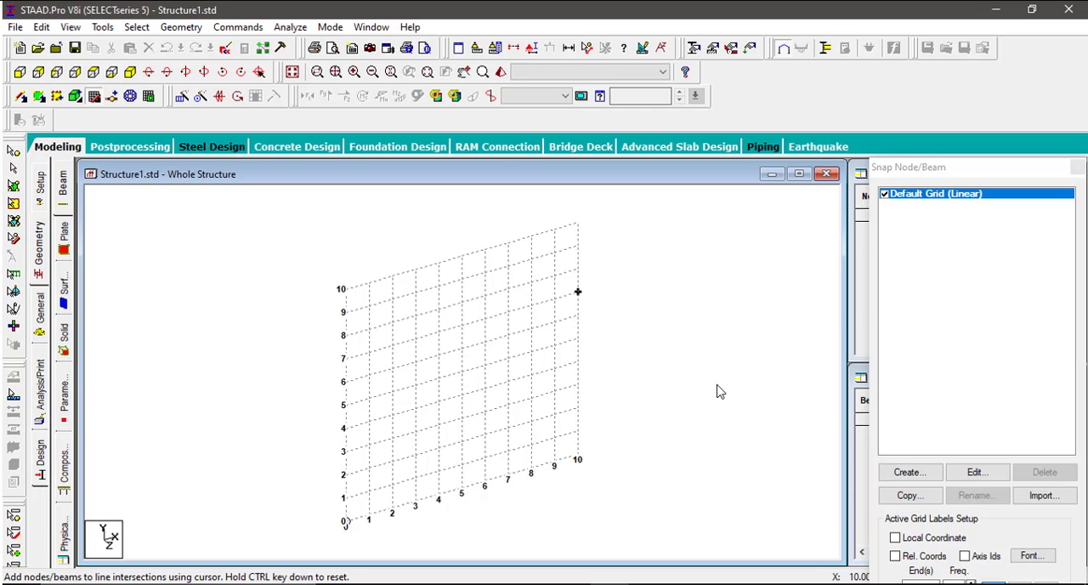
click(1079, 168)
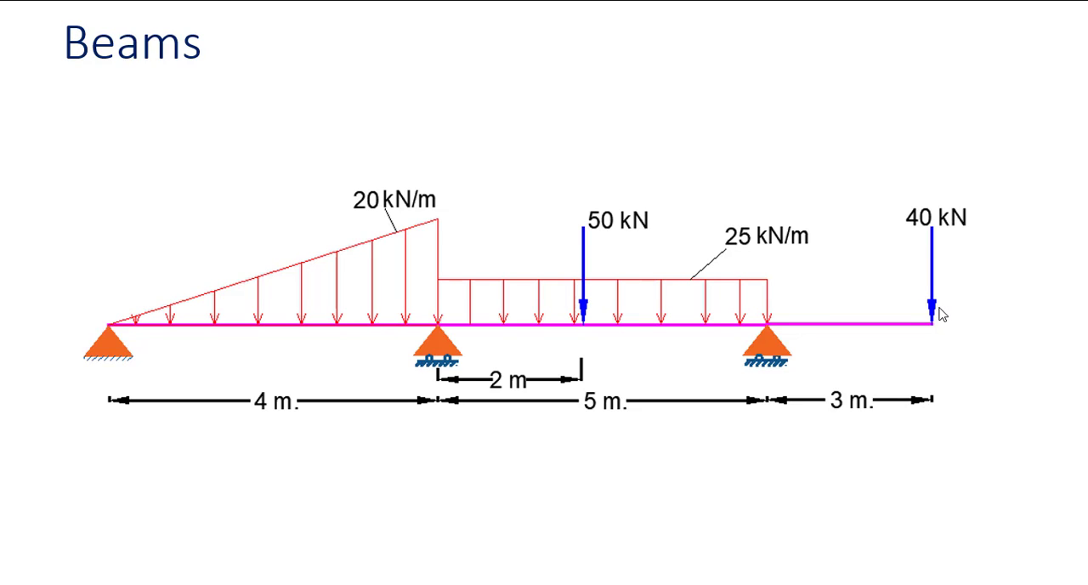
Step: Switch from the beam diagram to STAAD.Pro, add a node at the origin (0, 0, 0), and set the model to front view along Z
key(alt+Tab)
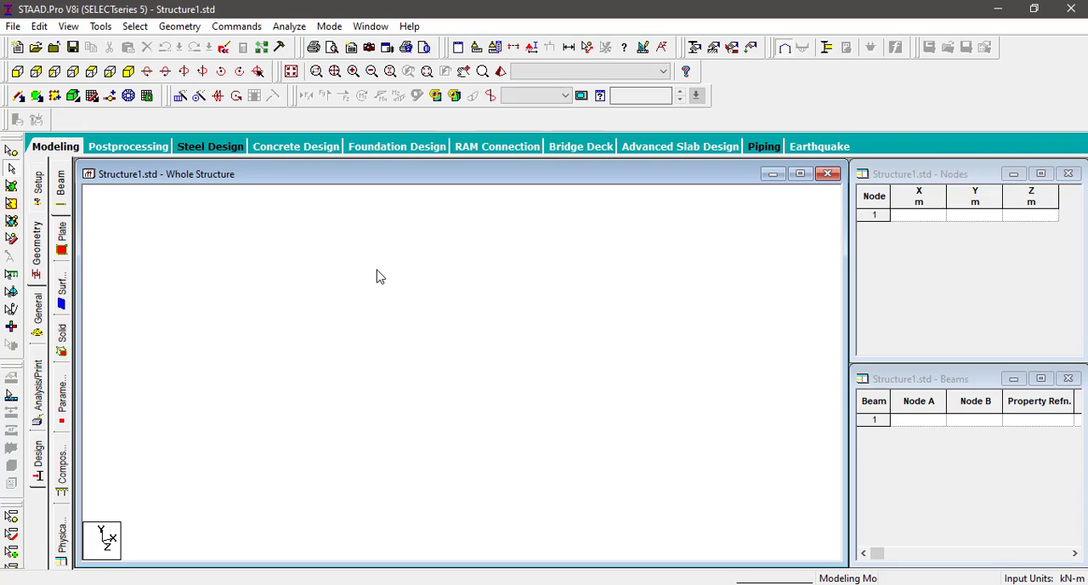
click(938, 216)
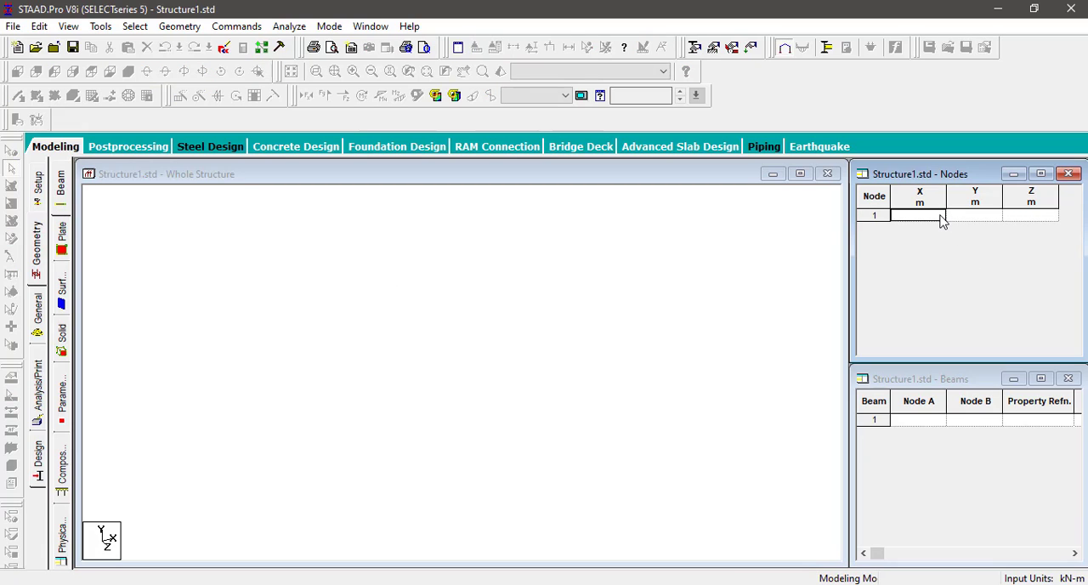
text(0)
key(Tab)
key(Tab)
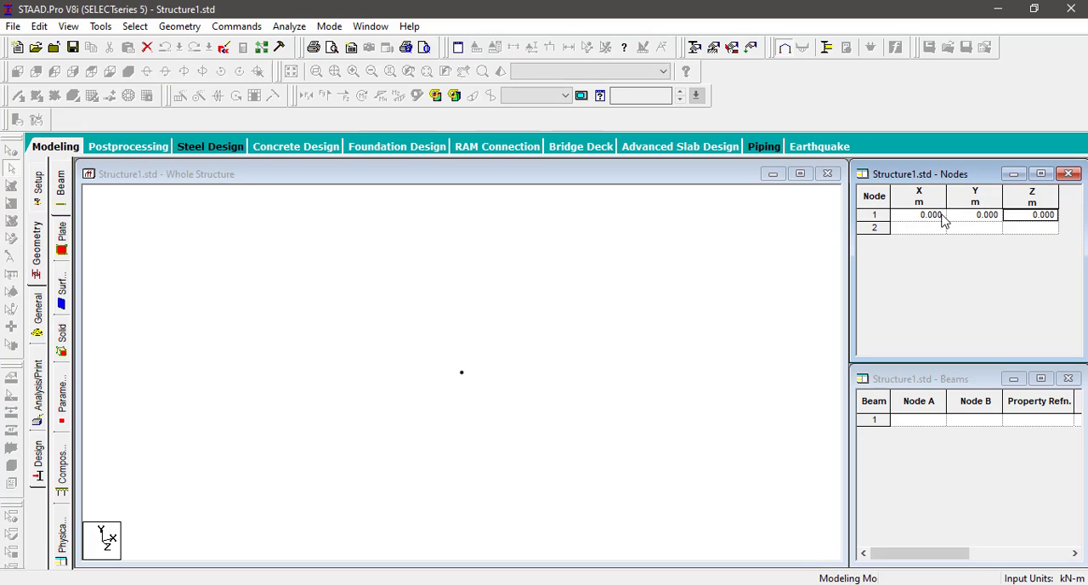
click(361, 284)
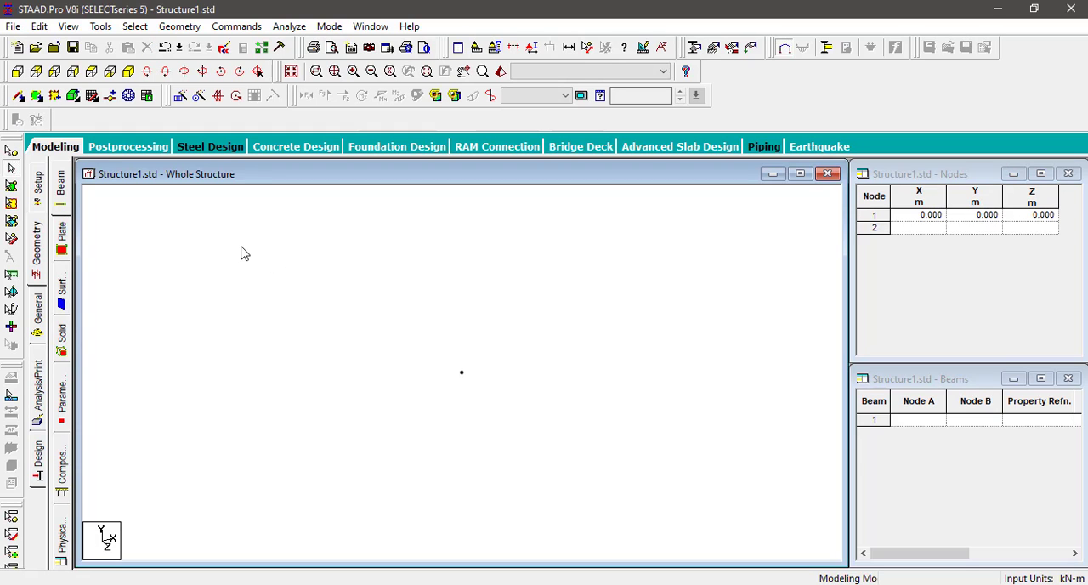
click(17, 75)
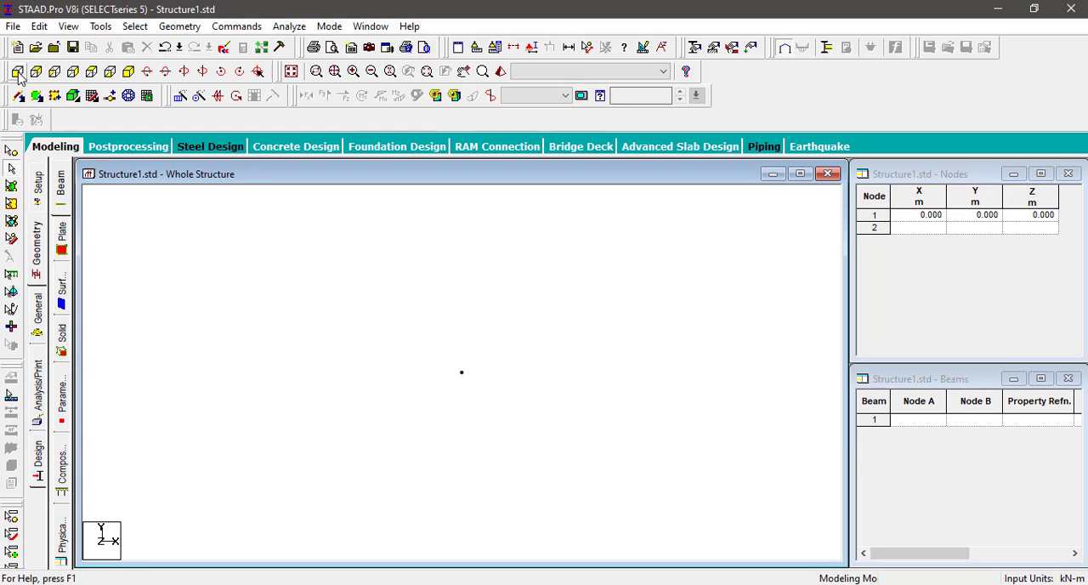
Step: Add three more nodes to the node table at X = 4, 9 and 12 m
click(920, 227)
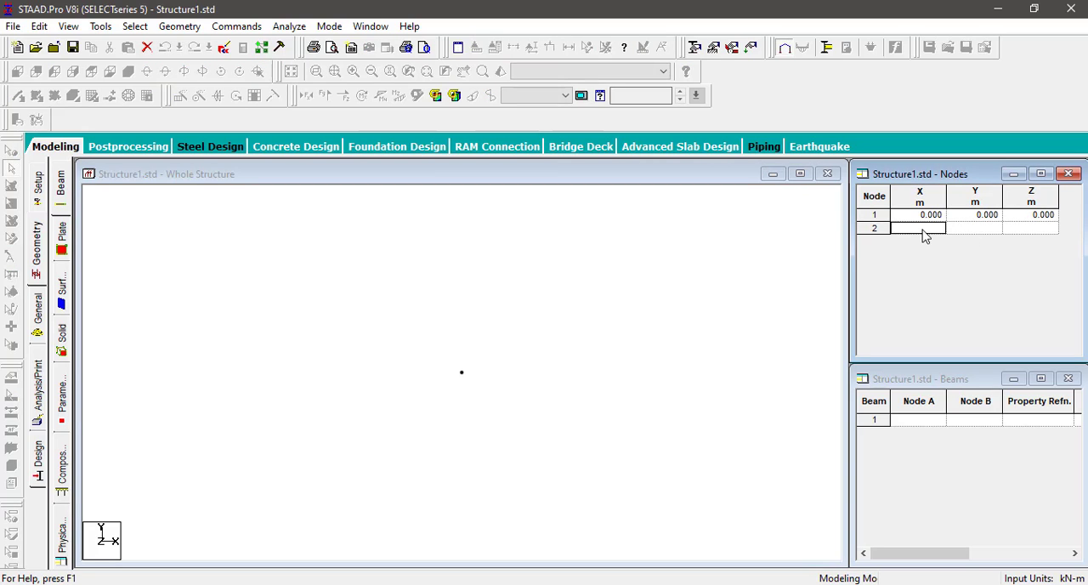
text(4)
key(Return)
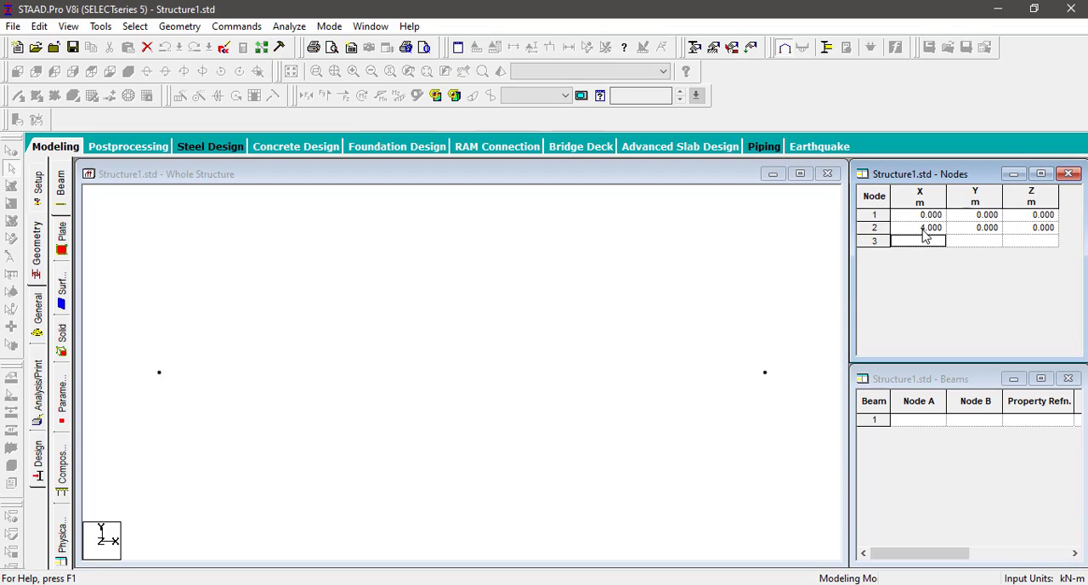
text(9)
key(Return)
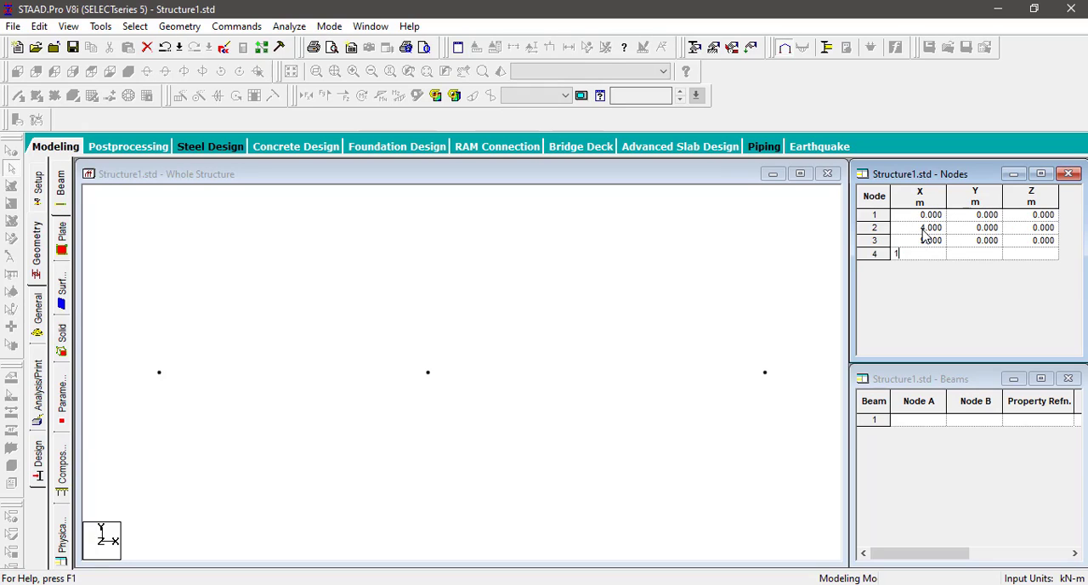
text(12)
key(Return)
Step: Display the node-to-node distances between each pair of neighbouring nodes along the beam line and clear the dimensions
click(568, 343)
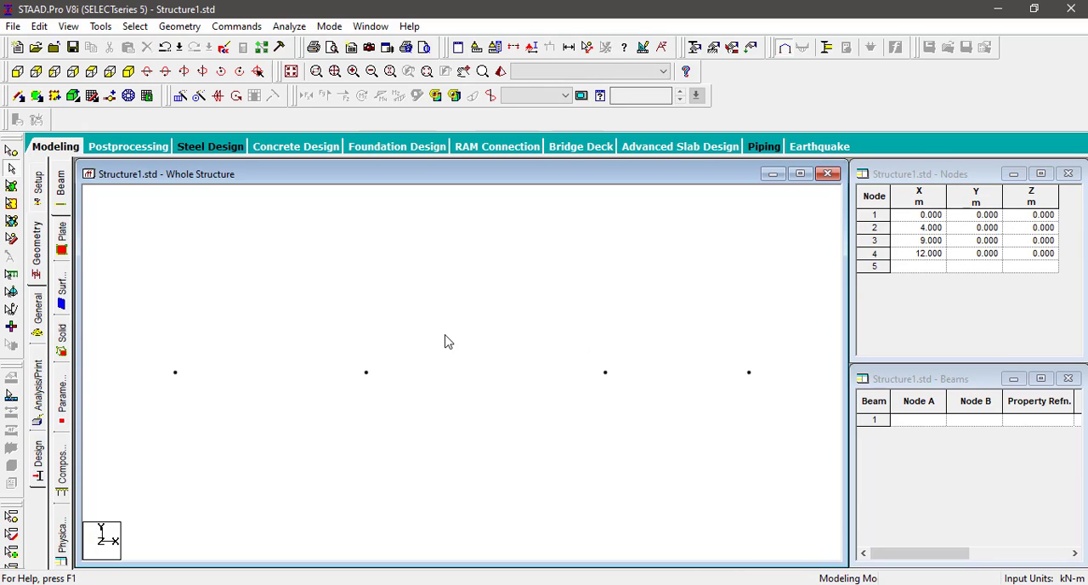
click(587, 47)
click(175, 372)
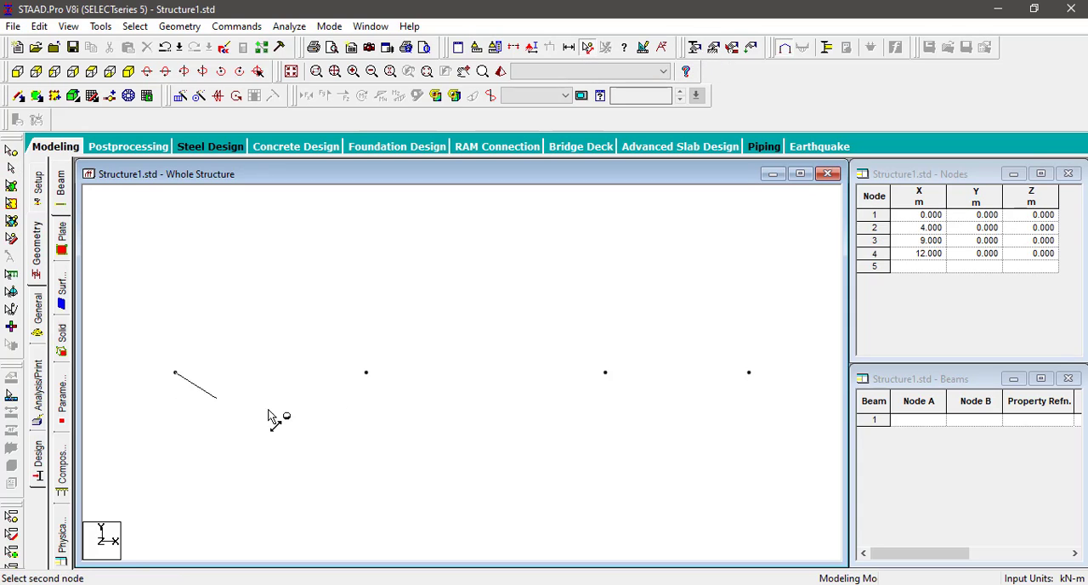
click(366, 373)
click(365, 373)
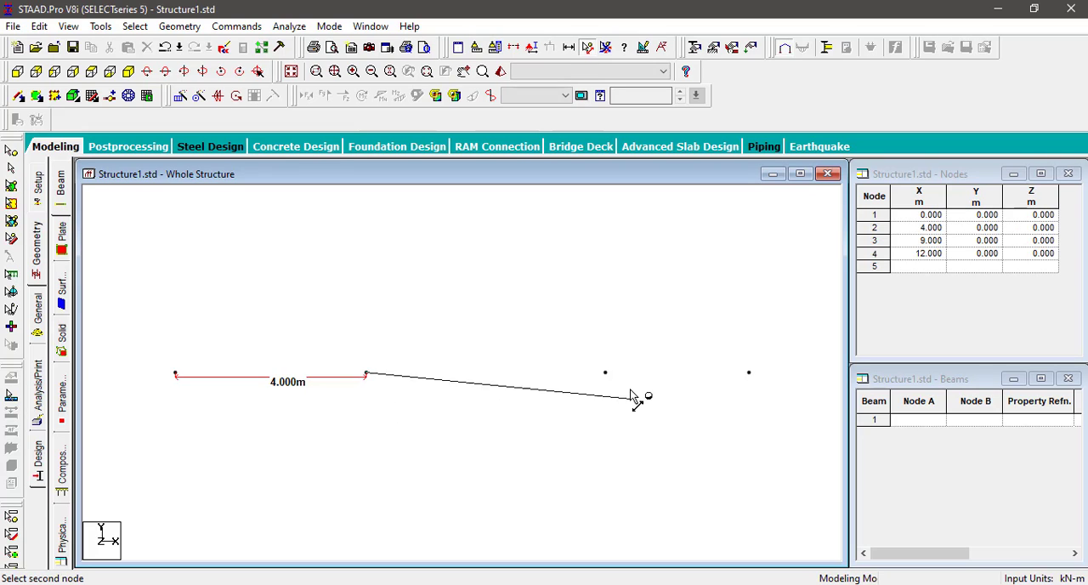
click(605, 374)
click(606, 375)
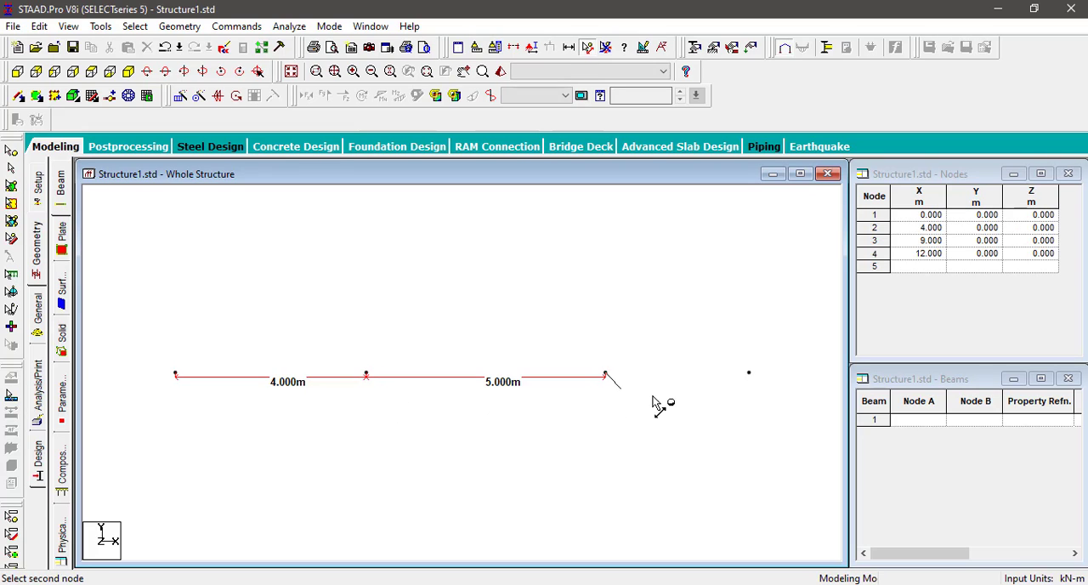
click(749, 374)
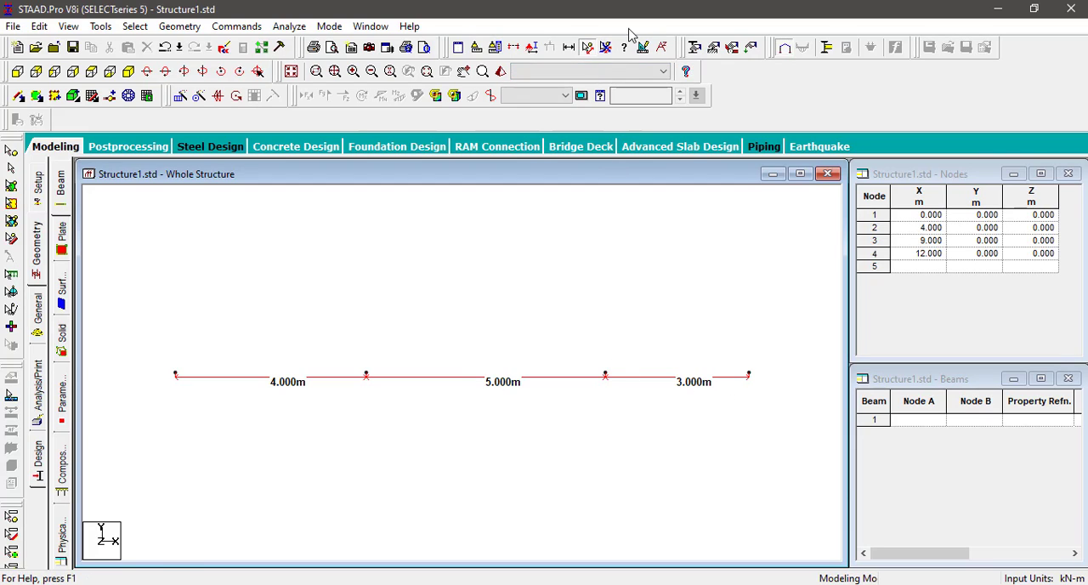
click(605, 48)
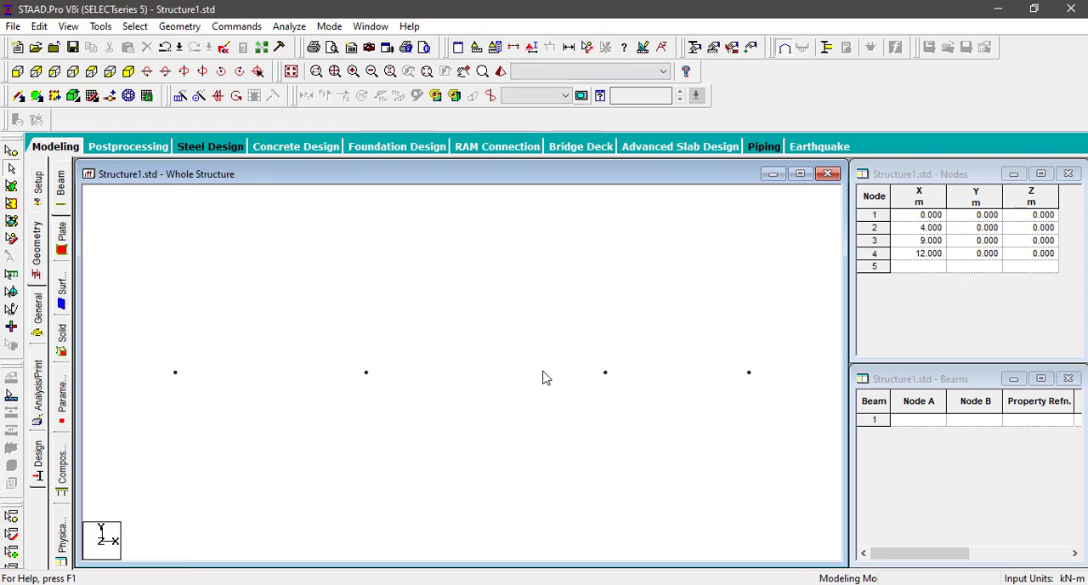
Step: Turn on the node number labels in the model view
right_click(505, 289)
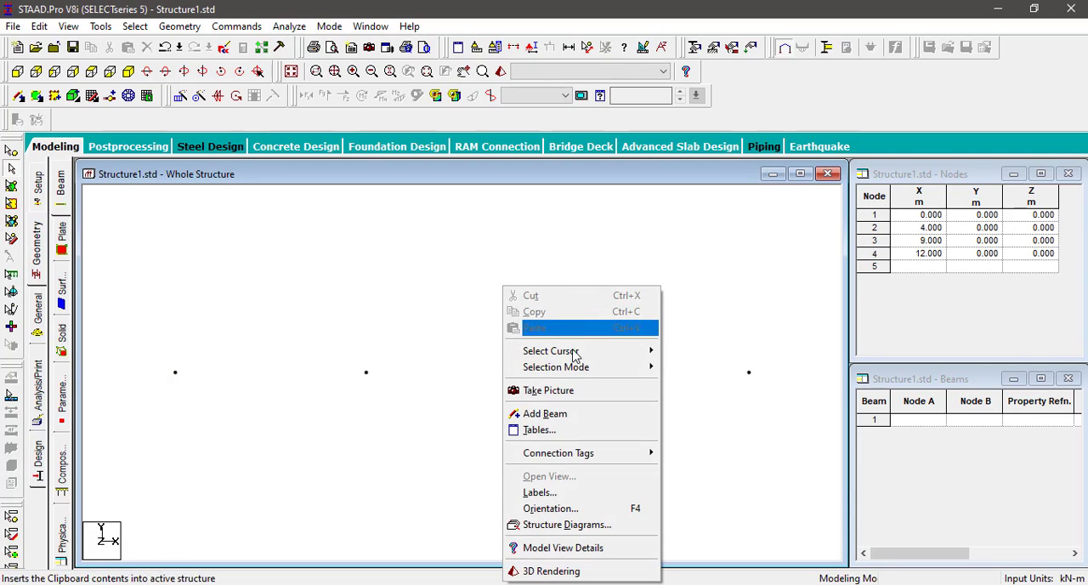
click(539, 493)
click(421, 125)
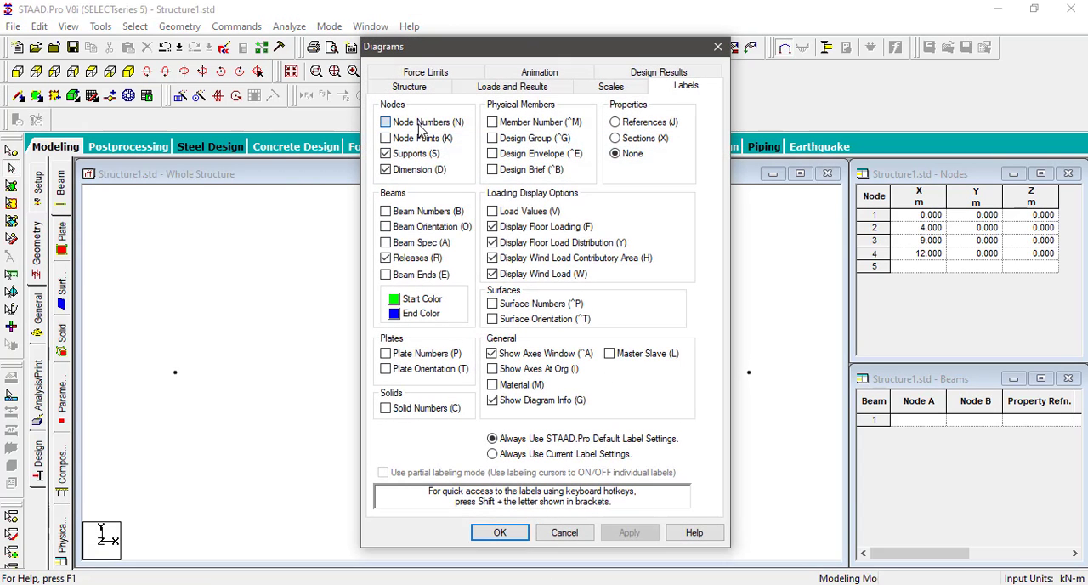
click(499, 533)
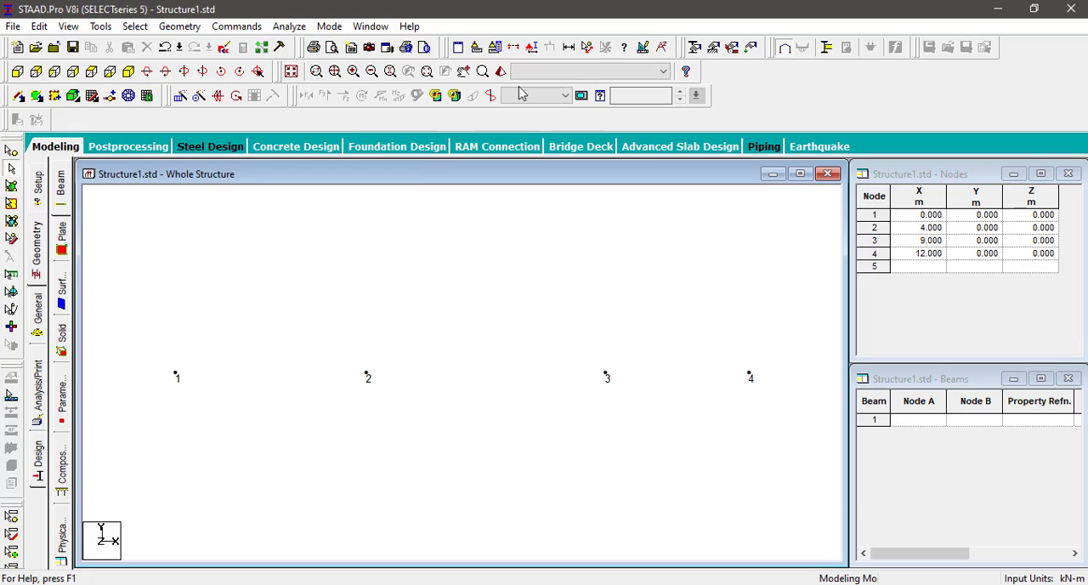
Step: Turn off the node number labels in the model view
right_click(462, 240)
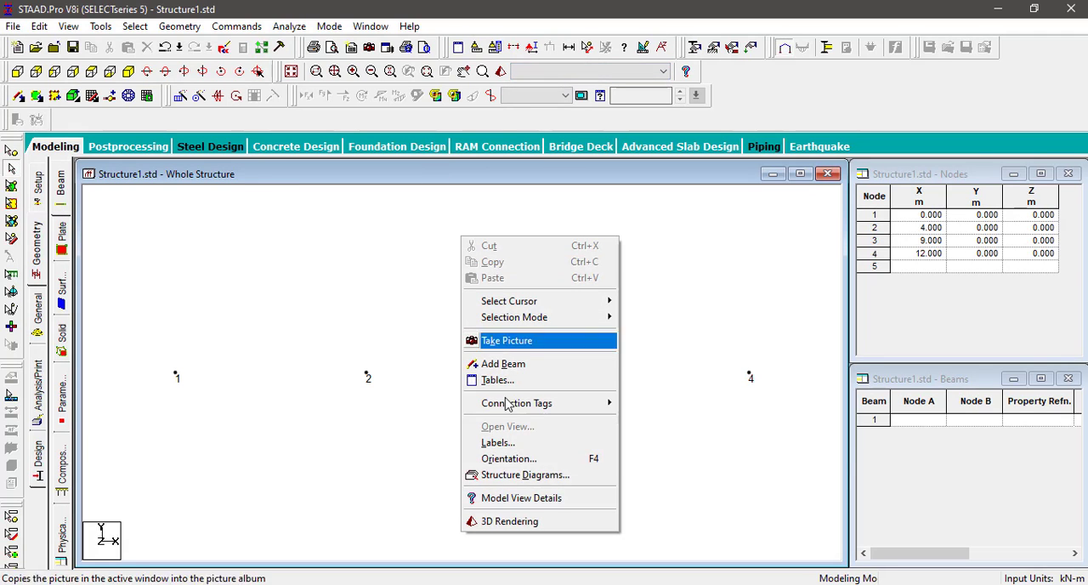
click(512, 443)
click(414, 128)
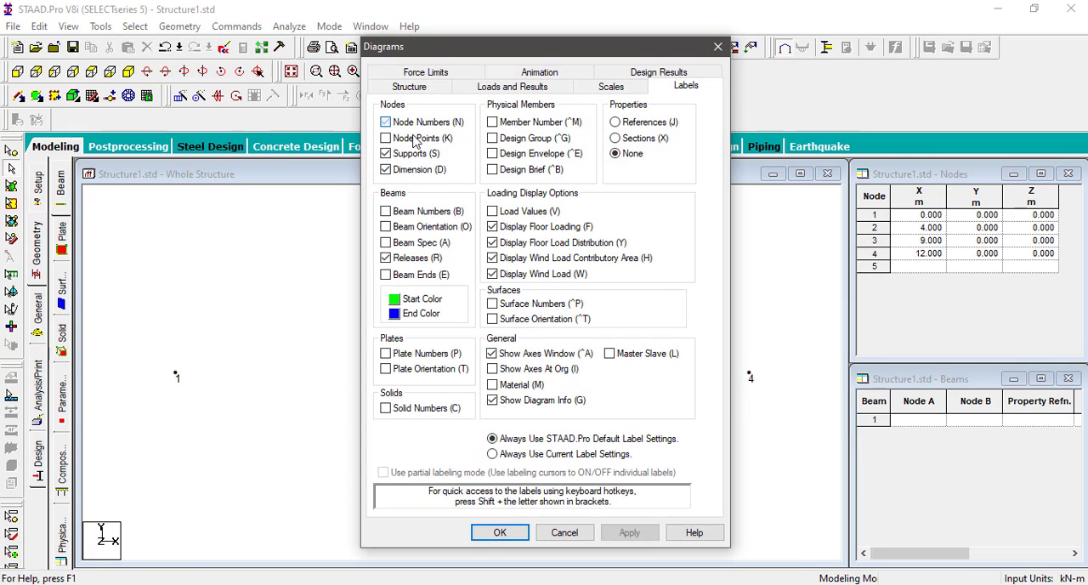
click(495, 530)
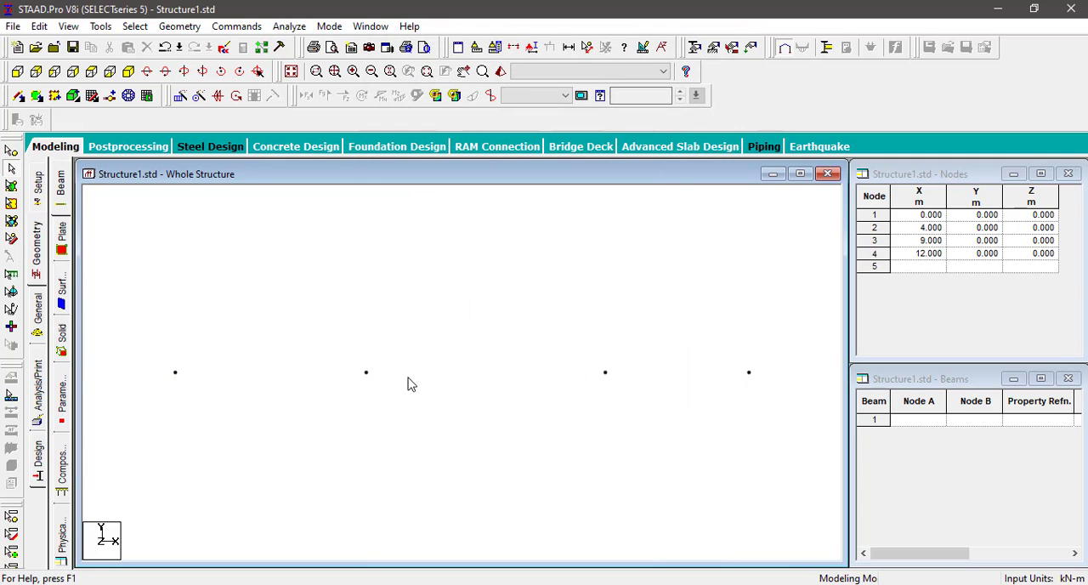
Step: Add beams from point to point along the four nodes, from X = 0 to X = 12 m
click(180, 27)
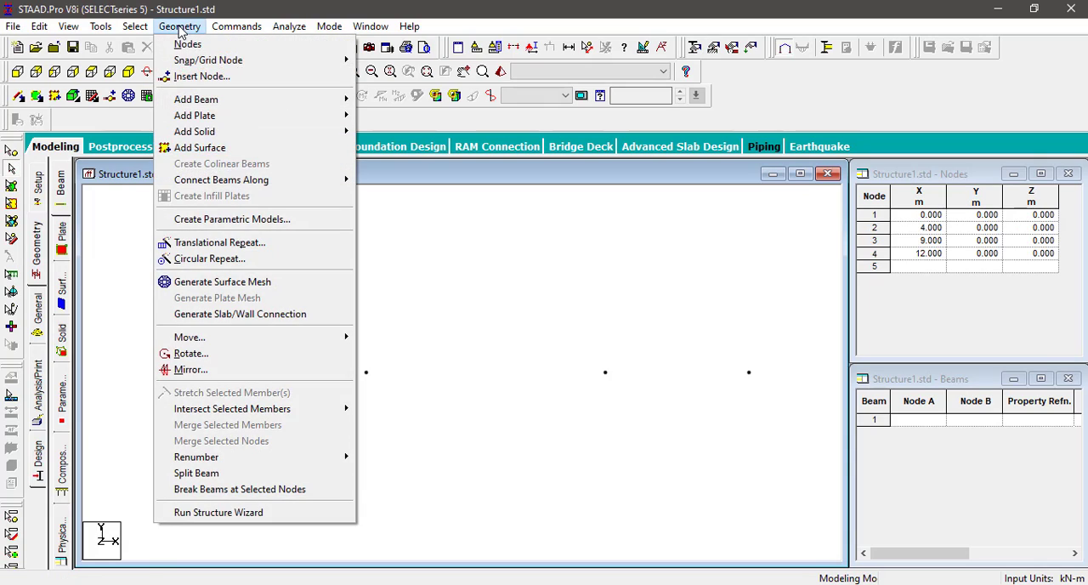
mouse_move(225, 109)
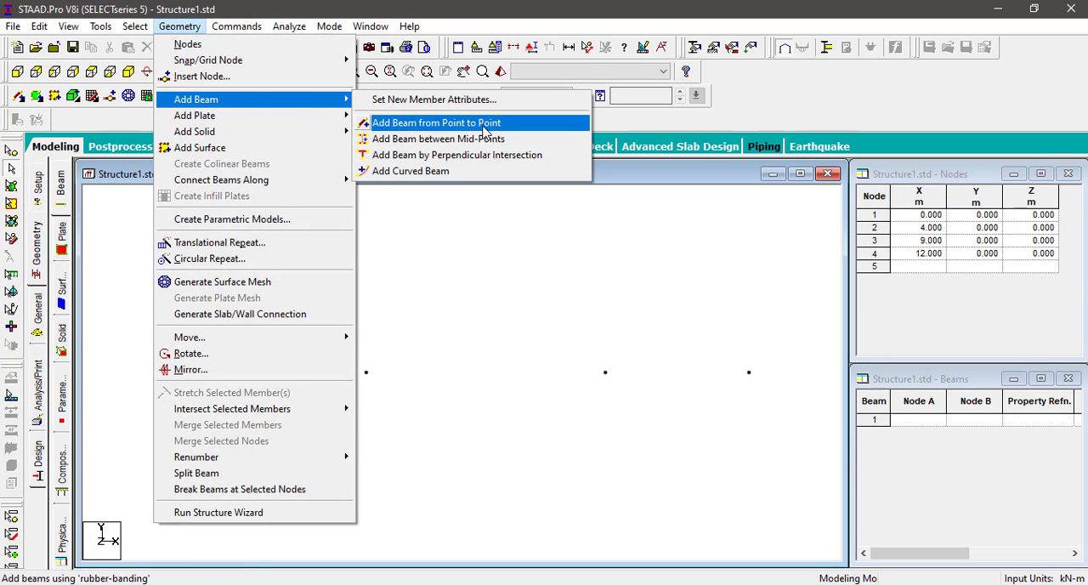
click(482, 124)
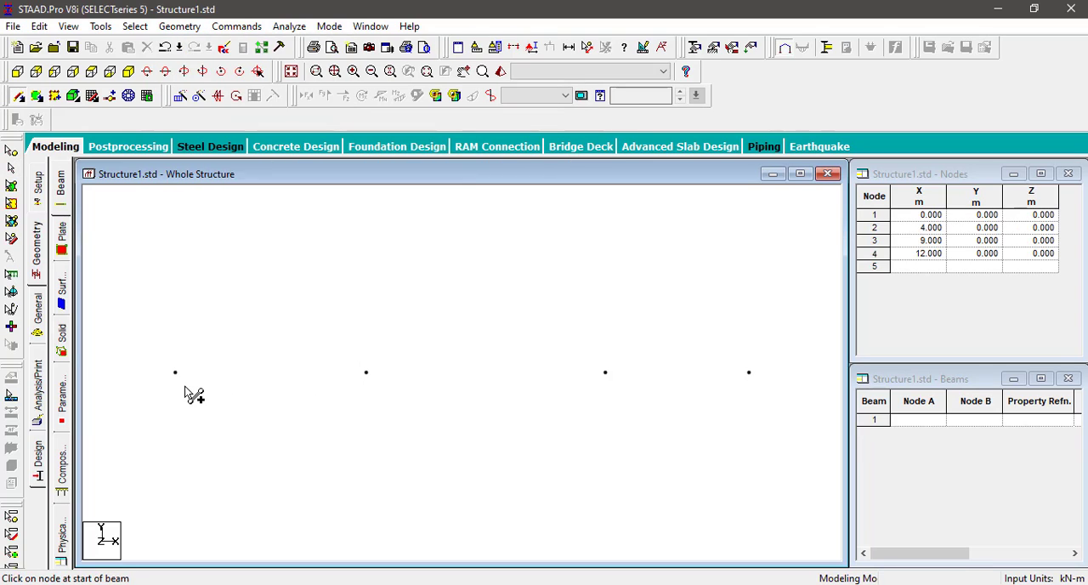
mouse_move(175, 374)
mouse_down()
mouse_move(607, 380)
mouse_move(672, 400)
mouse_move(750, 376)
mouse_up()
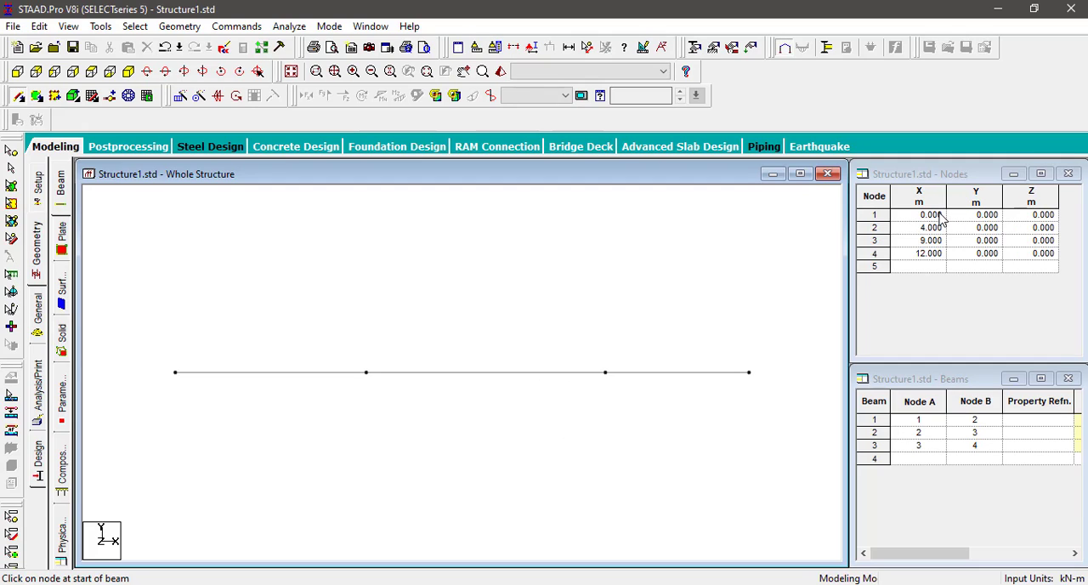
Step: Delete all three beams together with their nodes
drag(154, 336, 774, 434)
key(Delete)
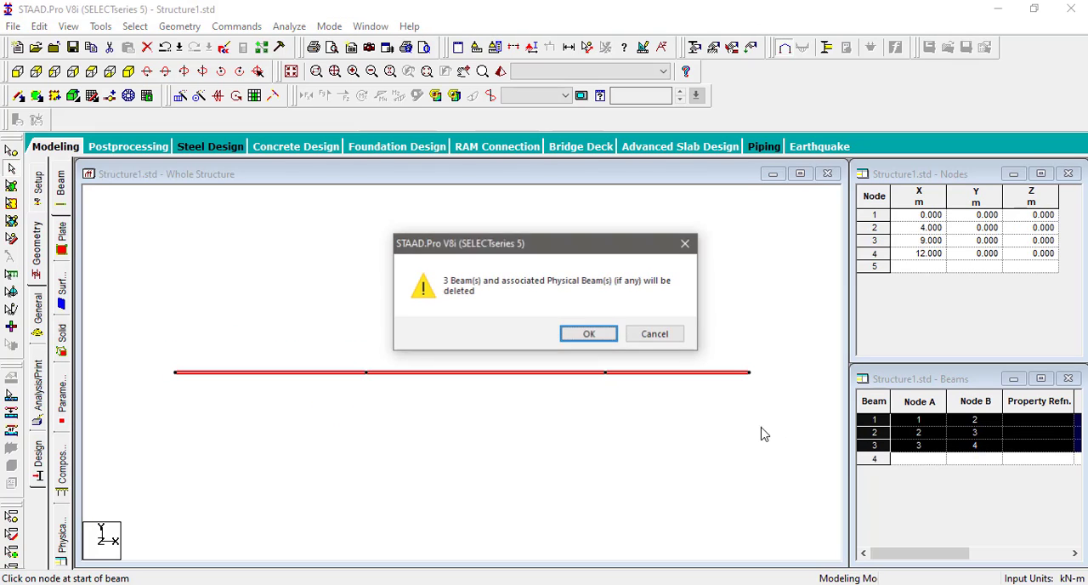
click(589, 335)
click(587, 334)
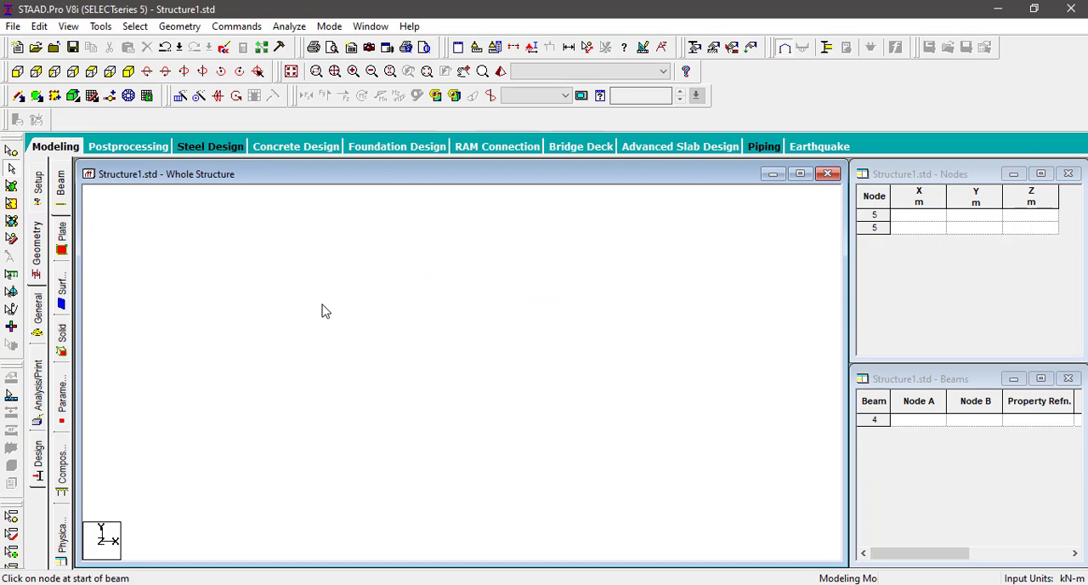
Step: Run the Structure Wizard and open the Continuous Beam prototype from the Frame Models
click(192, 28)
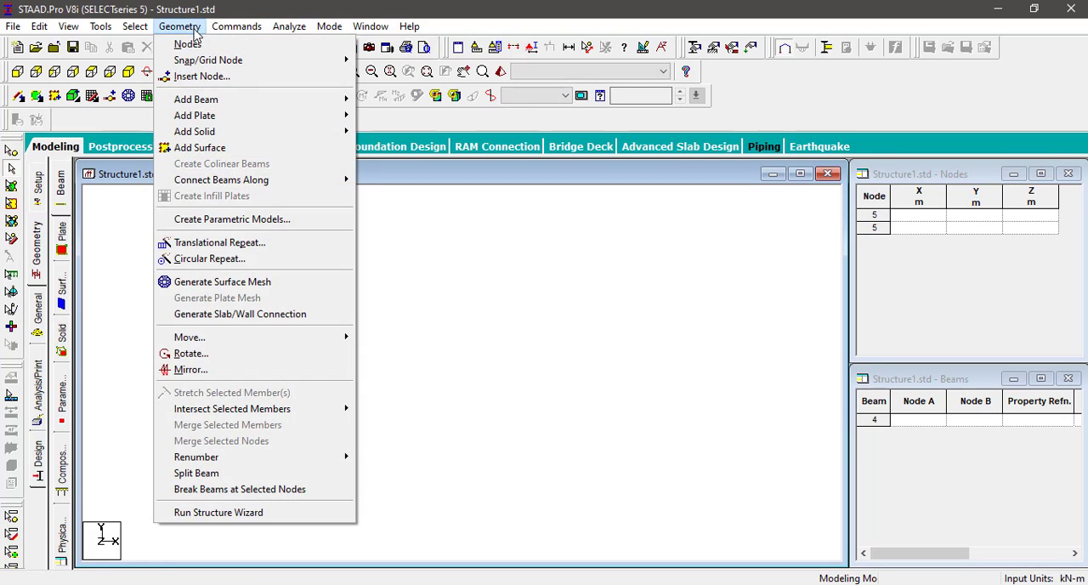
click(195, 513)
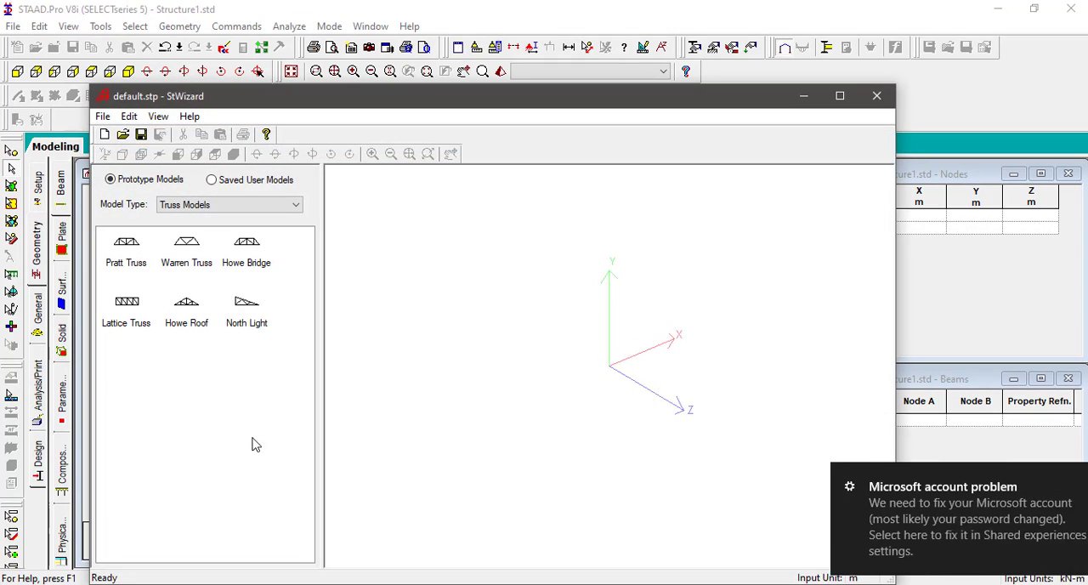
click(197, 207)
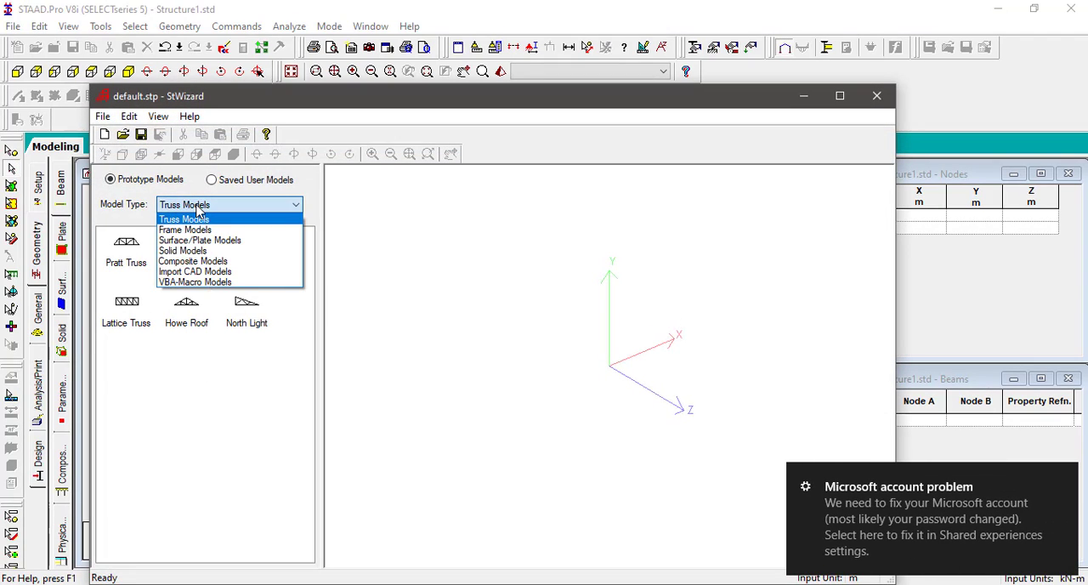
click(1063, 477)
click(203, 207)
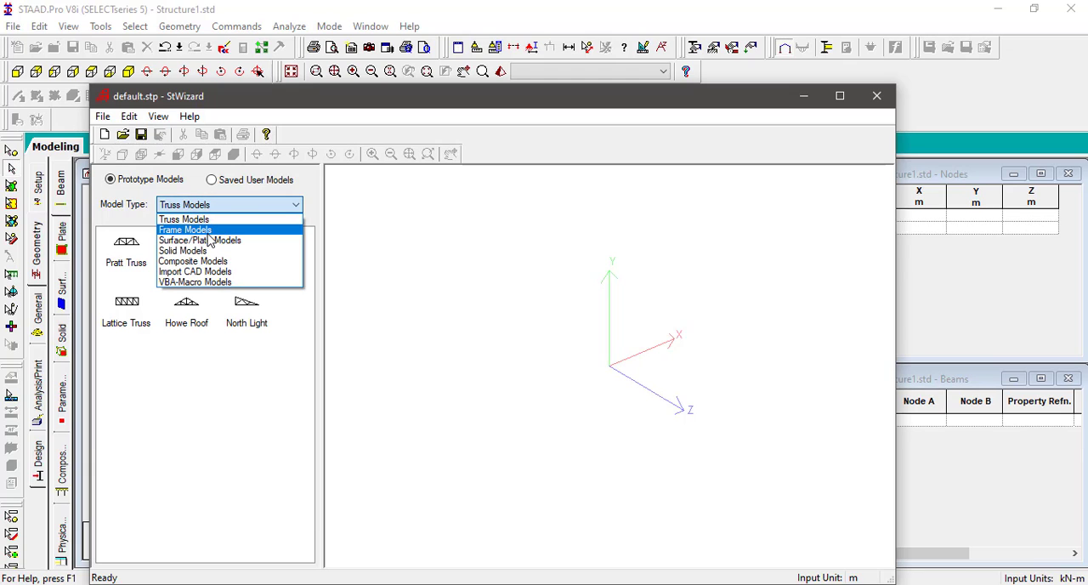
click(209, 233)
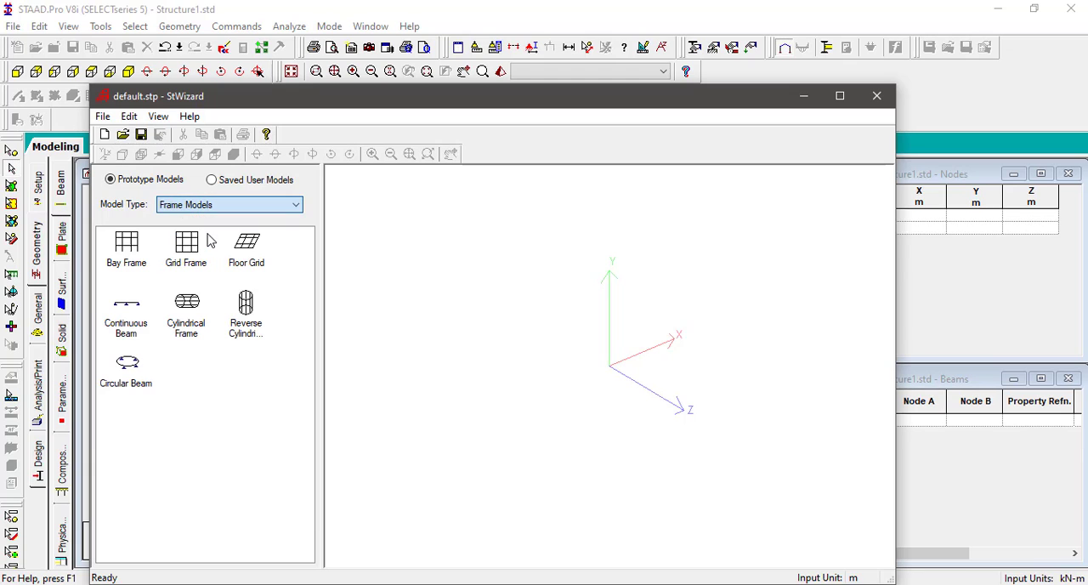
click(137, 331)
double_click(138, 331)
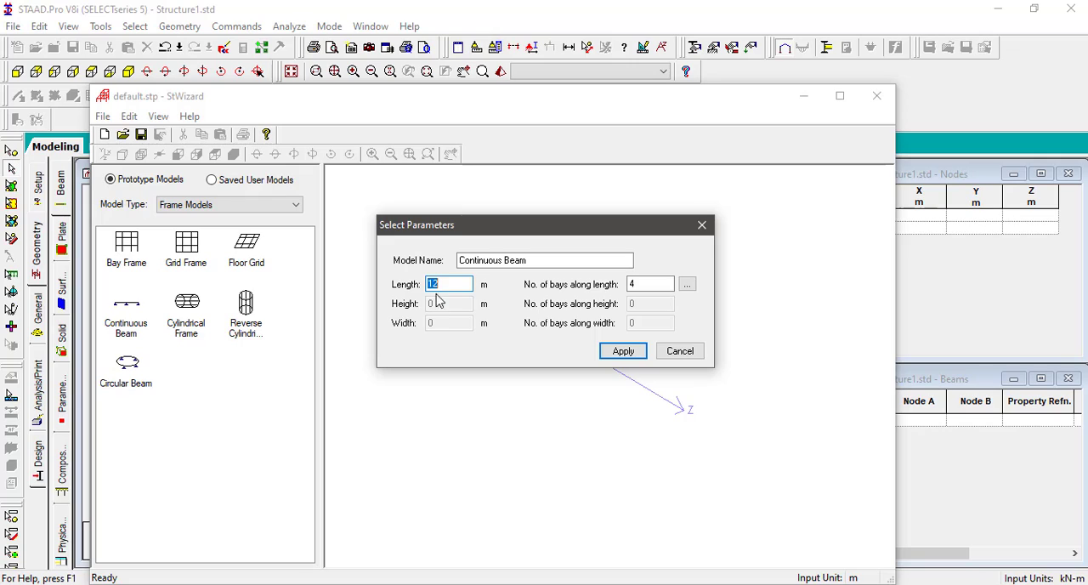
Step: Set the continuous beam prototype's length to 12 m with 3 bays along the length
text(12)
drag(456, 287, 347, 287)
click(447, 286)
key(Tab)
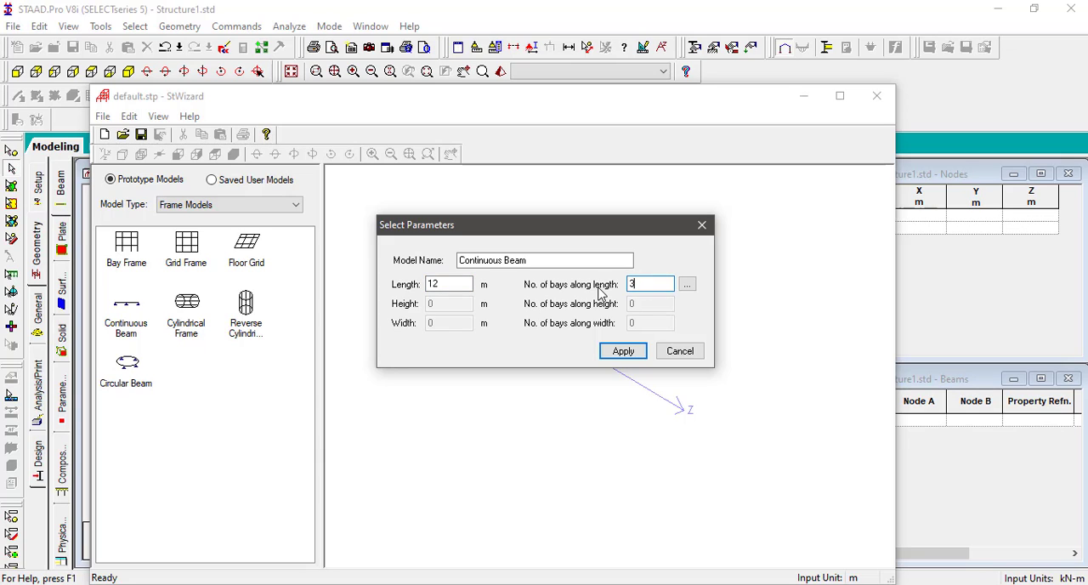
text(3)
Step: Set the individual bay lengths to 4, 5 and 3 m and generate the continuous beam prototype
click(687, 284)
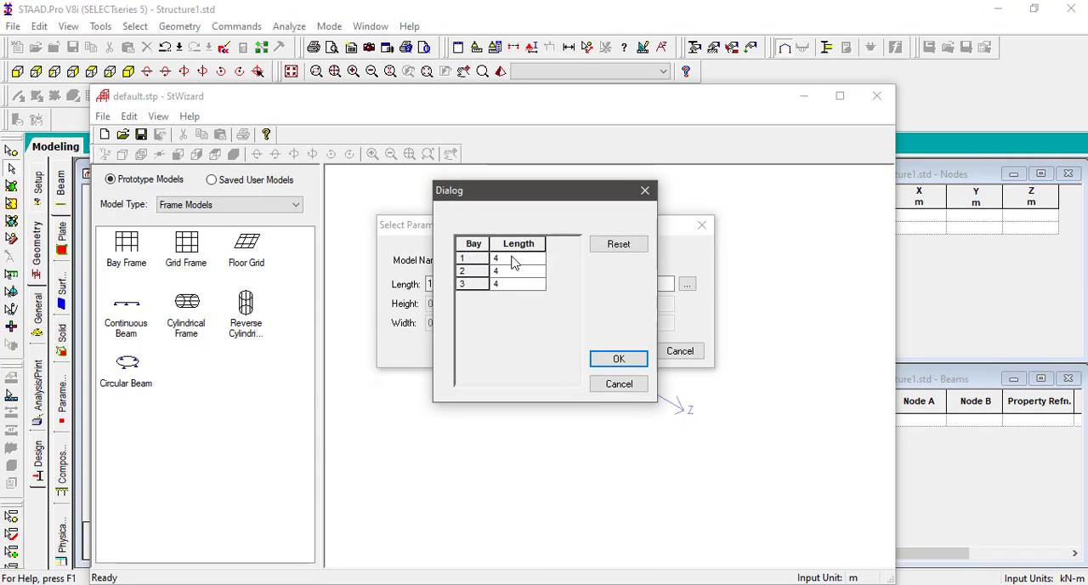
click(512, 262)
click(513, 262)
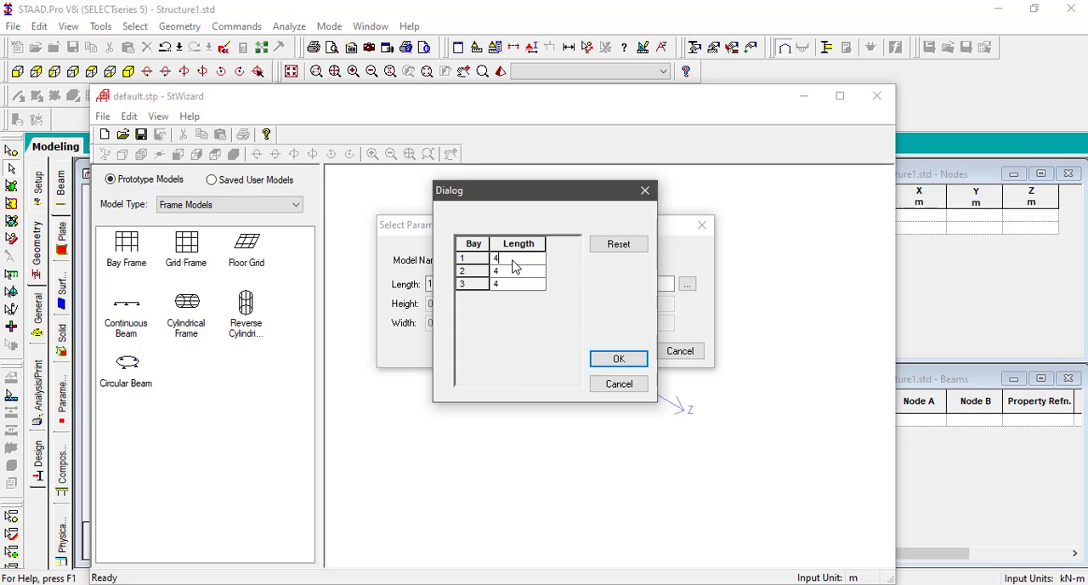
click(518, 274)
text(5)
click(508, 288)
text(3)
click(615, 361)
click(623, 351)
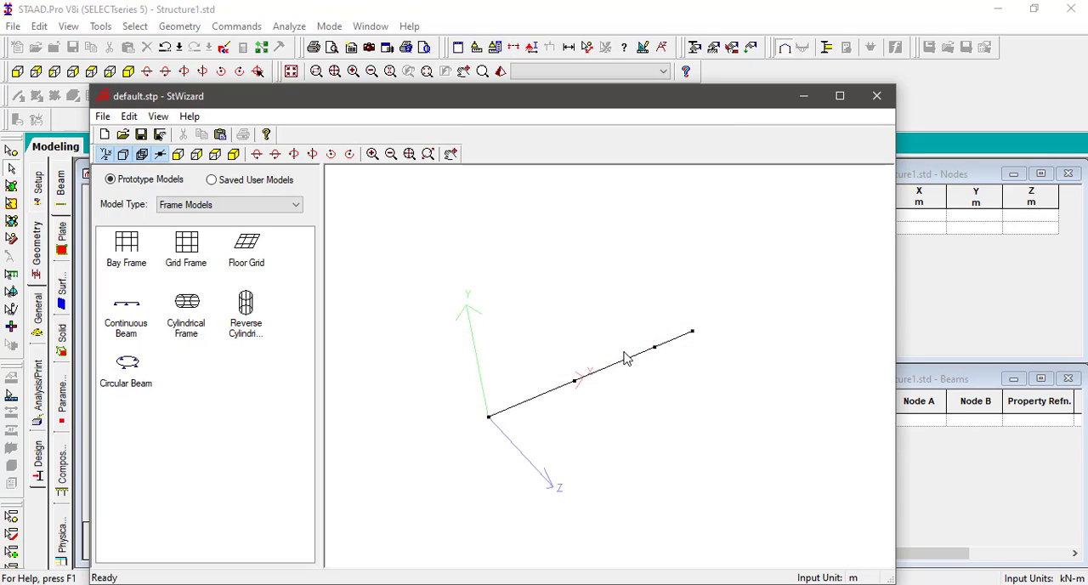
Step: Transfer the prototype beam into the STAAD.Pro model with X, Y and Z offsets of 0 m
click(220, 136)
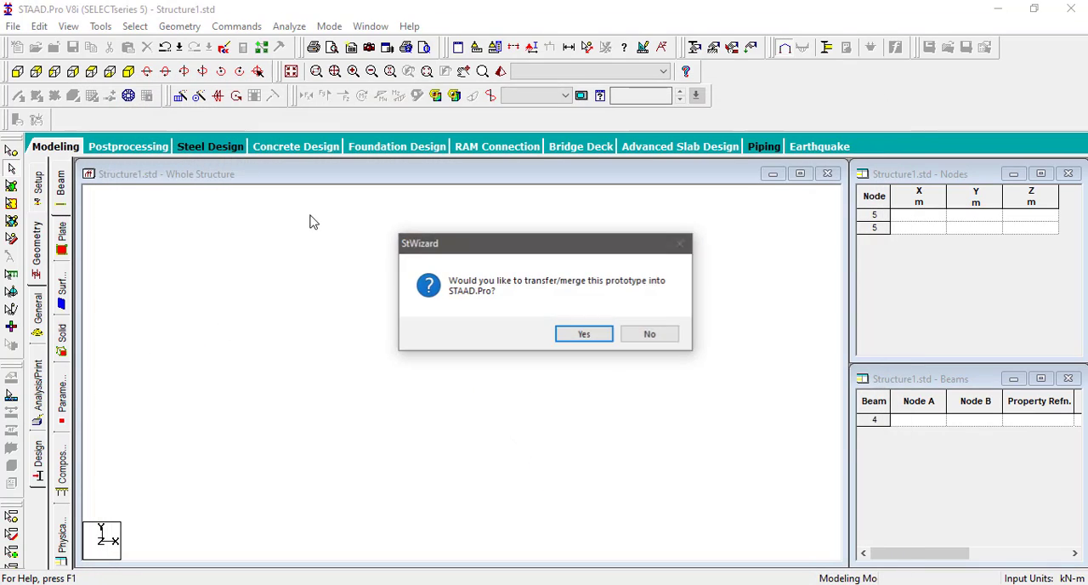
click(592, 340)
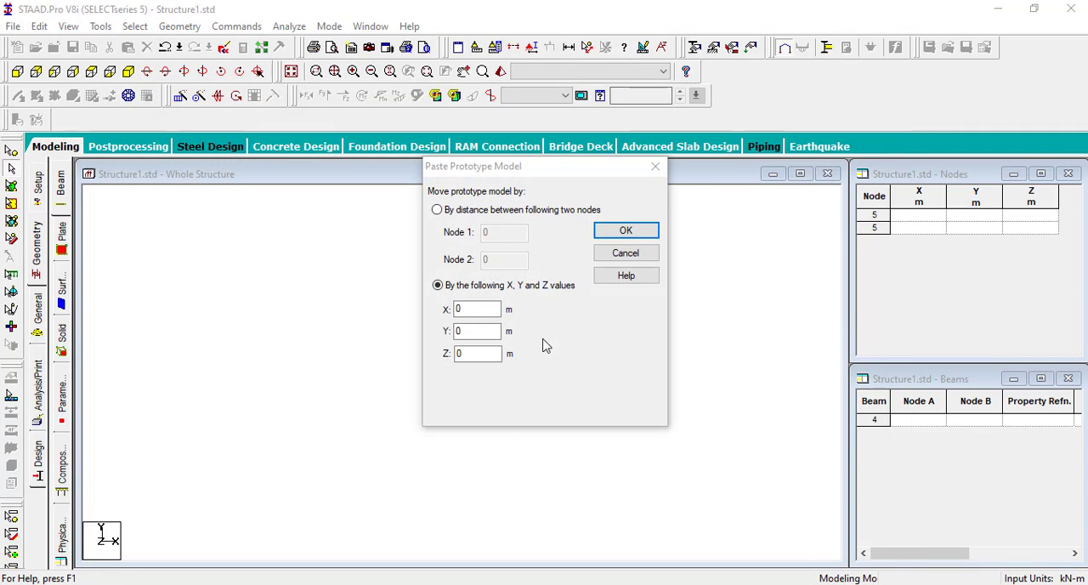
click(621, 233)
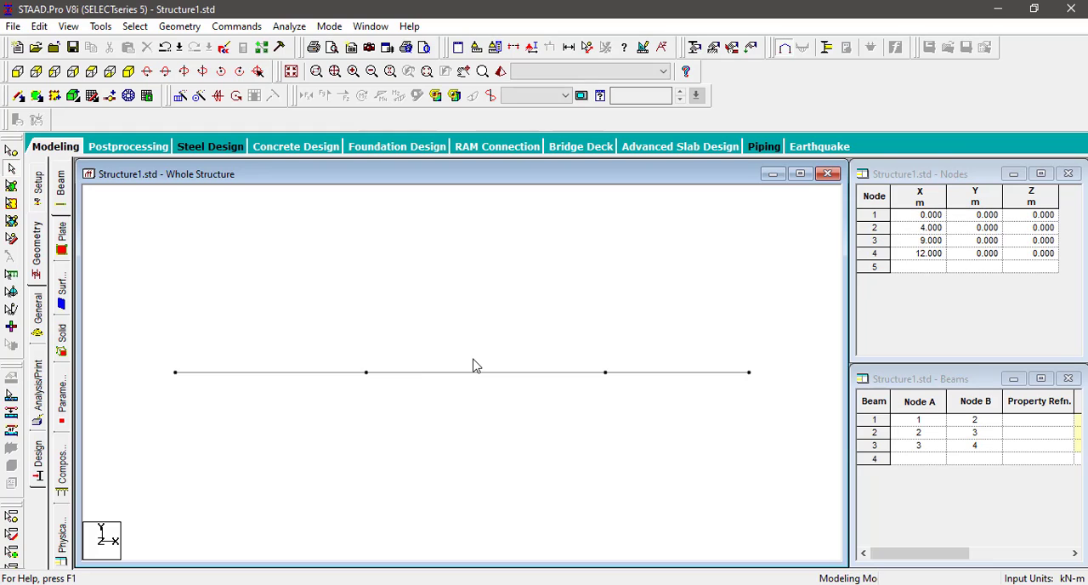
Step: Define a rectangular concrete section property with YD 0.3 m and ZD 0.3 m
click(39, 316)
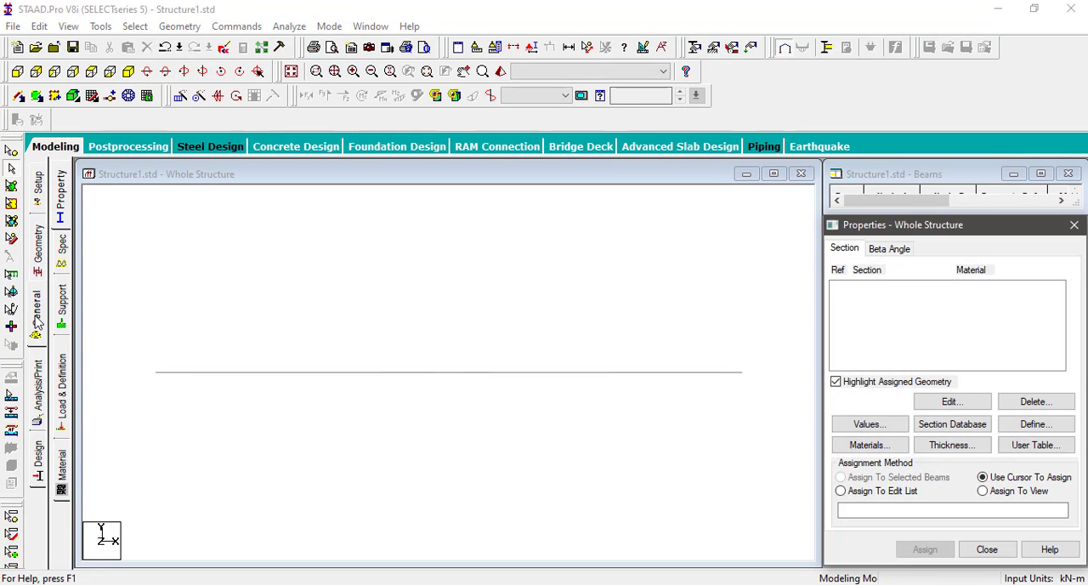
click(65, 213)
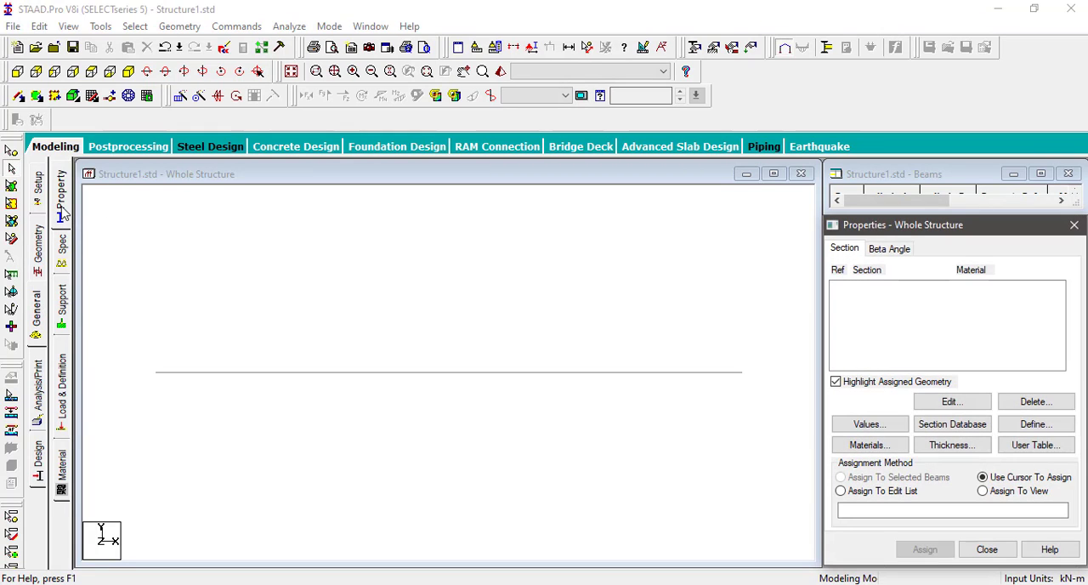
click(1026, 427)
click(316, 174)
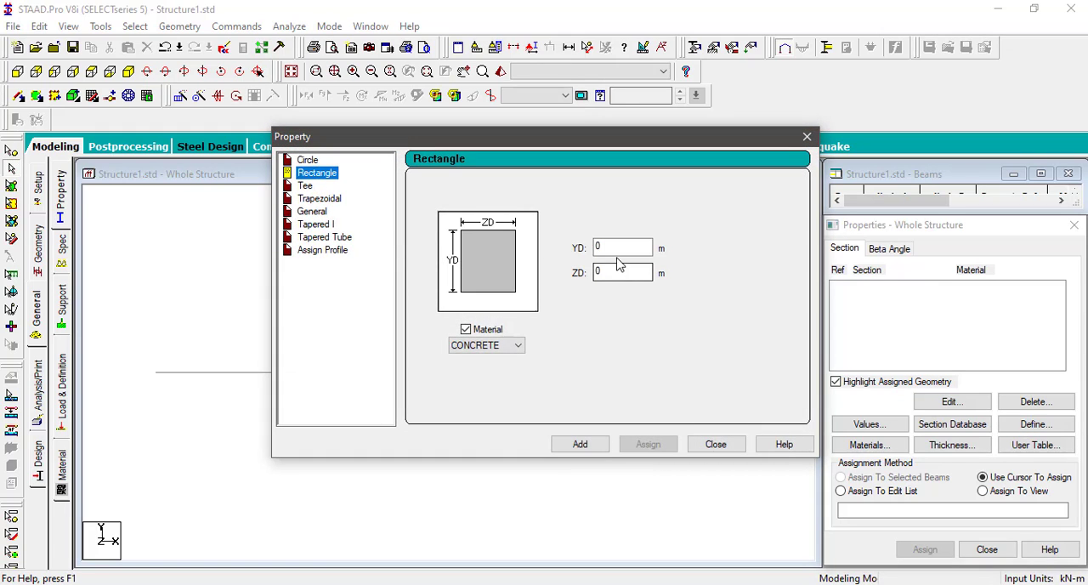
key(Tab)
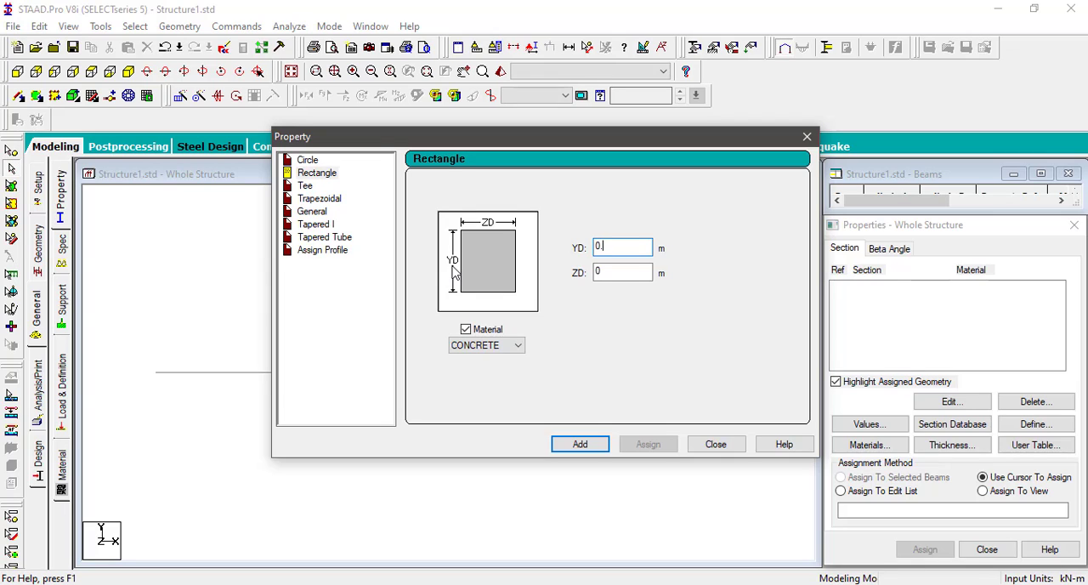
key(Tab)
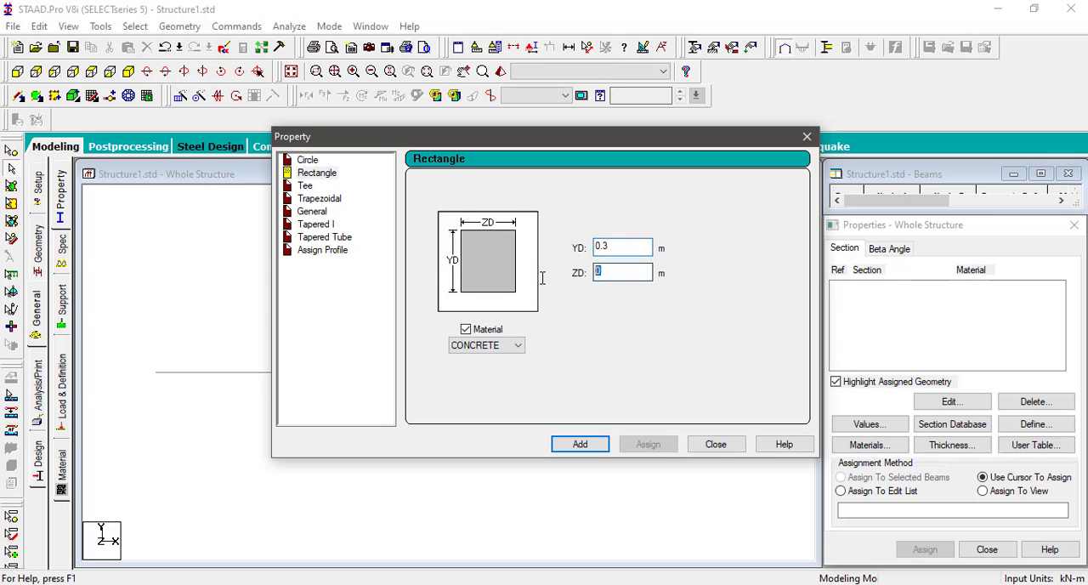
text(0.3)
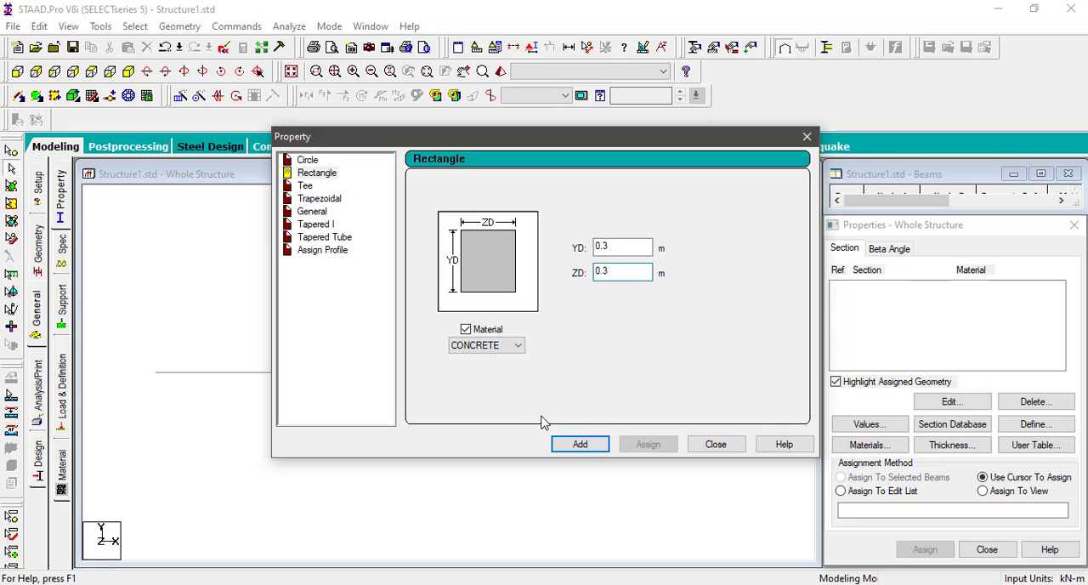
click(489, 347)
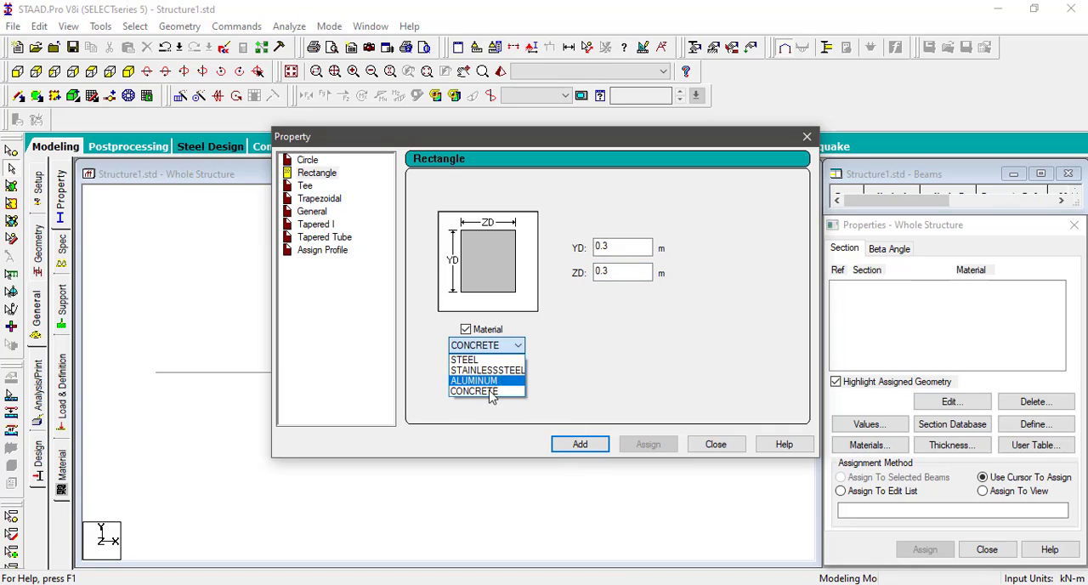
click(492, 391)
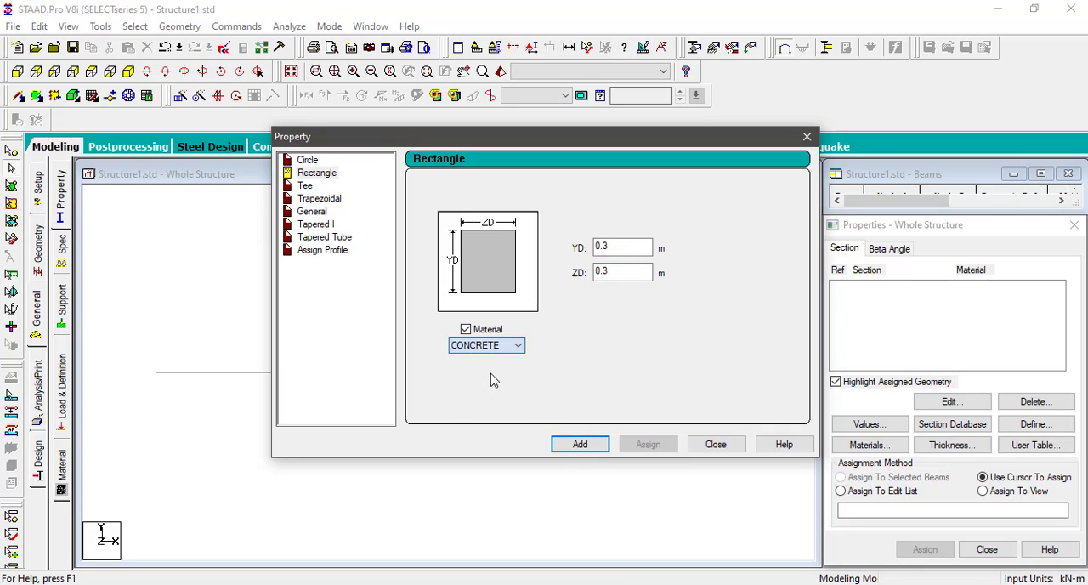
click(580, 444)
click(716, 444)
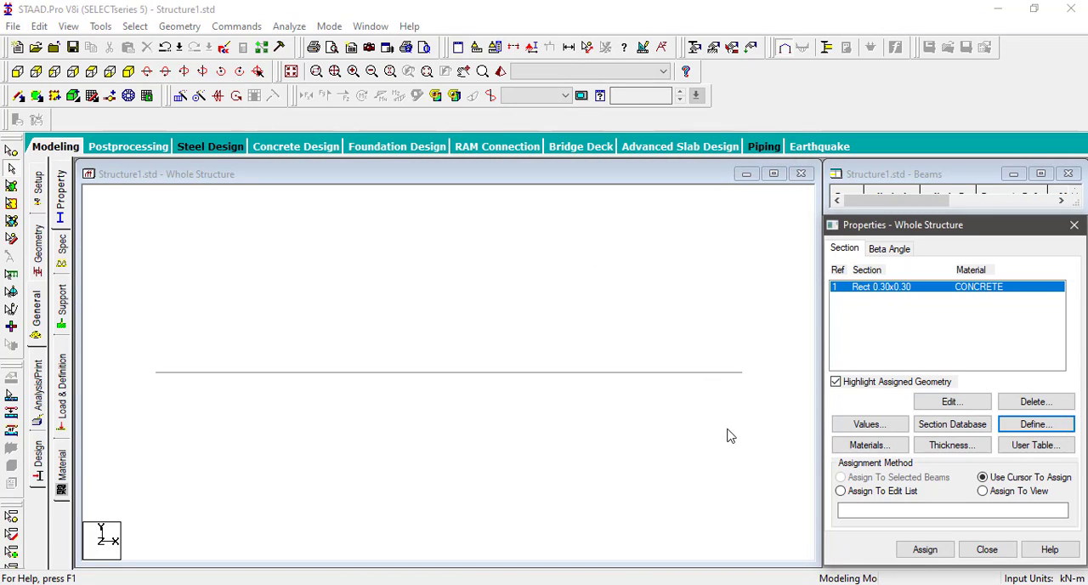
Step: Assign the 0.30 x 0.30 rectangular concrete section to all three beams
drag(750, 428, 141, 298)
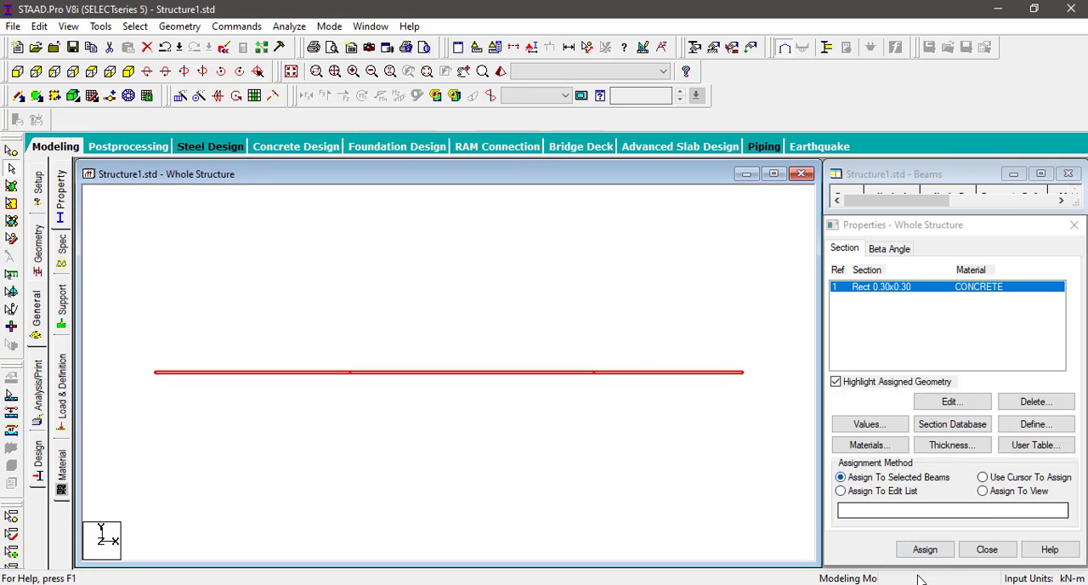
click(925, 550)
click(971, 436)
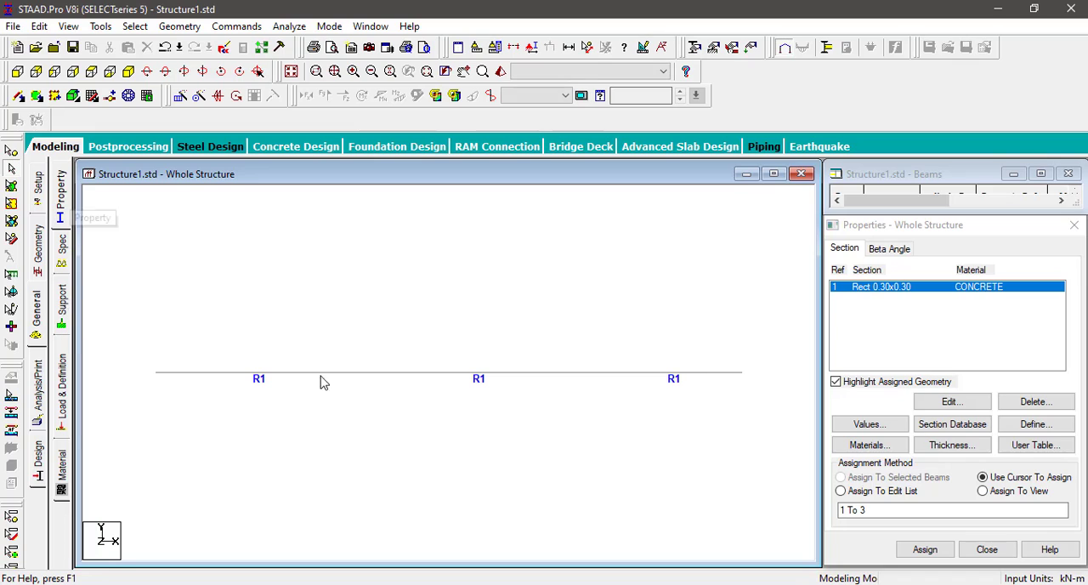
Step: Create a pinned support and select it in the supports list
click(63, 316)
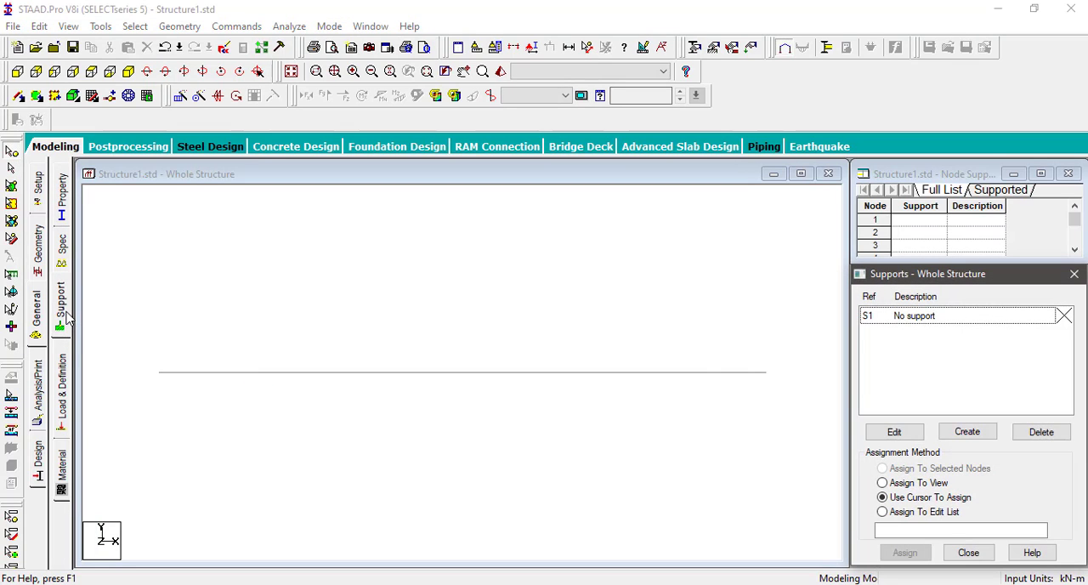
click(967, 433)
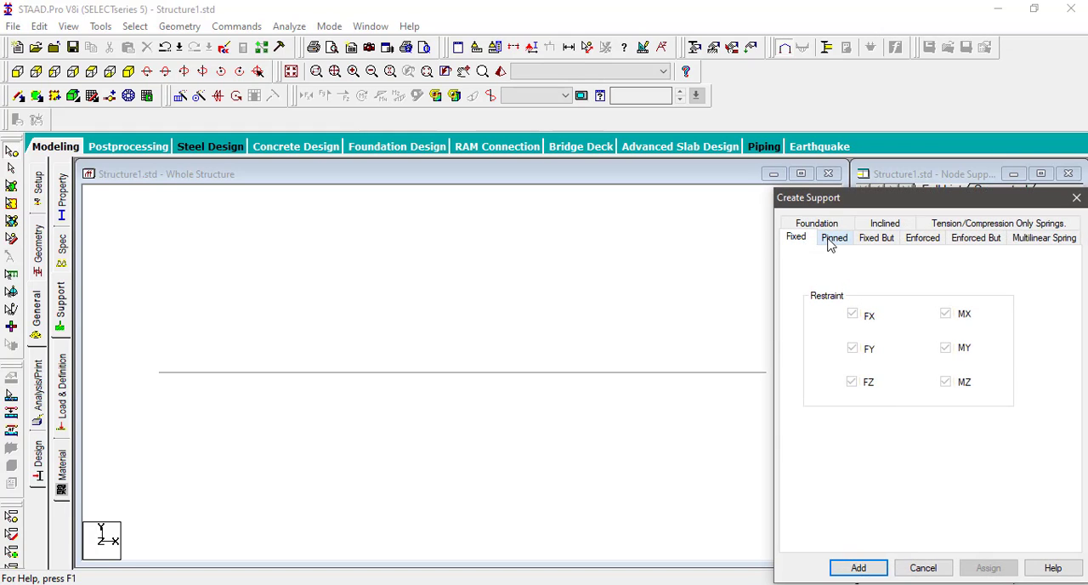
click(831, 240)
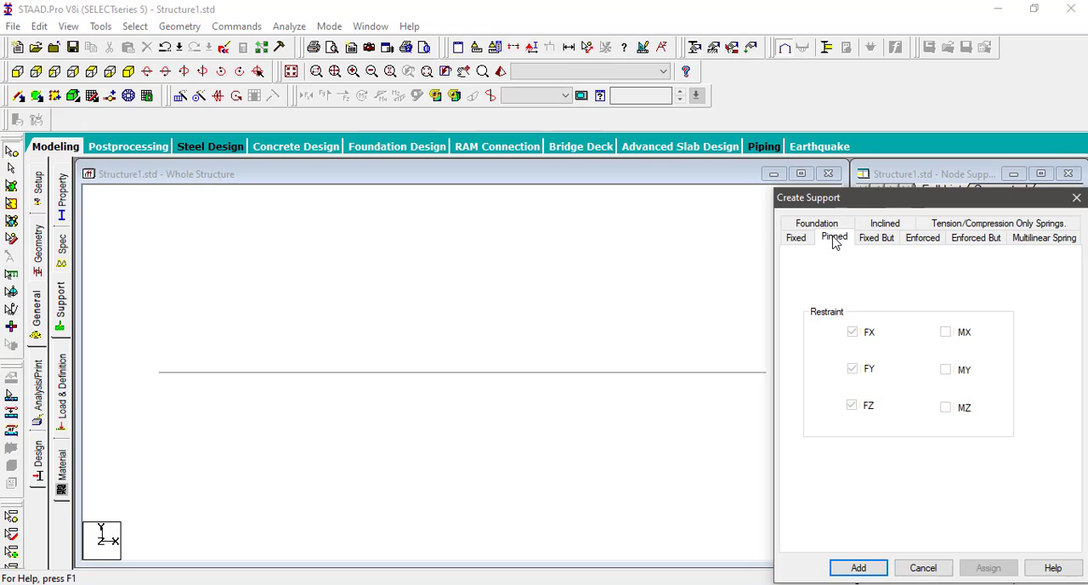
click(860, 568)
click(917, 335)
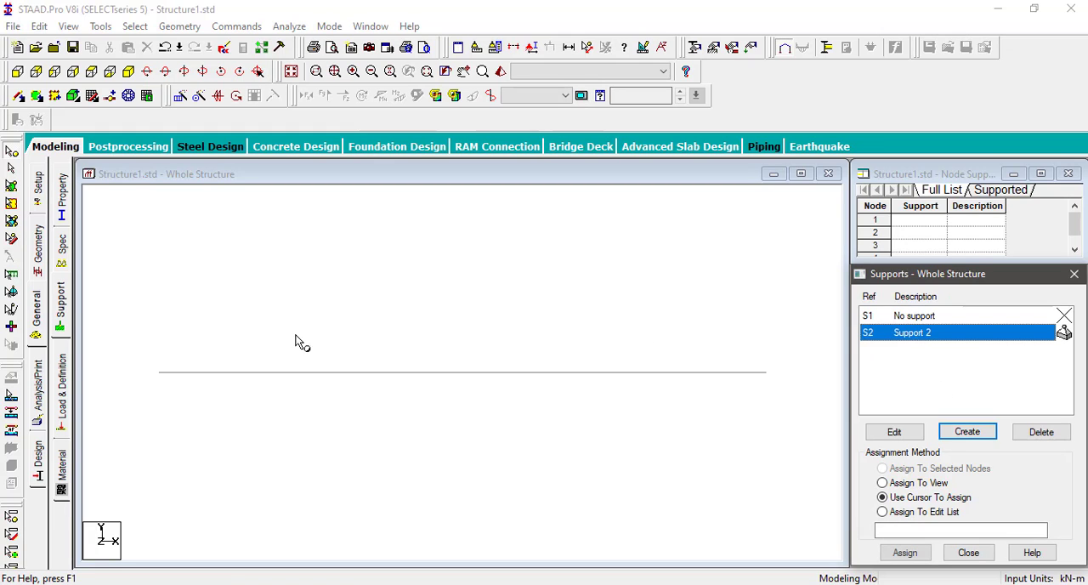
Step: Assign the pinned support to nodes 1 to 3 and clear the node selection
drag(123, 359, 697, 444)
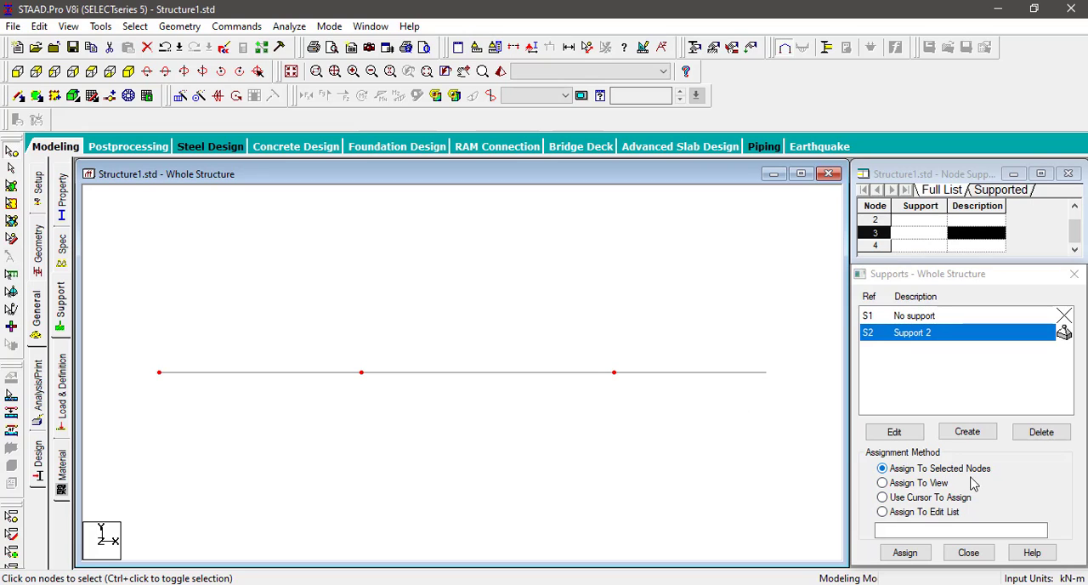
click(907, 556)
click(975, 457)
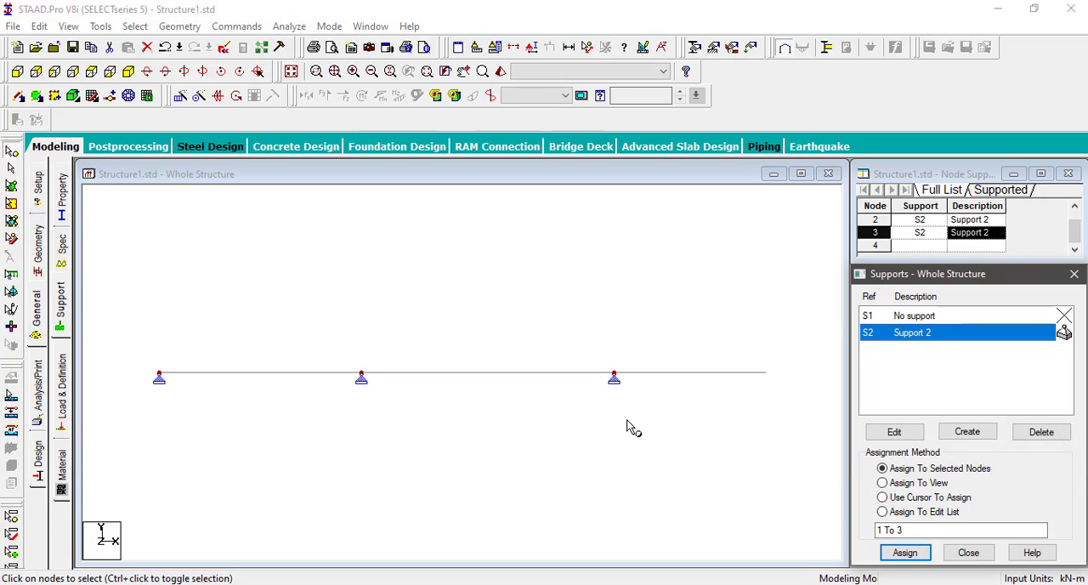
click(575, 437)
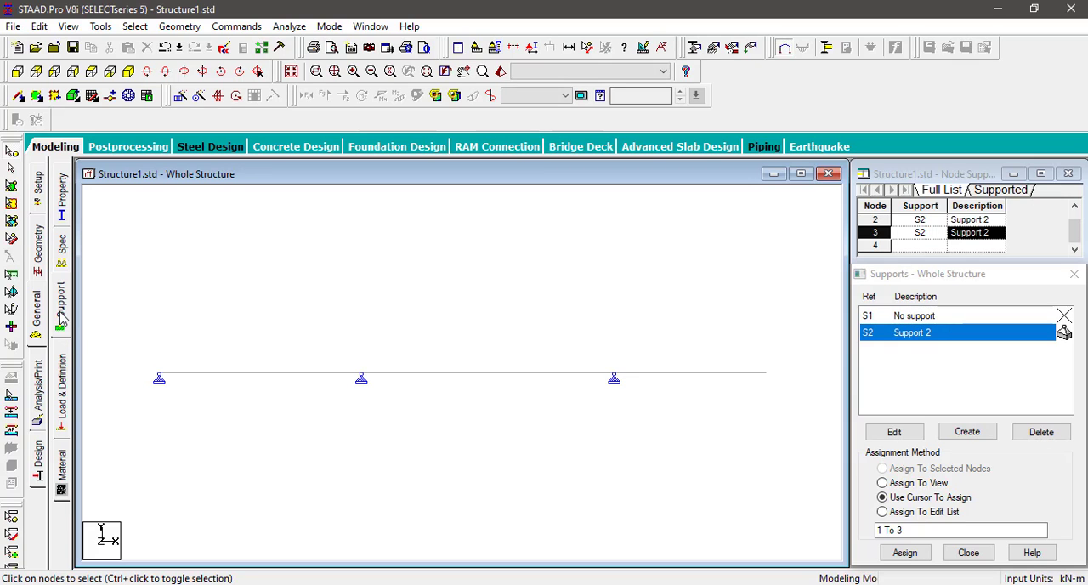
Step: Create primary load case 1 with loading type Dead and the title "dead"
click(62, 387)
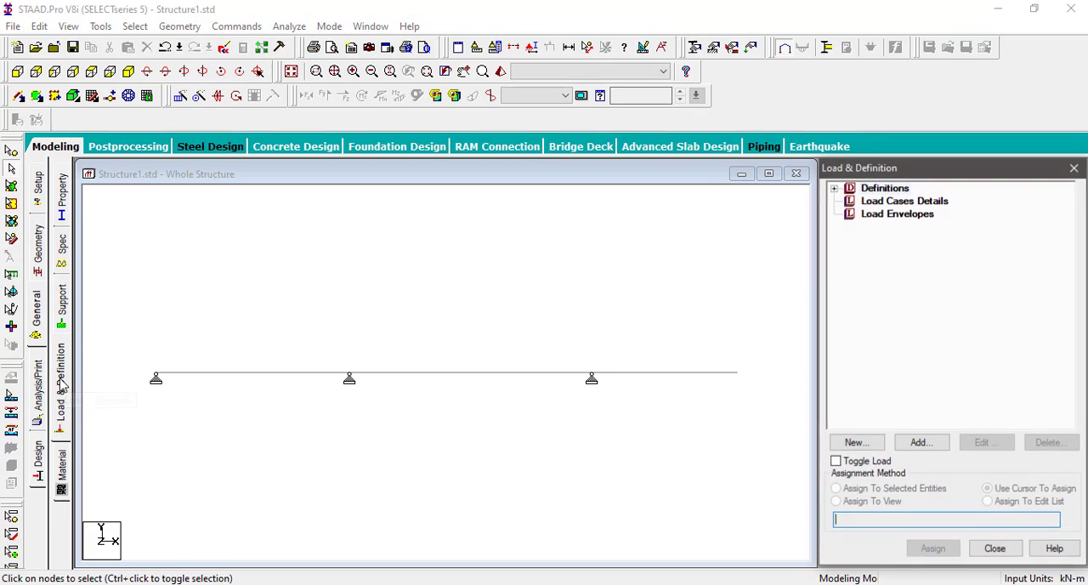
click(882, 204)
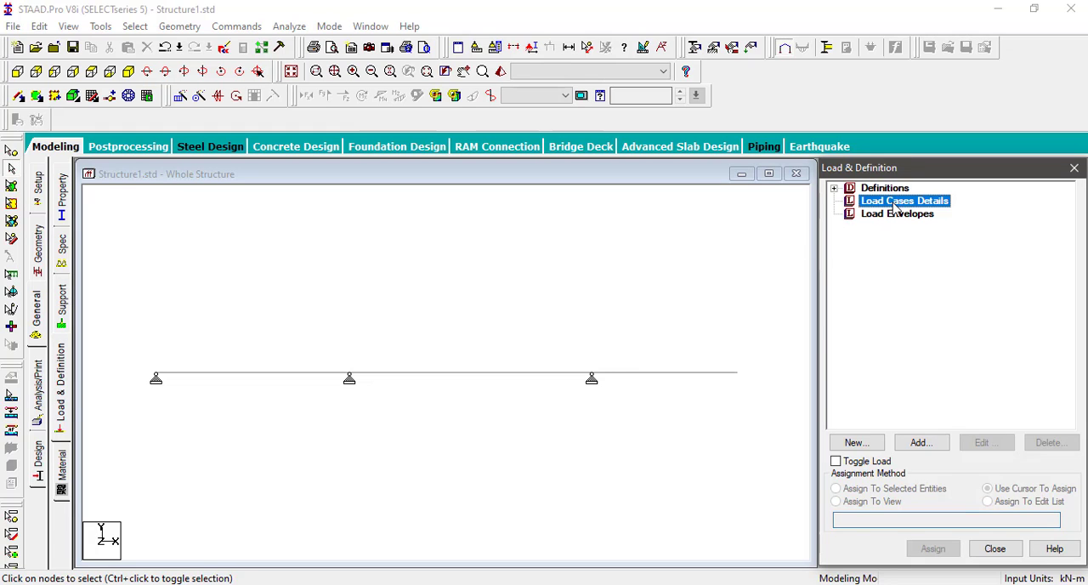
click(927, 444)
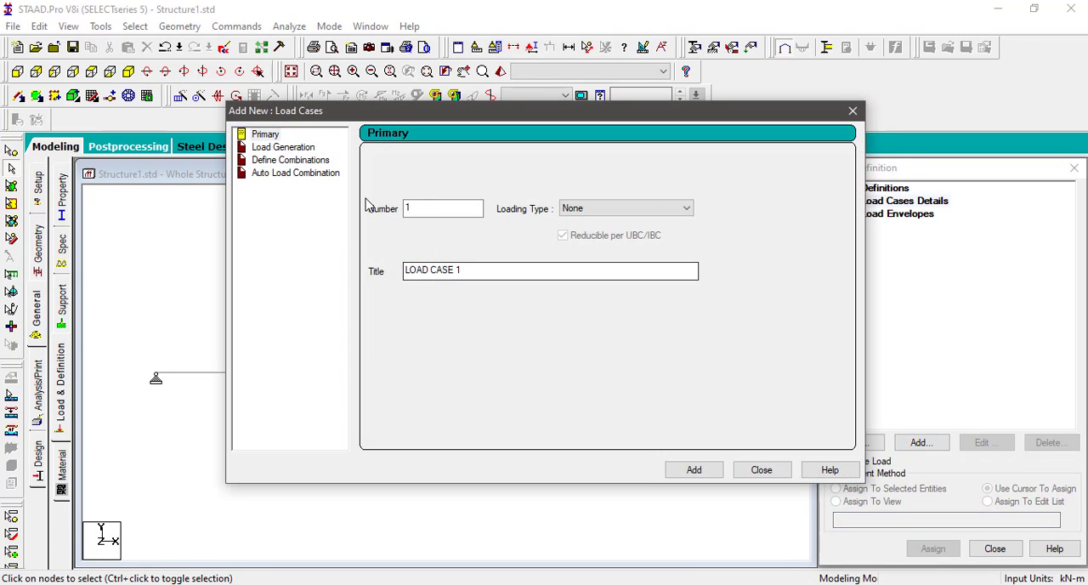
click(635, 210)
click(629, 223)
click(478, 270)
drag(478, 270, 288, 275)
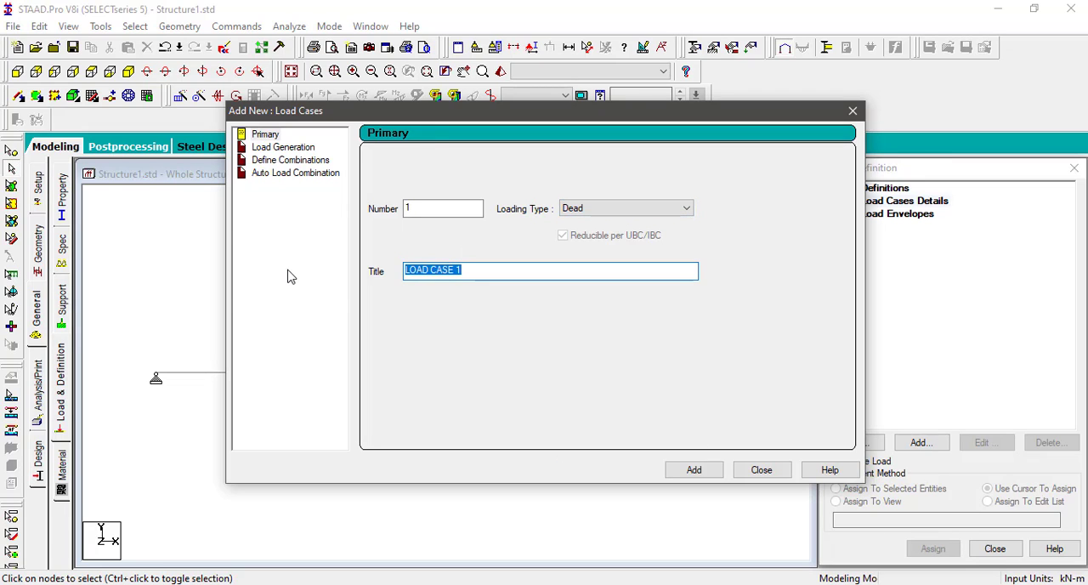
text(dead)
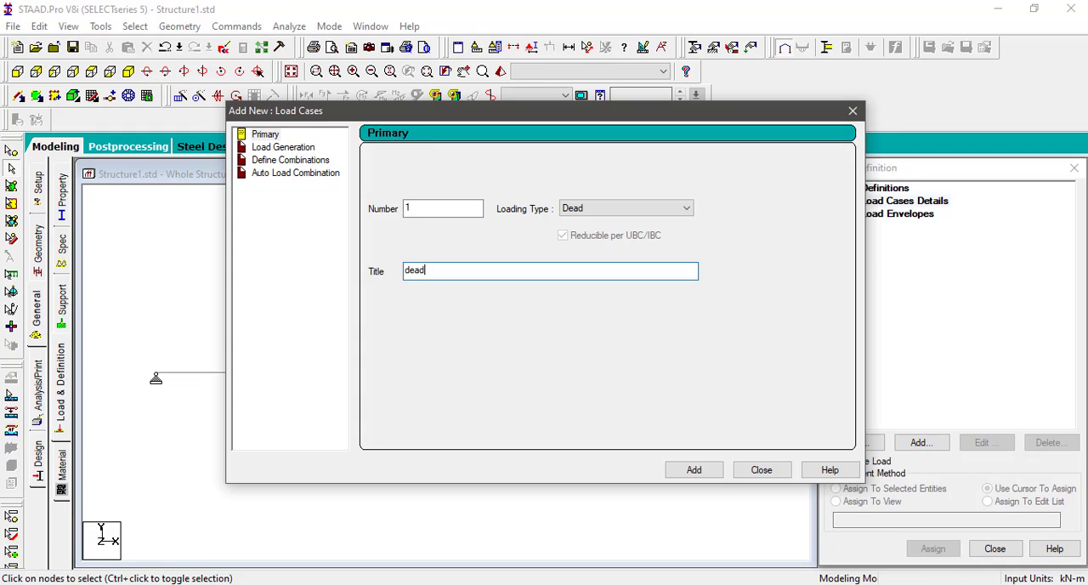
click(266, 136)
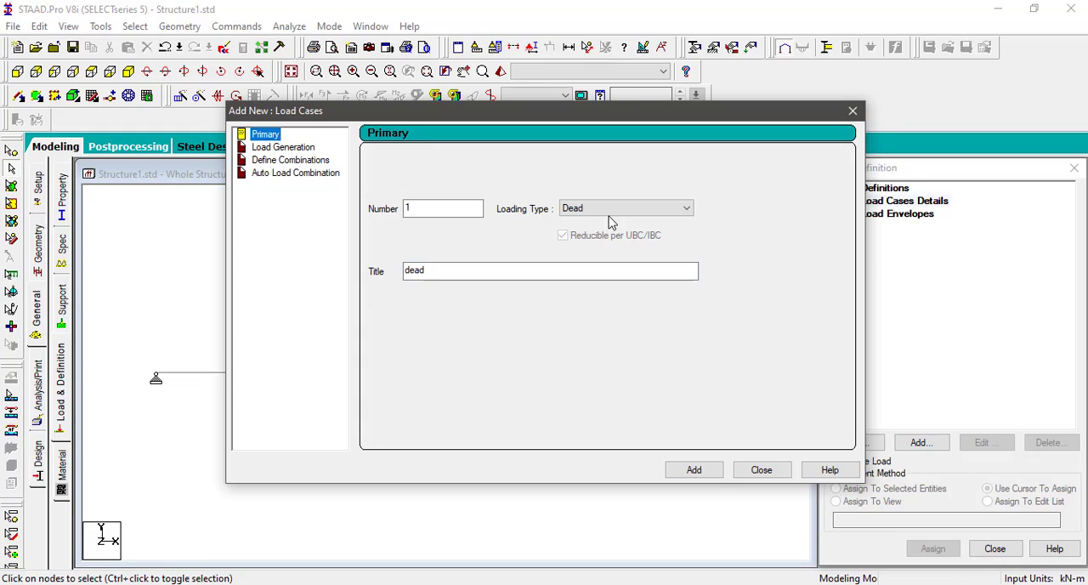
click(697, 471)
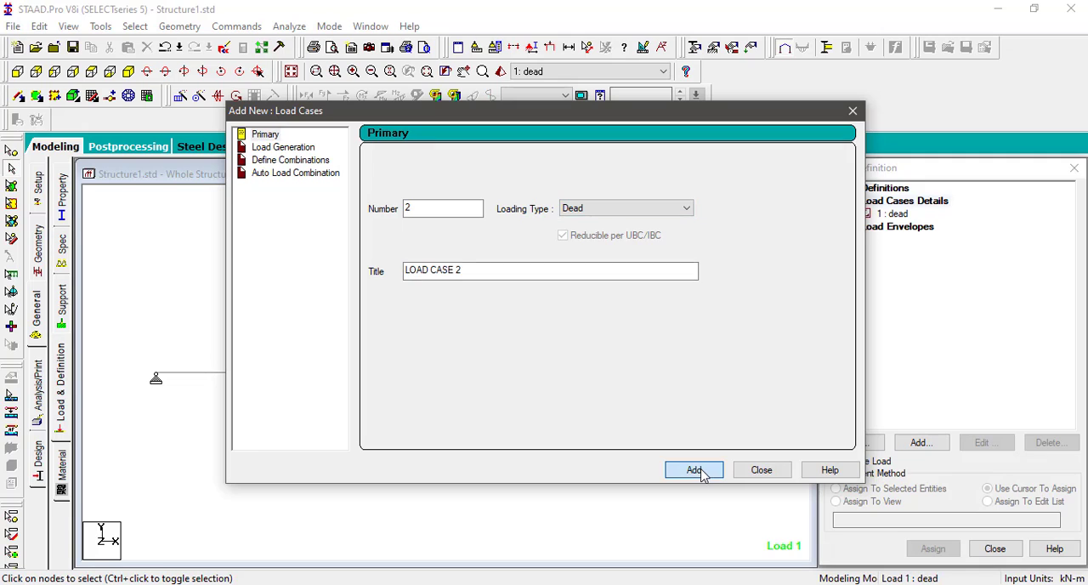
click(761, 471)
Step: Add a linearly varying member load to the dead case with W1 0 and W2 -20 kN/m in local Y, accepting the auto-save
click(901, 215)
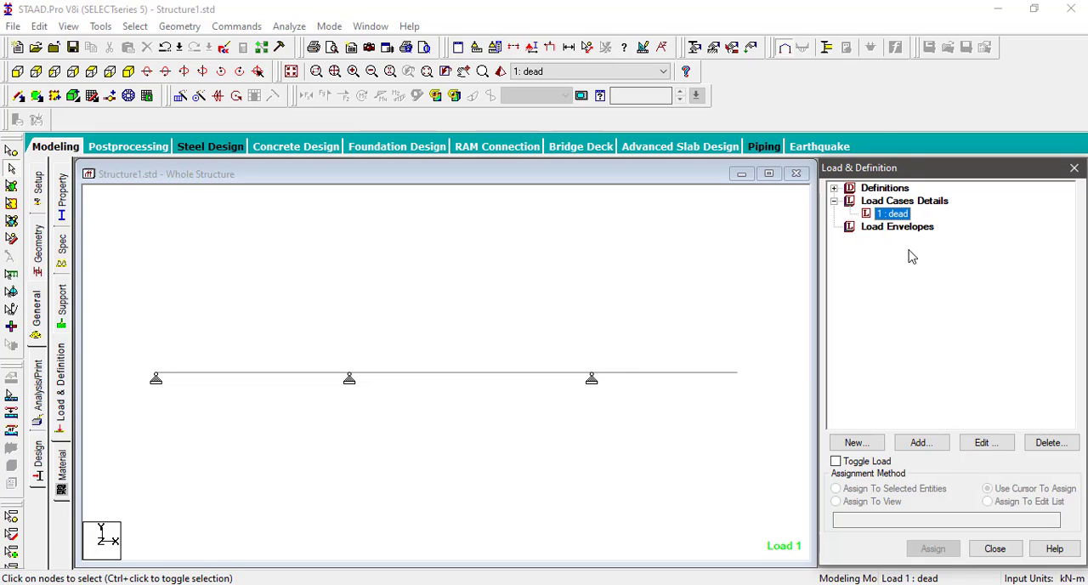
click(926, 442)
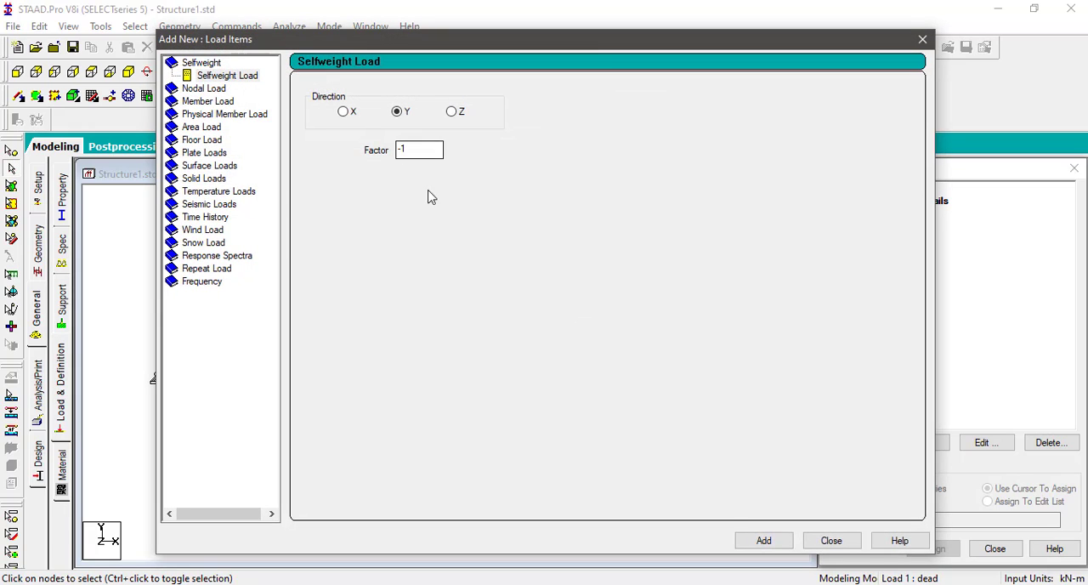
click(756, 541)
click(219, 103)
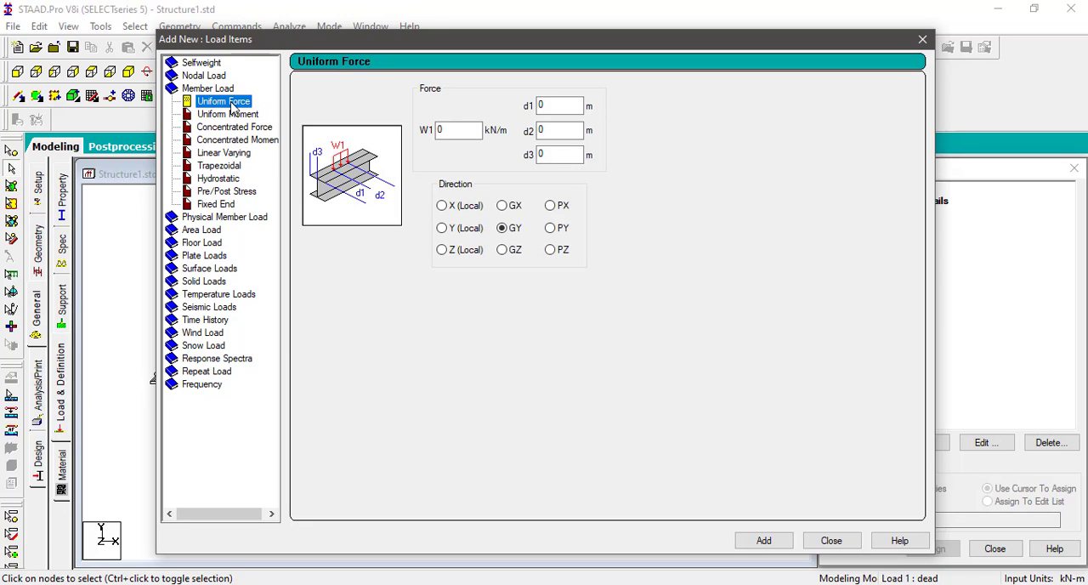
click(234, 154)
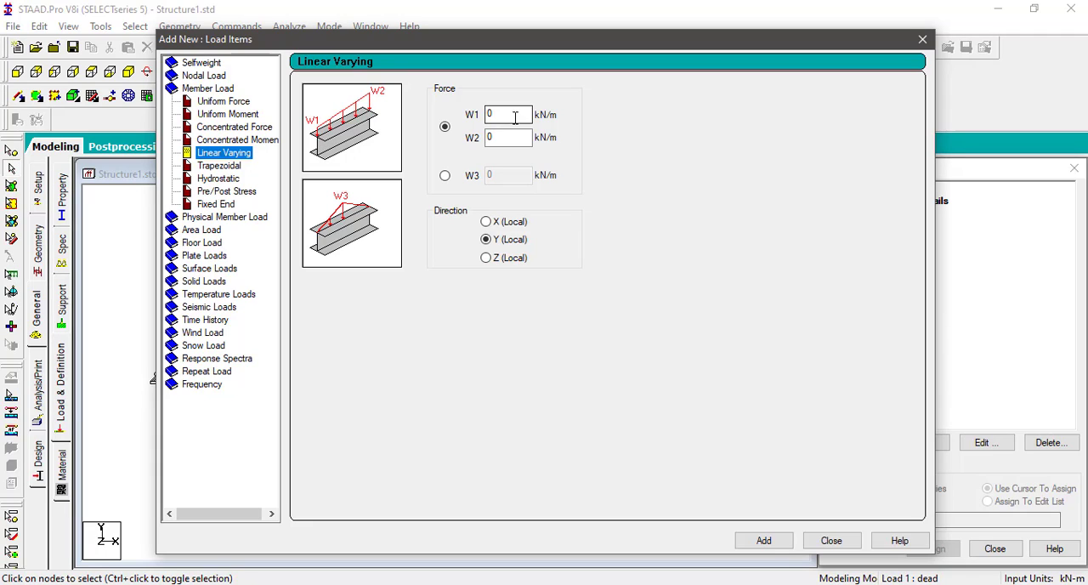
drag(515, 118, 455, 144)
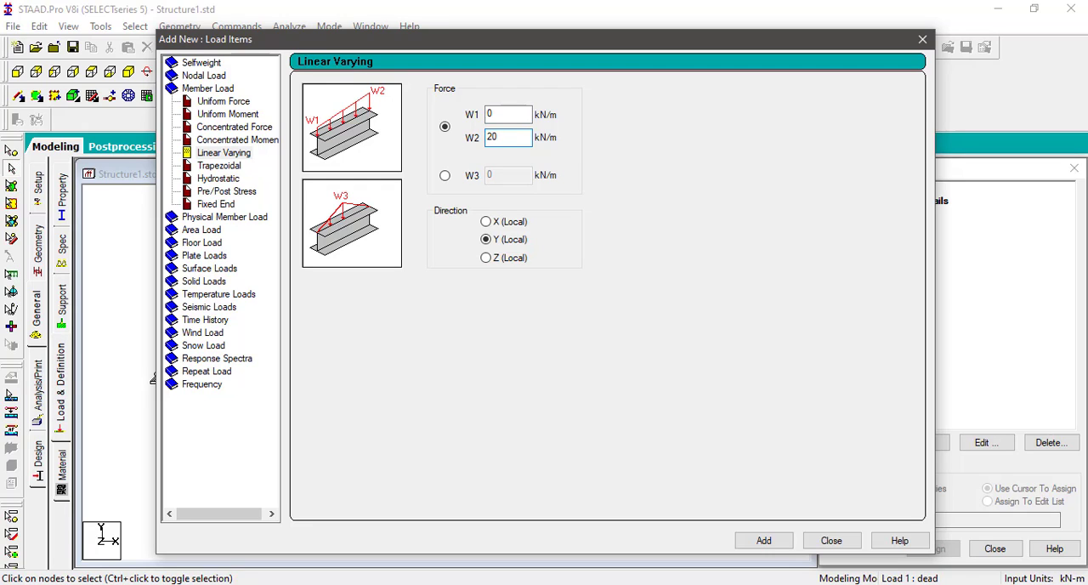
text(20)
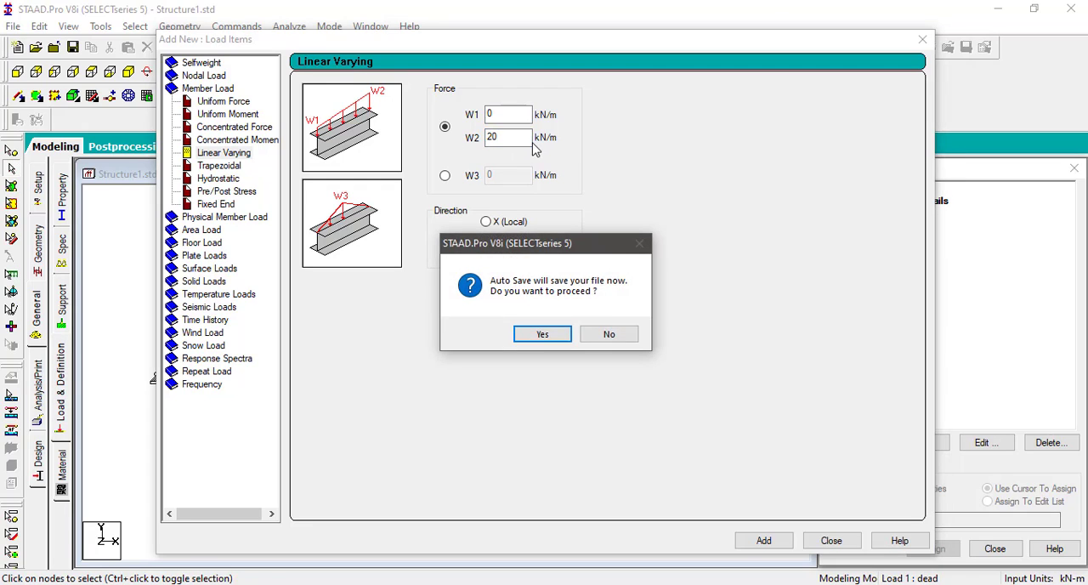
click(542, 334)
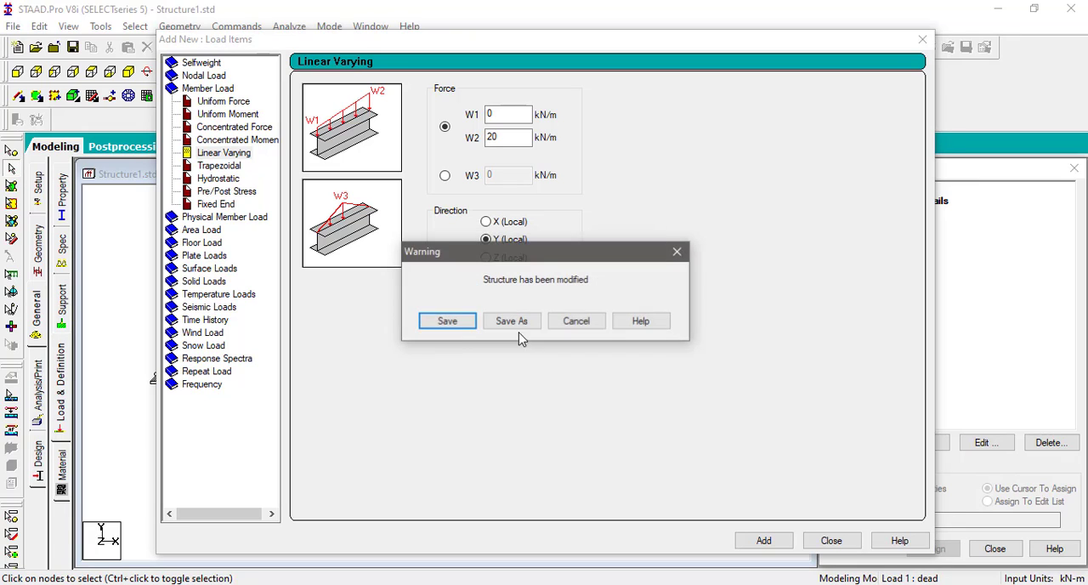
click(442, 320)
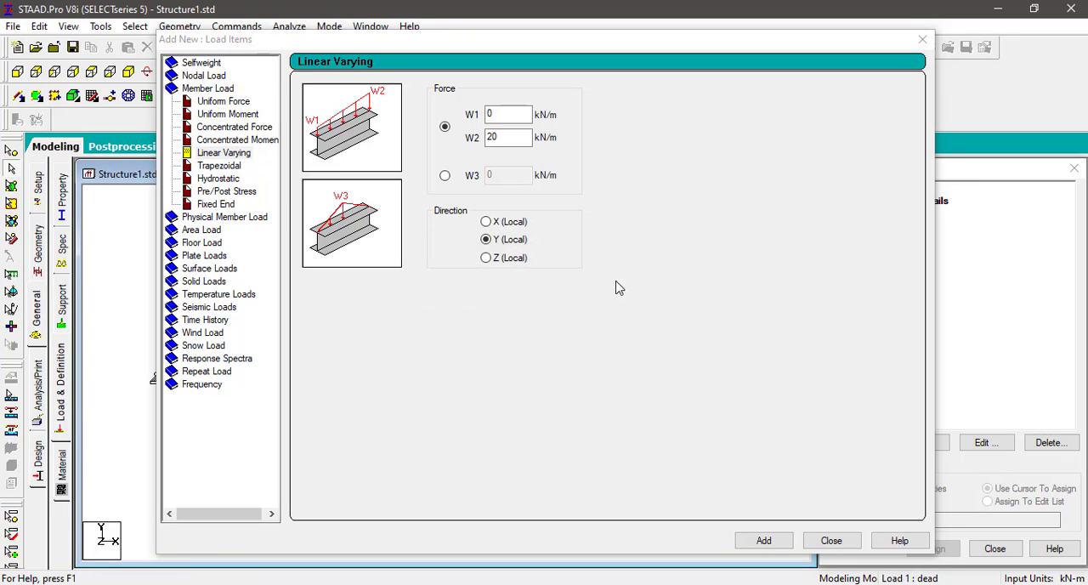
click(490, 138)
text(-)
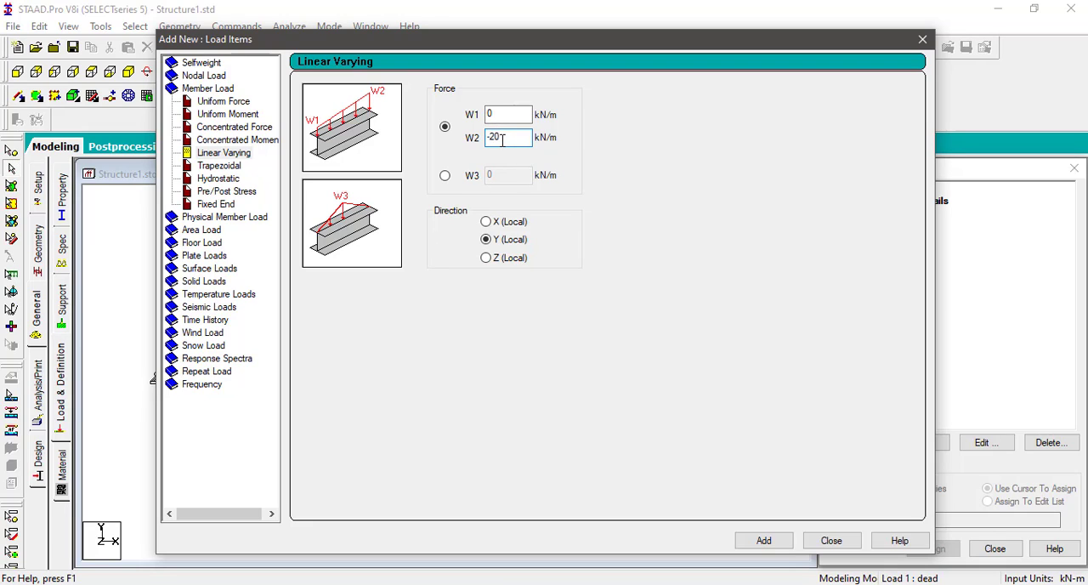
click(770, 545)
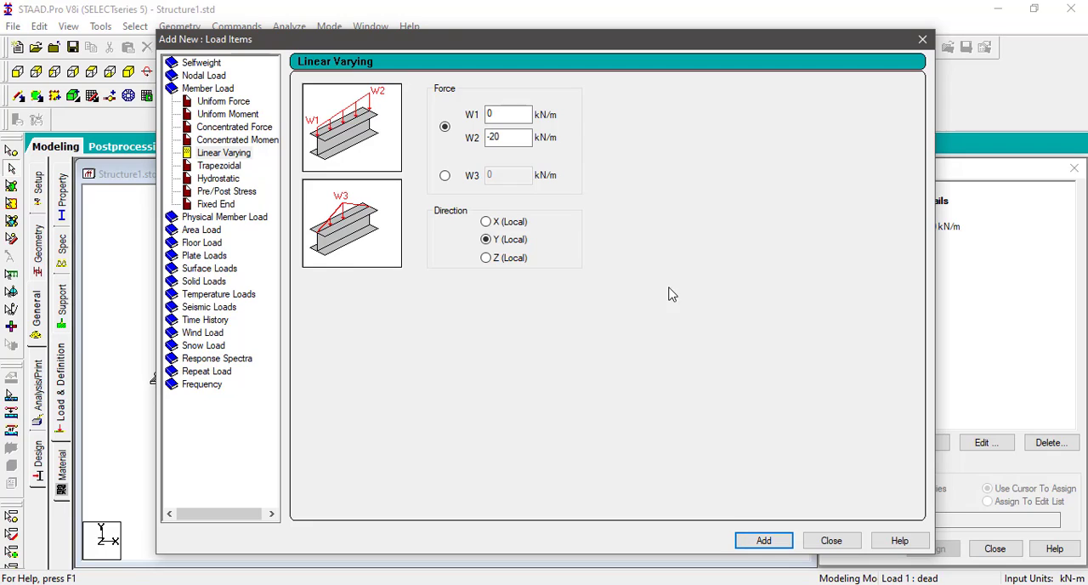
Step: Add a uniform member force of -25 kN/m in the GY direction to the dead case
click(238, 104)
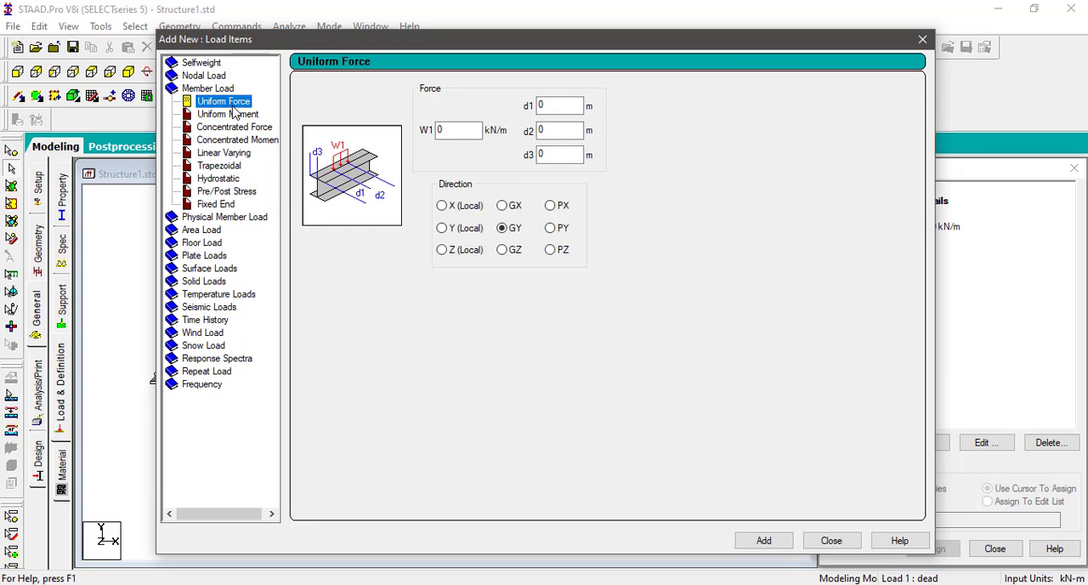
click(460, 130)
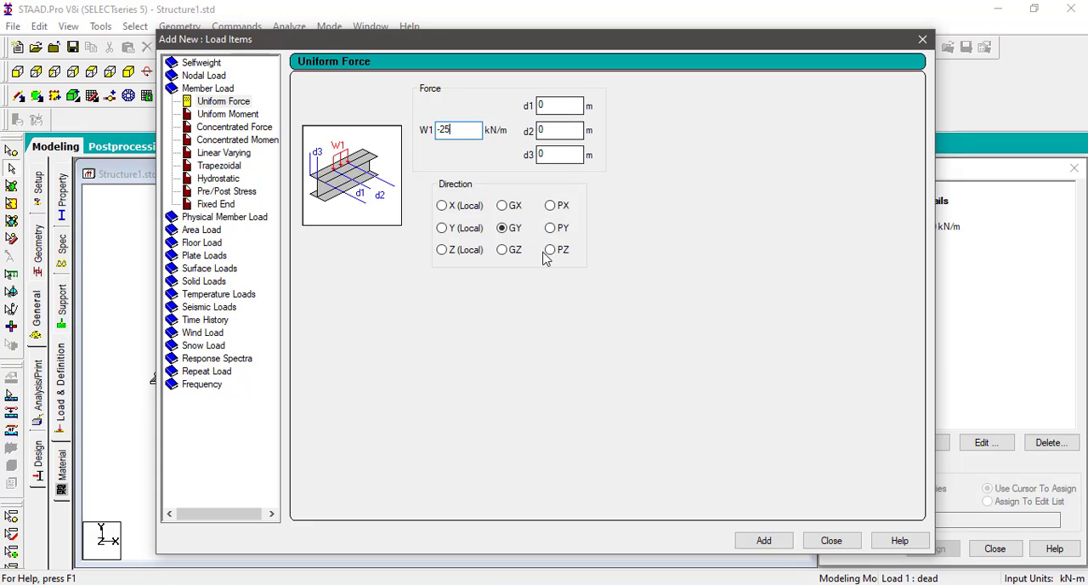
click(515, 230)
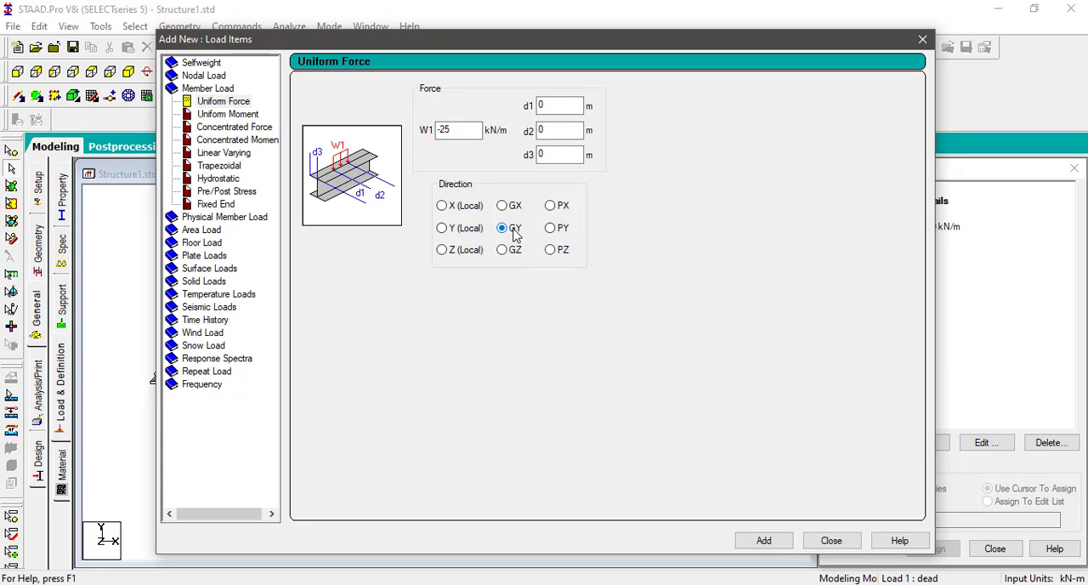
click(770, 542)
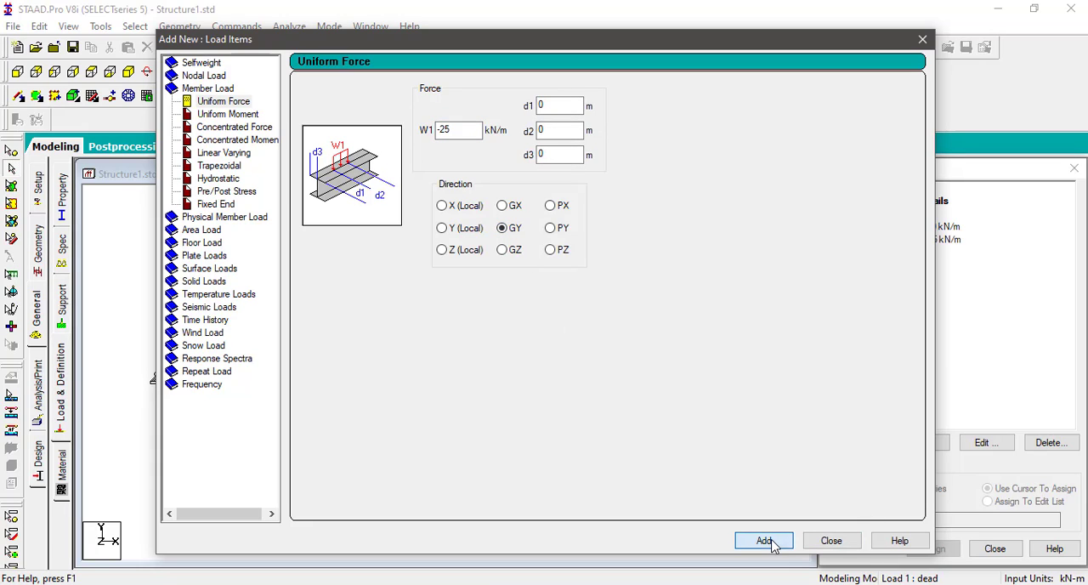
Step: Add a concentrated member force of -50 kN in GY at d1 2 m to the dead case
click(233, 130)
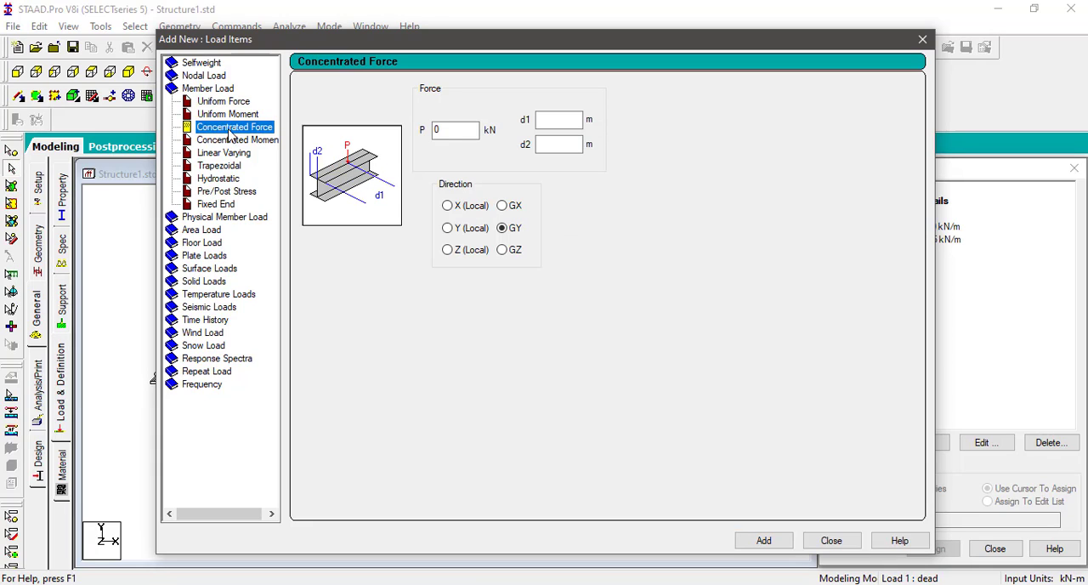
key(Tab)
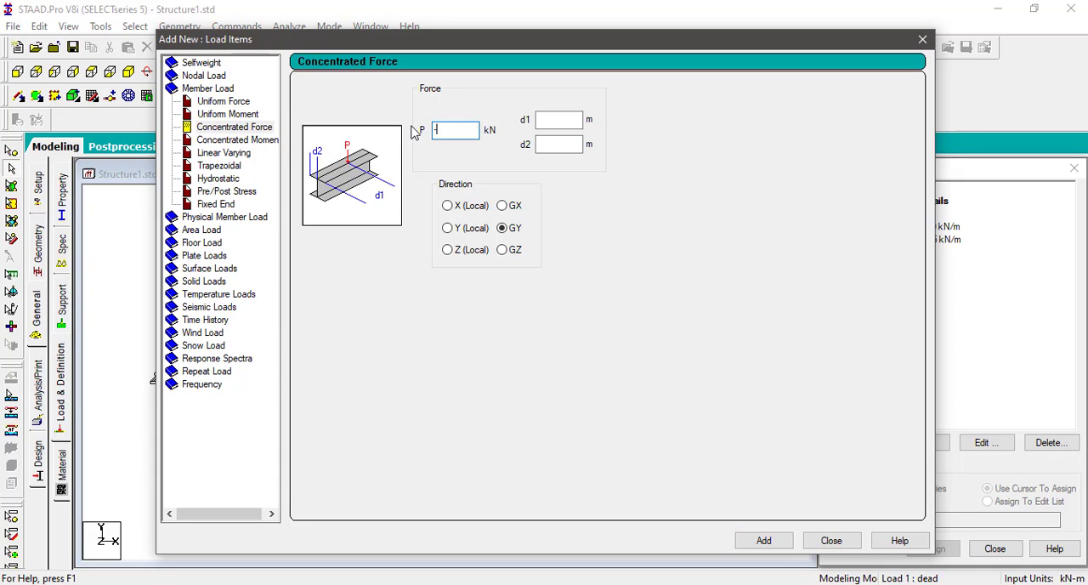
text(-50)
click(550, 118)
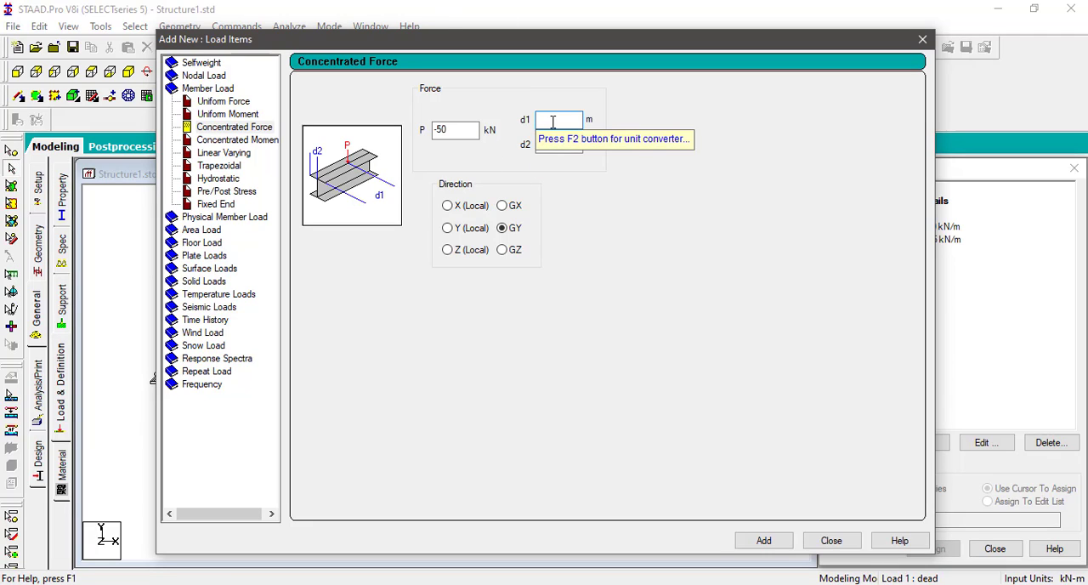
text(2)
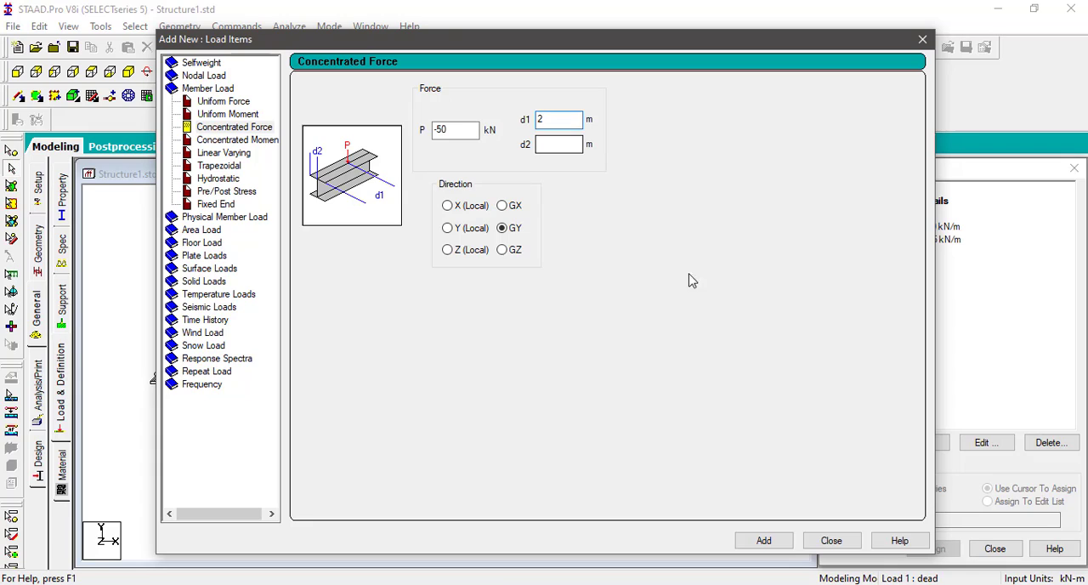
click(764, 543)
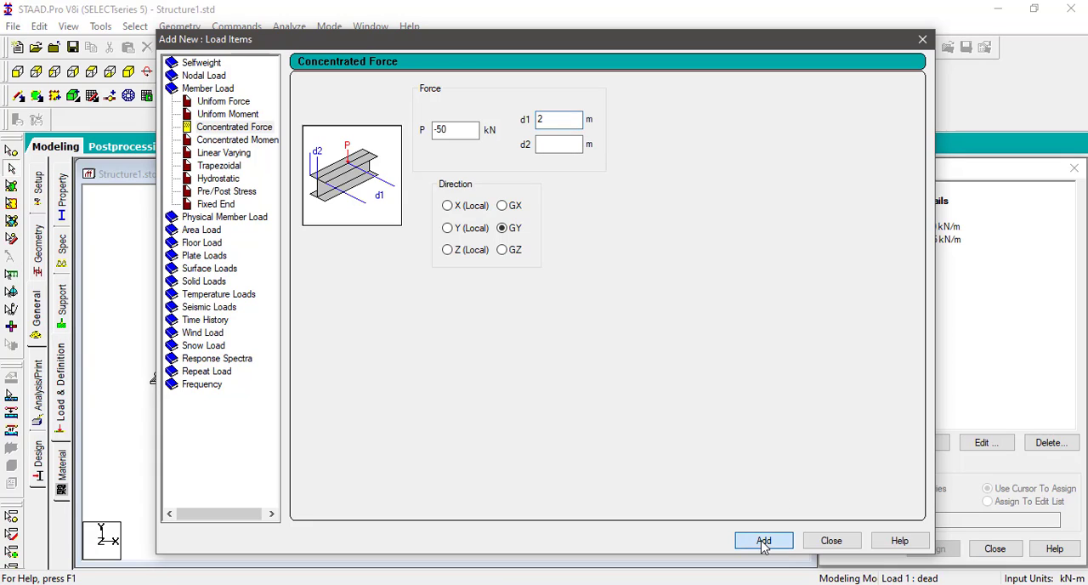
Step: Add a second concentrated member force of -40 kN in GY at d1 3 m and finish adding load items
drag(453, 132, 432, 137)
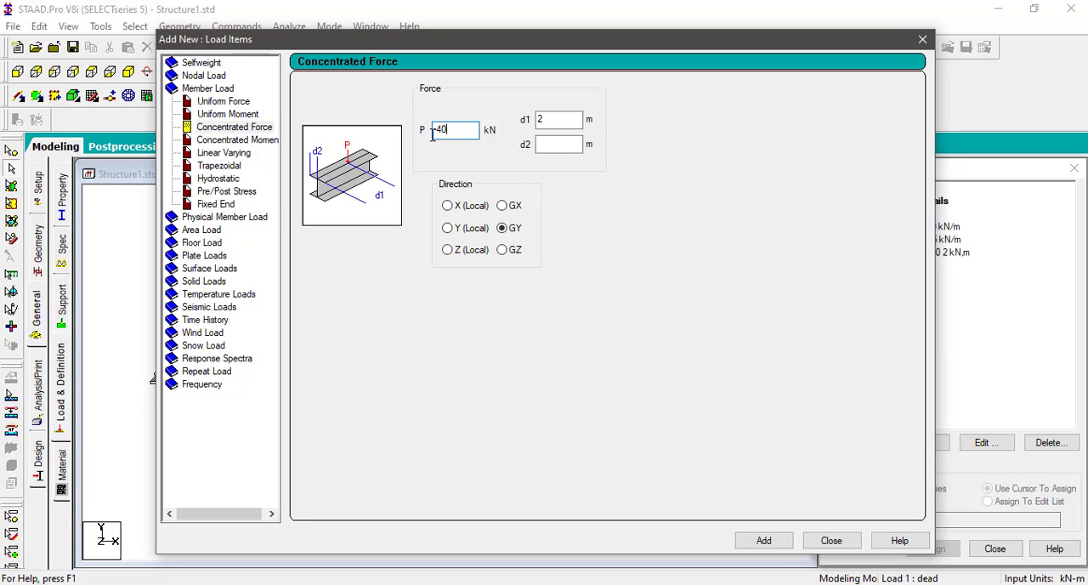
key(Tab)
text(3)
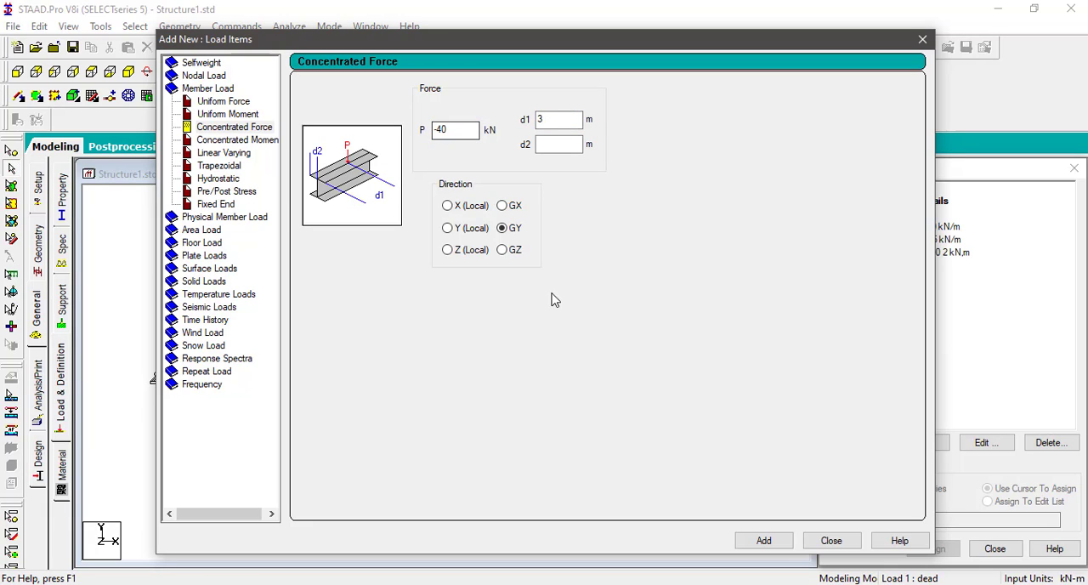
click(764, 540)
click(829, 541)
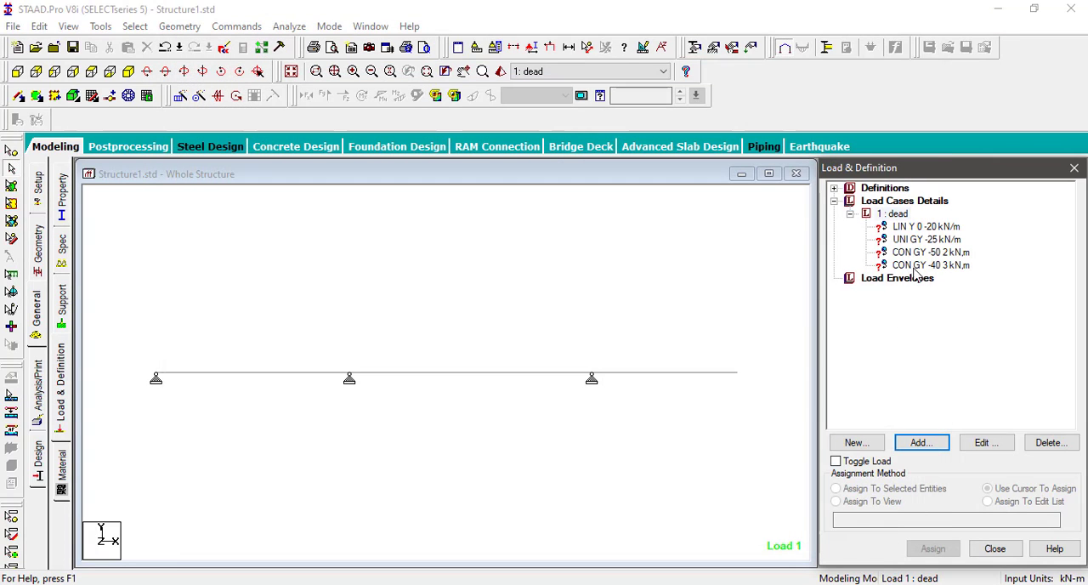
Step: Assign the linearly varying 0 to -20 kN/m load to the first span, using the selected-beams method
click(944, 229)
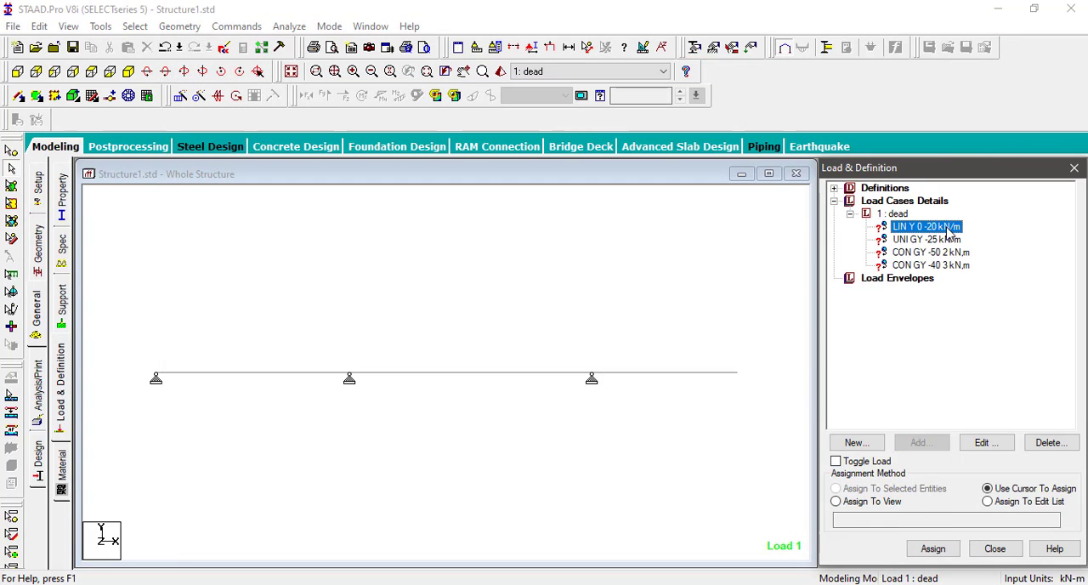
click(283, 375)
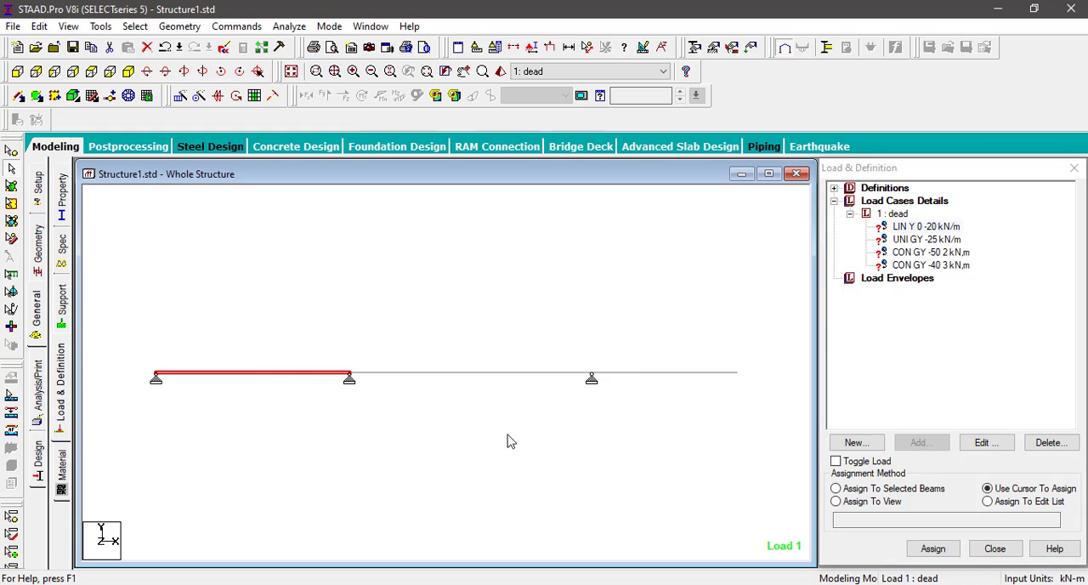
click(886, 489)
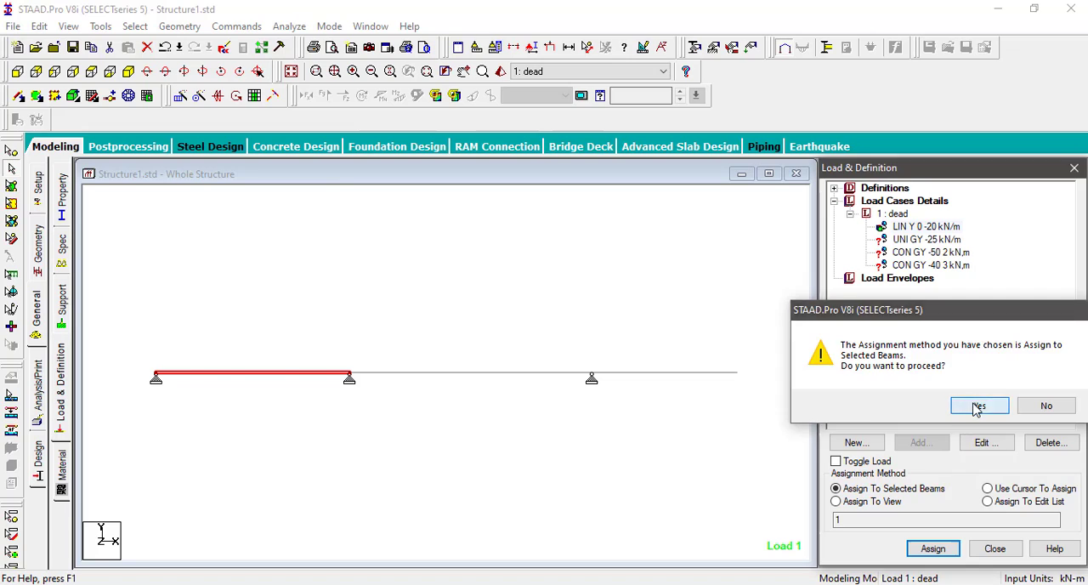
click(978, 405)
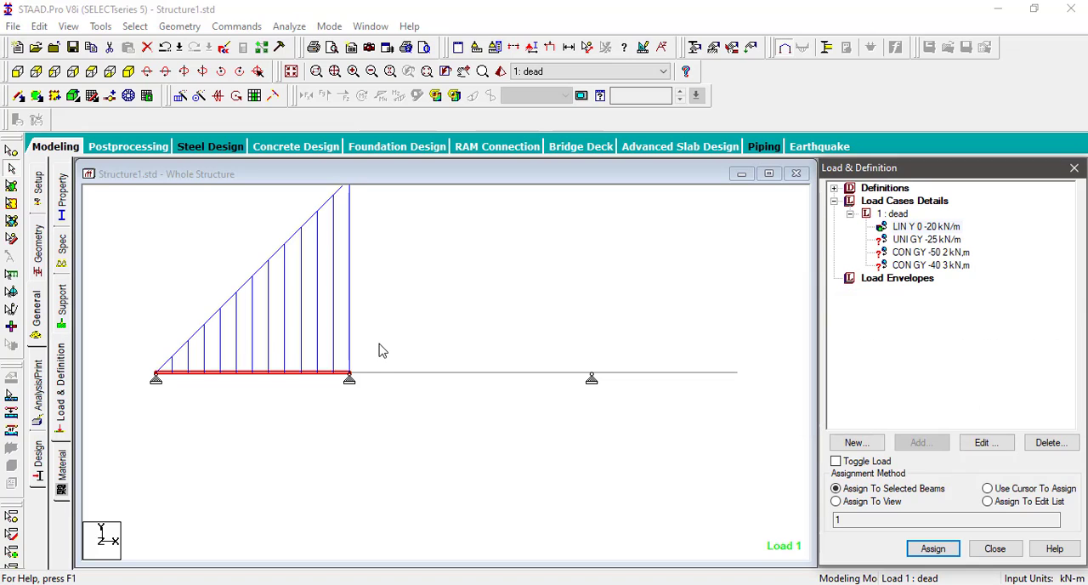
Step: Assign the uniform -25 kN/m GY load to the middle 5 m span, using the selected-beams method
click(943, 241)
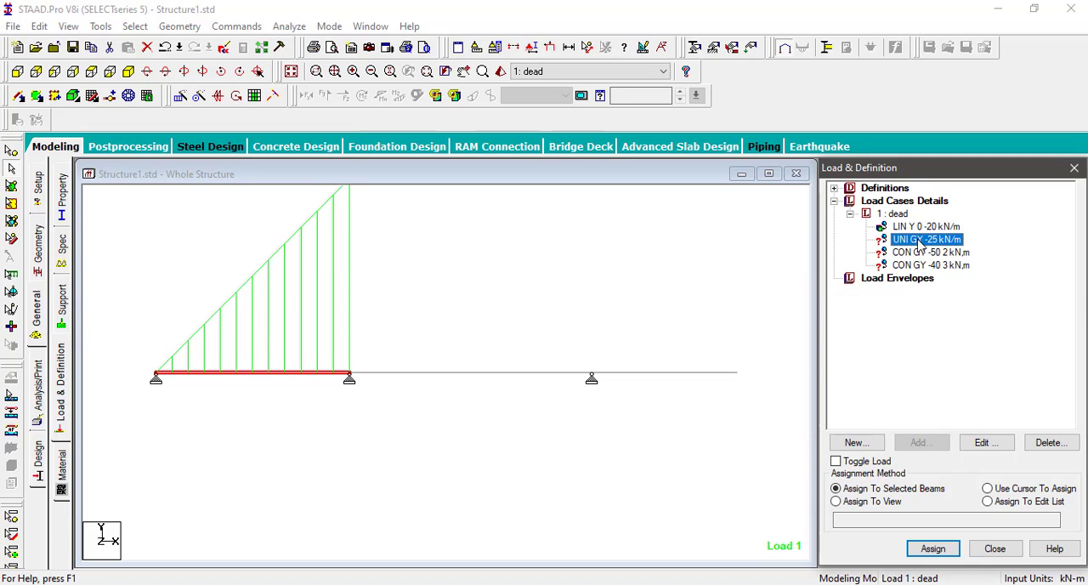
click(503, 380)
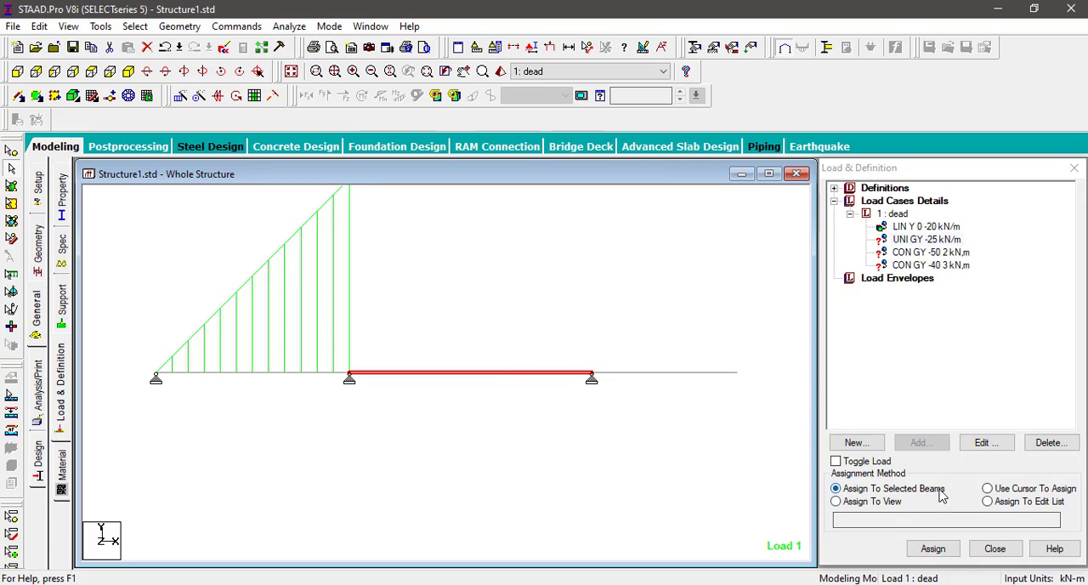
click(932, 549)
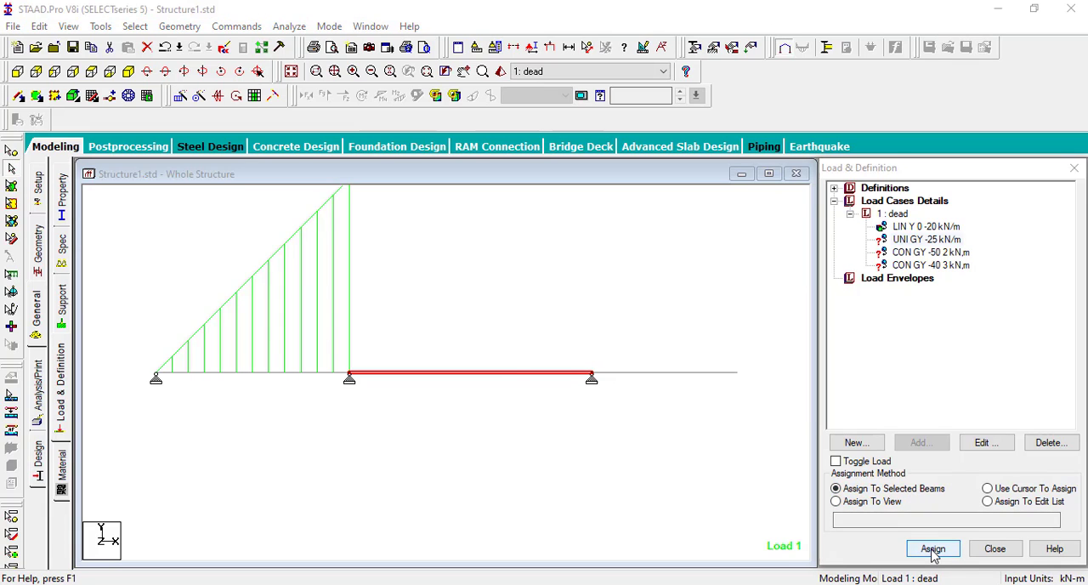
click(977, 406)
Step: Assign the concentrated -50 kN load at 2 m to the still-selected middle span
click(942, 255)
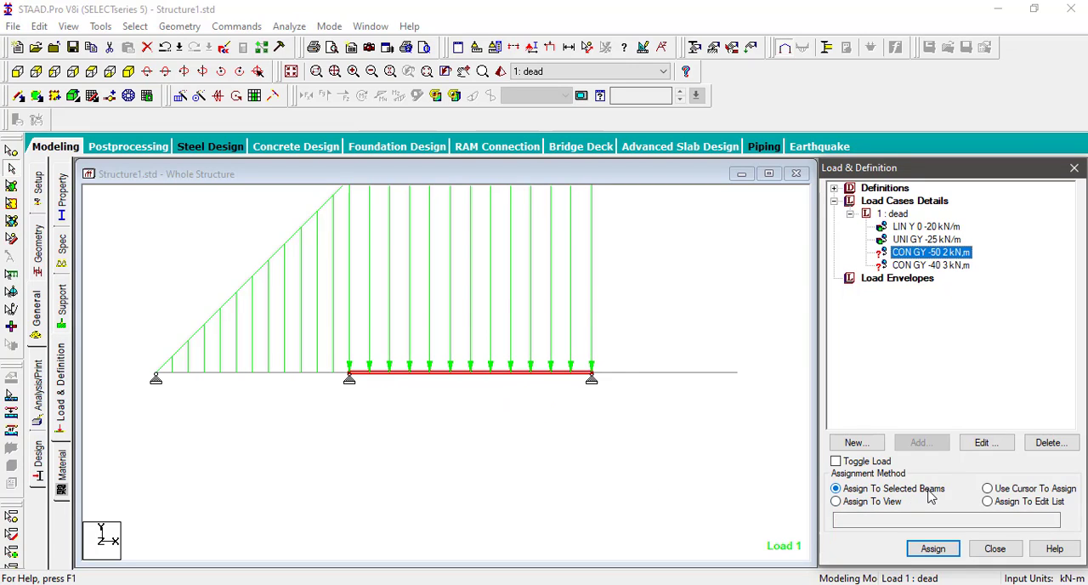
click(933, 549)
click(974, 403)
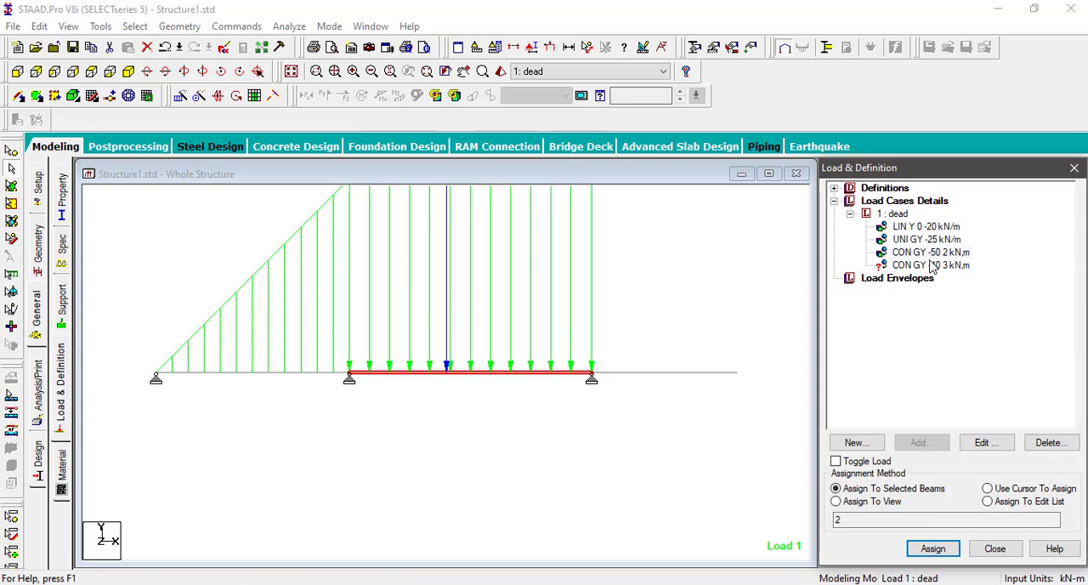
Step: Assign the concentrated -40 kN load at 3 m to the overhanging third span
click(931, 265)
click(662, 372)
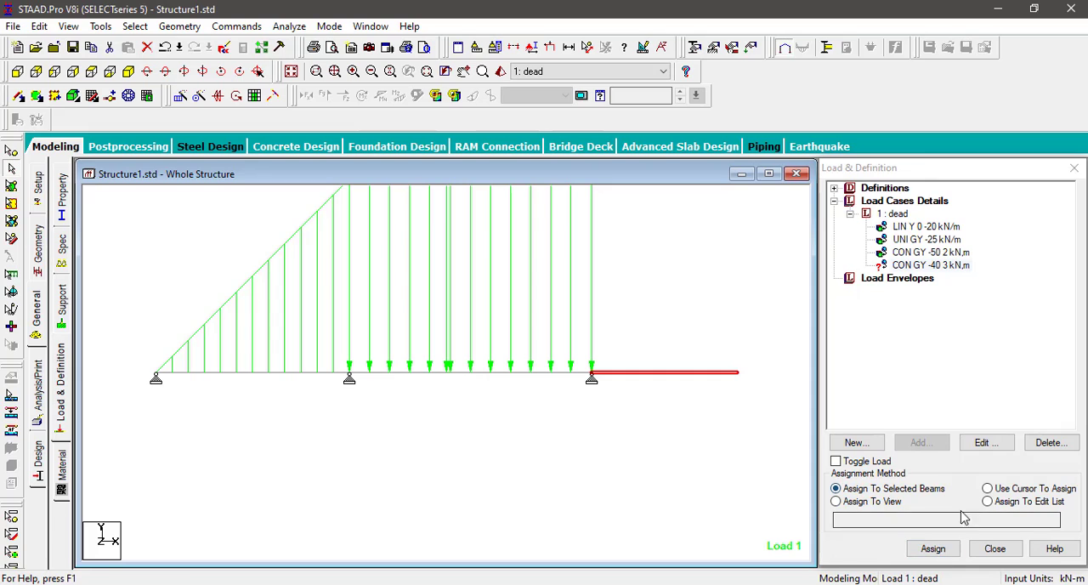
click(932, 549)
click(977, 408)
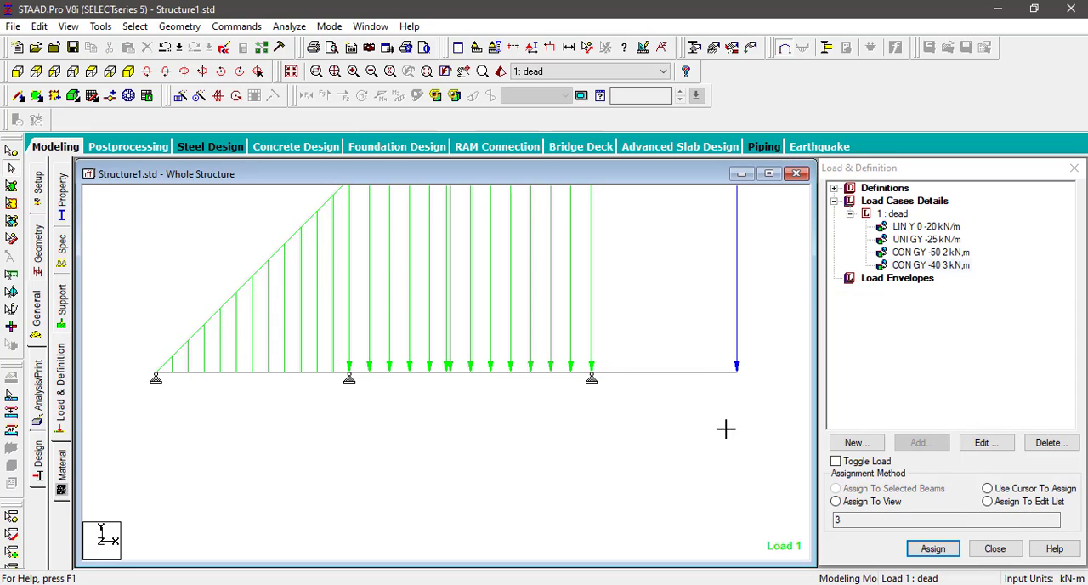
Step: Turn on the Load Values labels for the whole-structure view
scroll(491, 468, down, 1)
scroll(495, 455, up, 3)
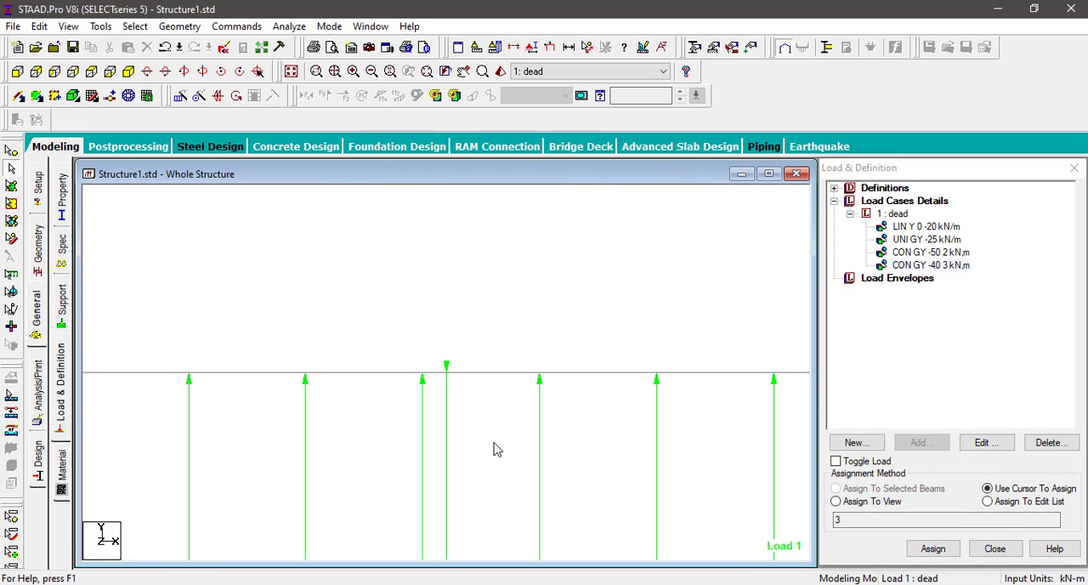
scroll(498, 442, down, 3)
scroll(497, 417, up, 1)
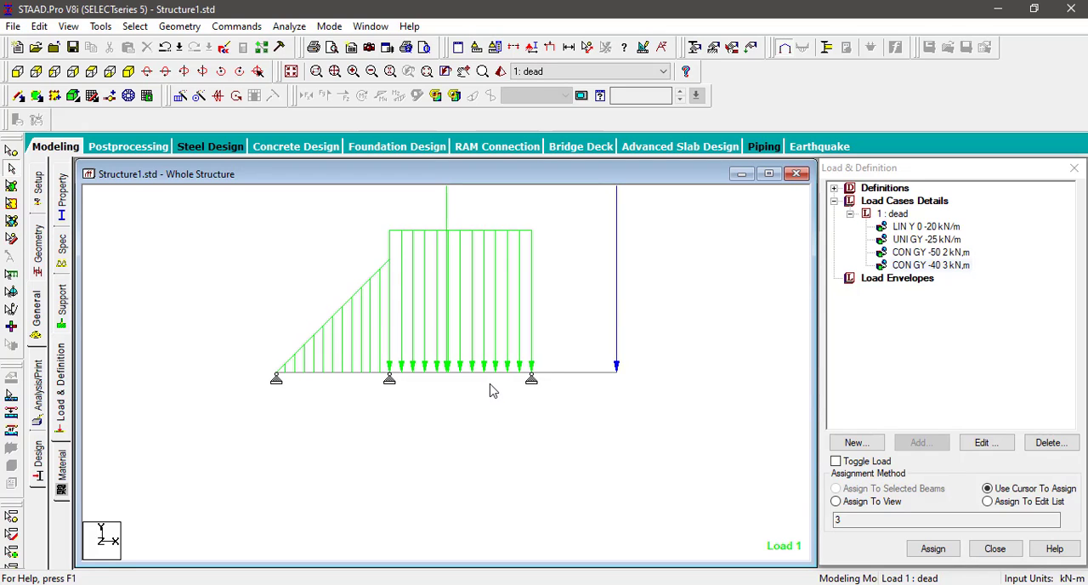
scroll(535, 349, down, 1)
scroll(512, 370, up, 3)
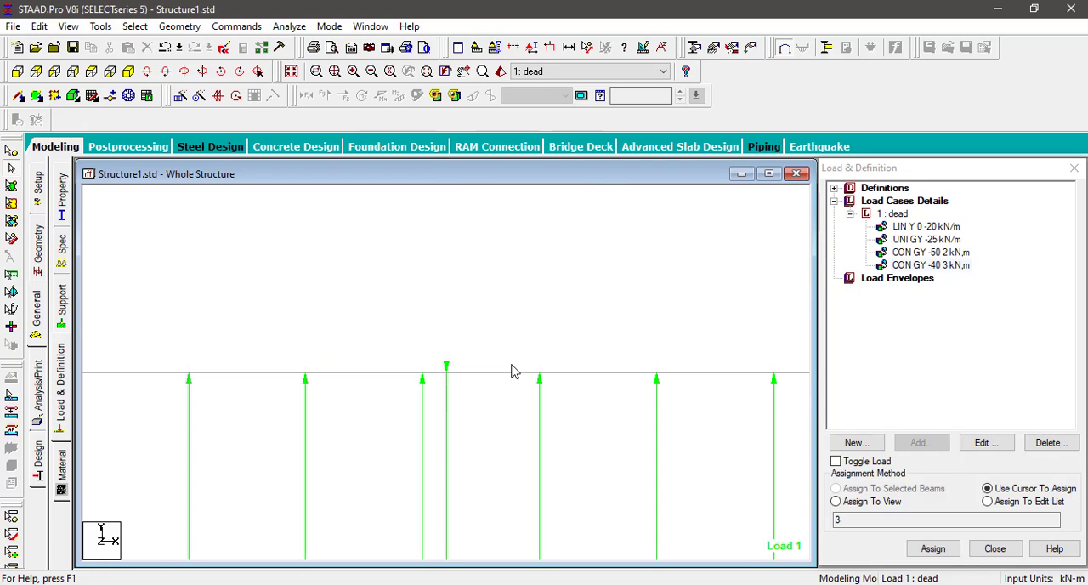
scroll(512, 377, down, 3)
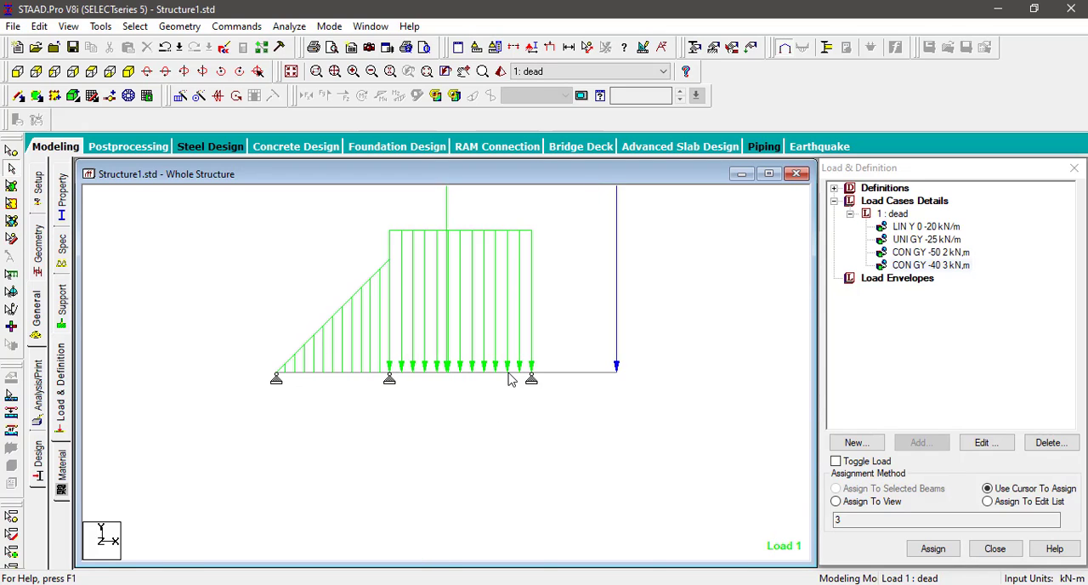
right_click(686, 310)
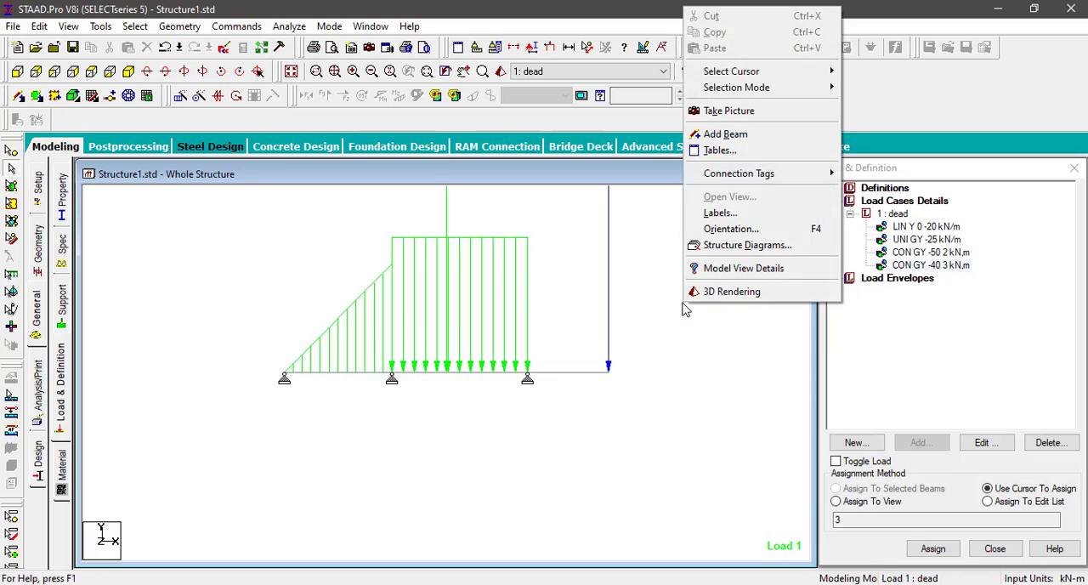
click(744, 216)
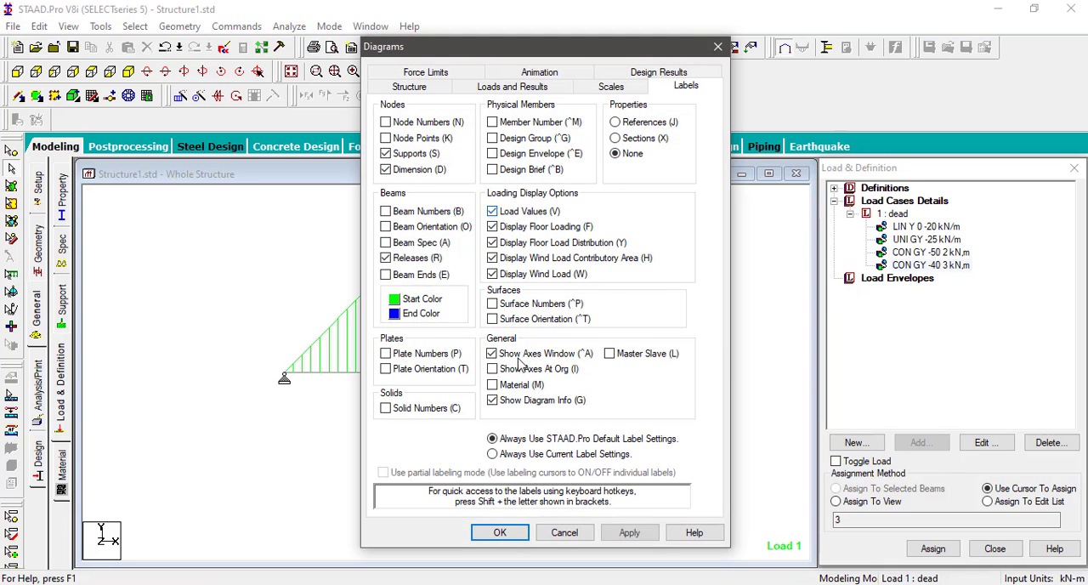
click(500, 532)
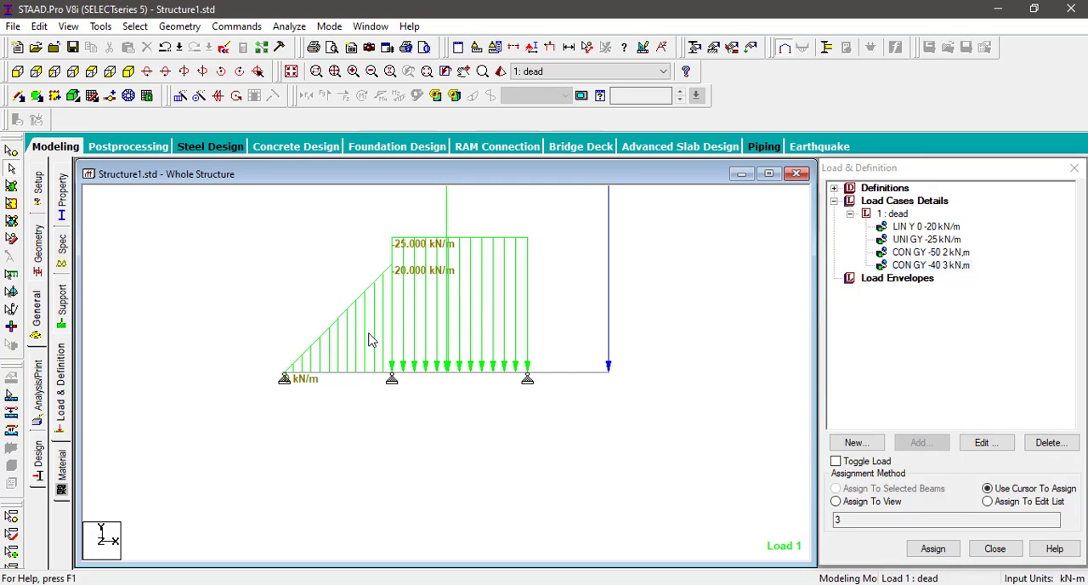
Step: Add a Perform Analysis command with the No Print option and finish defining analysis commands
click(38, 389)
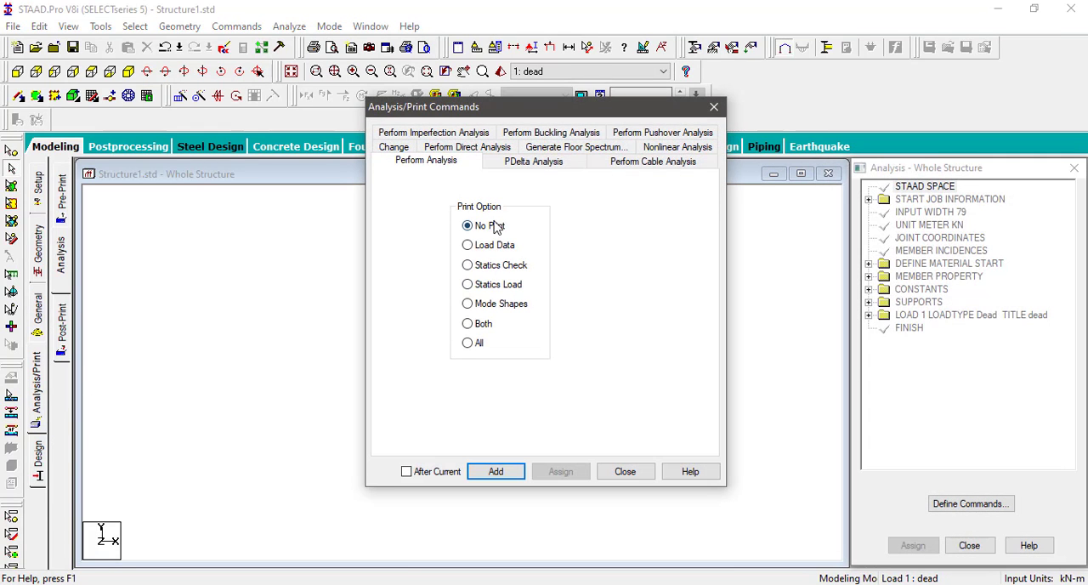
click(505, 473)
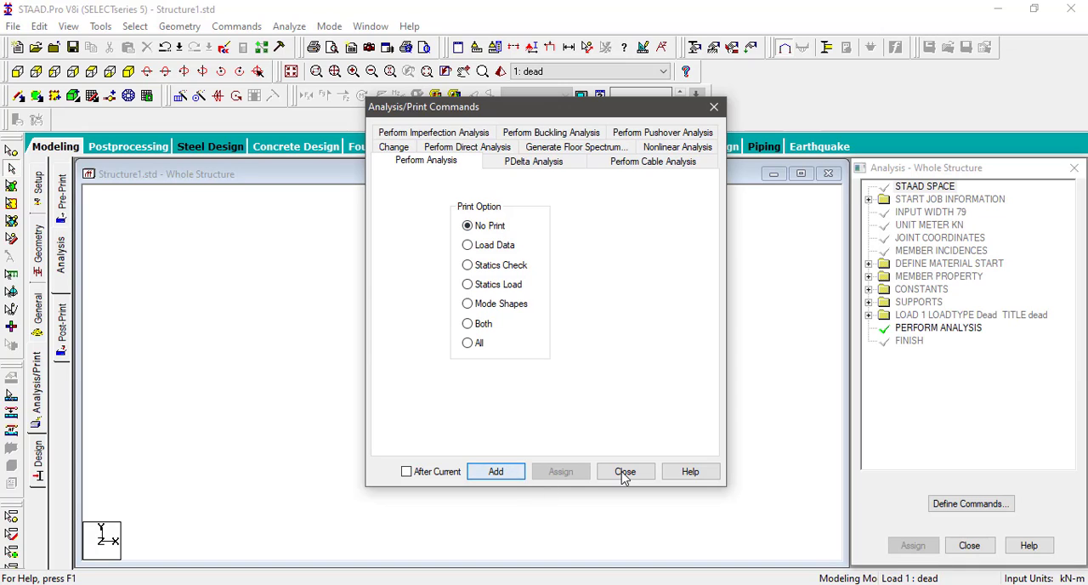
click(624, 471)
Step: Add a post-analysis print command for the support reactions after the Perform Analysis command
click(944, 328)
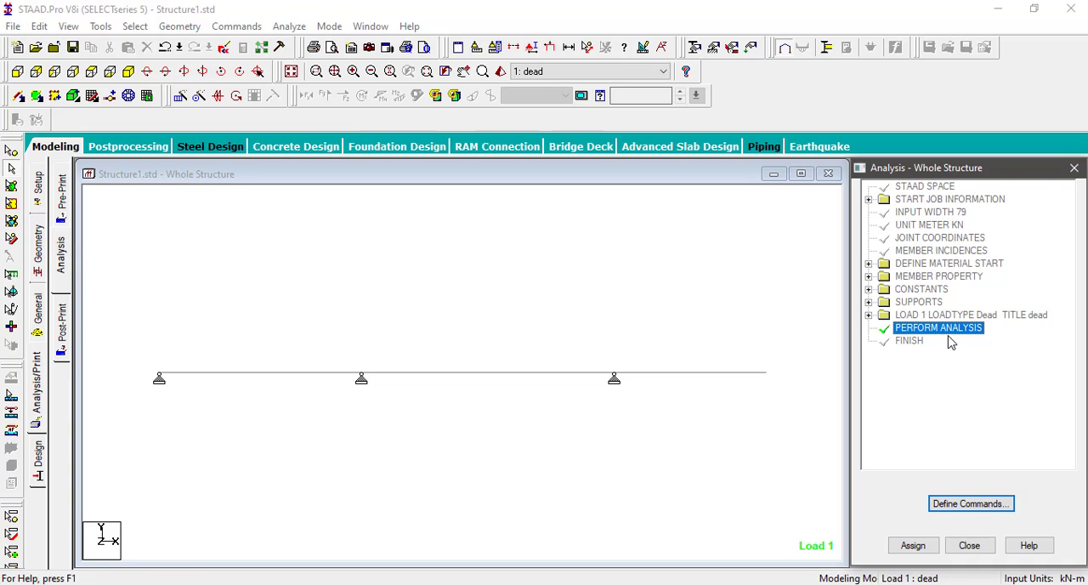
click(509, 276)
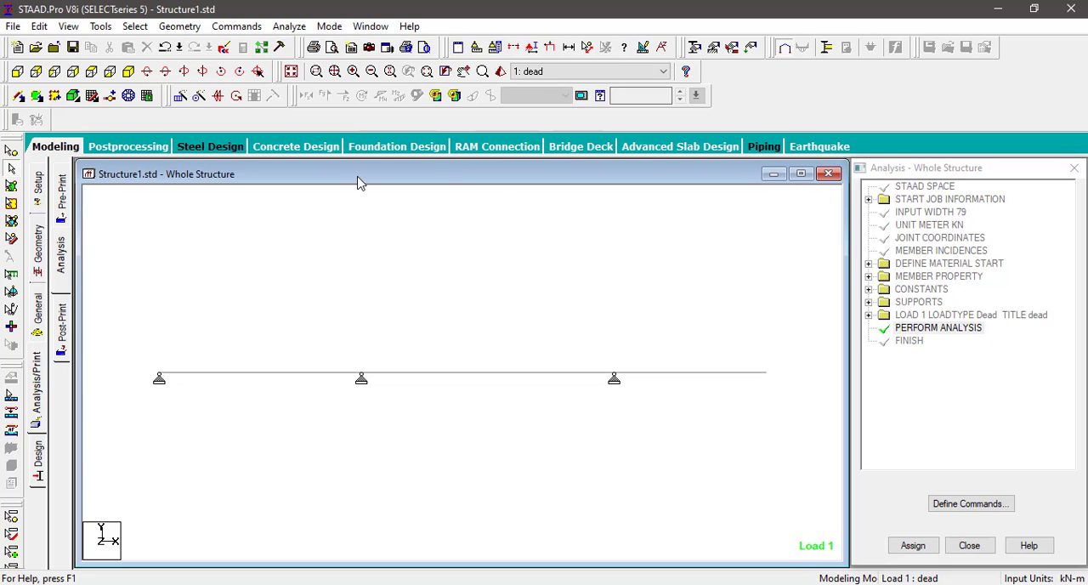
click(237, 26)
mouse_move(293, 311)
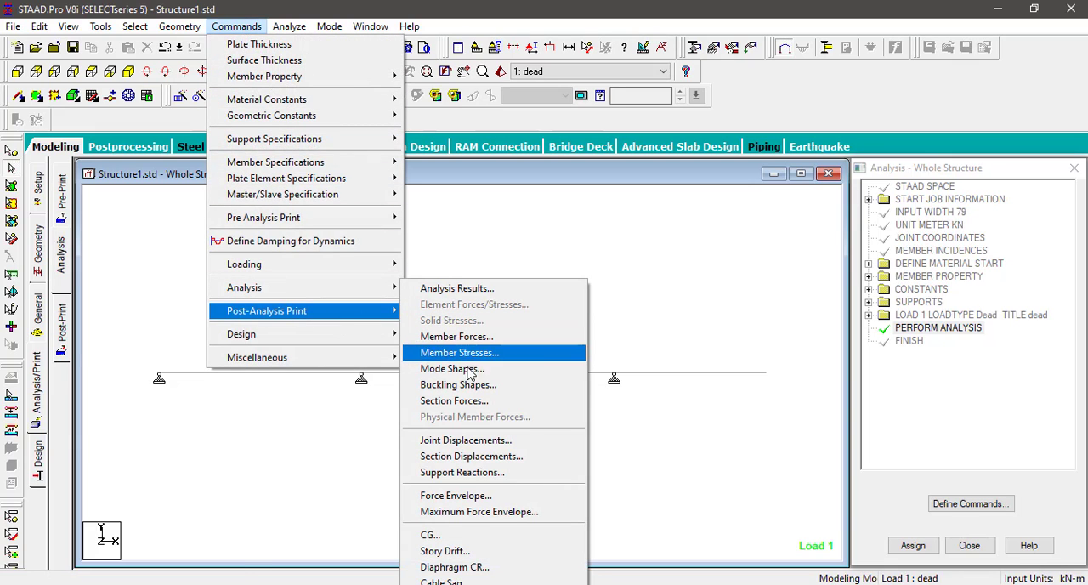
click(472, 475)
click(487, 349)
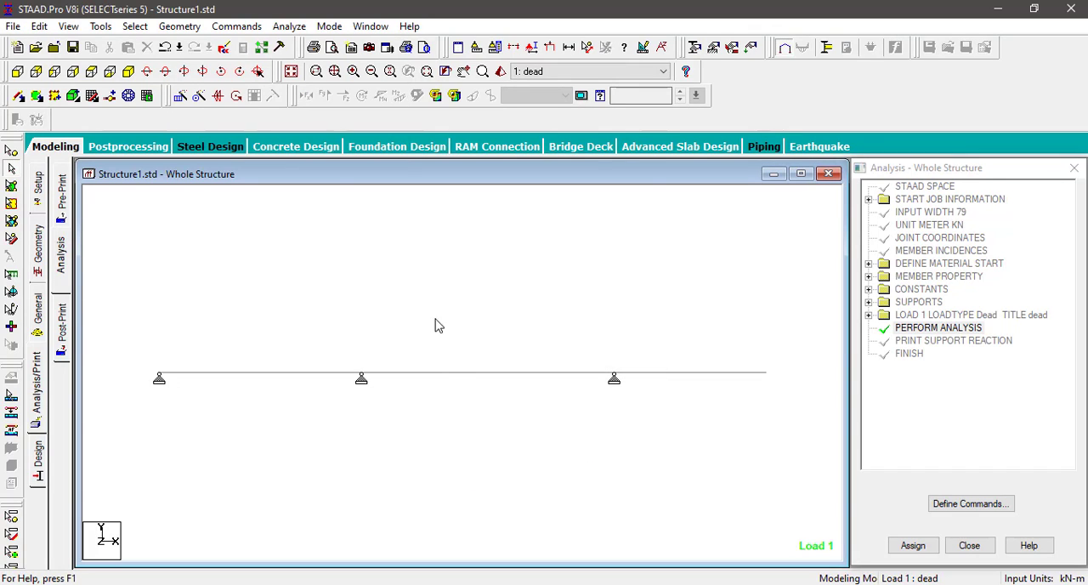
Step: Run the analysis and go to post-processing mode with the dead load case selected for results
click(296, 27)
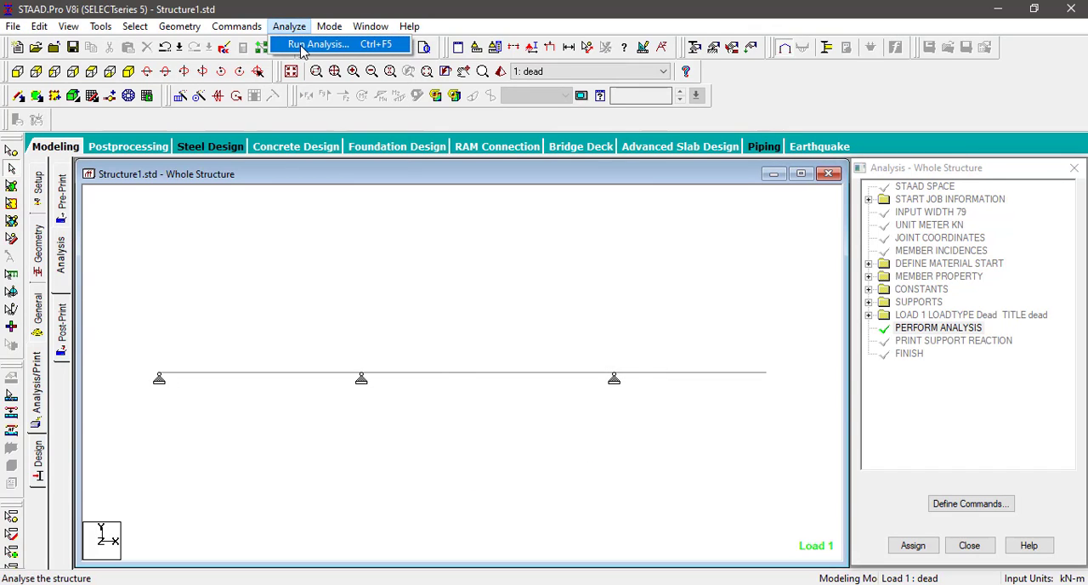
click(316, 44)
click(450, 323)
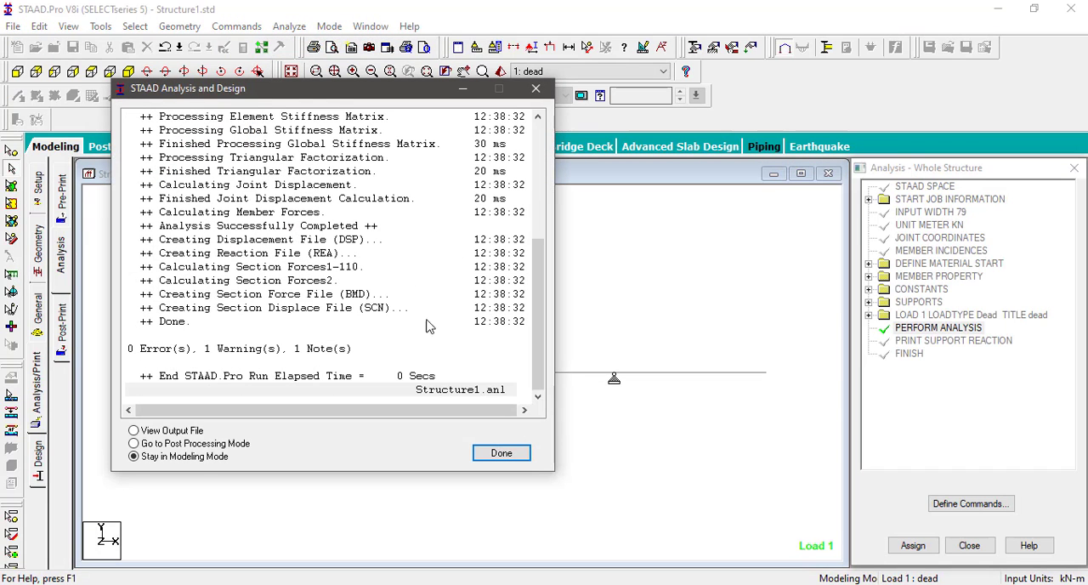
click(197, 448)
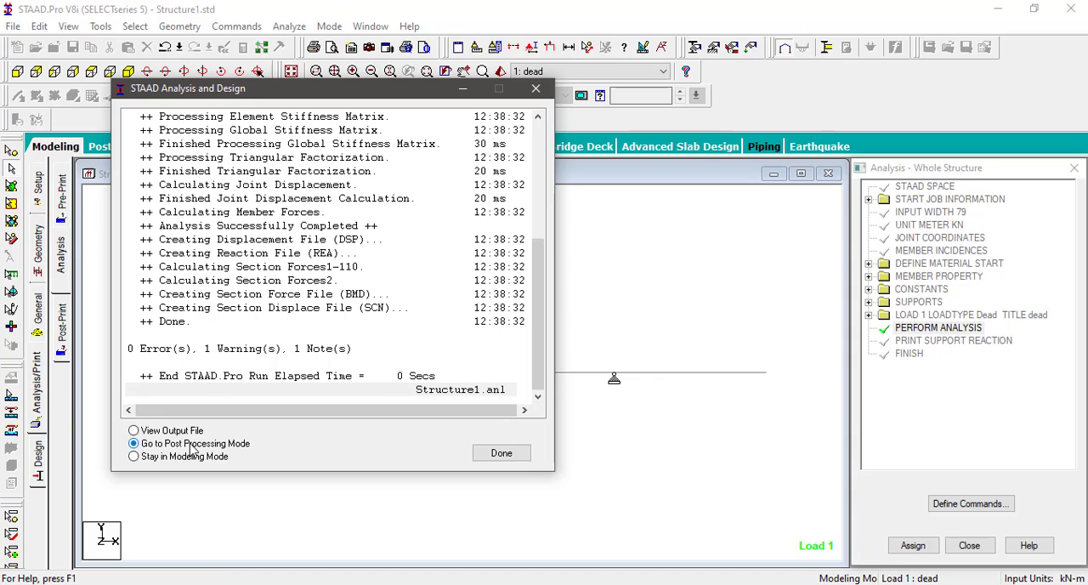
click(512, 455)
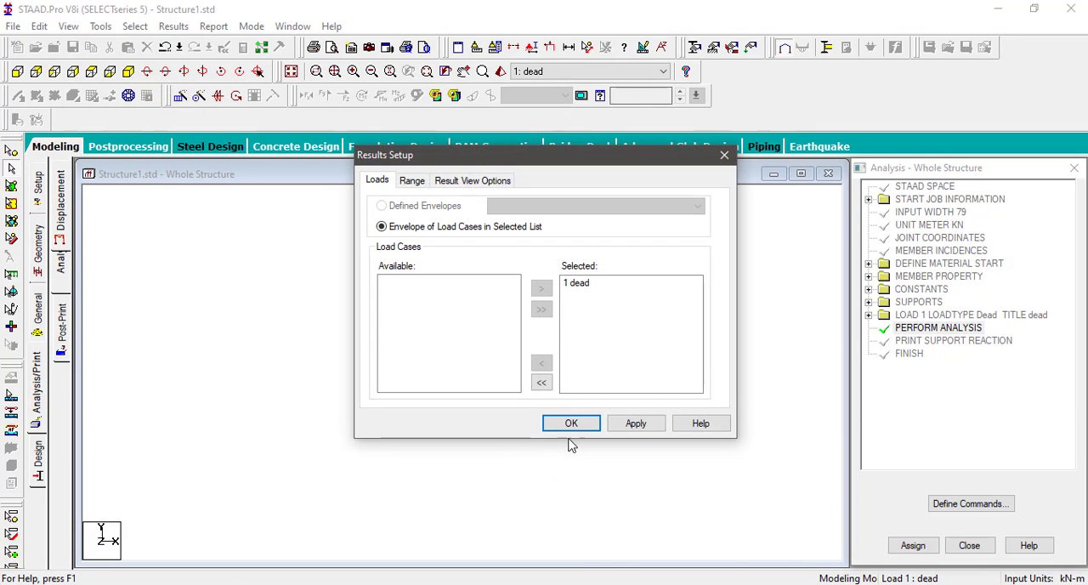
click(571, 423)
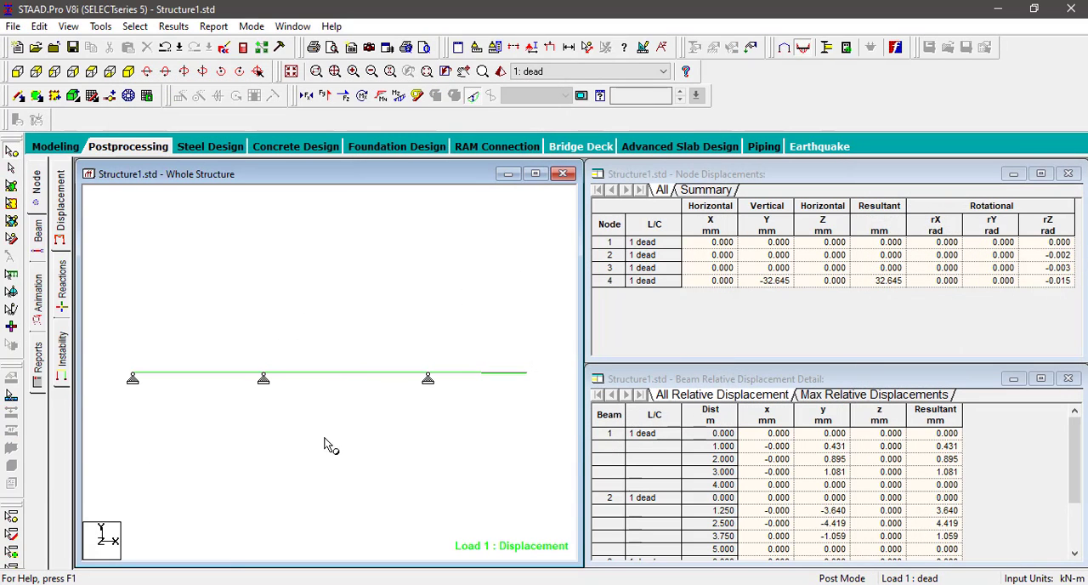
Step: Close the node displacement and beam relative displacement tables and maximize the structure view
click(1069, 173)
click(1069, 378)
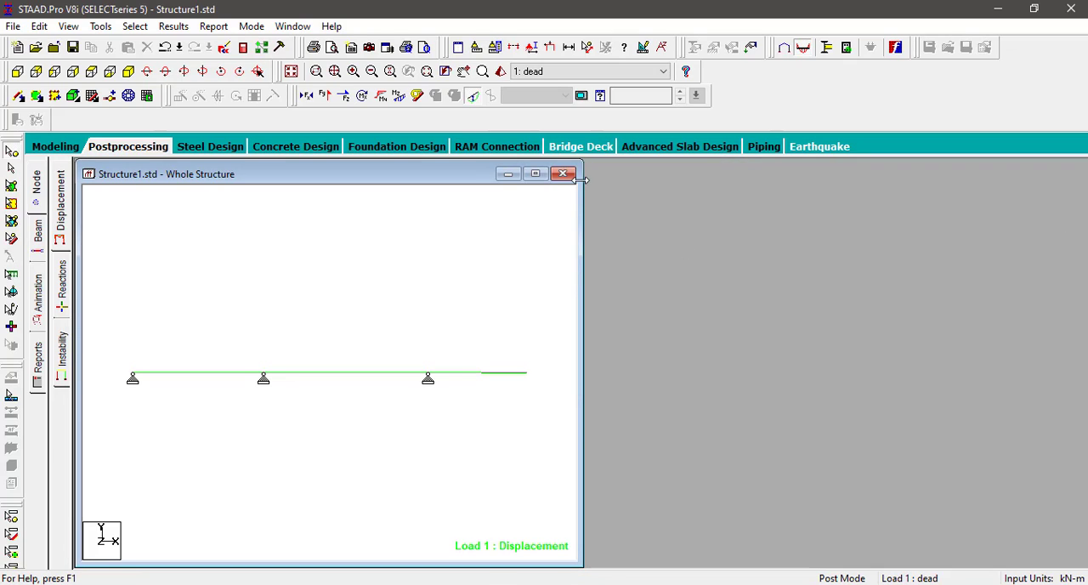
click(535, 174)
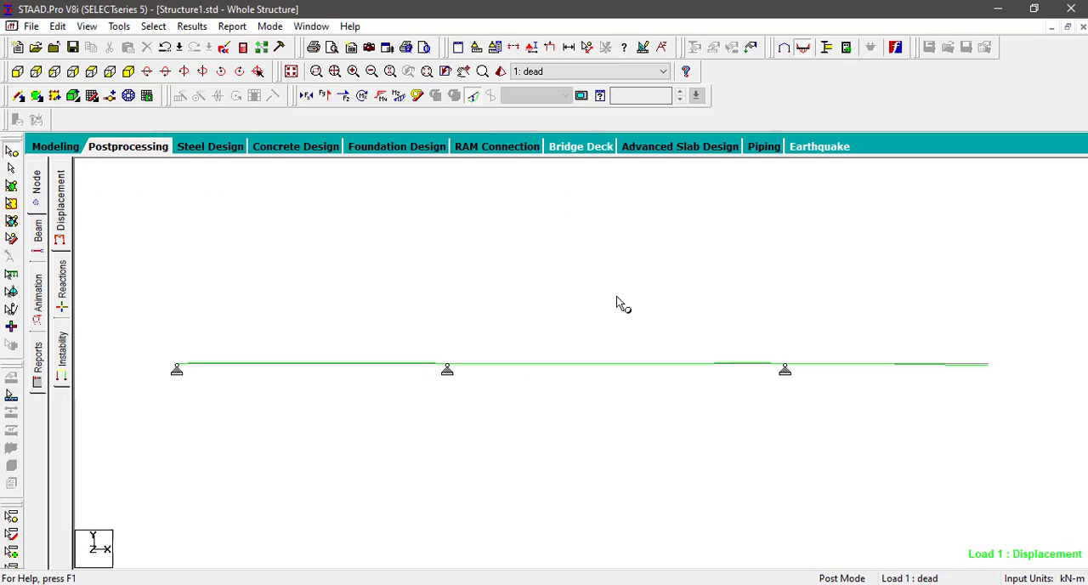
Step: Hide the displacement diagram and display the Bending Z moment and Shear Y force diagrams on the beam
click(473, 96)
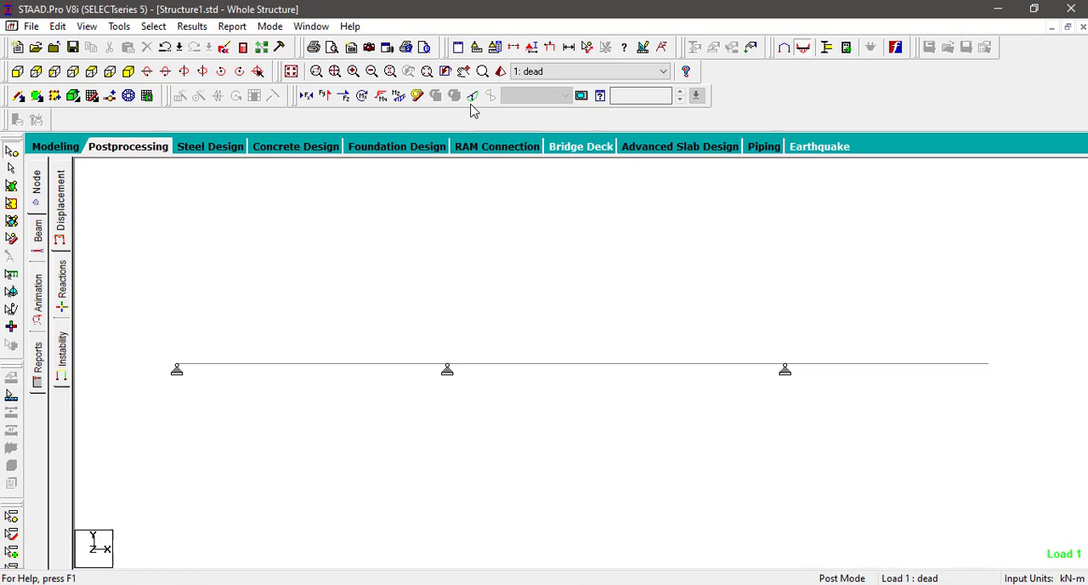
click(400, 97)
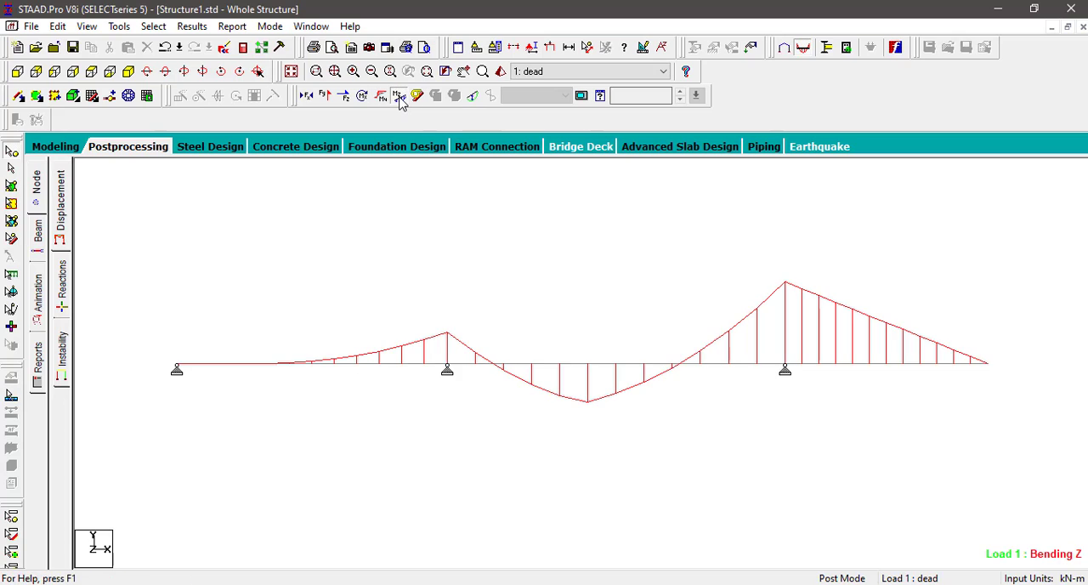
click(326, 97)
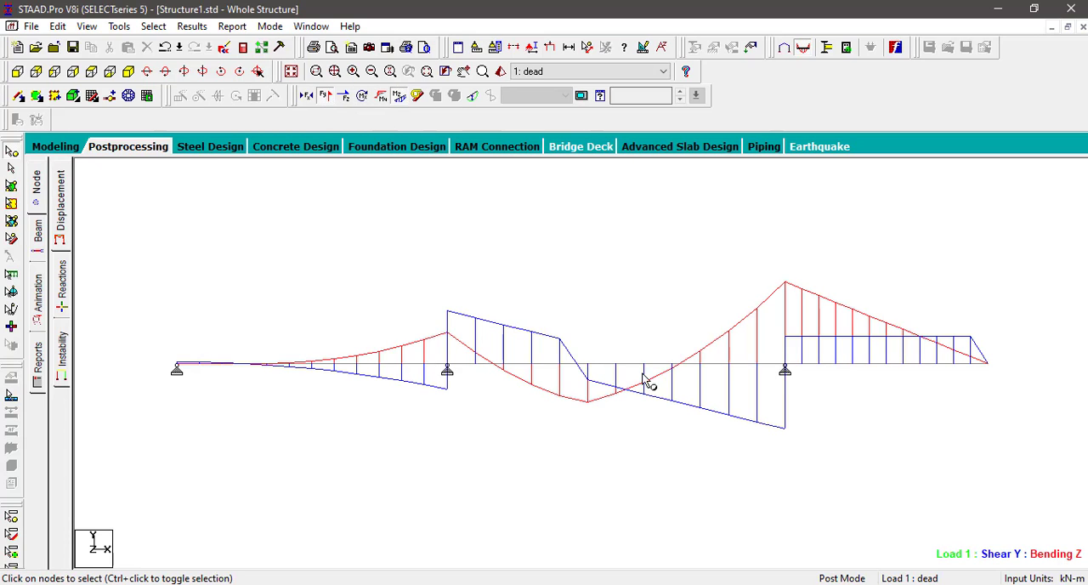
click(324, 97)
click(324, 99)
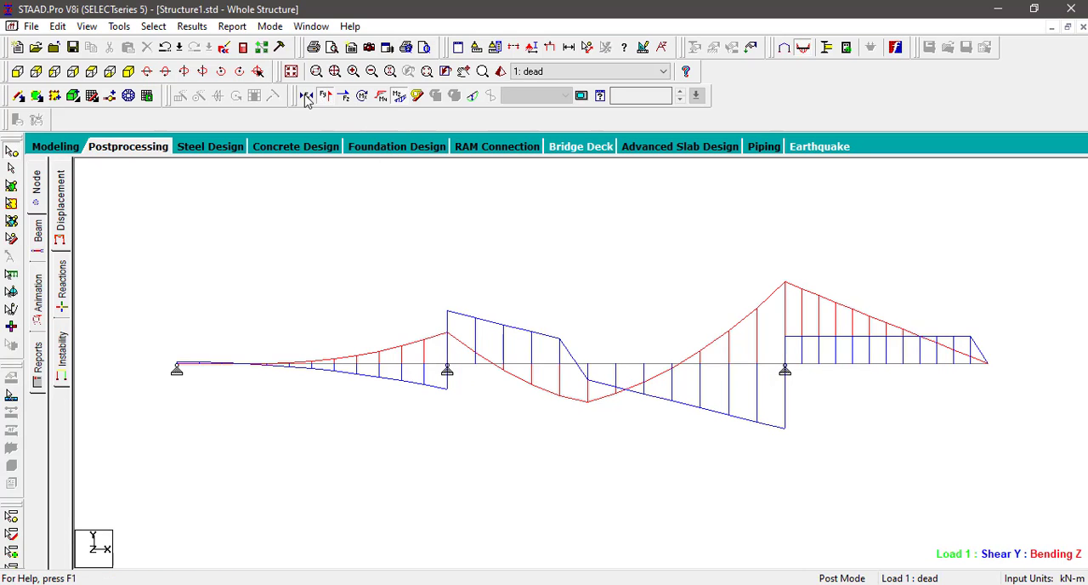
Step: Annotate the beam results with bending values at the ends and maximum, and shear values at the ends
click(192, 26)
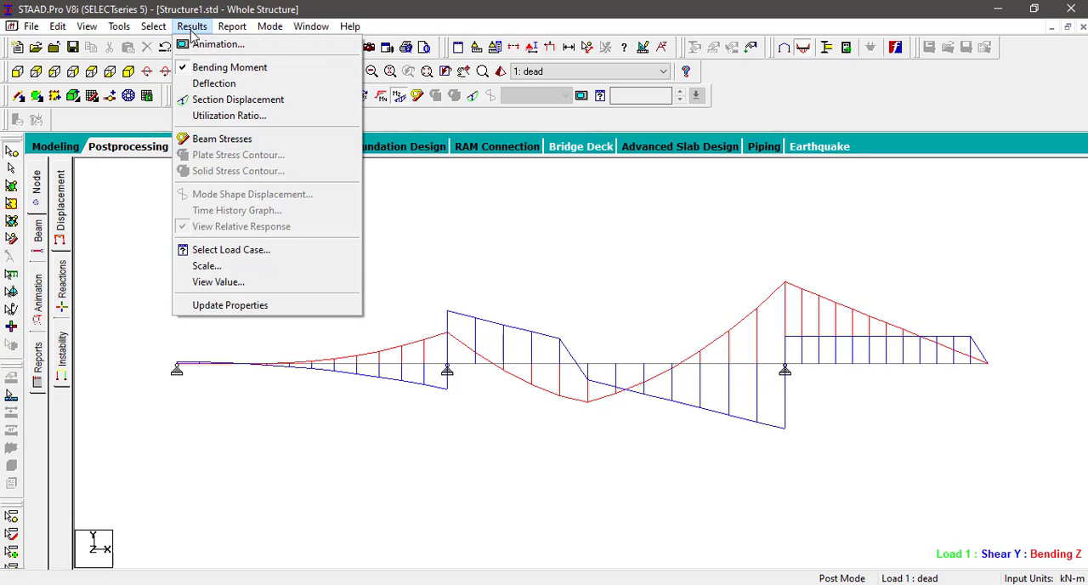
click(220, 282)
click(499, 177)
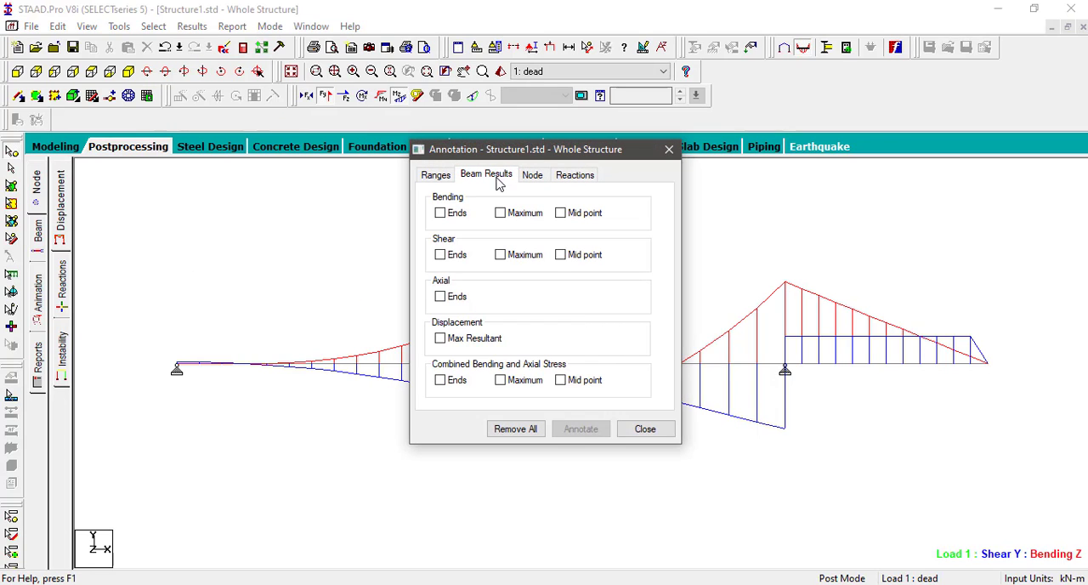
click(440, 213)
click(501, 213)
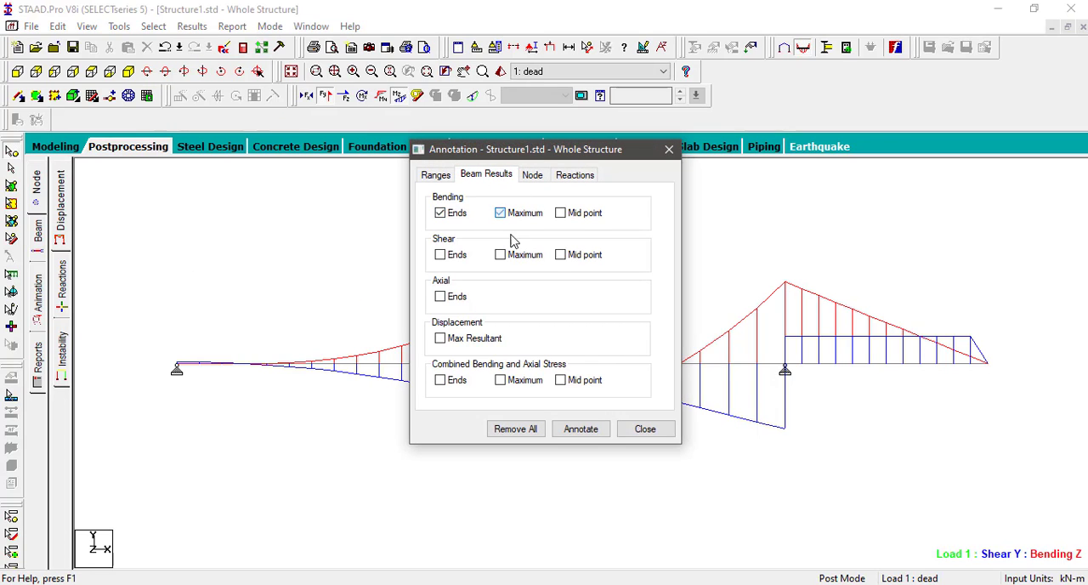
click(441, 255)
click(597, 435)
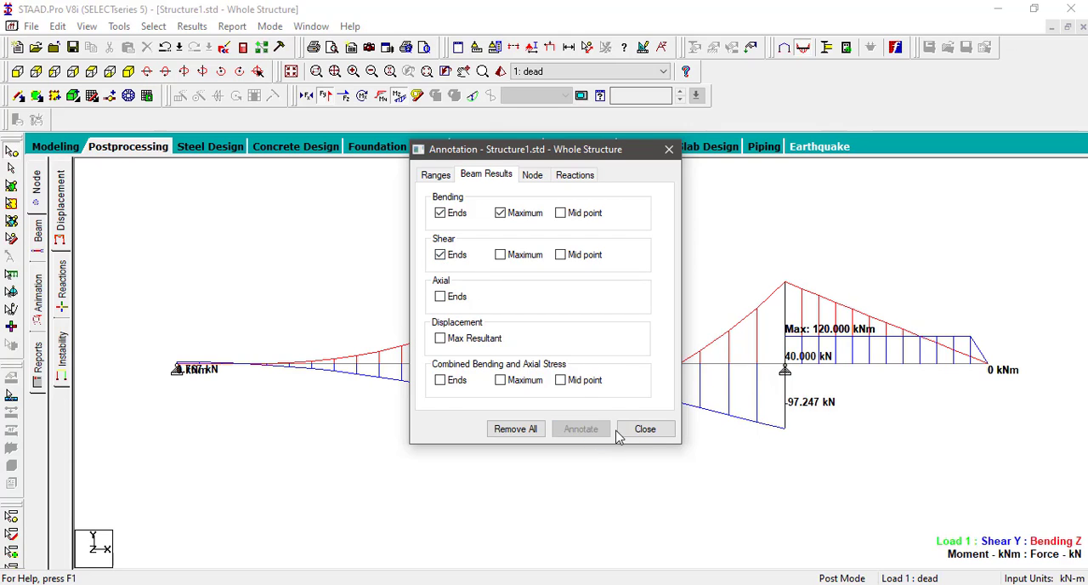
Step: Finish annotating the results and hide the Bending Z diagram, leaving only the Shear Y diagram displayed on the beam
click(623, 434)
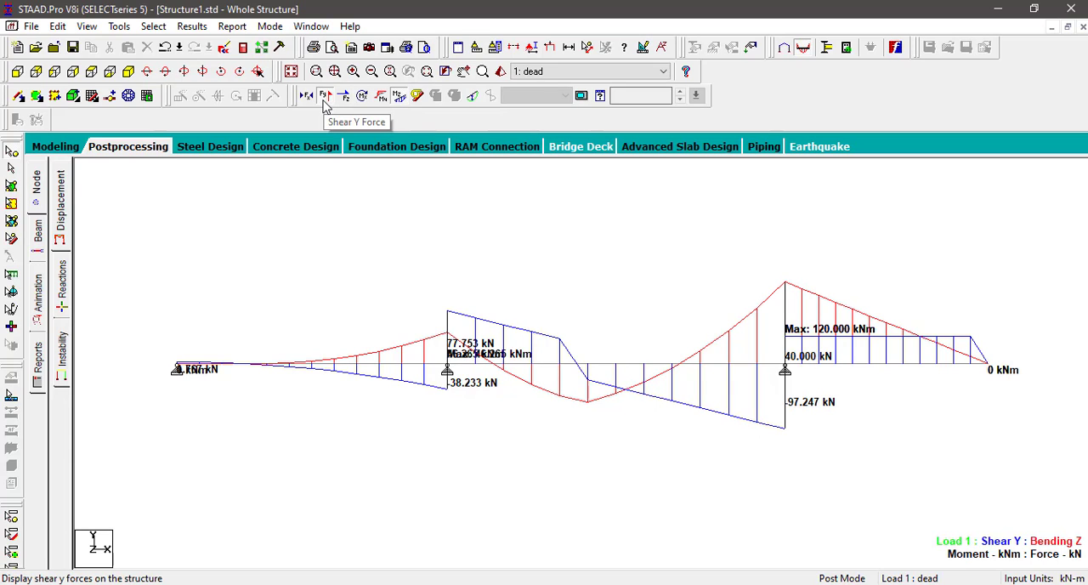
click(324, 100)
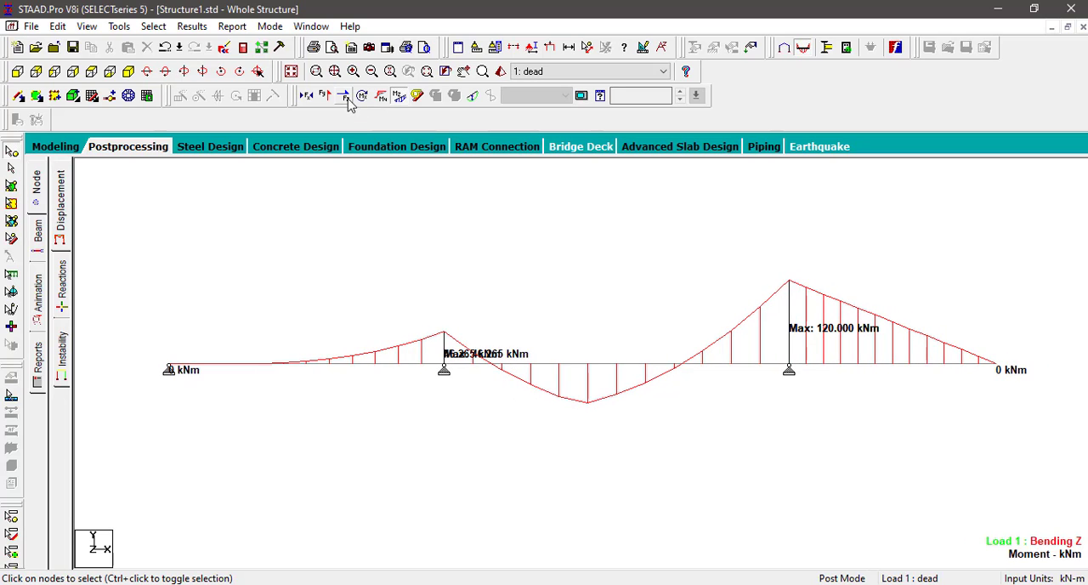
click(400, 99)
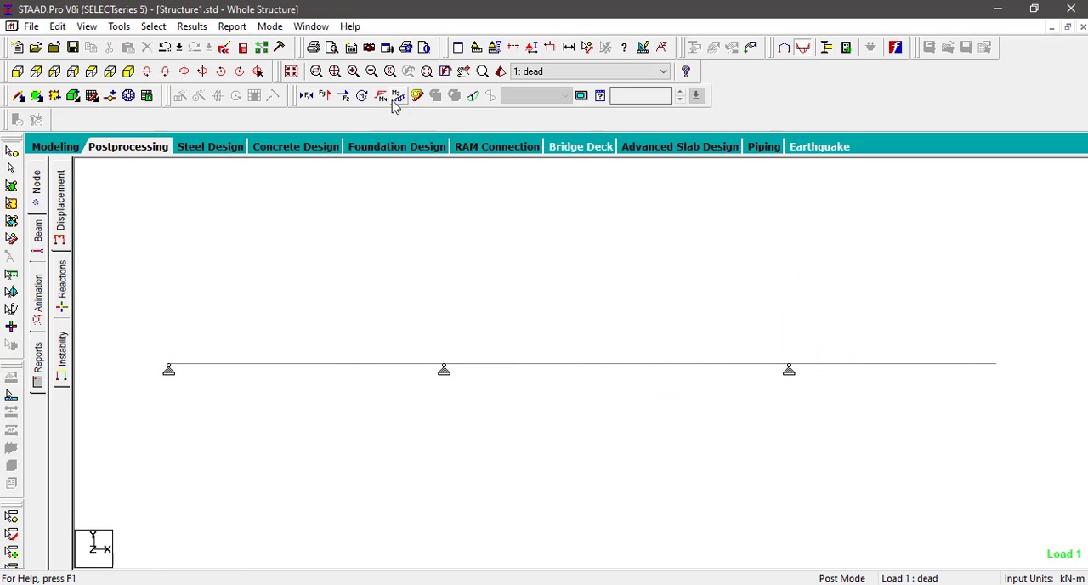
click(326, 97)
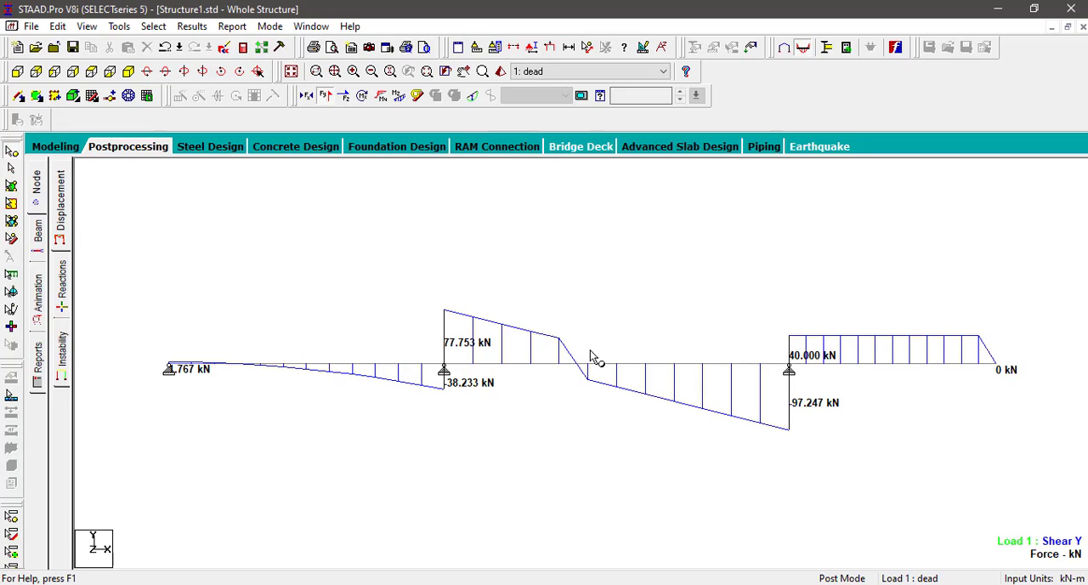
Step: Open the input file in the STAAD Editor and examine the job information, joint coordinates, member incidences, material definition and member property commands
click(223, 53)
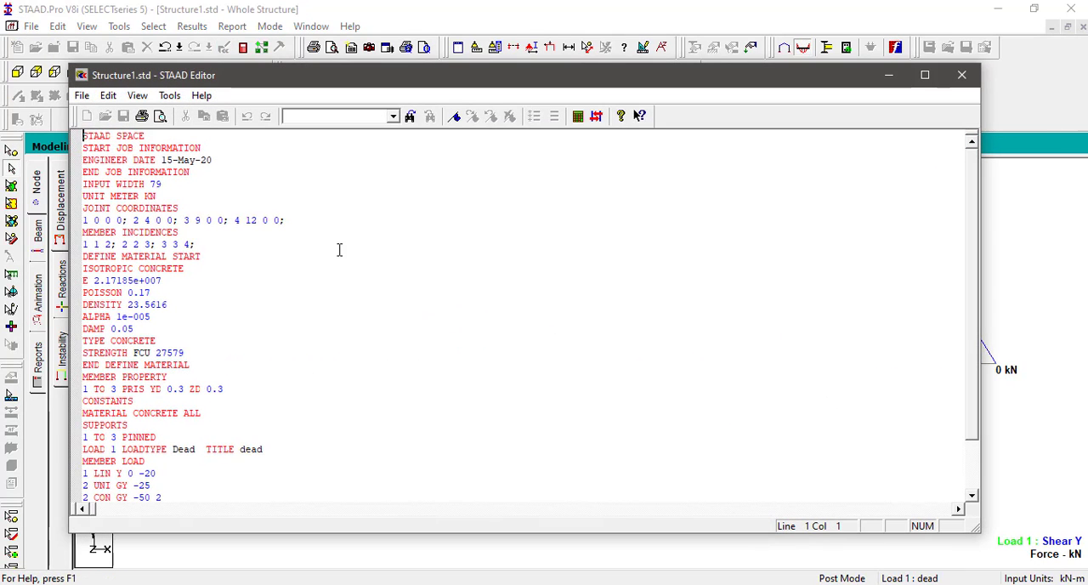
drag(86, 139, 184, 193)
click(98, 207)
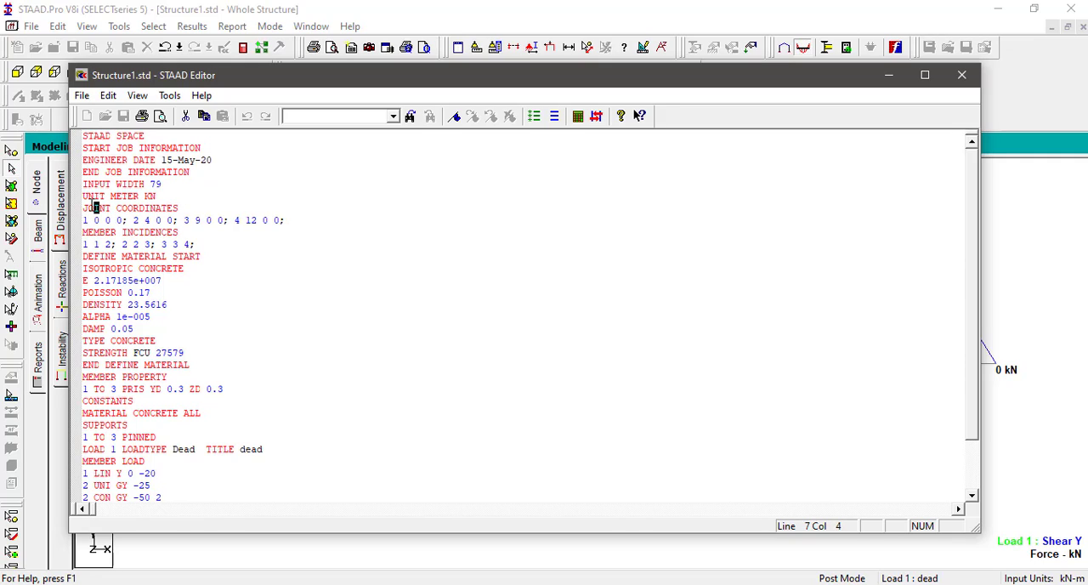
drag(84, 207, 288, 222)
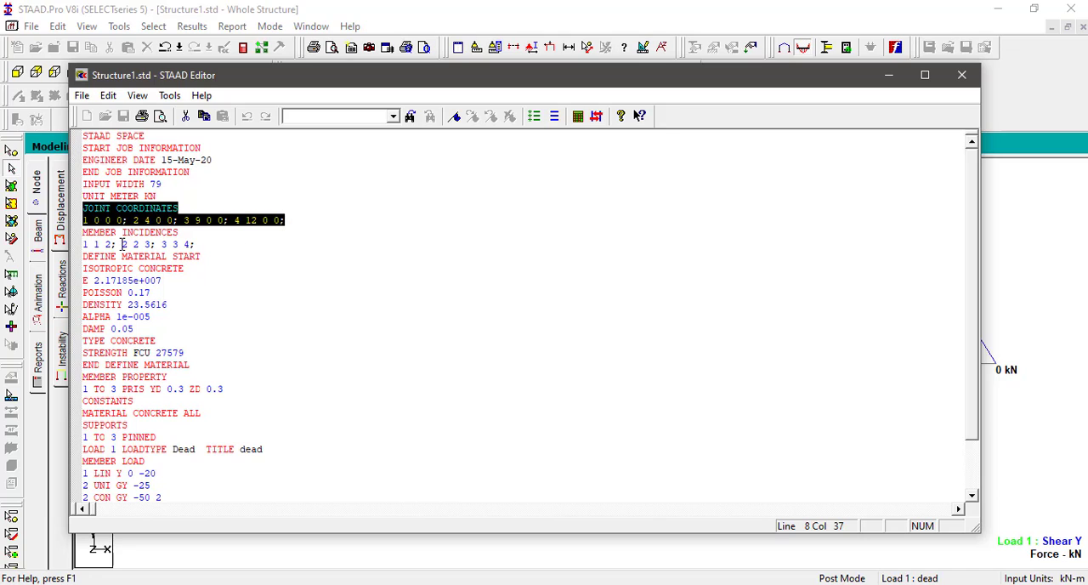
drag(84, 231, 211, 245)
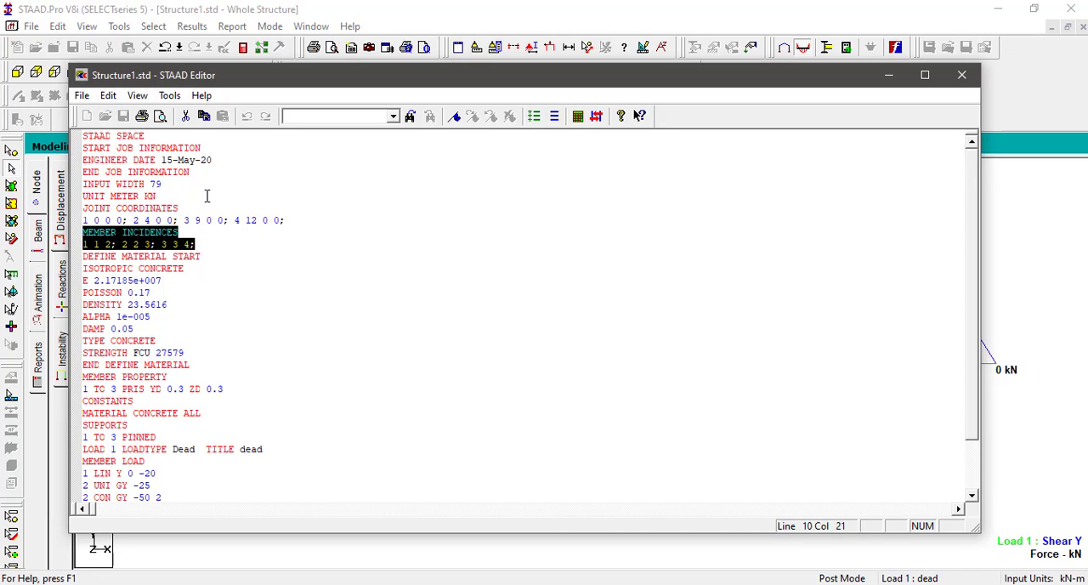
scroll(206, 197, down, 1)
drag(84, 220, 189, 341)
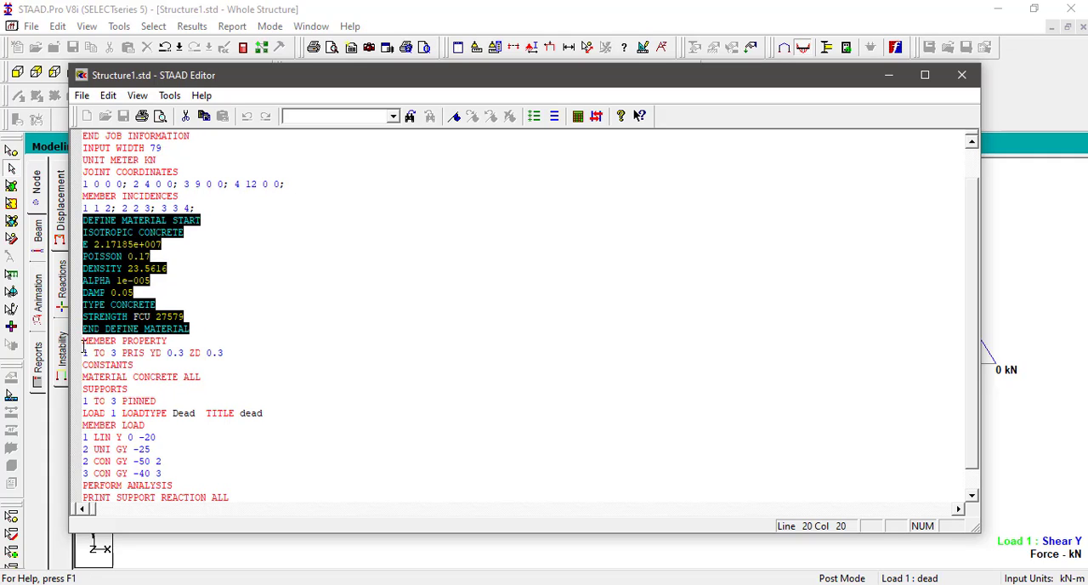
drag(83, 342, 229, 350)
scroll(219, 256, down, 3)
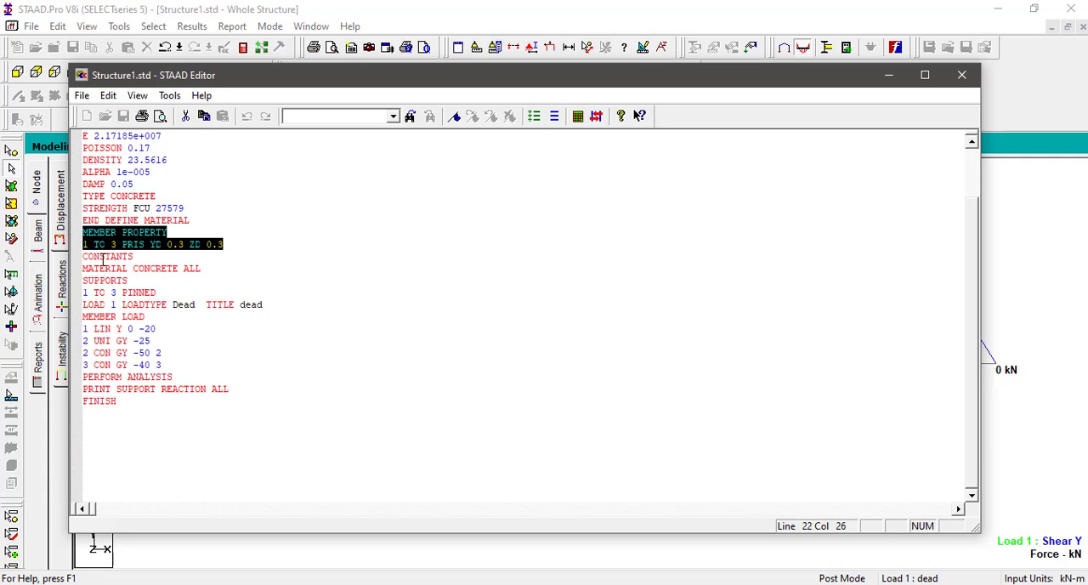
Step: Examine the constants, supports, member load and analysis commands in the input file, and close the editor
drag(86, 258, 208, 268)
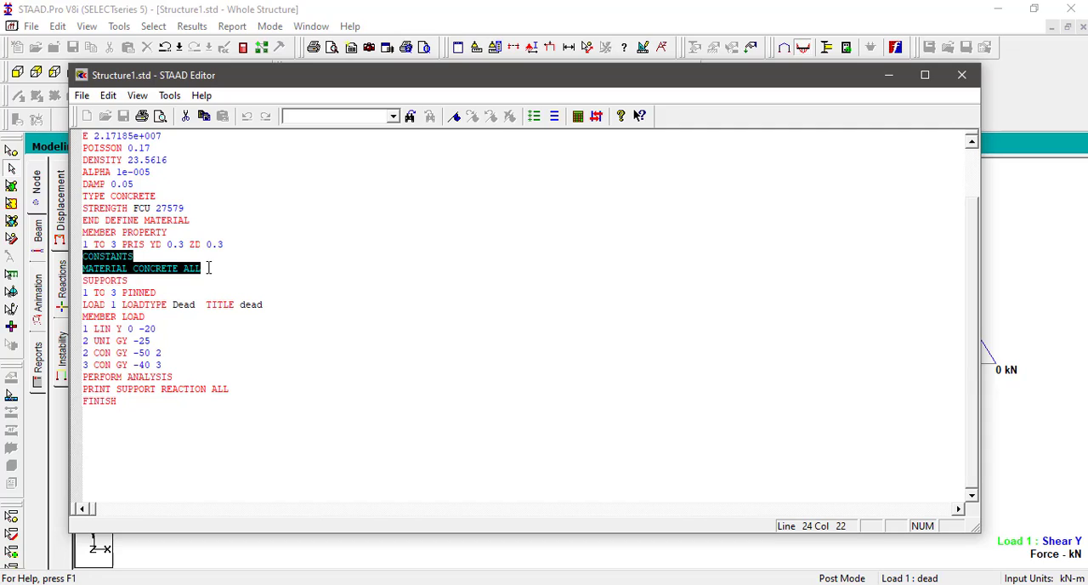
drag(85, 283, 180, 293)
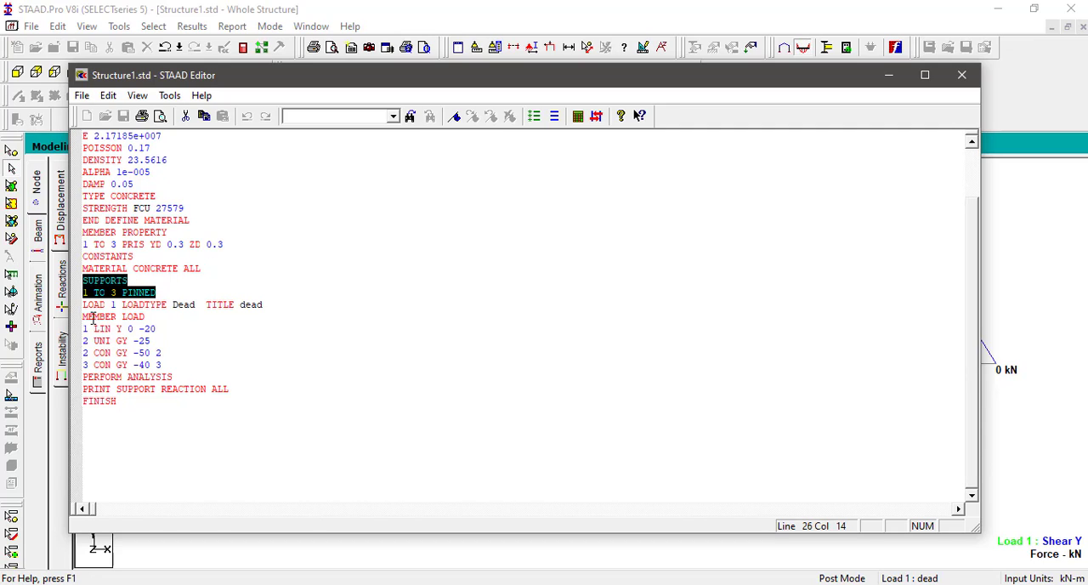
drag(85, 311, 192, 366)
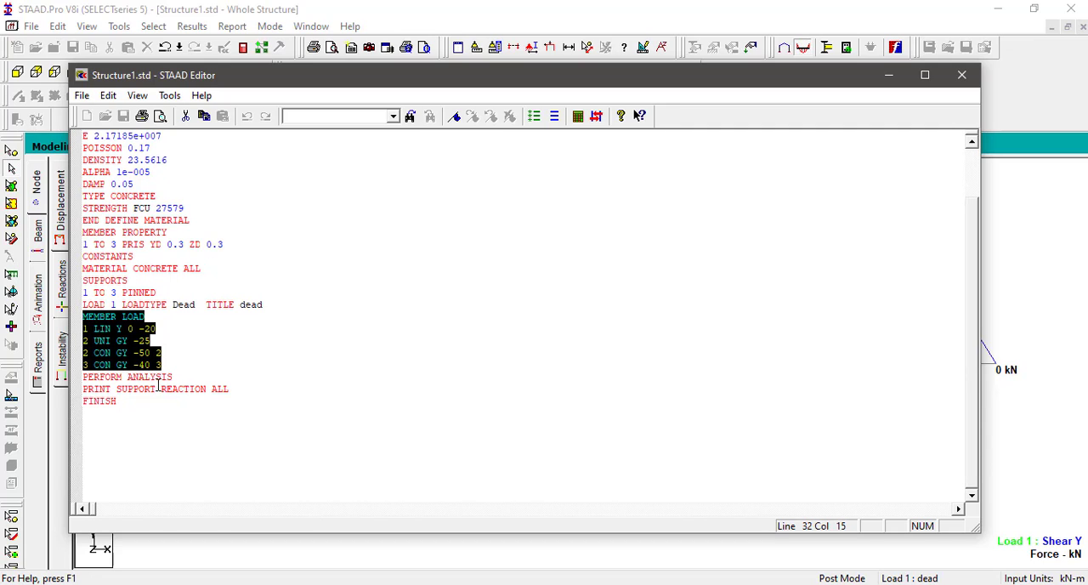
click(173, 379)
click(126, 401)
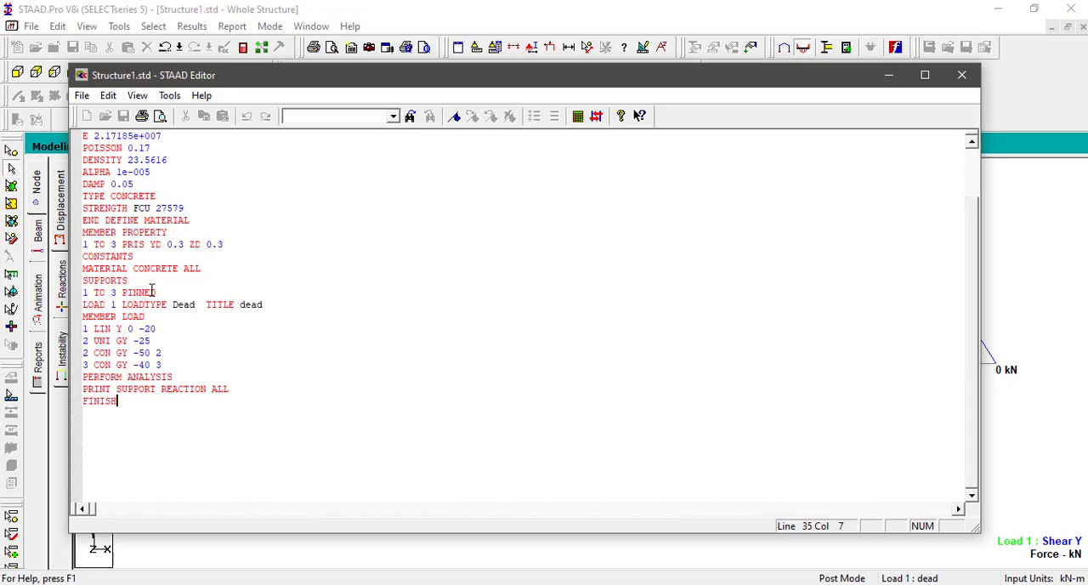
scroll(152, 289, up, 4)
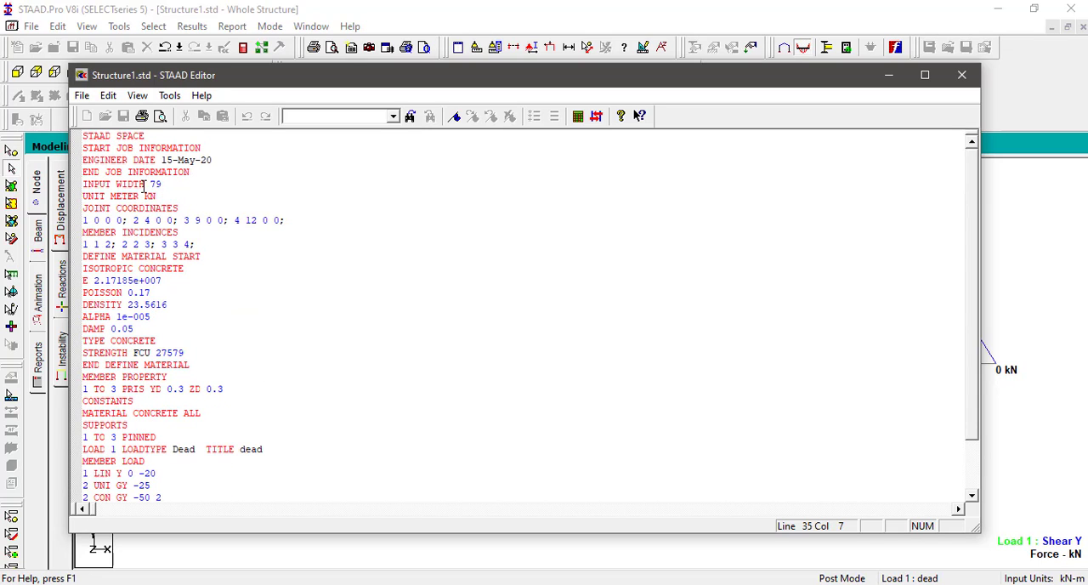
scroll(131, 340, down, 3)
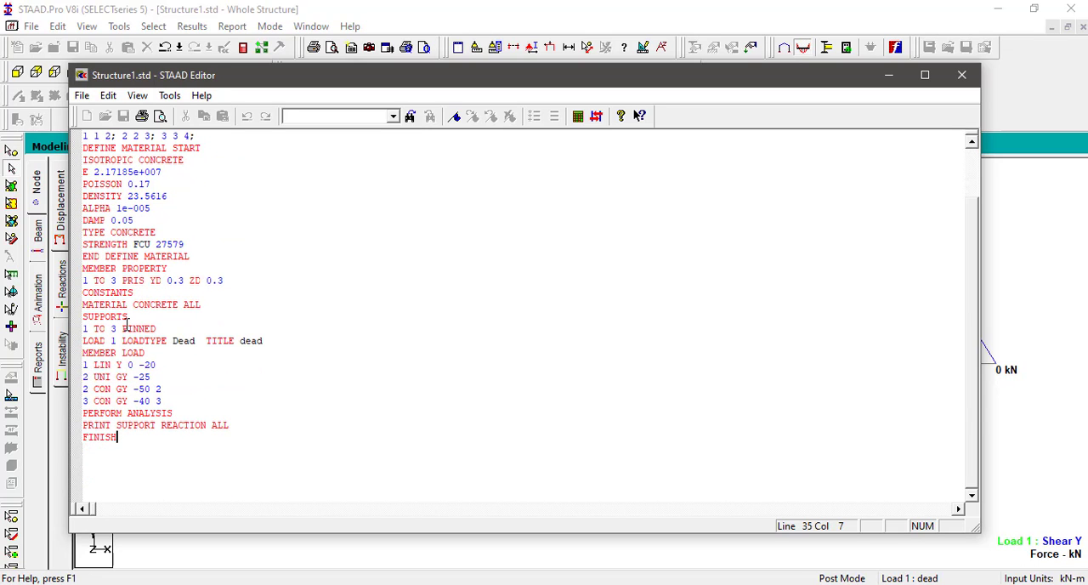
click(962, 76)
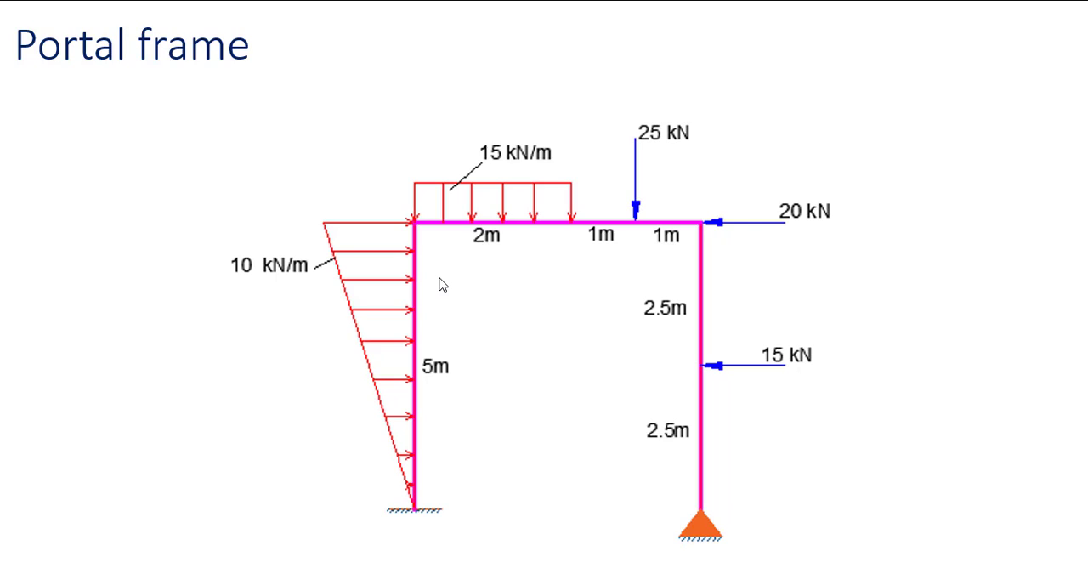
Step: Switch to STAAD.Pro and enter node 1 at (0, 0, 0) and node 2 at (0, 5, 0) in the nodes table
key(alt+Tab)
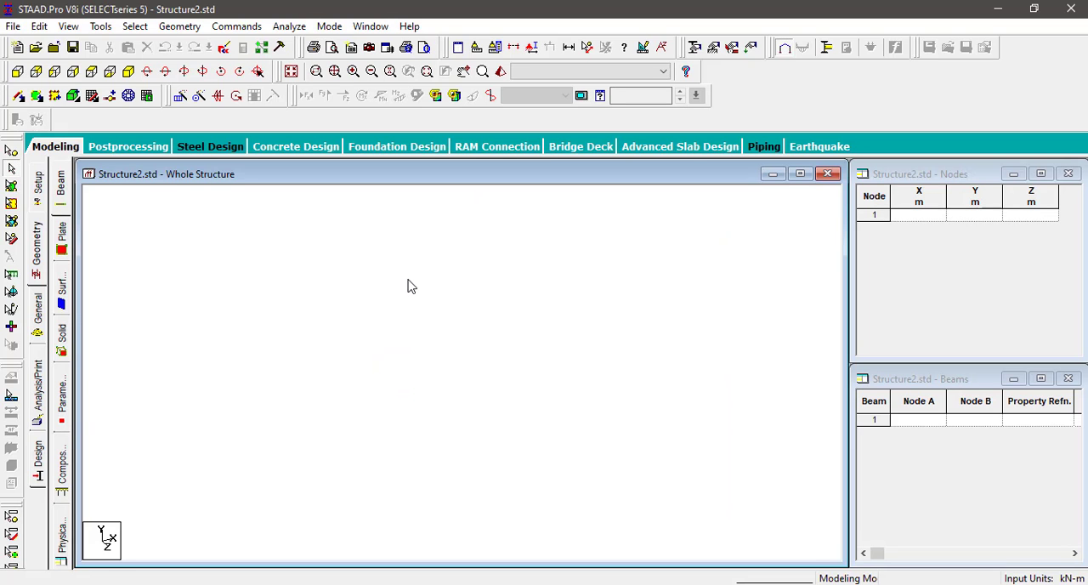
click(921, 217)
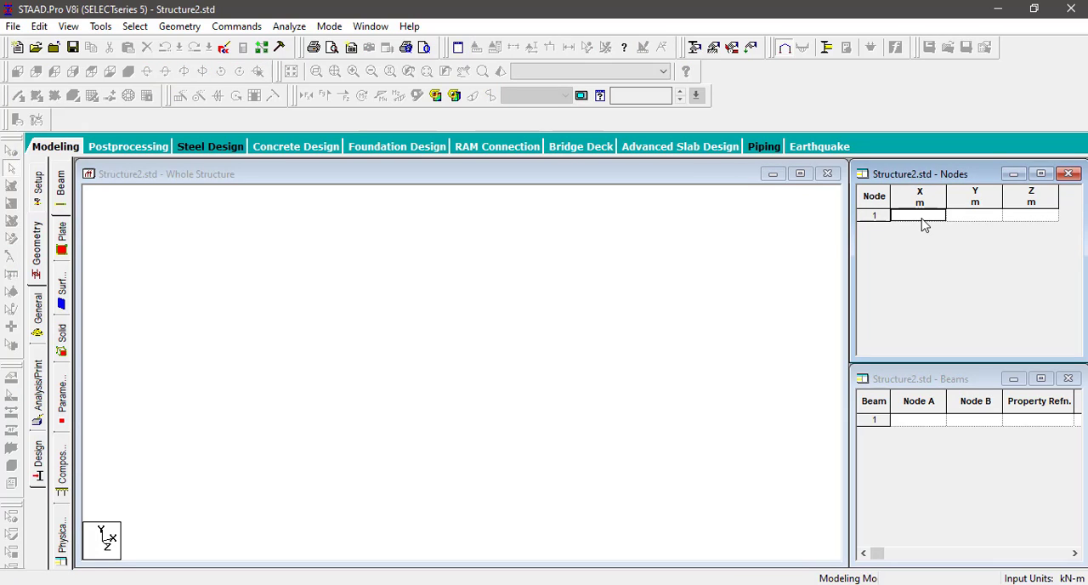
text(0)
key(Return)
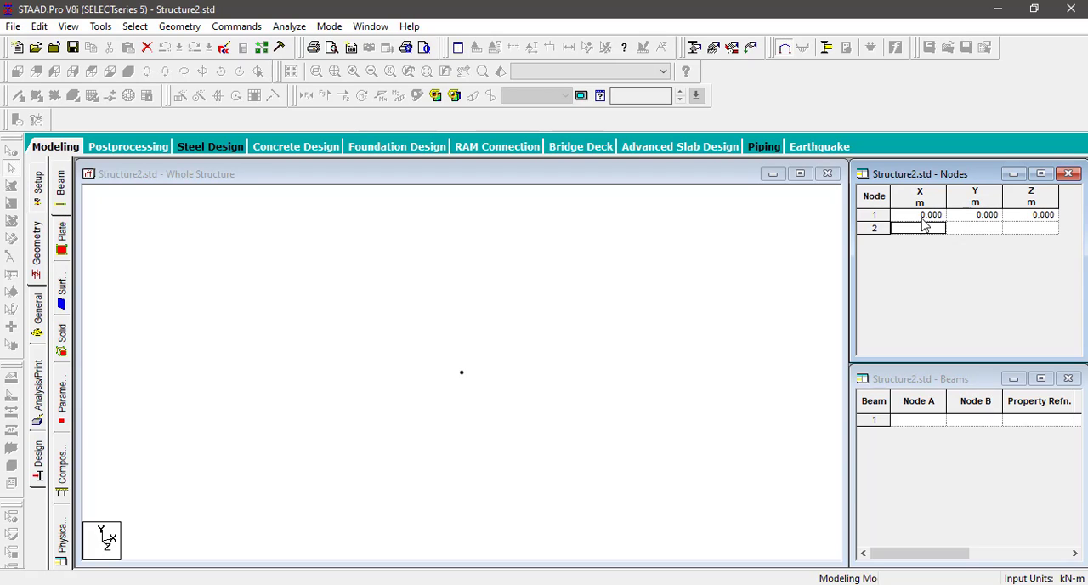
text(0)
key(Tab)
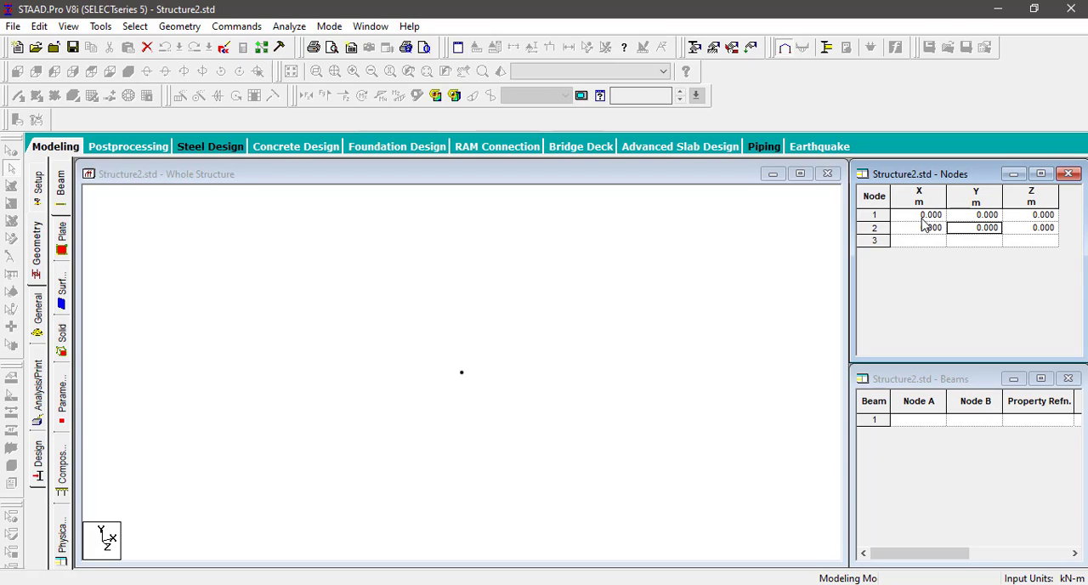
text(5)
key(Tab)
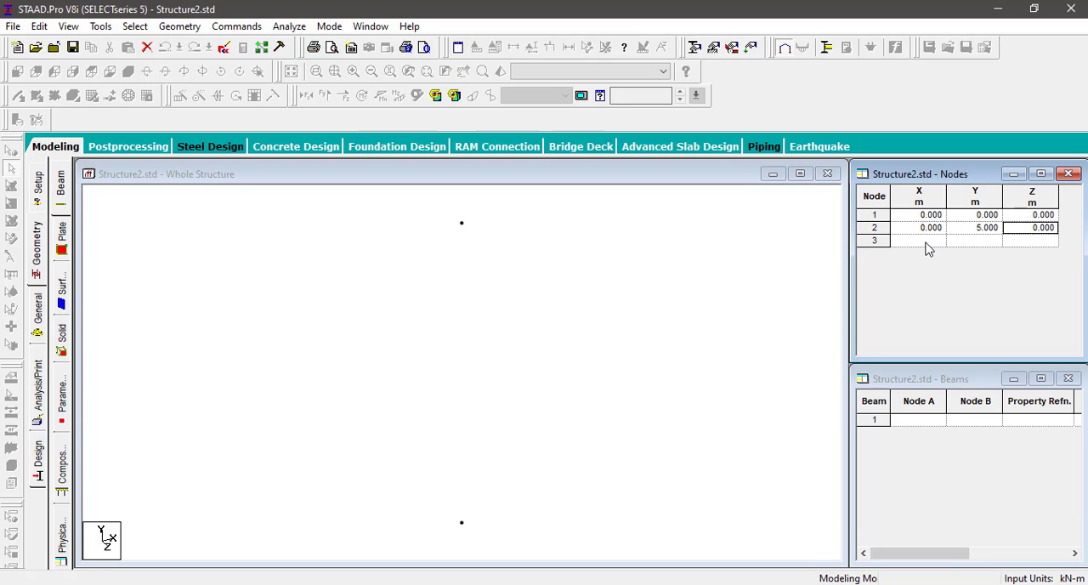
Step: Copy both nodes and paste them with a move of 4 m in X and 0 in Y and Z
click(520, 304)
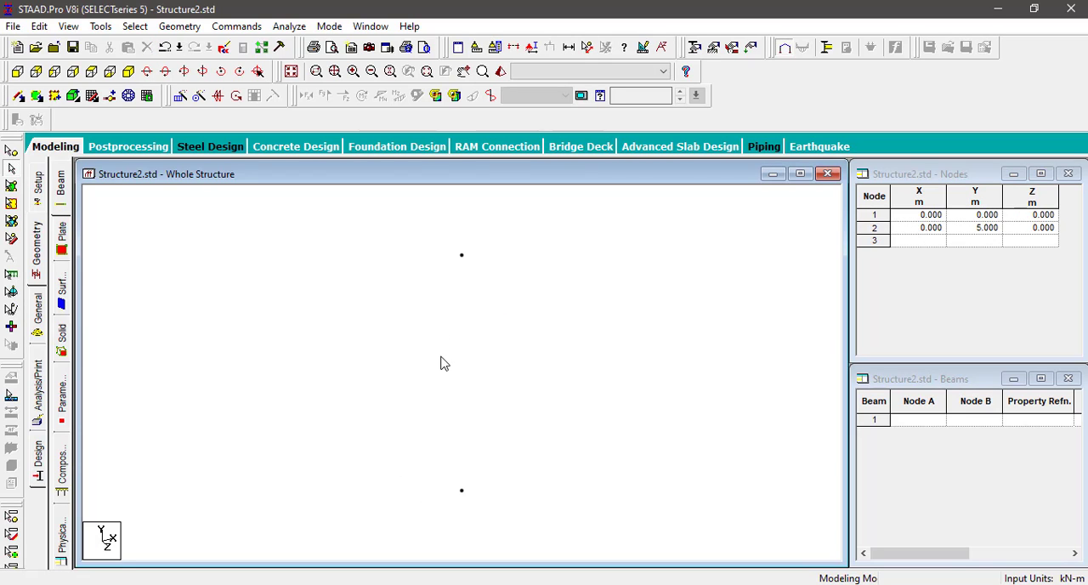
click(11, 151)
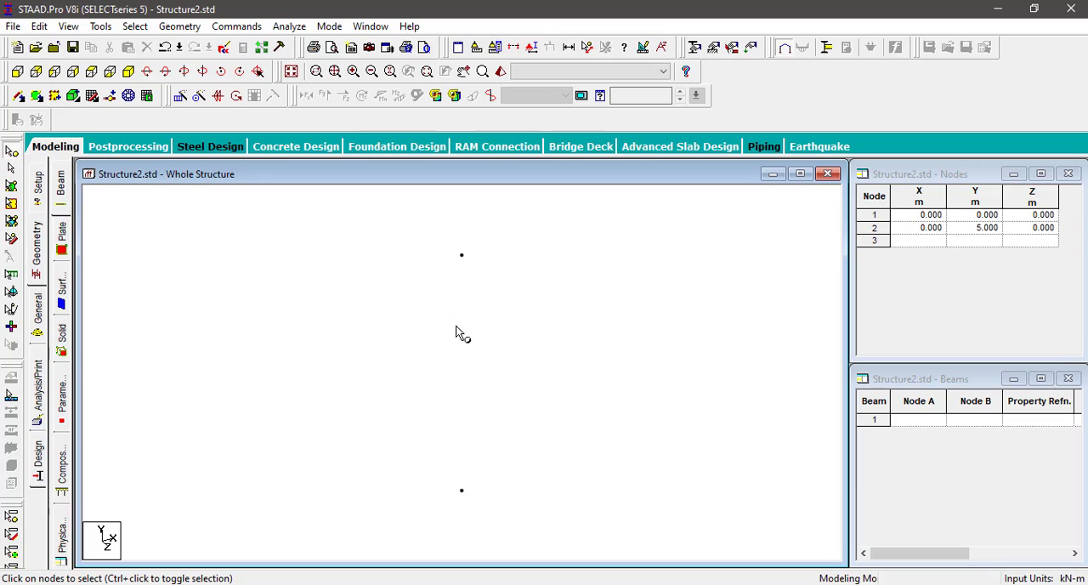
drag(426, 237, 547, 540)
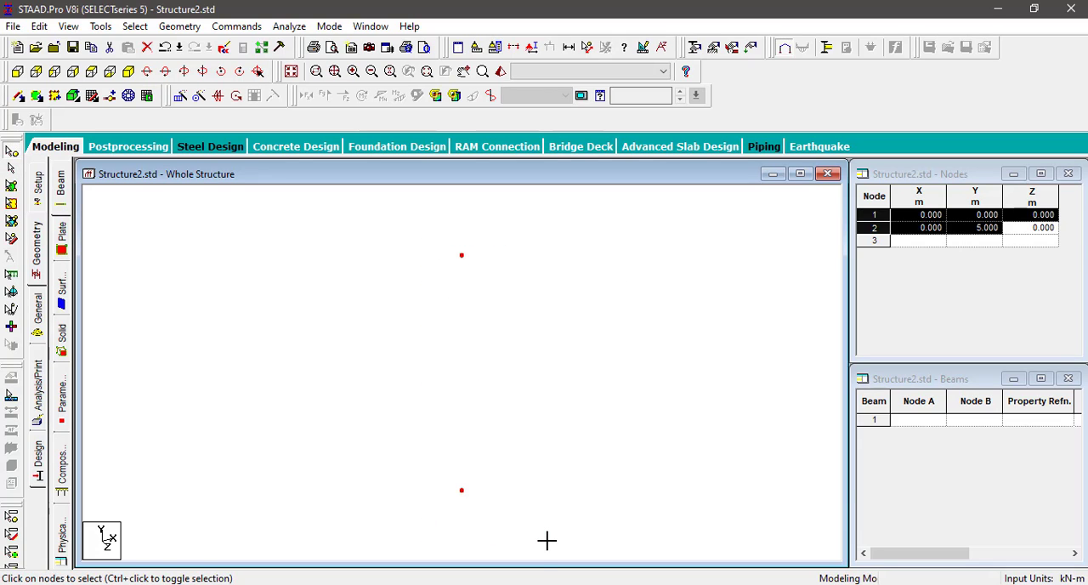
right_click(465, 269)
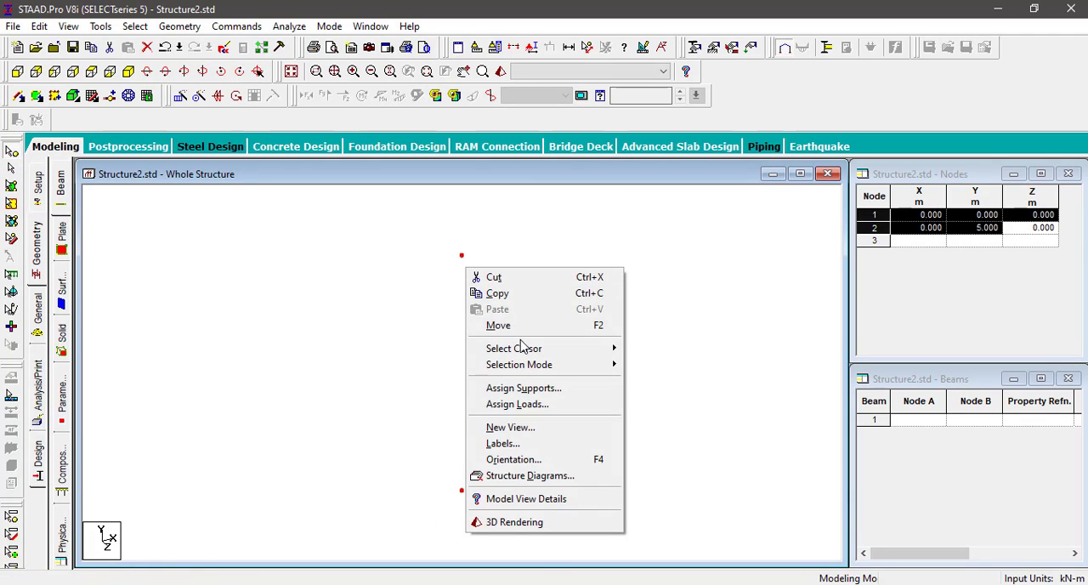
click(500, 293)
right_click(503, 302)
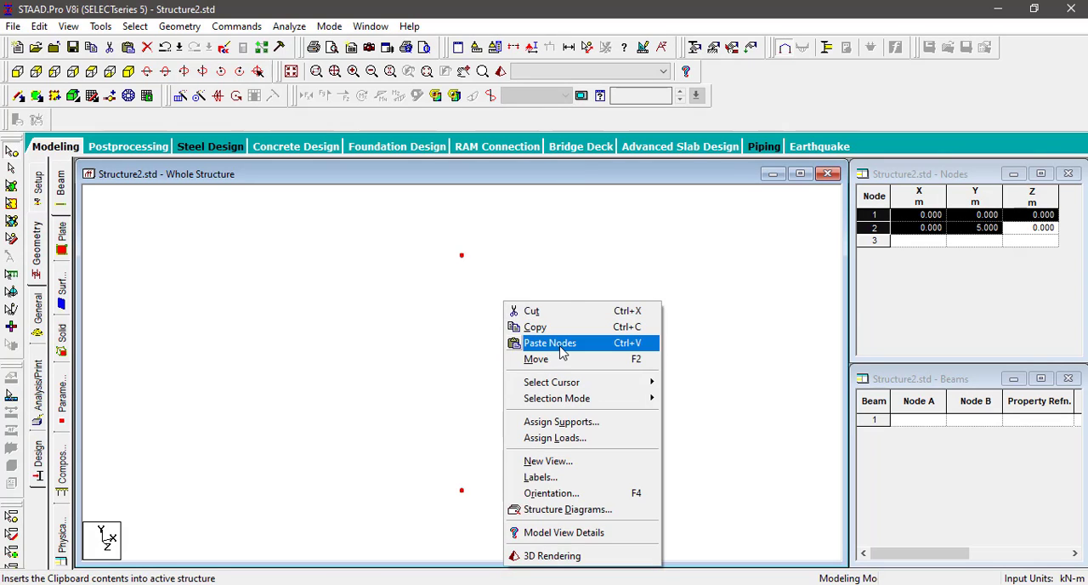
click(561, 344)
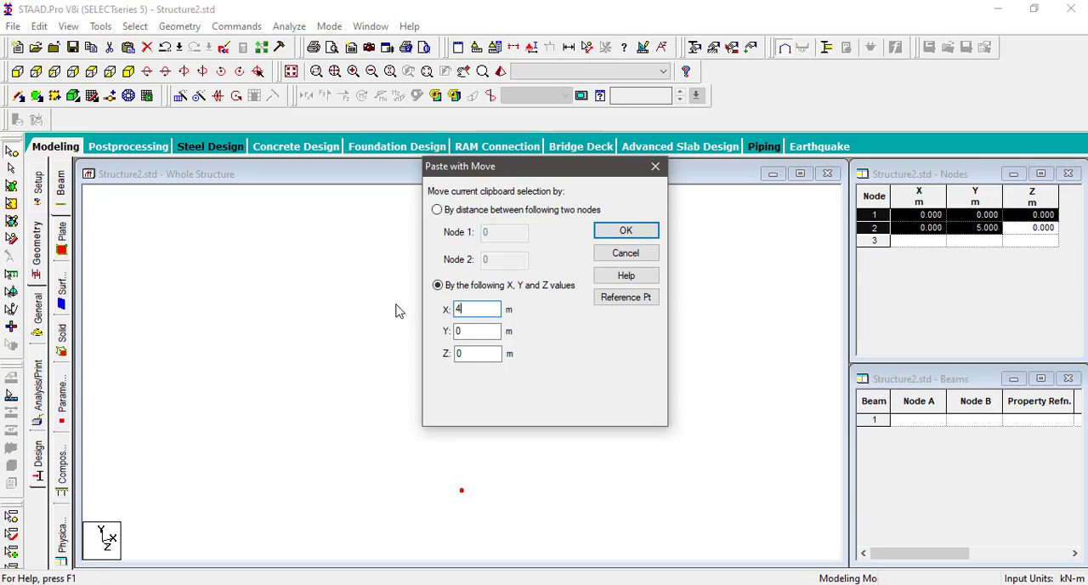
click(626, 231)
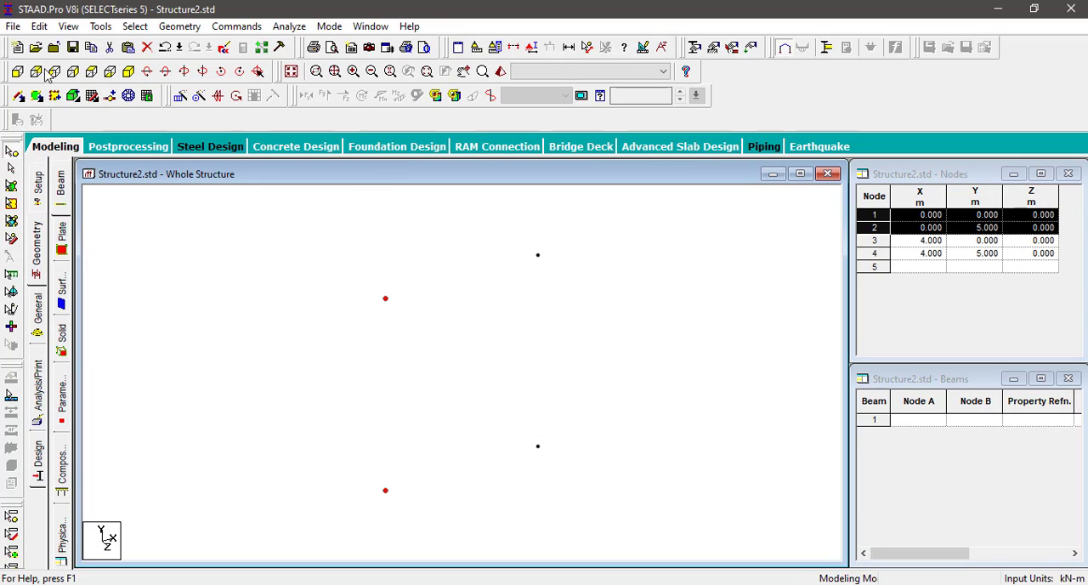
Step: View the model from the front and connect the four nodes with two columns and a top beam to form the portal frame
click(17, 71)
click(619, 463)
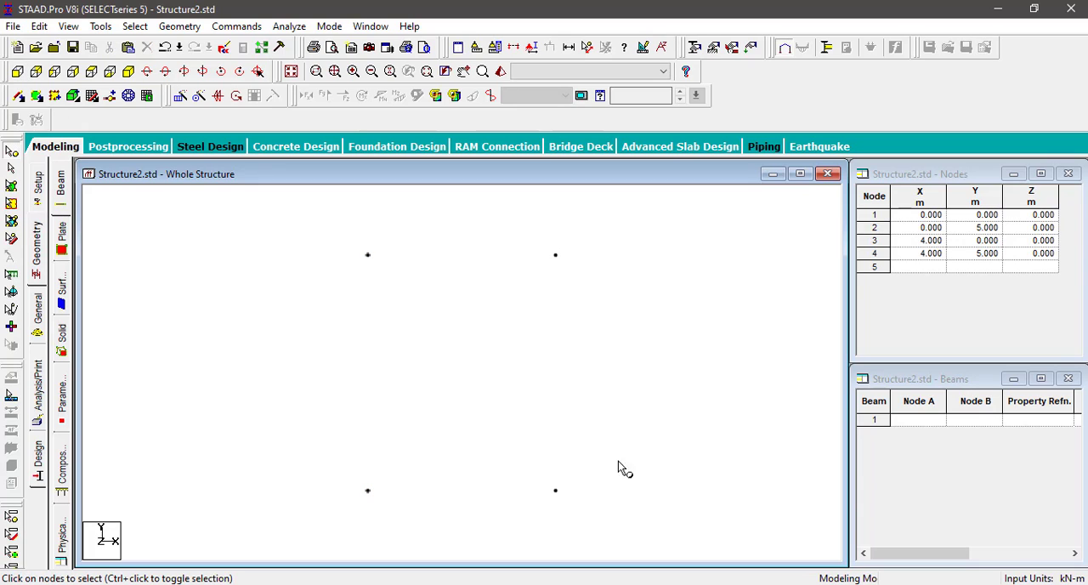
click(21, 97)
mouse_move(368, 490)
mouse_down()
mouse_move(406, 448)
mouse_move(368, 255)
mouse_move(578, 309)
mouse_move(557, 256)
mouse_up()
drag(558, 491, 558, 257)
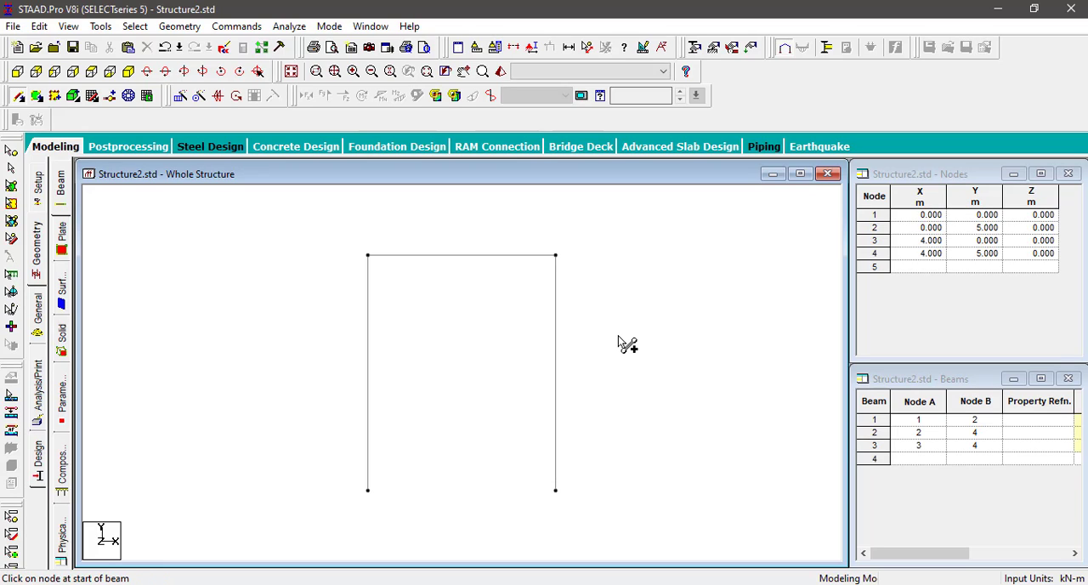
Step: Measure the node-to-node distances along the portal frame's left column and top beam
click(587, 47)
click(369, 491)
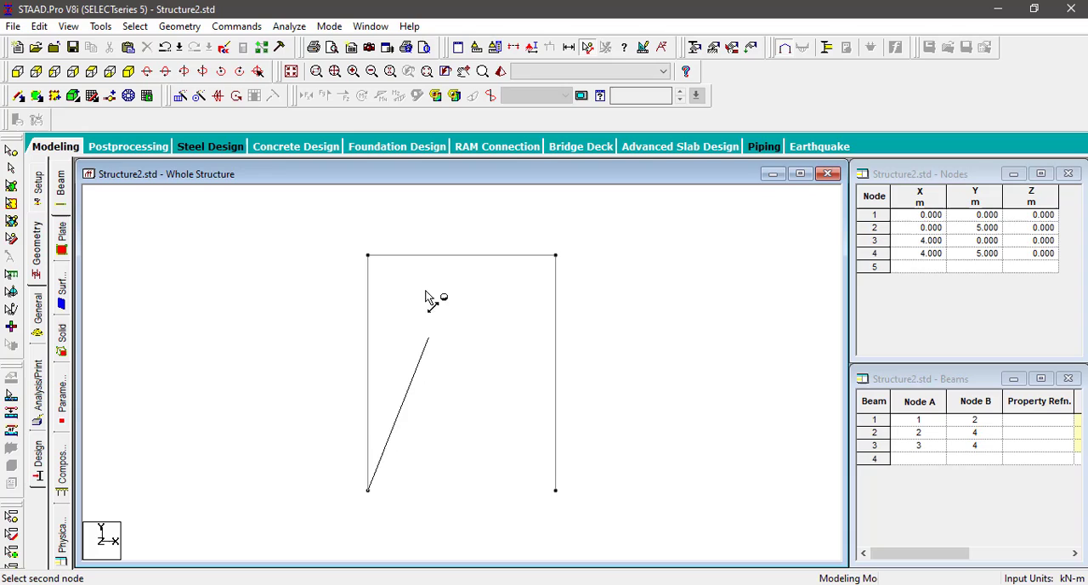
click(369, 256)
click(370, 256)
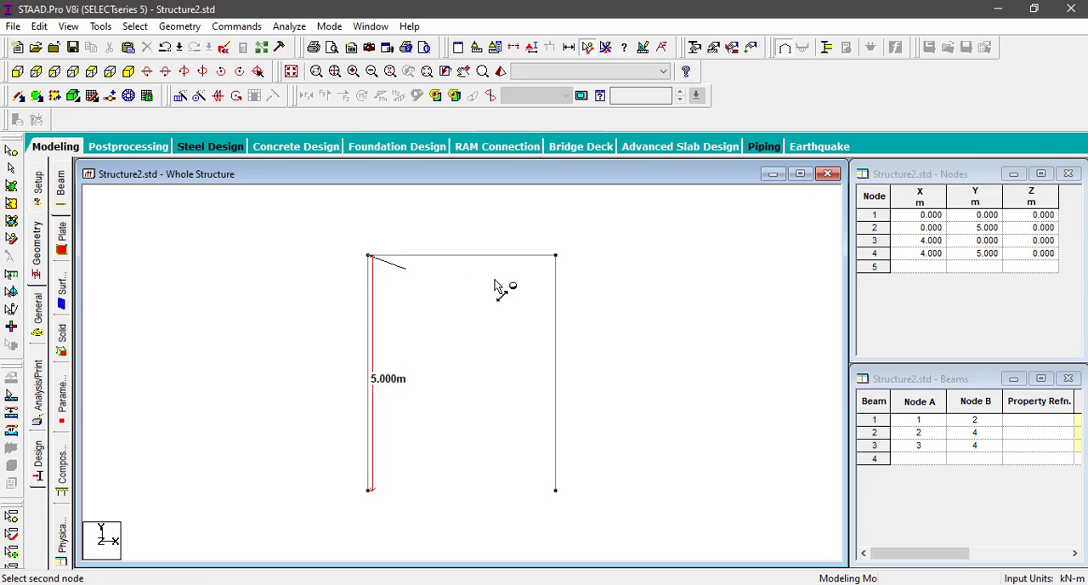
click(558, 255)
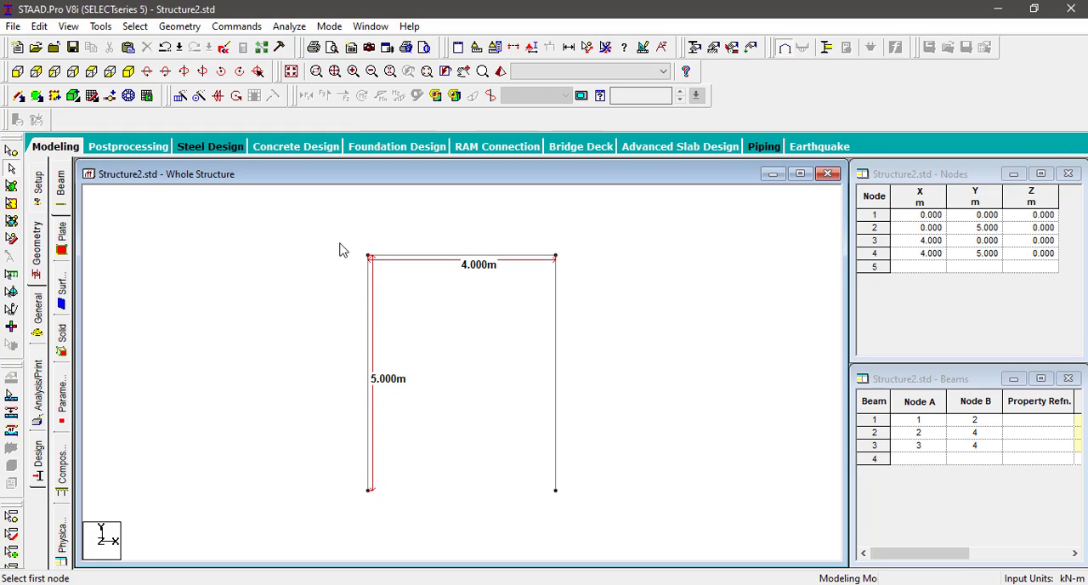
Step: Delete the portal frame's three beams together with their nodes
drag(340, 244, 598, 517)
key(Delete)
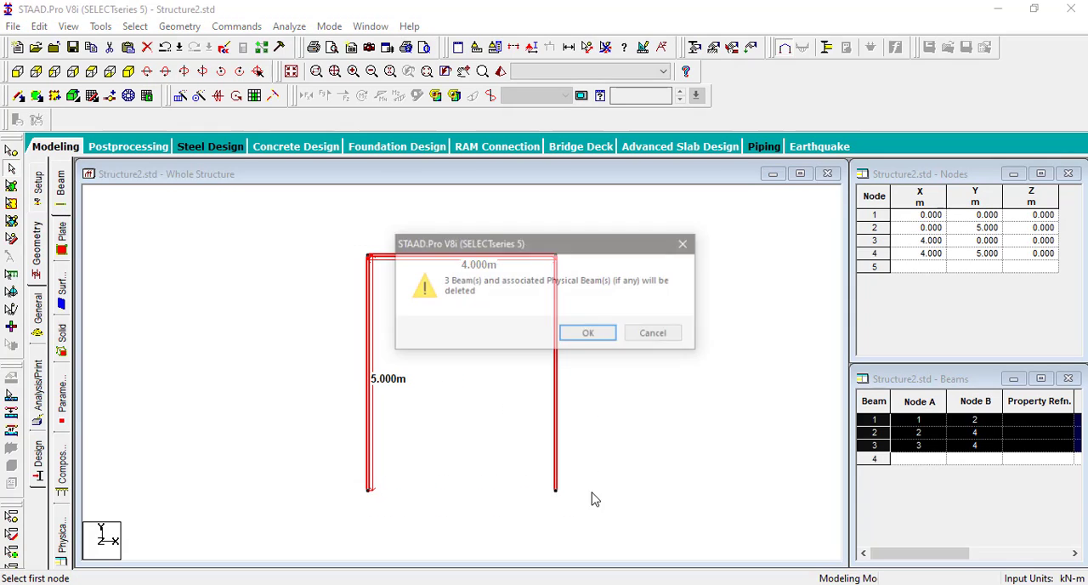
click(590, 336)
click(588, 335)
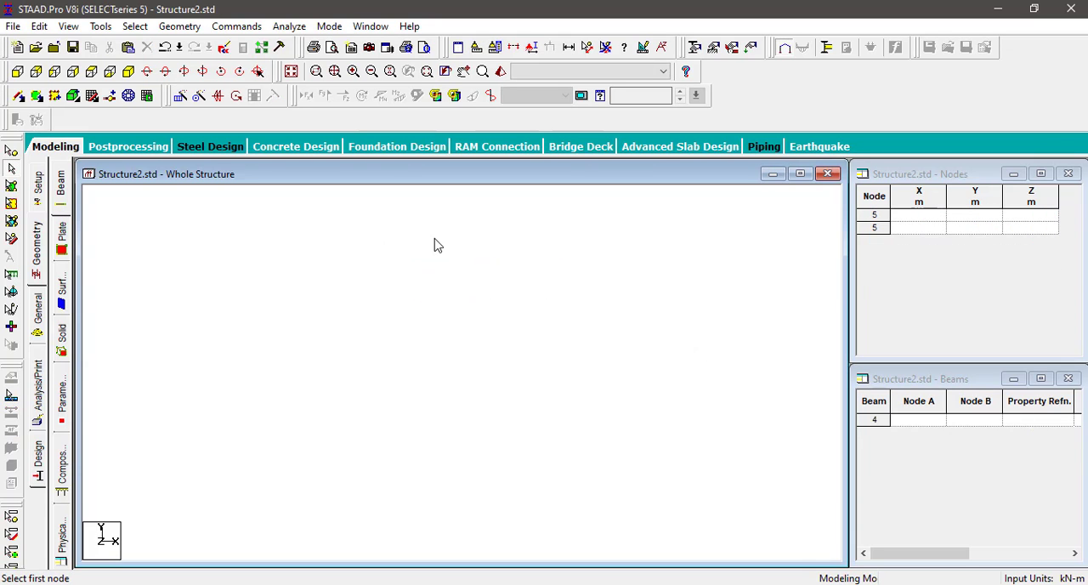
Step: Run the Structure Wizard, start a Bay Frame from the Frame Models, and set its length to 4 m
click(179, 27)
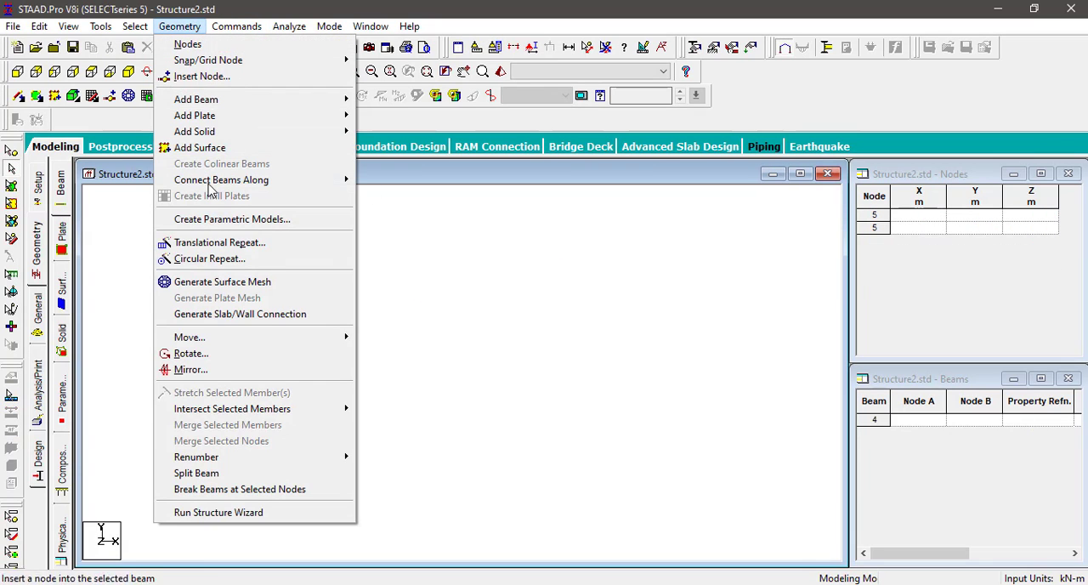
click(219, 512)
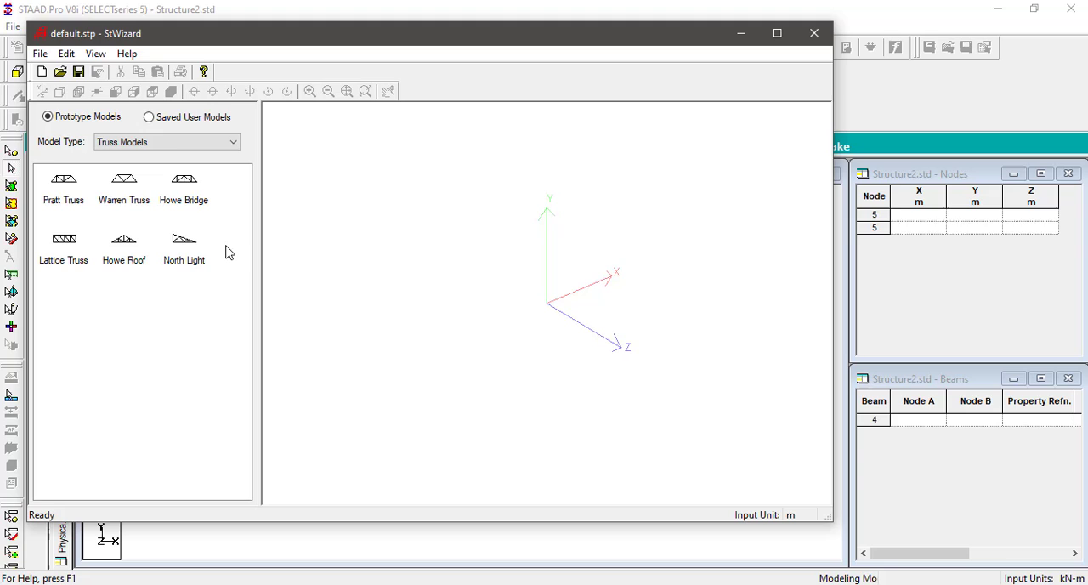
click(170, 144)
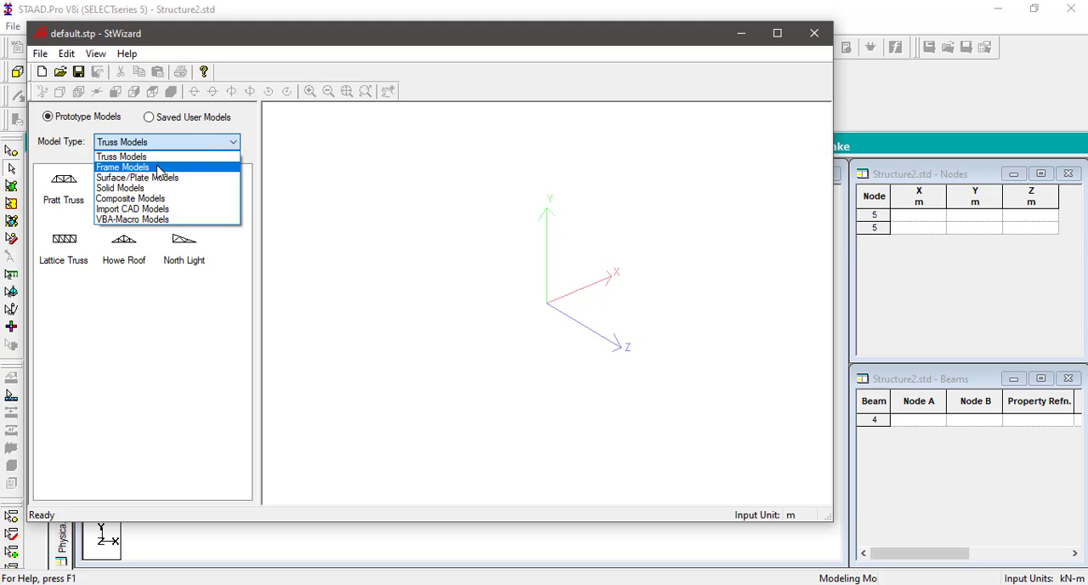
click(158, 168)
double_click(66, 204)
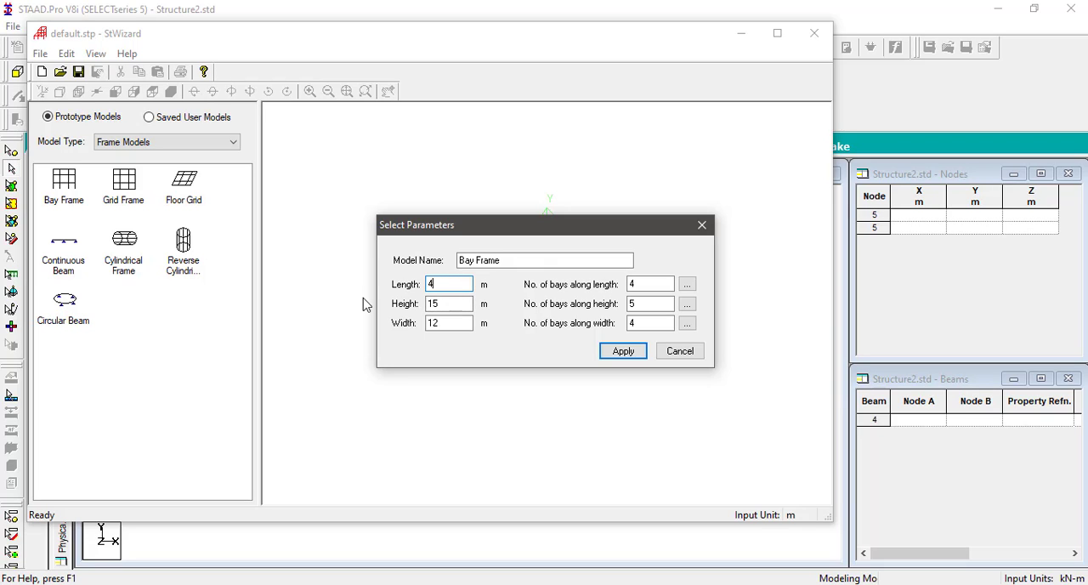
Step: Set the bay frame's height to 5 m and width to 1 m, with 1 bay along length, height and width, and generate it
drag(446, 303, 387, 316)
double_click(442, 322)
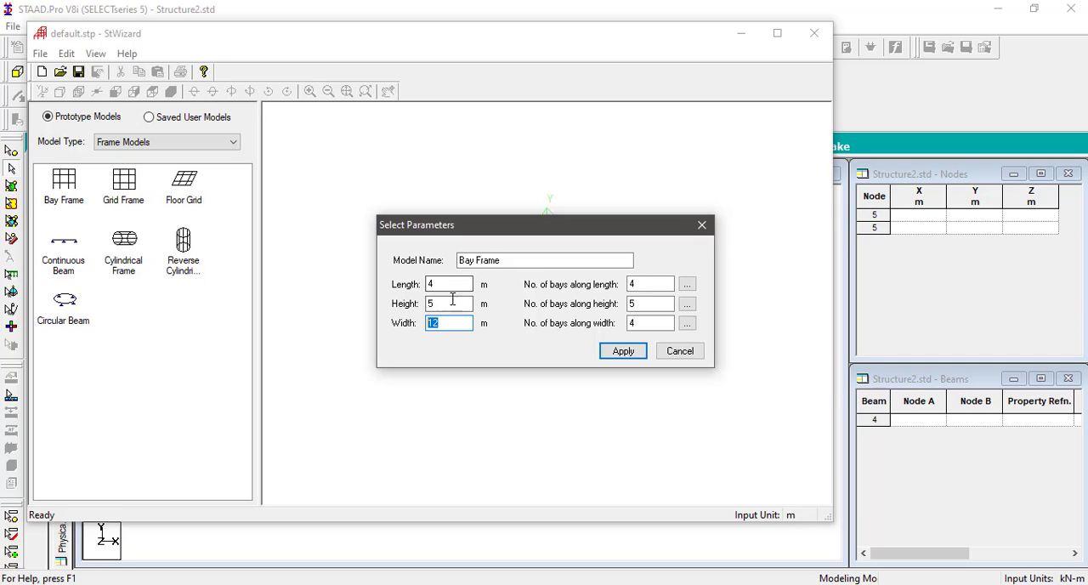
click(643, 286)
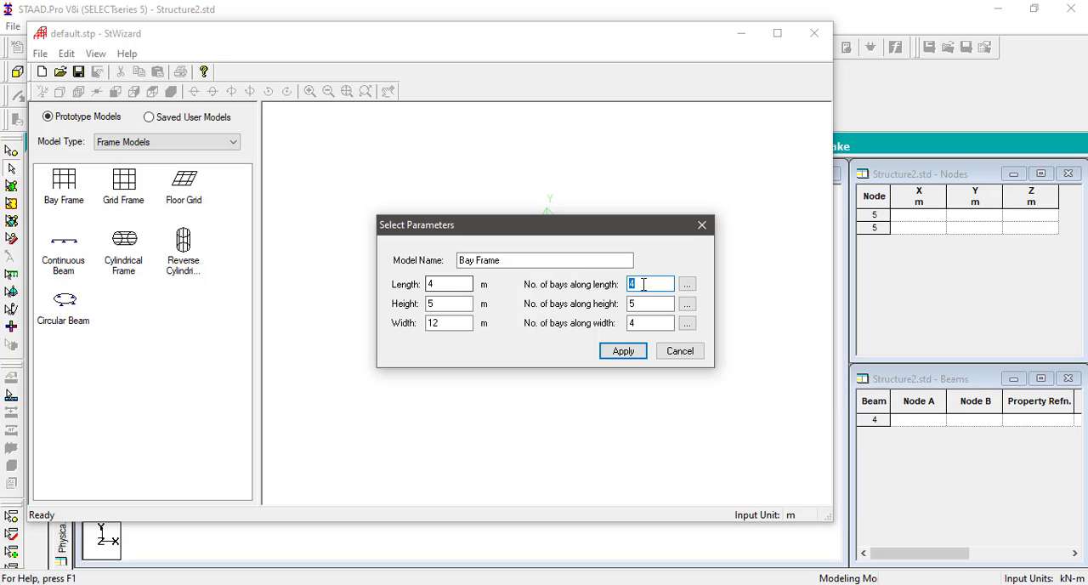
text(1)
key(Tab)
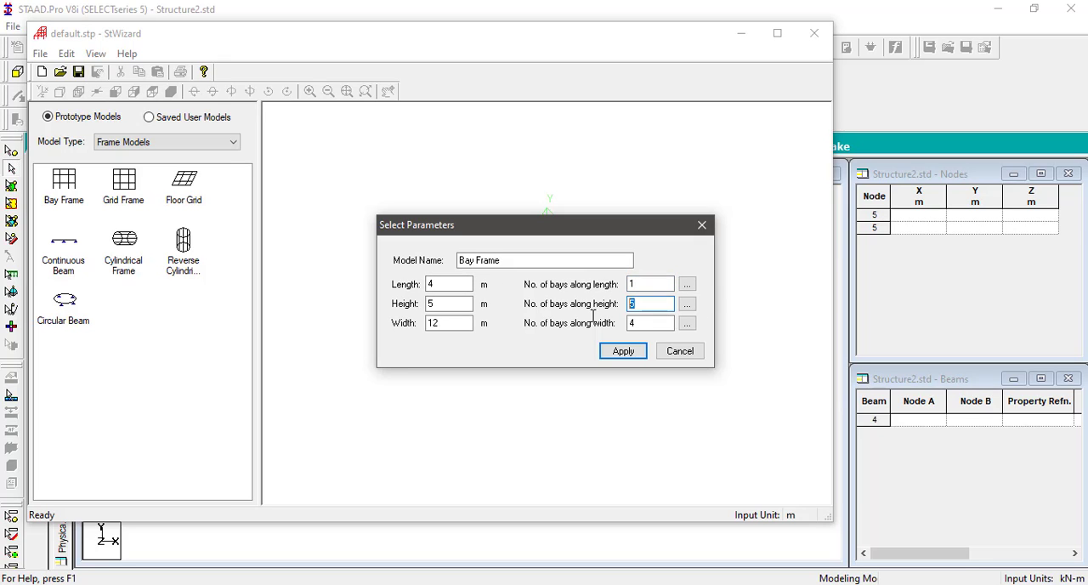
key(Tab)
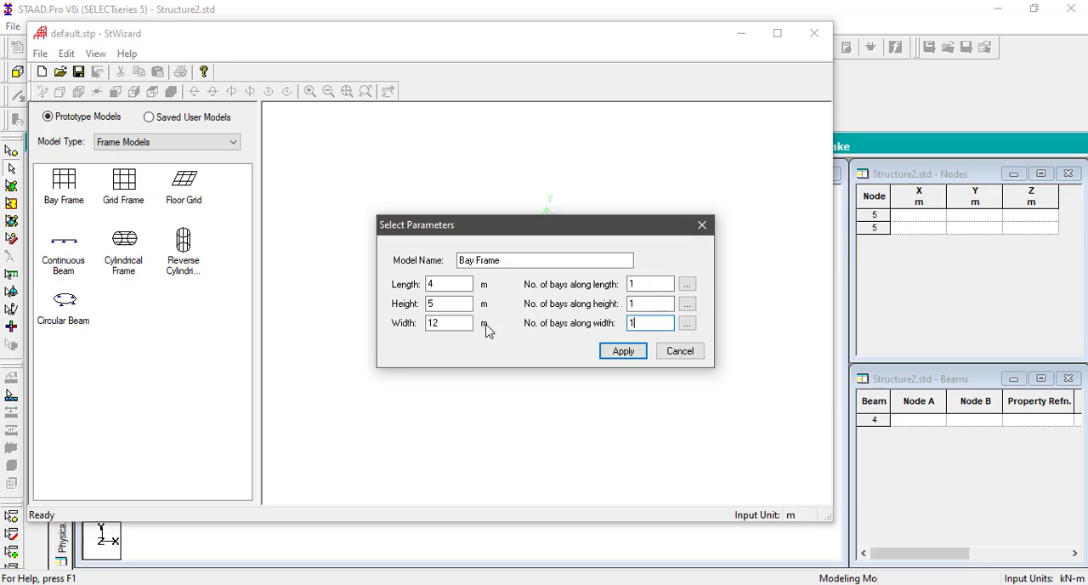
drag(469, 324, 382, 330)
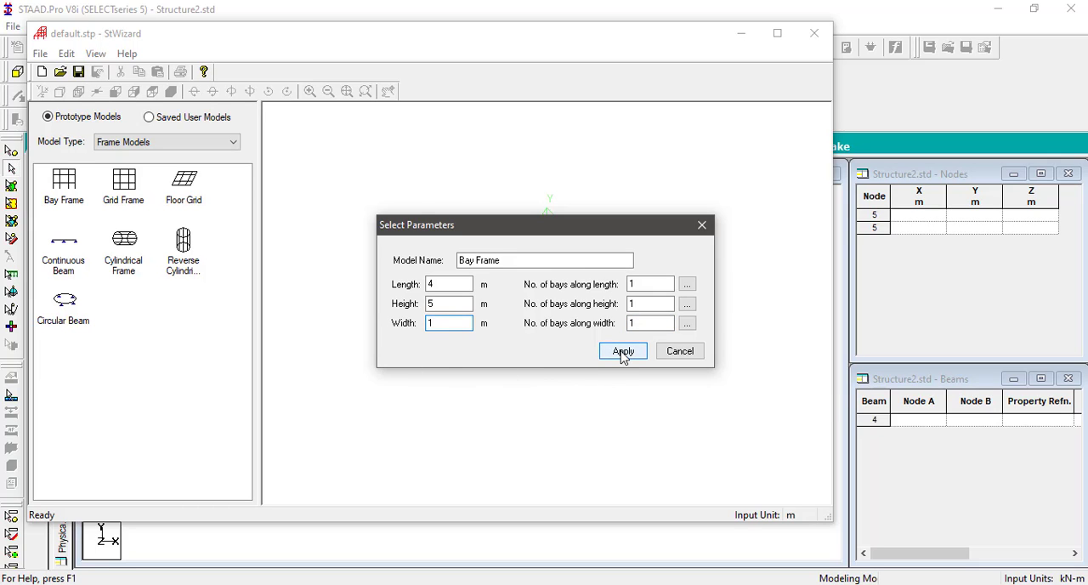
click(624, 351)
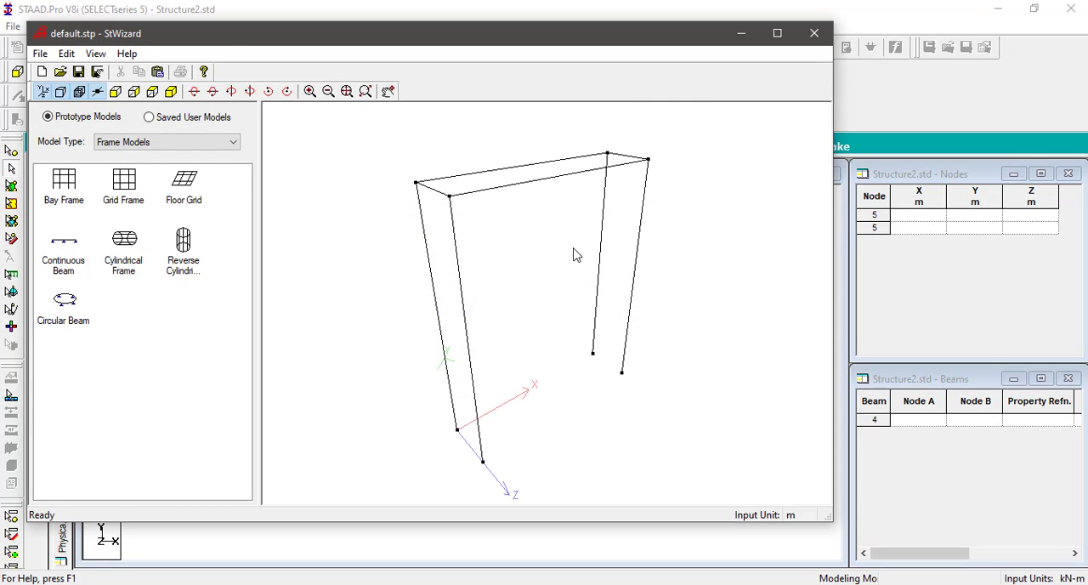
Step: Transfer the bay frame from the Structure Wizard into the STAAD.Pro model with X, Y and Z offsets of 0 m
click(157, 72)
click(584, 334)
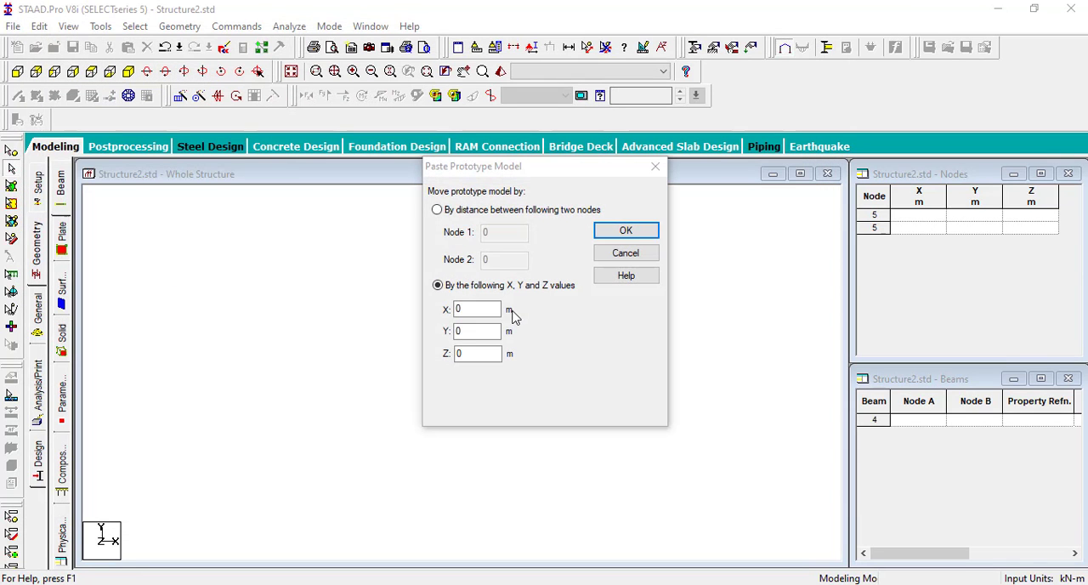
click(634, 229)
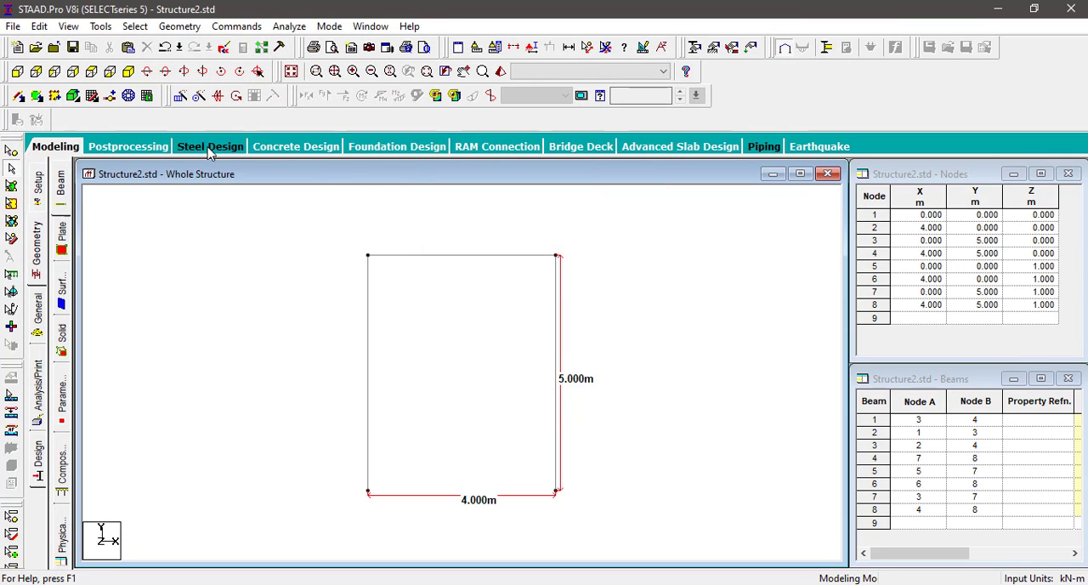
Step: View the model from above and delete the frame at Z = 0 along with the two beams connecting it to the Z = 1 m frame
click(91, 71)
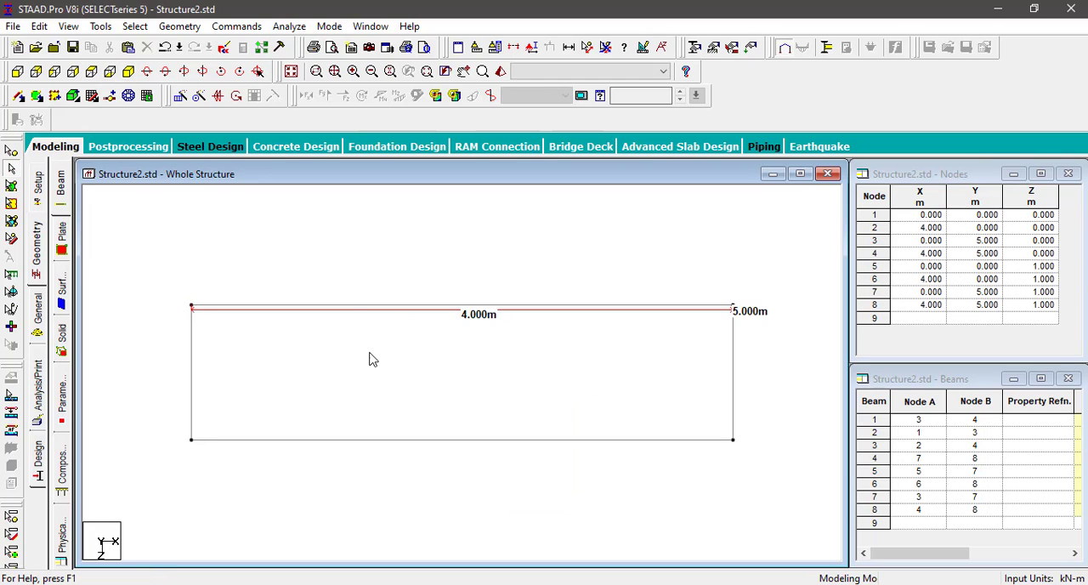
drag(799, 401, 148, 252)
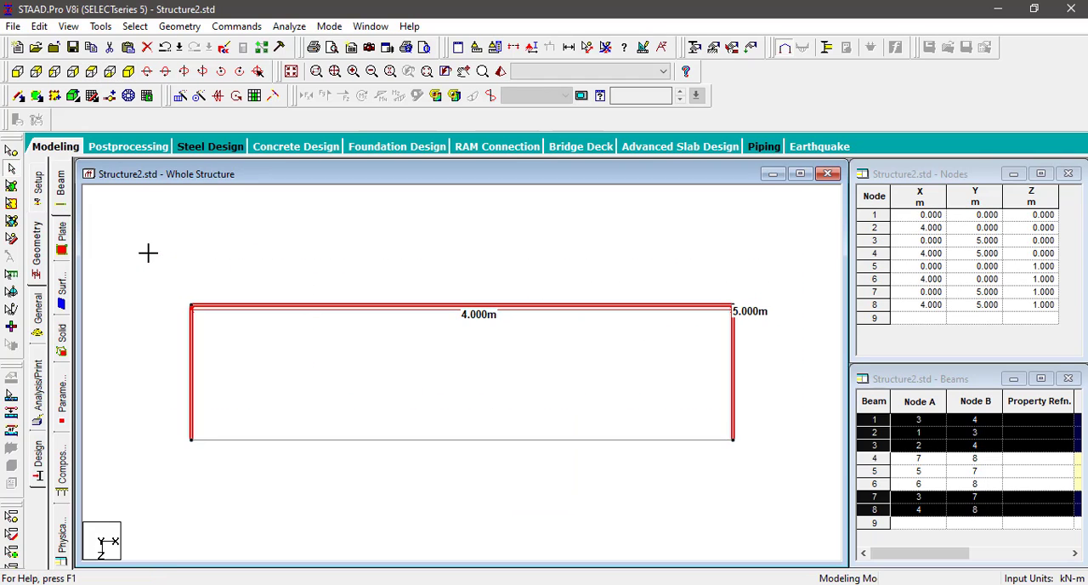
key(Delete)
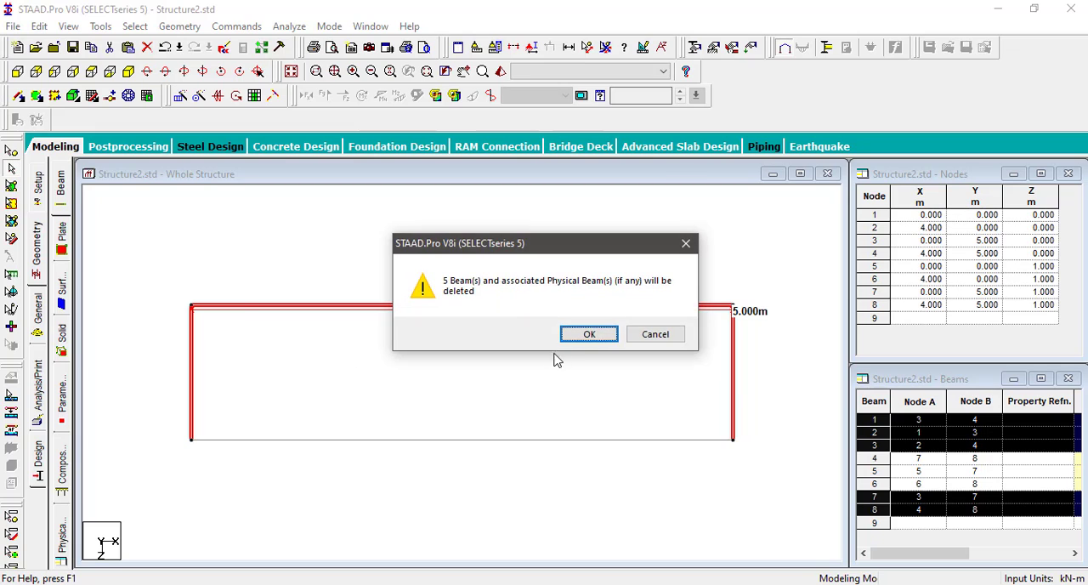
click(582, 336)
click(593, 335)
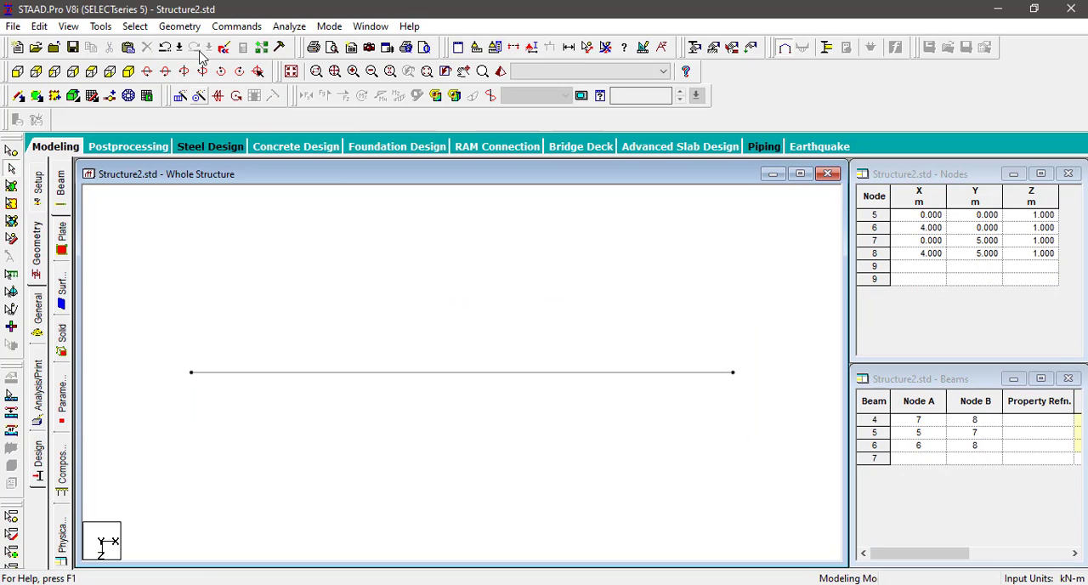
Step: Measure the remaining frame's left column and top beam in isometric view, and clear the dimensions in the front view
click(129, 71)
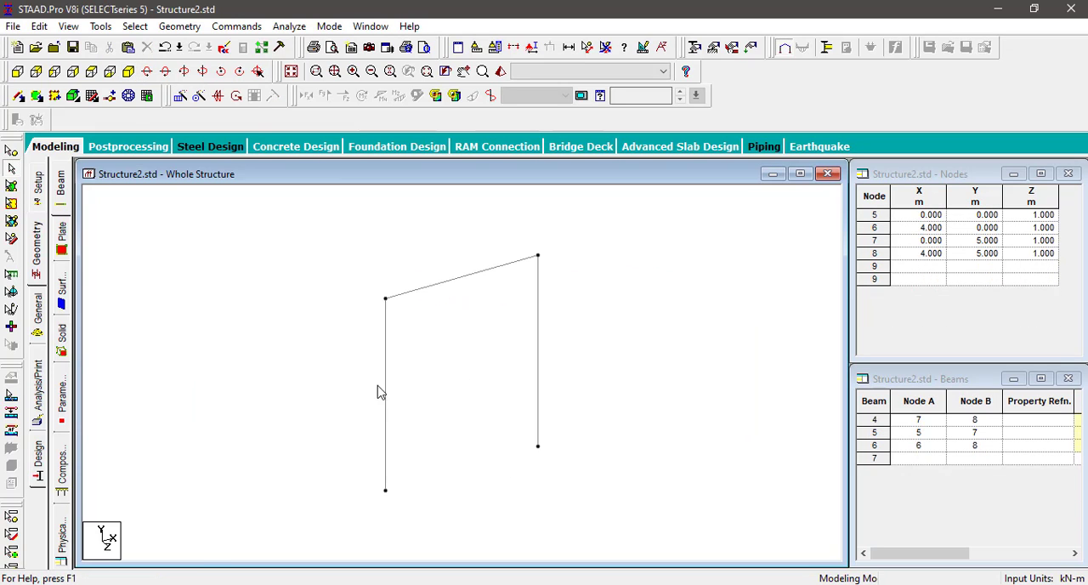
click(587, 47)
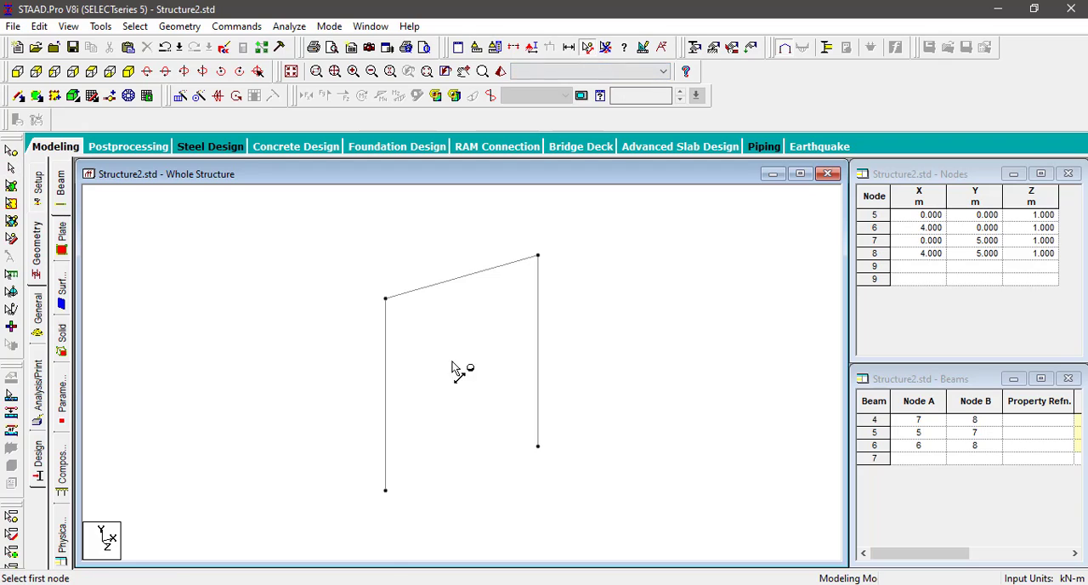
click(386, 492)
click(386, 300)
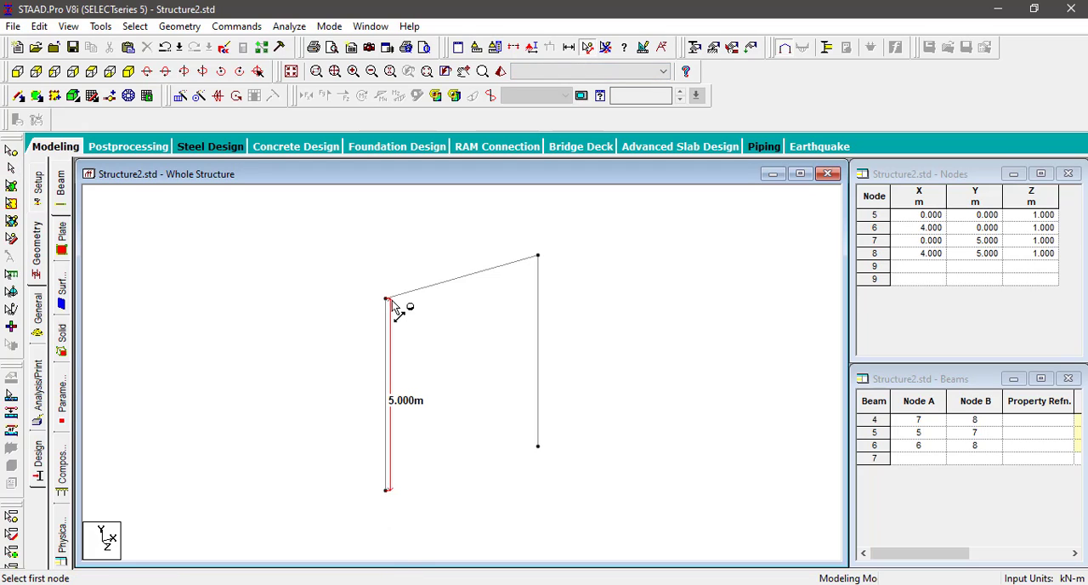
click(387, 299)
click(537, 256)
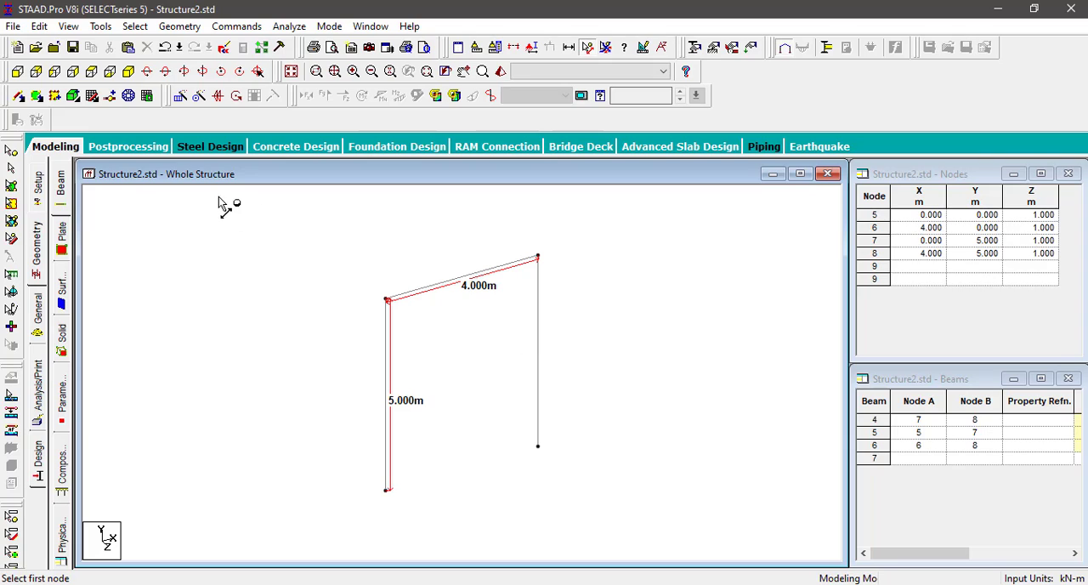
click(17, 70)
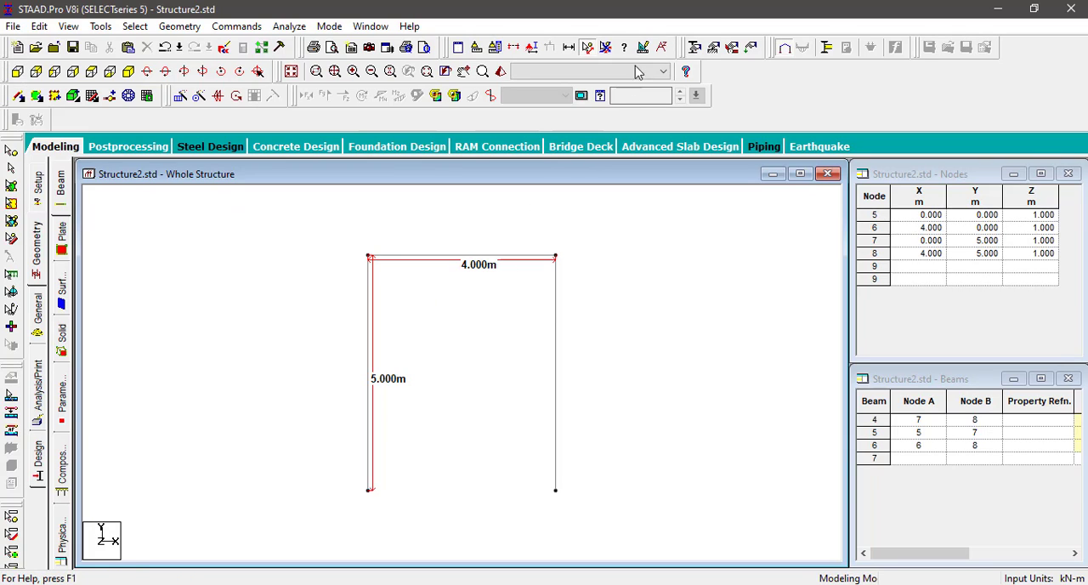
click(614, 49)
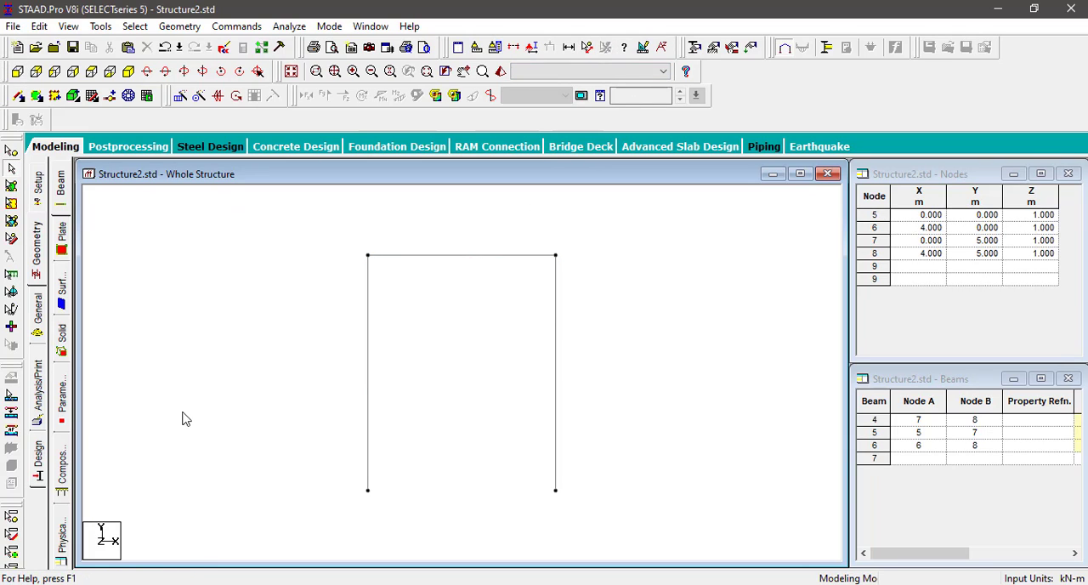
Step: Define a rectangular concrete section with YD 0.3 m and ZD 0.3 m
click(40, 314)
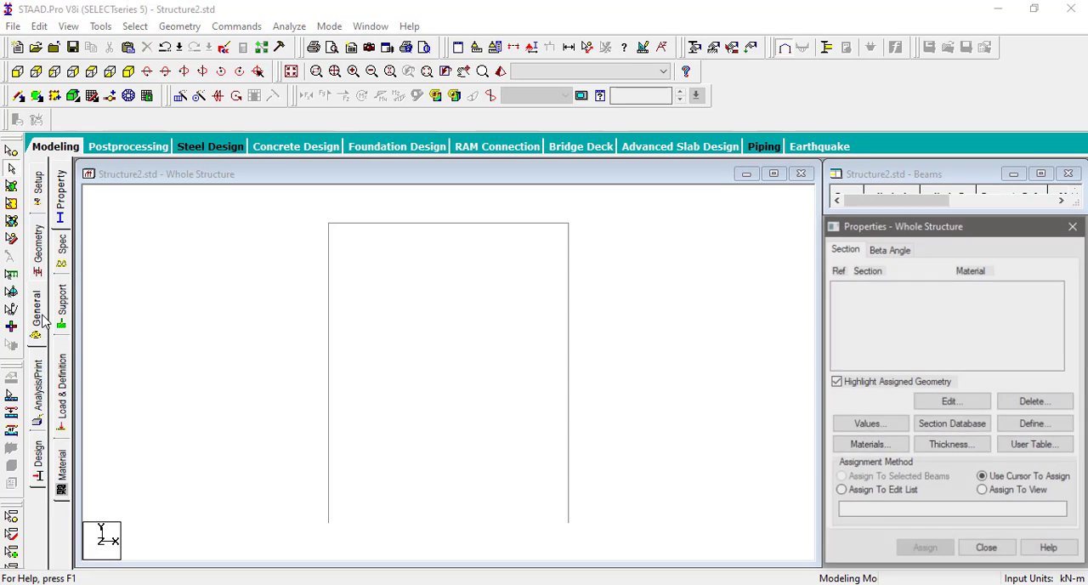
click(1037, 424)
click(317, 175)
double_click(595, 247)
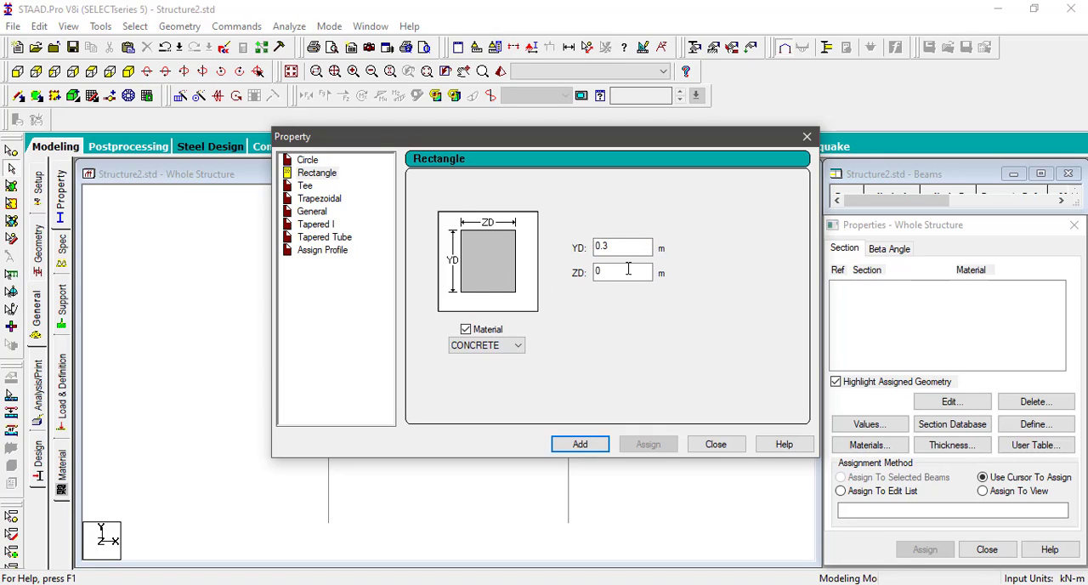
double_click(628, 270)
click(596, 444)
click(717, 447)
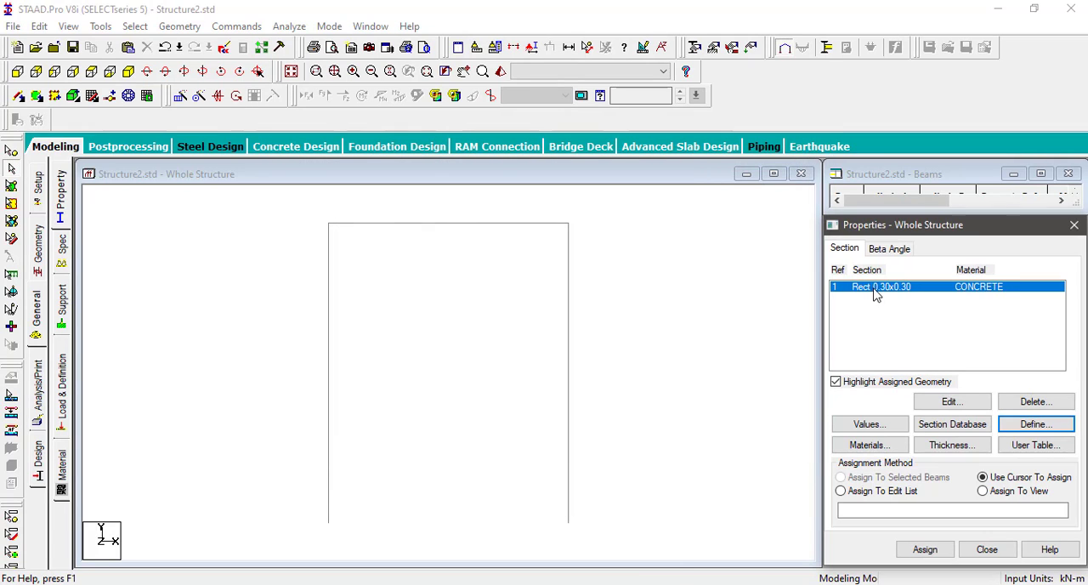
Step: Assign the Rect 0.30x0.30 concrete section to both columns and the top beam
drag(639, 559, 222, 206)
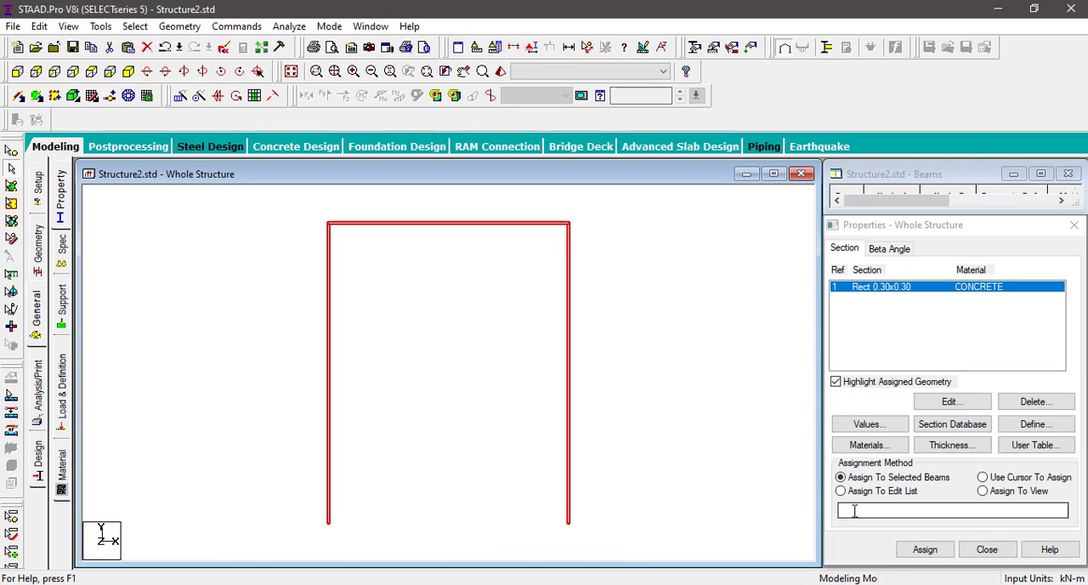
click(925, 549)
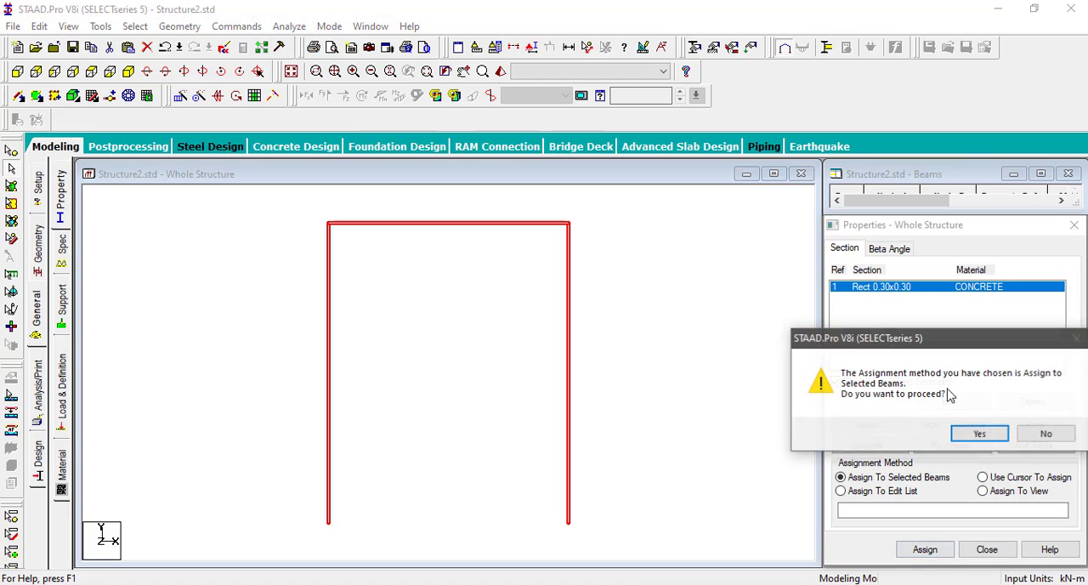
click(978, 435)
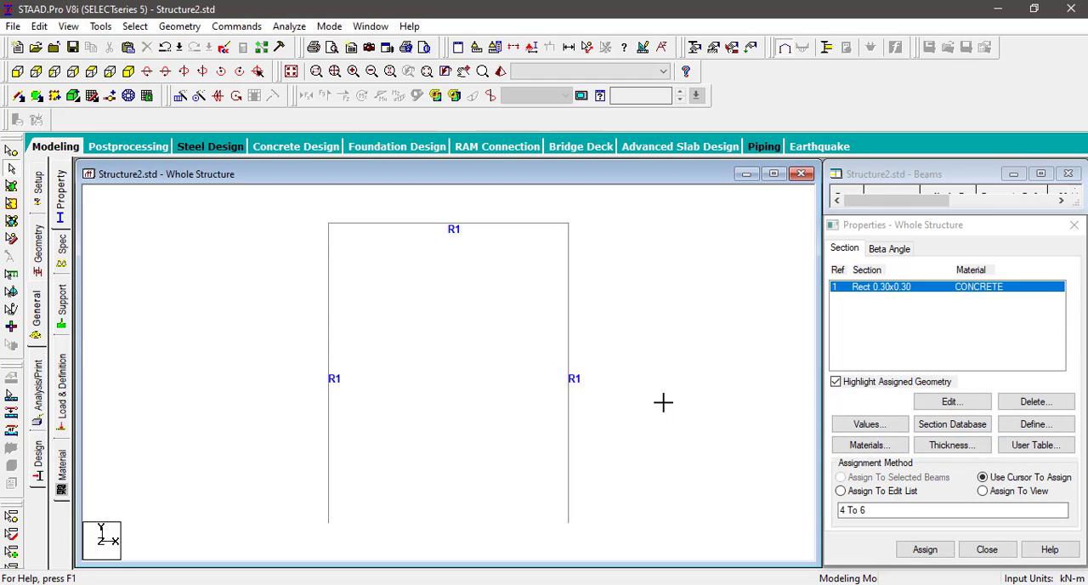
Step: Create a fixed support and a pinned support for the frame
click(62, 306)
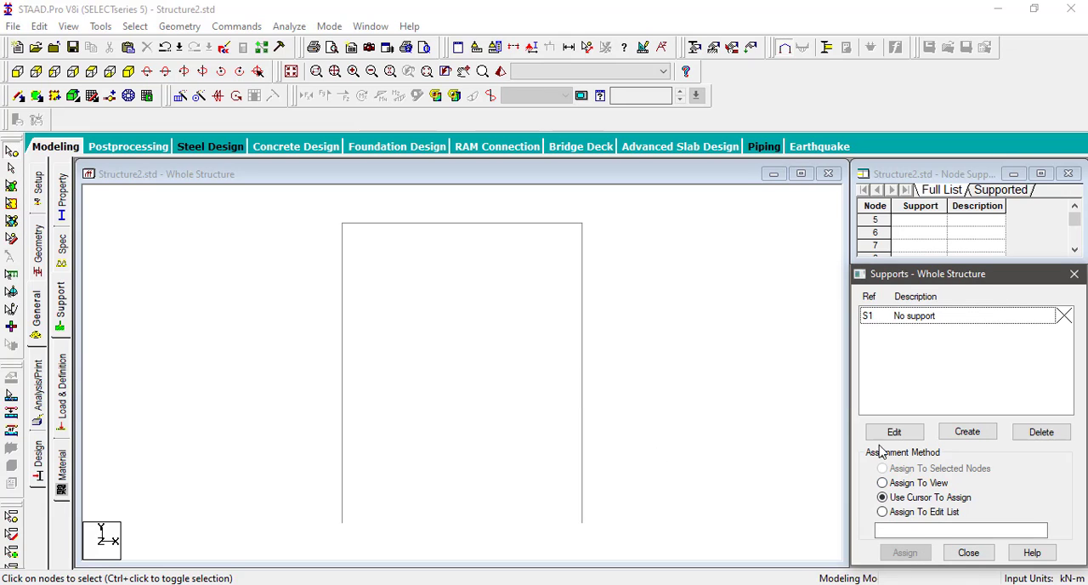
click(967, 432)
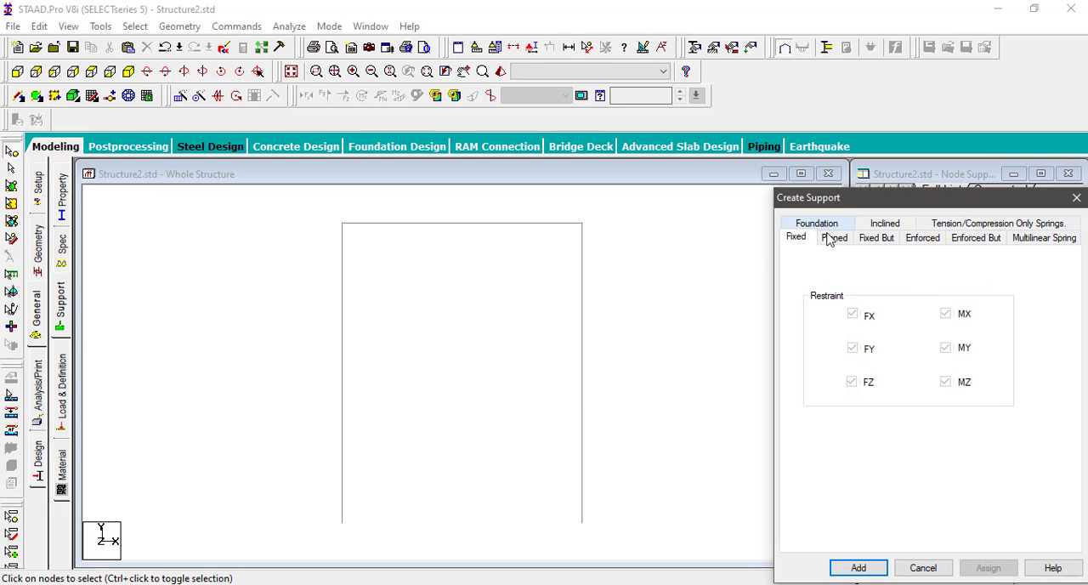
click(842, 564)
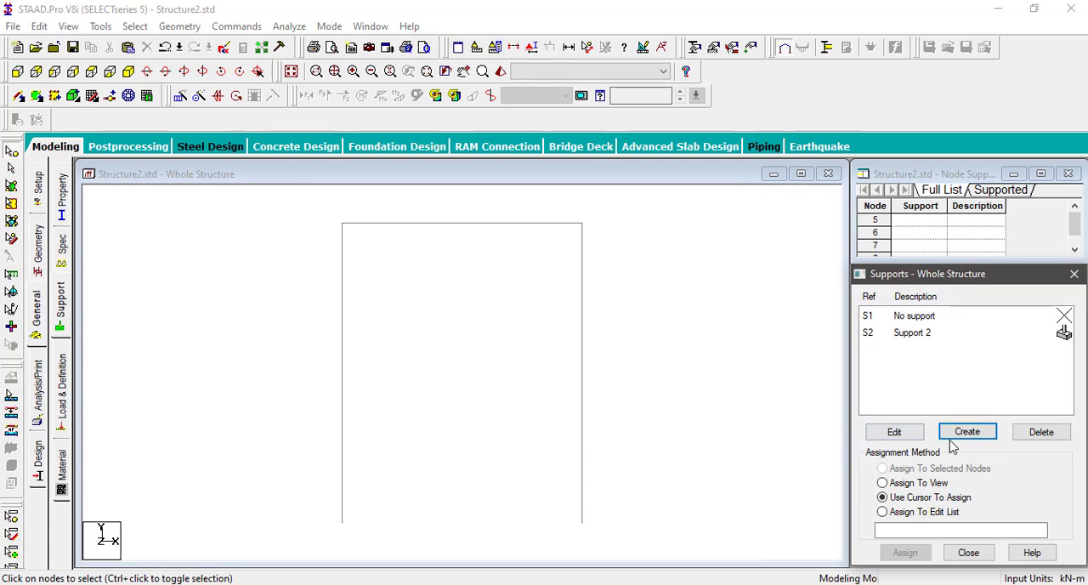
click(969, 433)
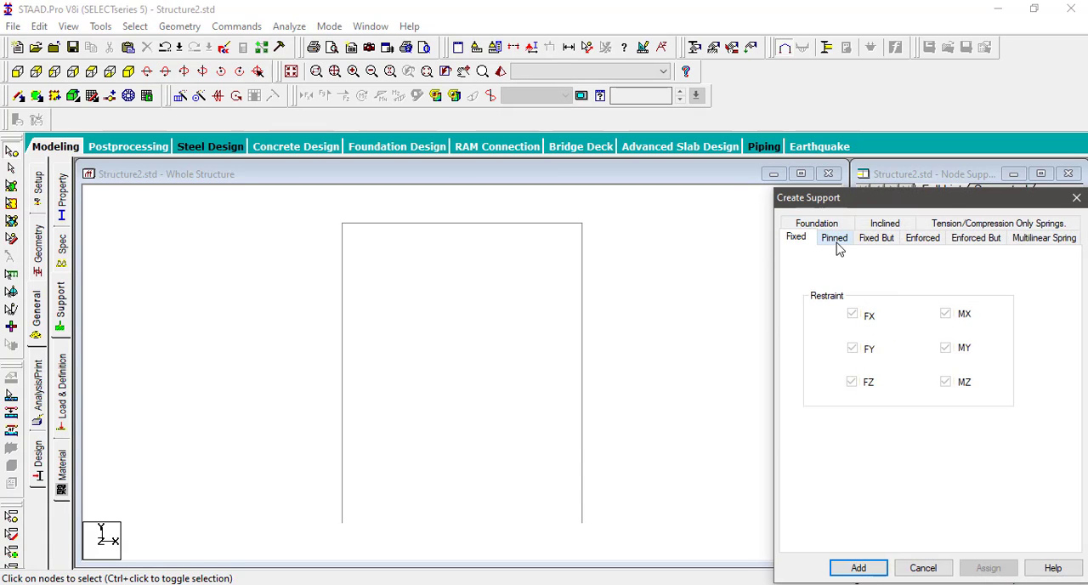
click(836, 239)
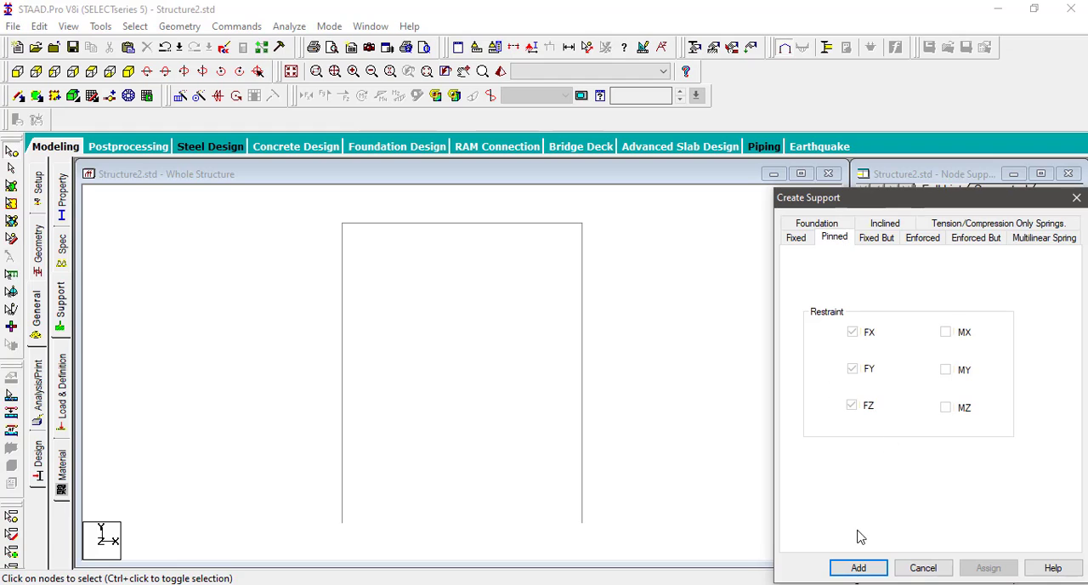
click(857, 567)
Step: Assign the fixed support to the base node of the left column
click(912, 333)
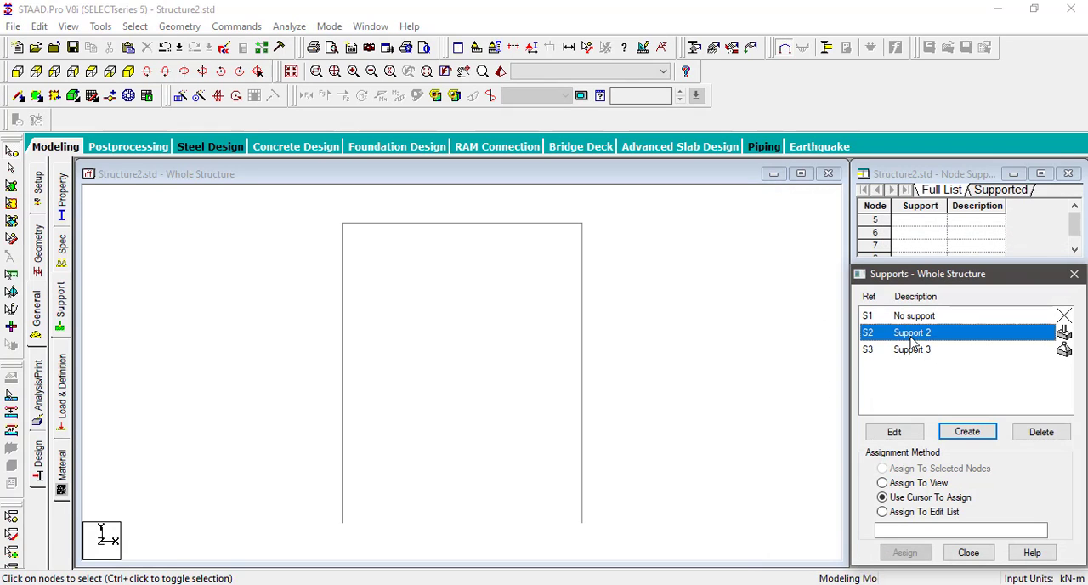
click(342, 522)
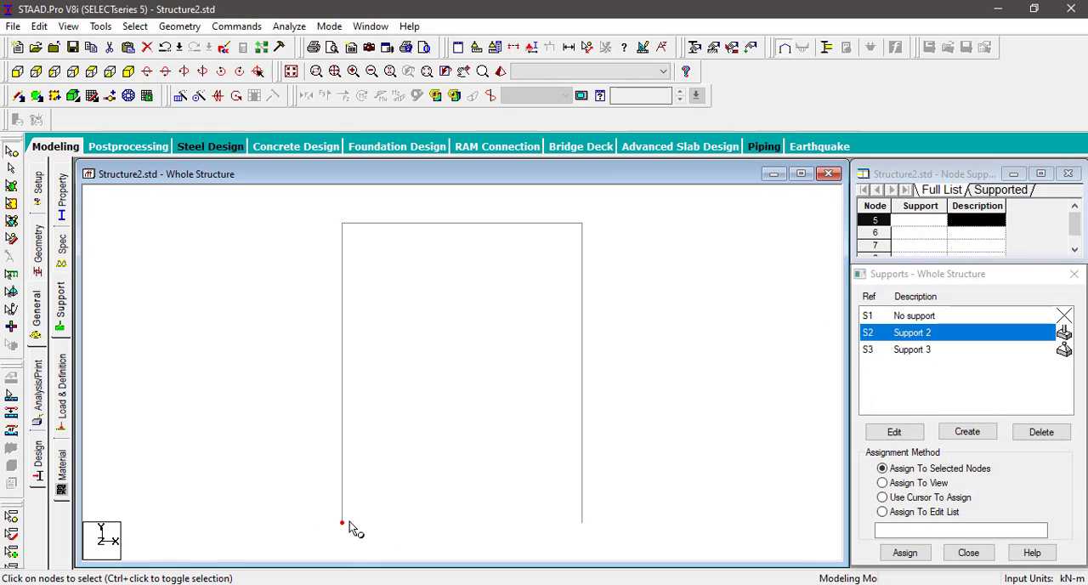
click(906, 553)
click(953, 460)
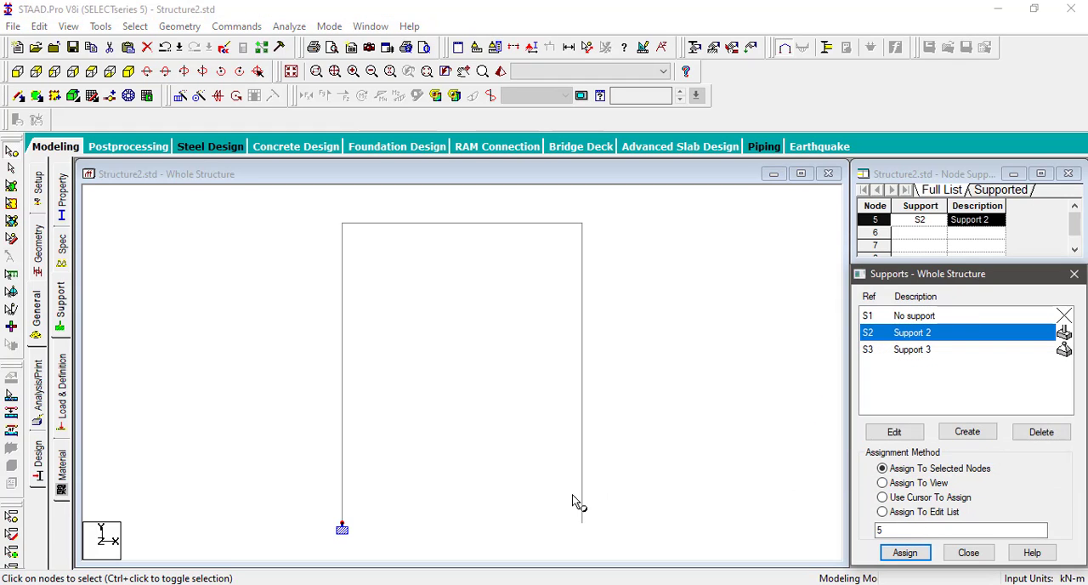
Step: Assign the pinned support to the base node of the right column
drag(552, 500, 593, 544)
click(914, 350)
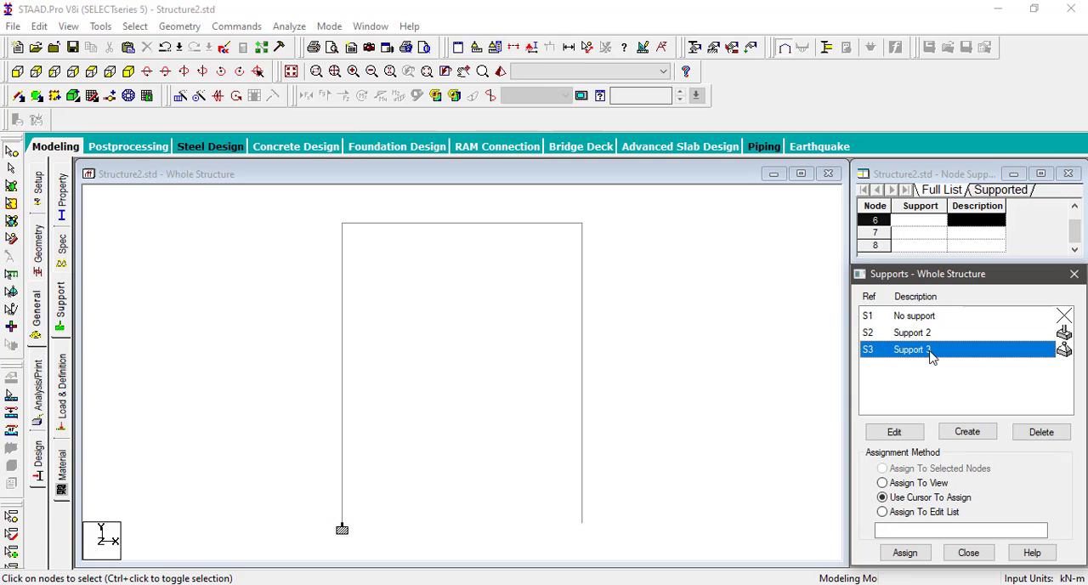
drag(563, 479, 629, 552)
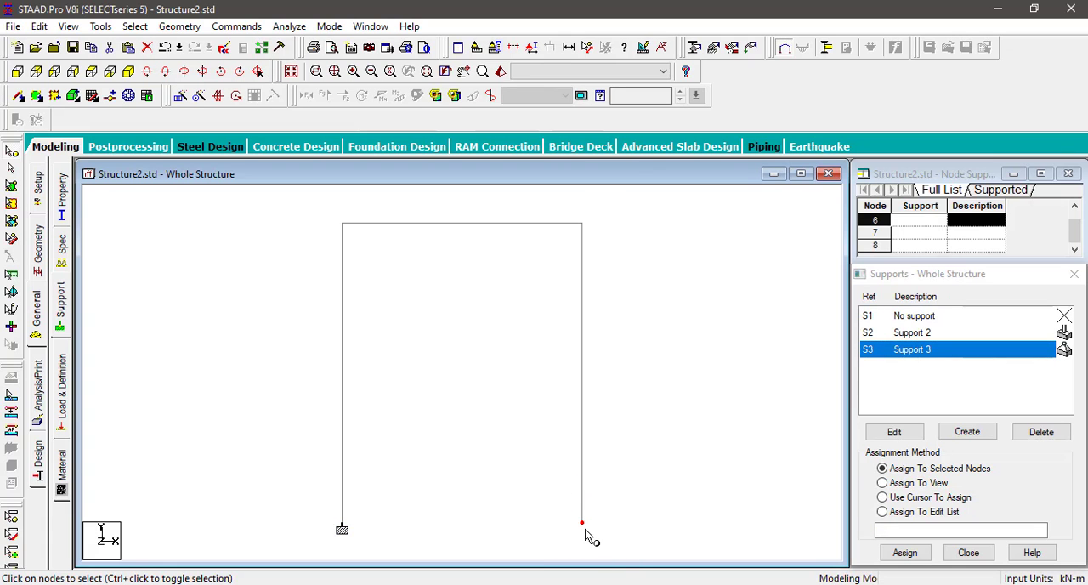
click(905, 553)
click(969, 459)
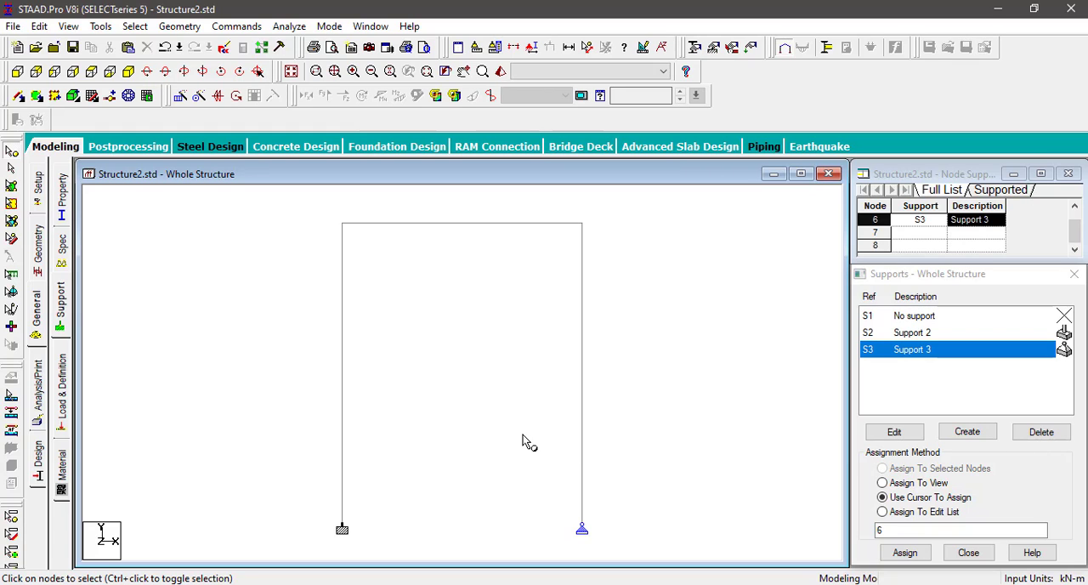
Step: Add primary load case 1 with loading type Dead and the title "dead"
click(65, 423)
click(905, 200)
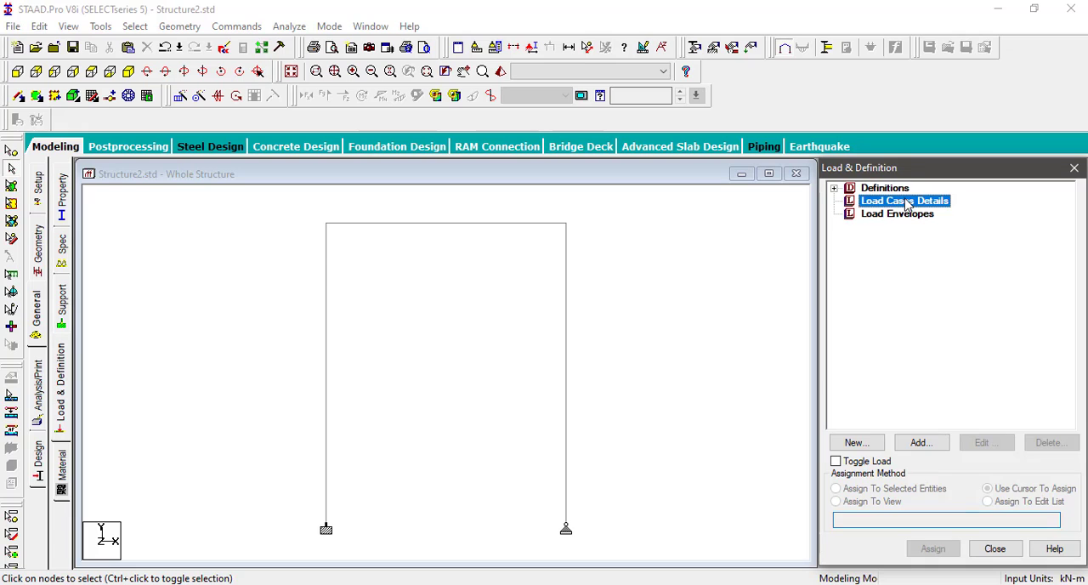
click(935, 443)
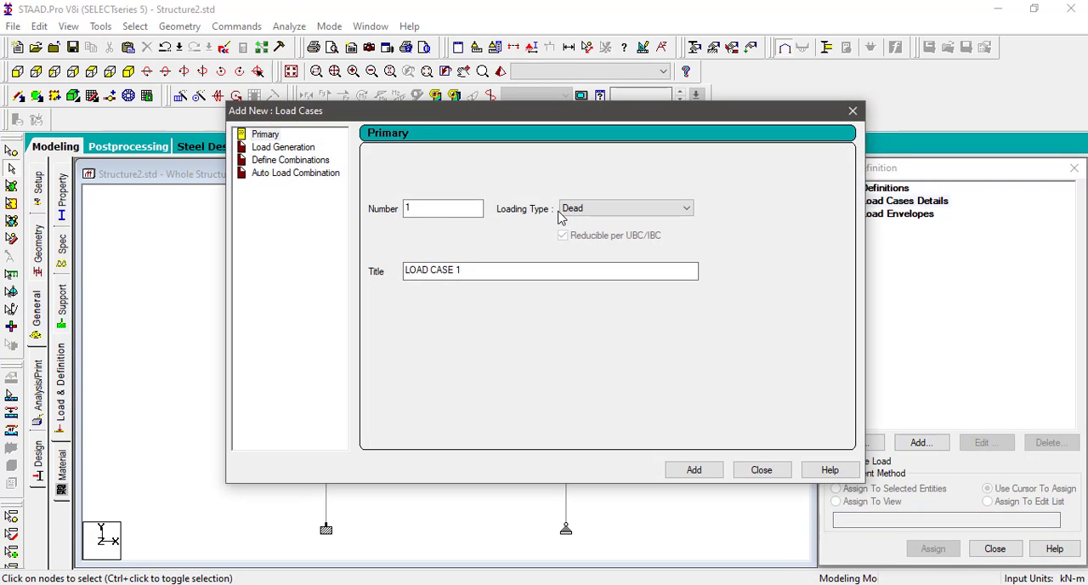
drag(498, 270, 237, 298)
text(dead)
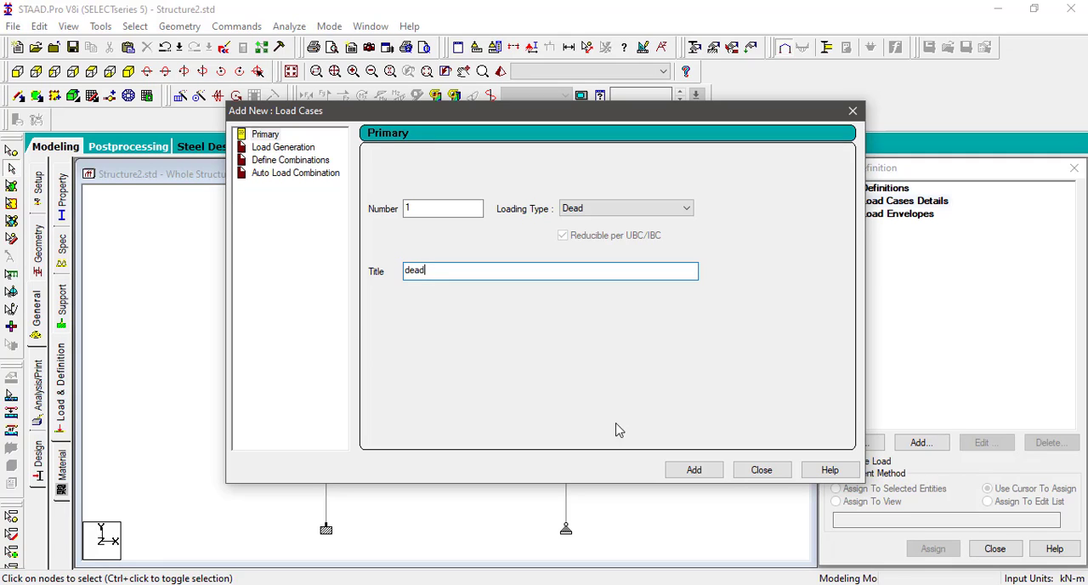
click(711, 474)
click(765, 469)
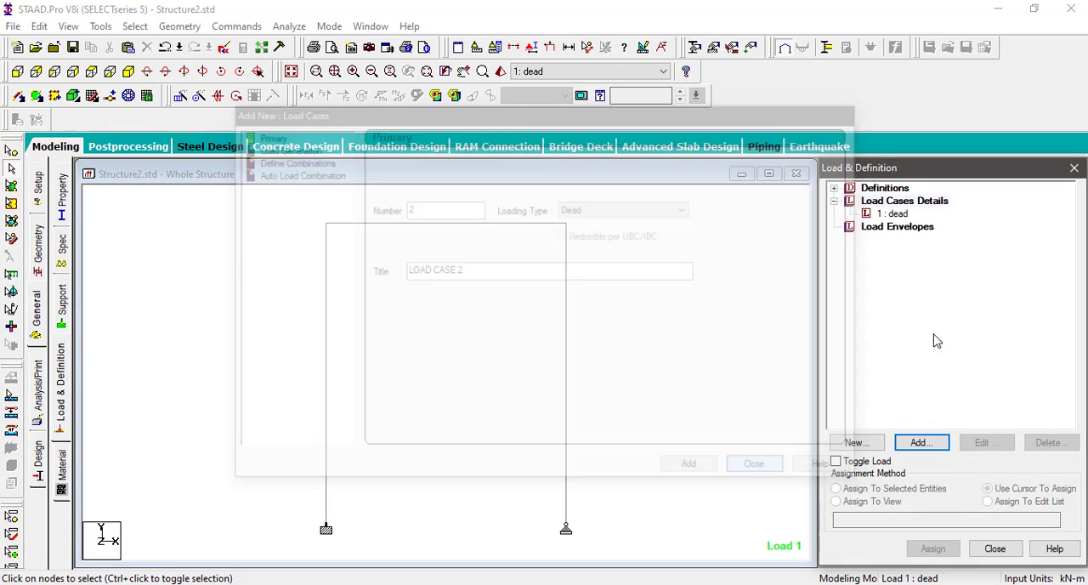
Step: Add a linear varying member load to the dead load case with W1 0 and W2 10 kN/m in the local X direction
click(895, 215)
click(931, 443)
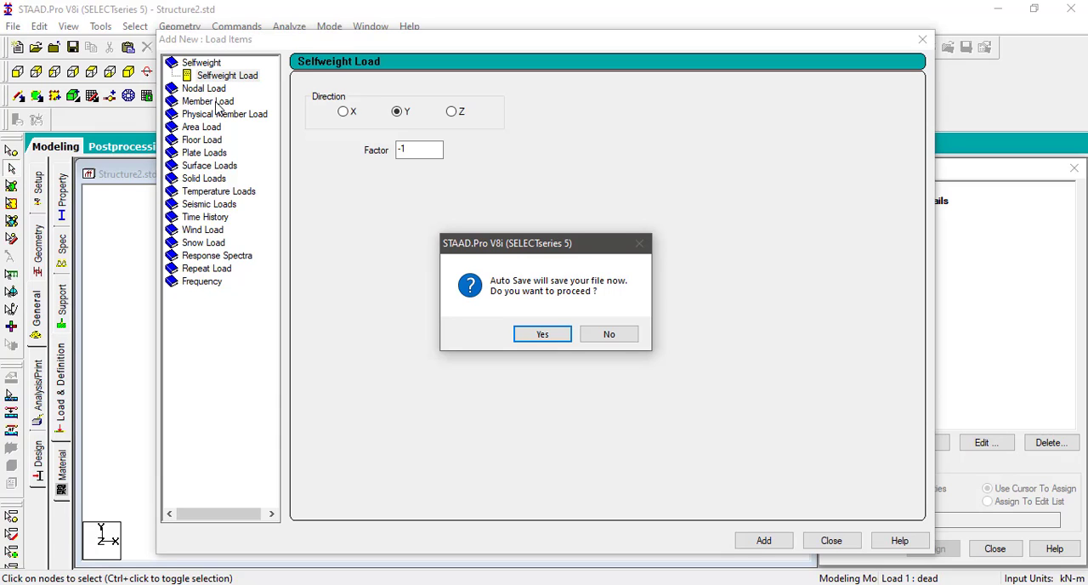
click(534, 334)
click(447, 322)
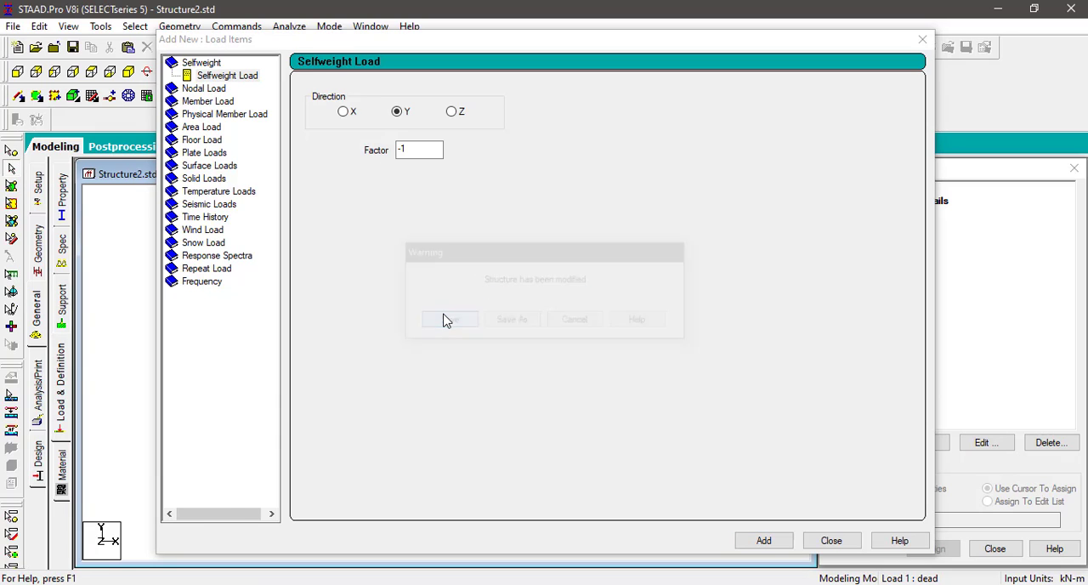
double_click(223, 103)
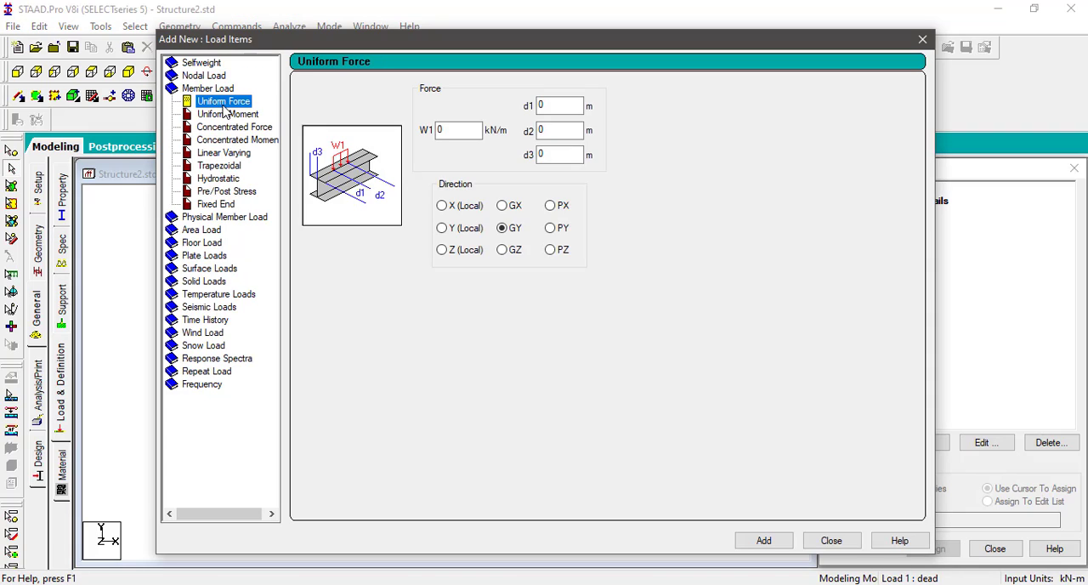
click(224, 154)
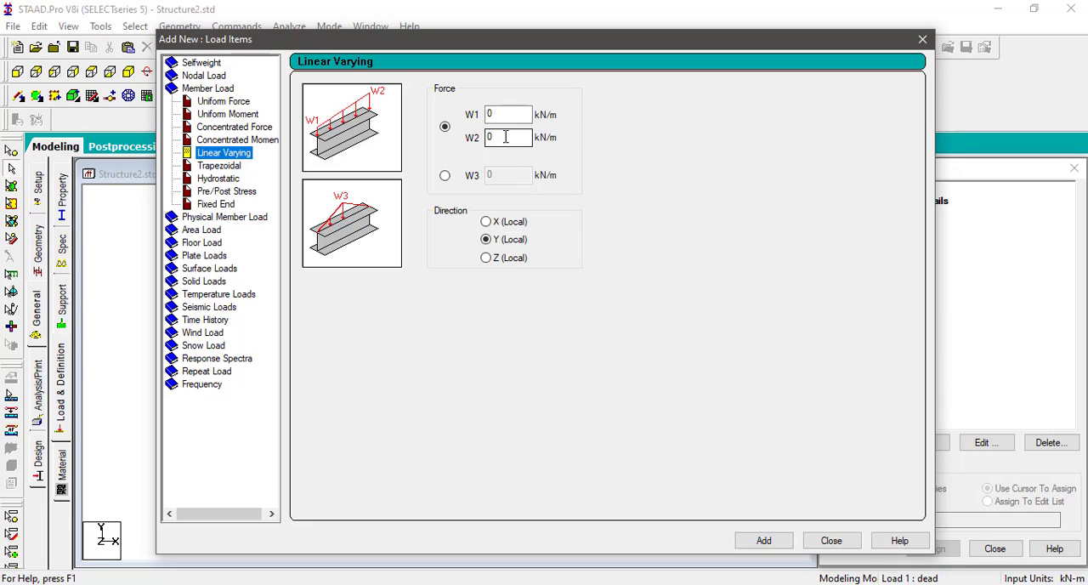
key(Tab)
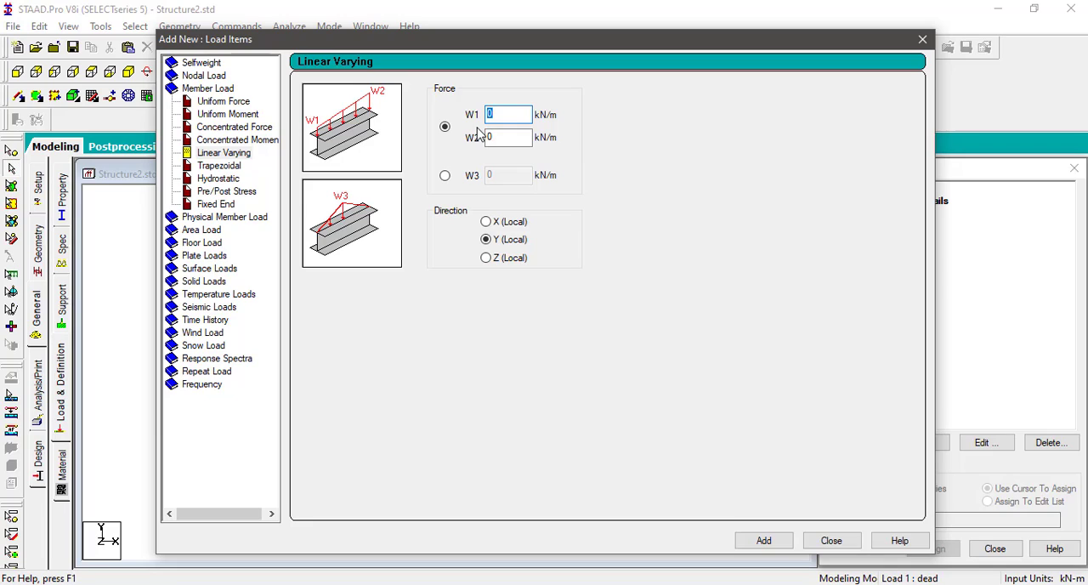
key(Tab)
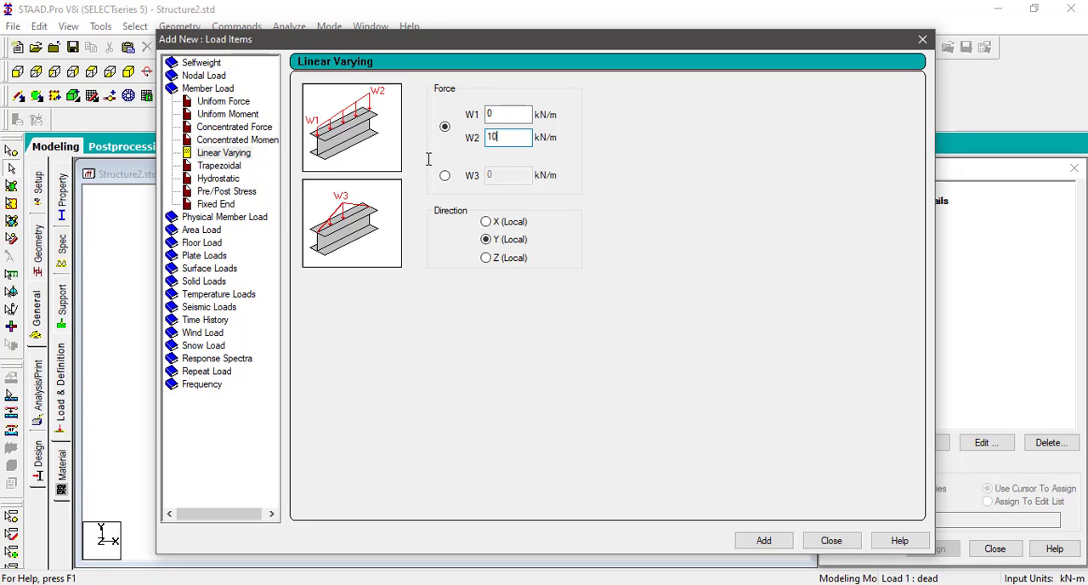
click(513, 226)
click(765, 541)
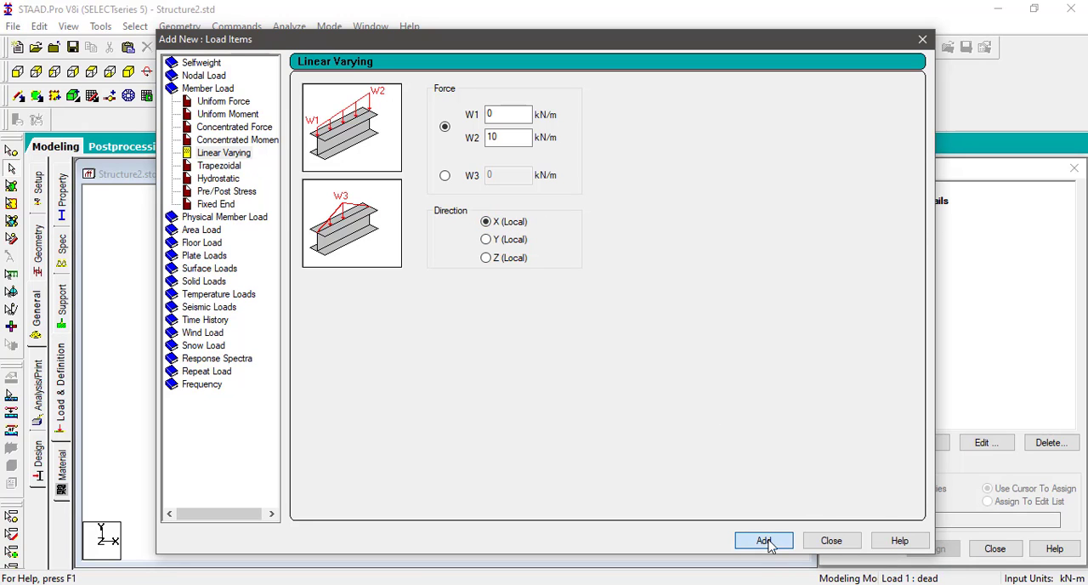
click(830, 543)
Step: Assign the linear varying load to the left column and check it in a rotated 3D view
click(915, 228)
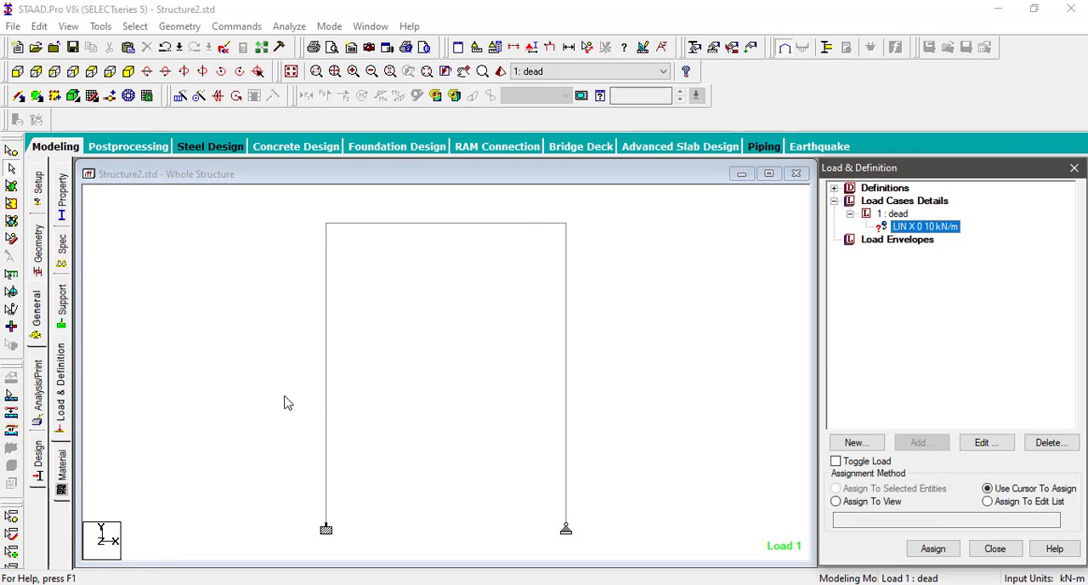
click(327, 408)
click(925, 490)
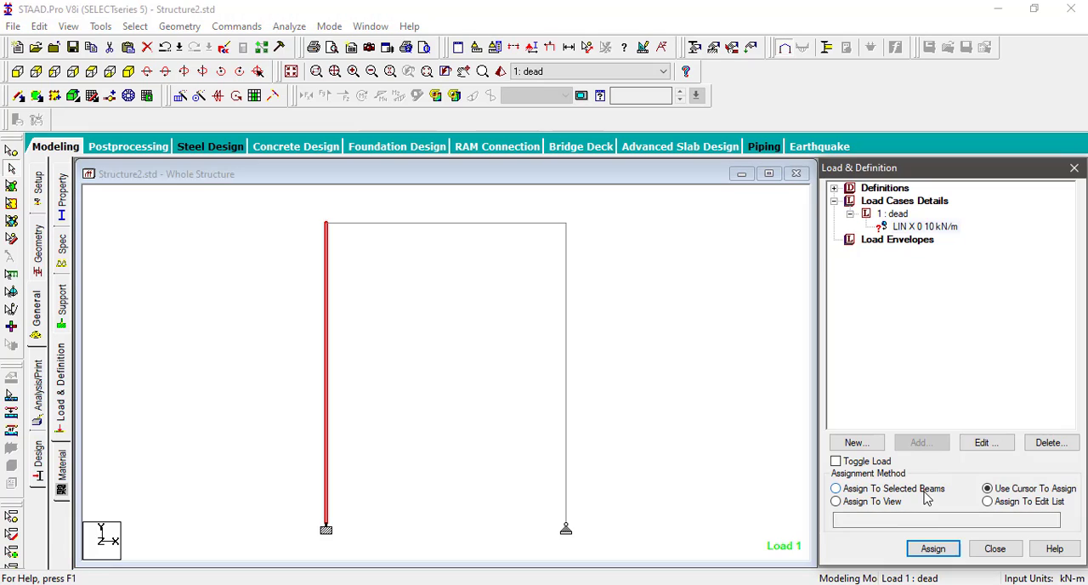
click(933, 549)
click(974, 404)
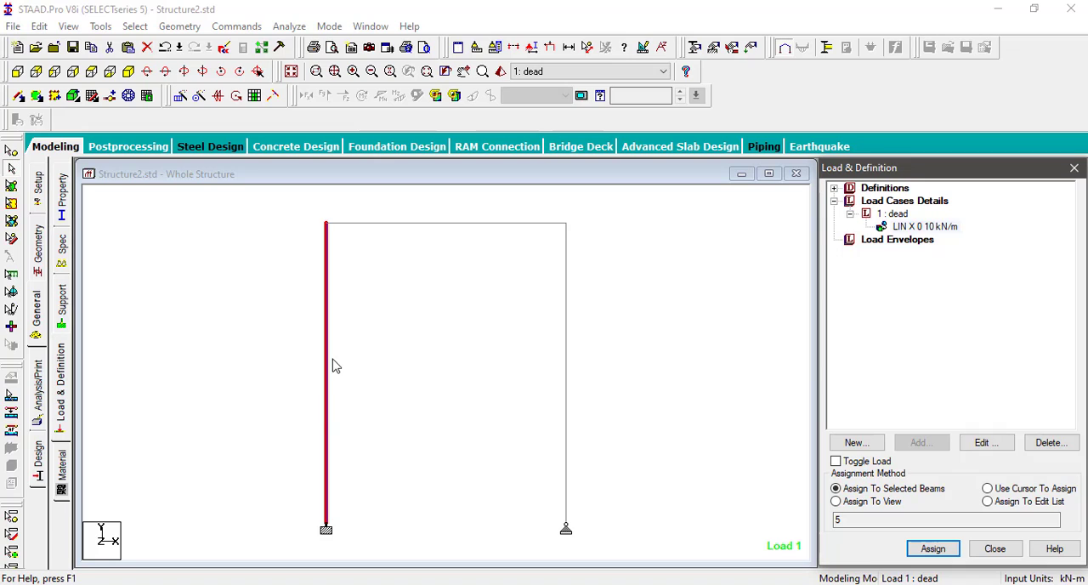
click(146, 71)
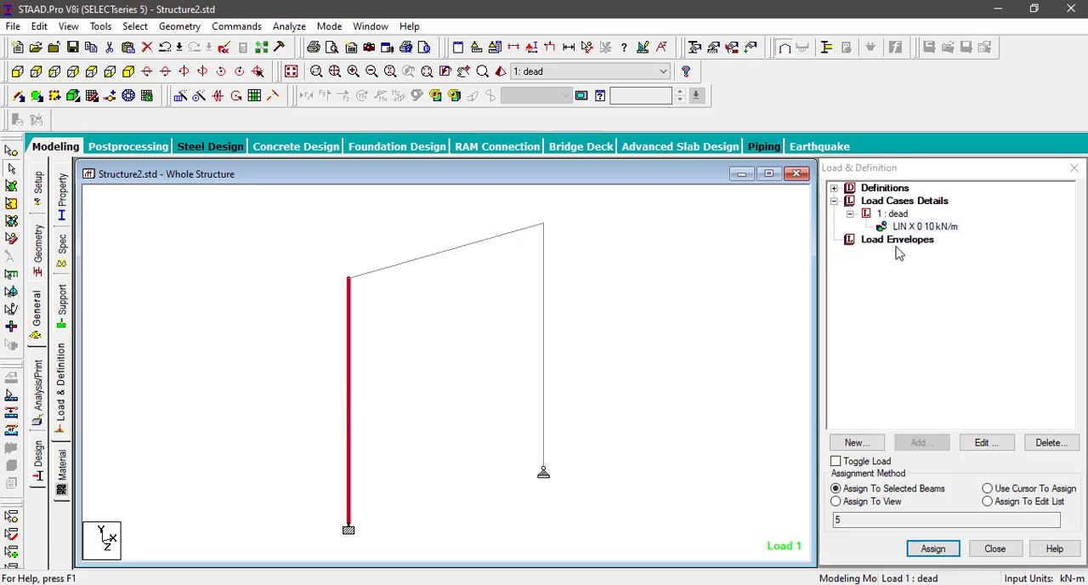
Step: Change the left column's linear varying load to the local Y direction and restore the front view of the frame
click(925, 227)
click(984, 442)
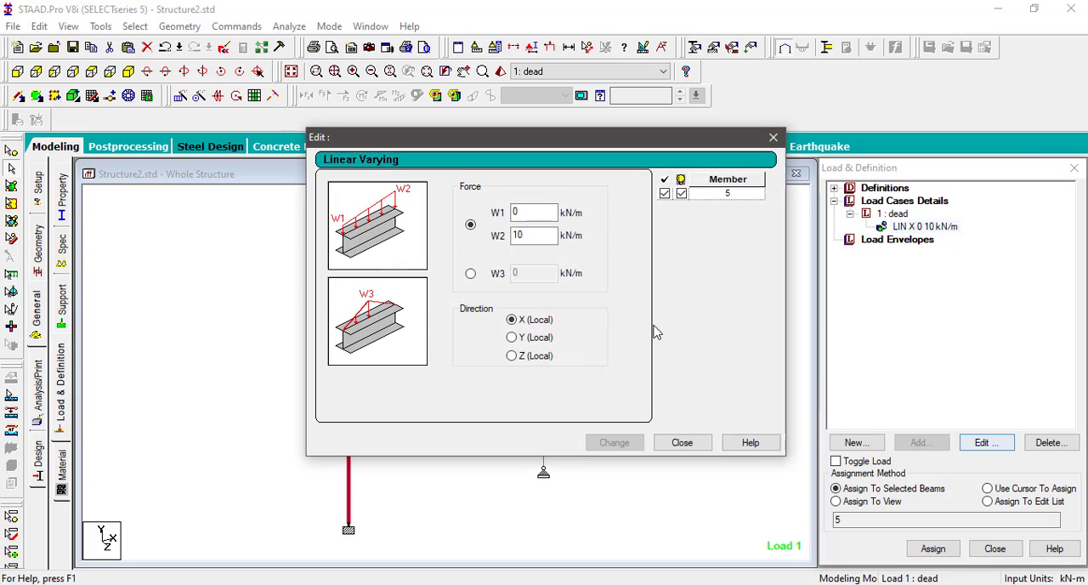
click(537, 337)
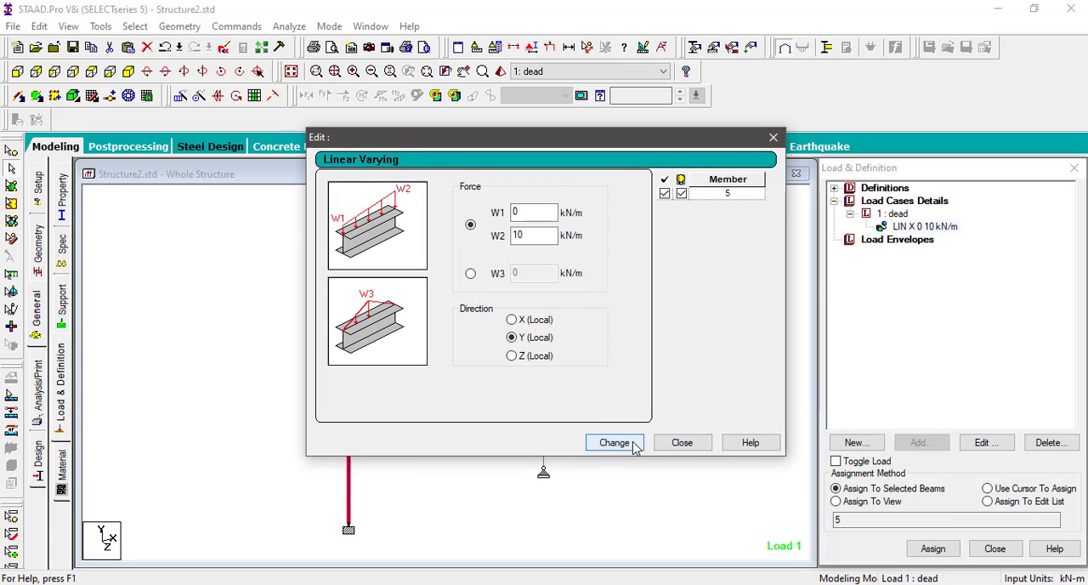
click(614, 442)
click(682, 442)
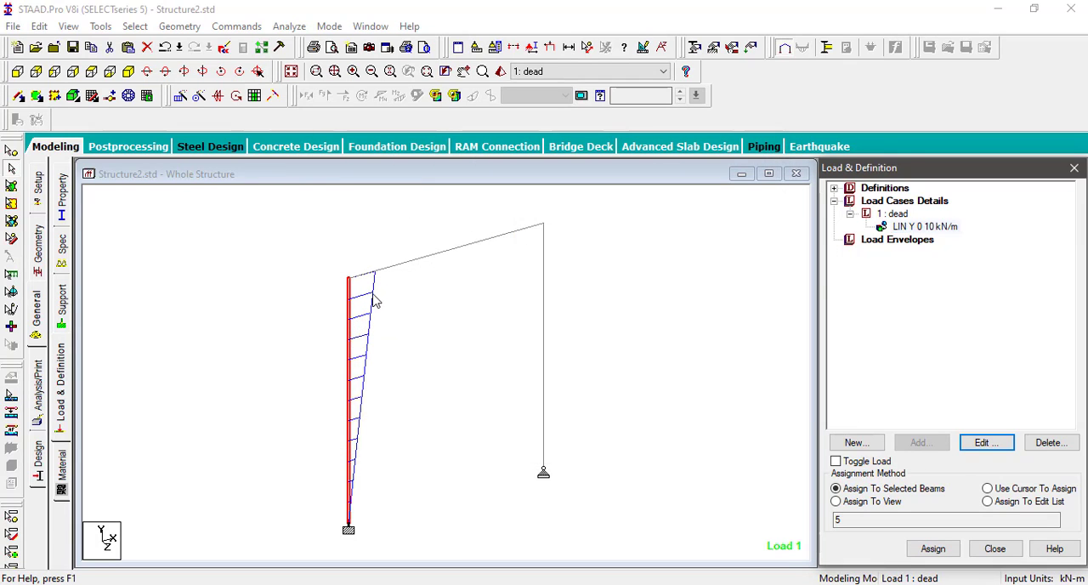
click(18, 73)
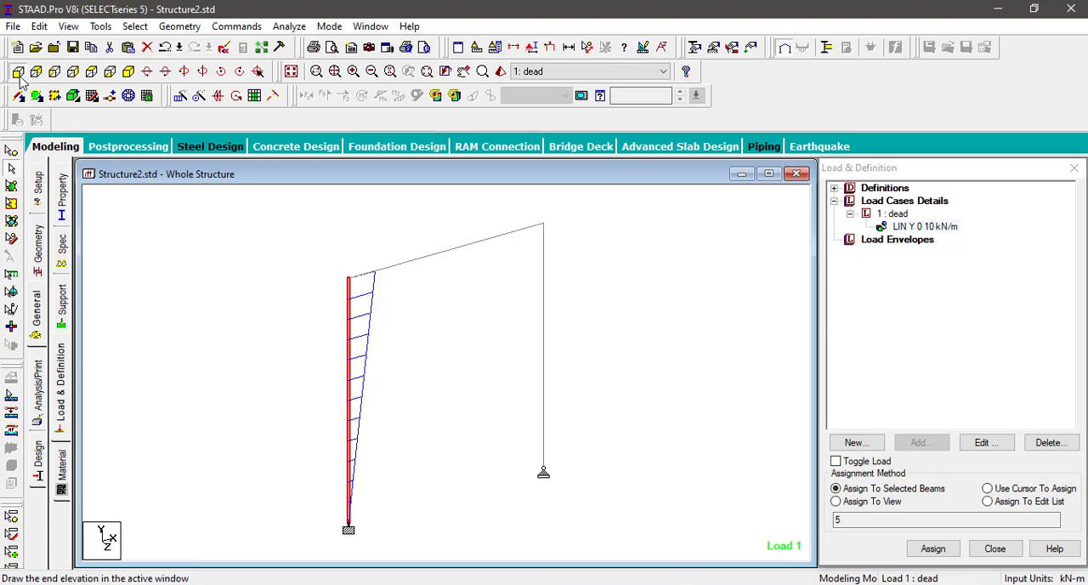
click(405, 318)
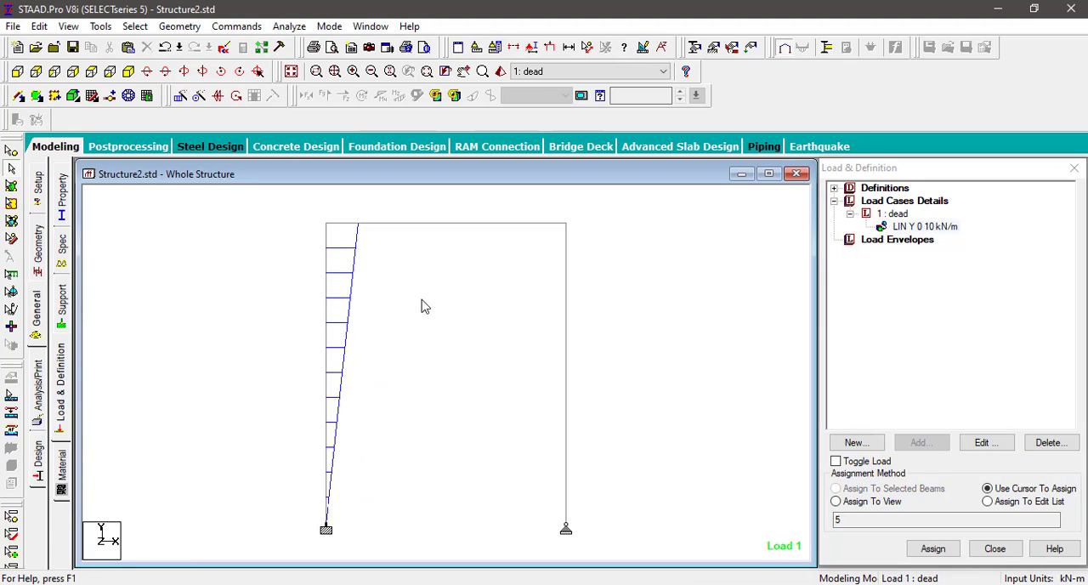
Step: Set W2 of the left column's linear varying load to -10 kN/m to reverse its direction
click(936, 228)
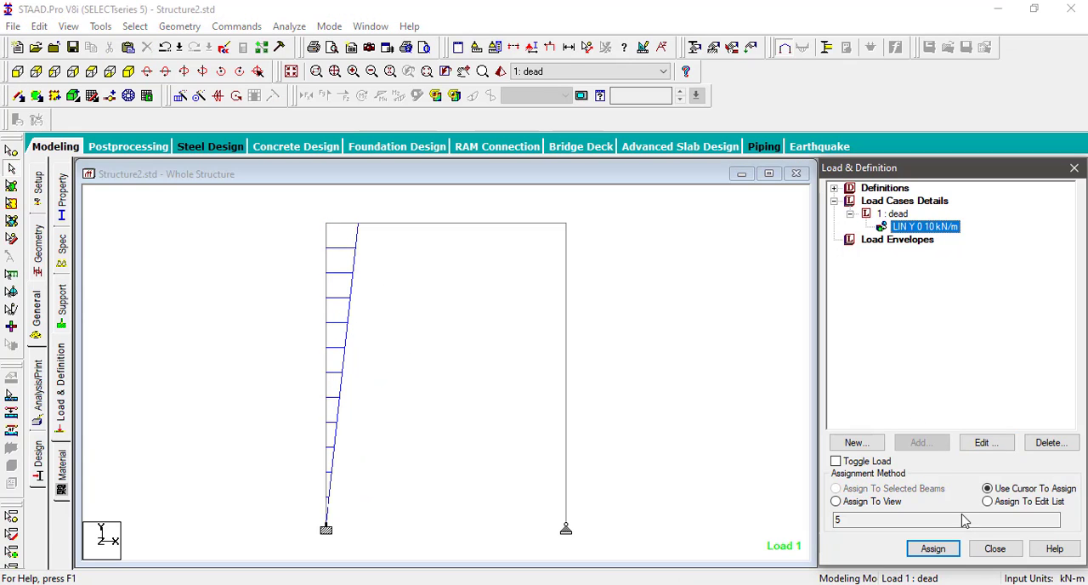
click(983, 442)
click(515, 236)
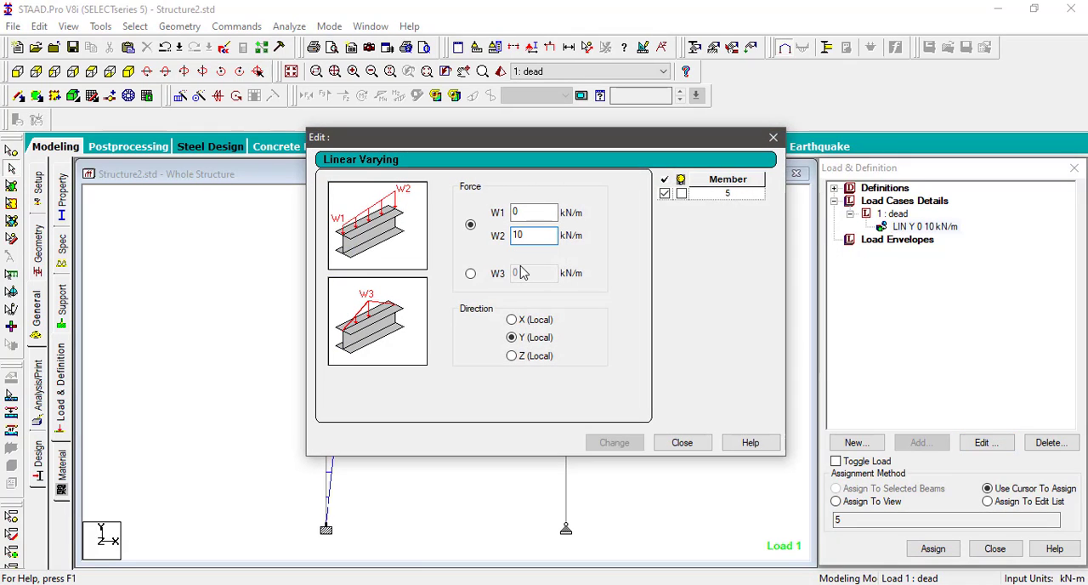
text(-)
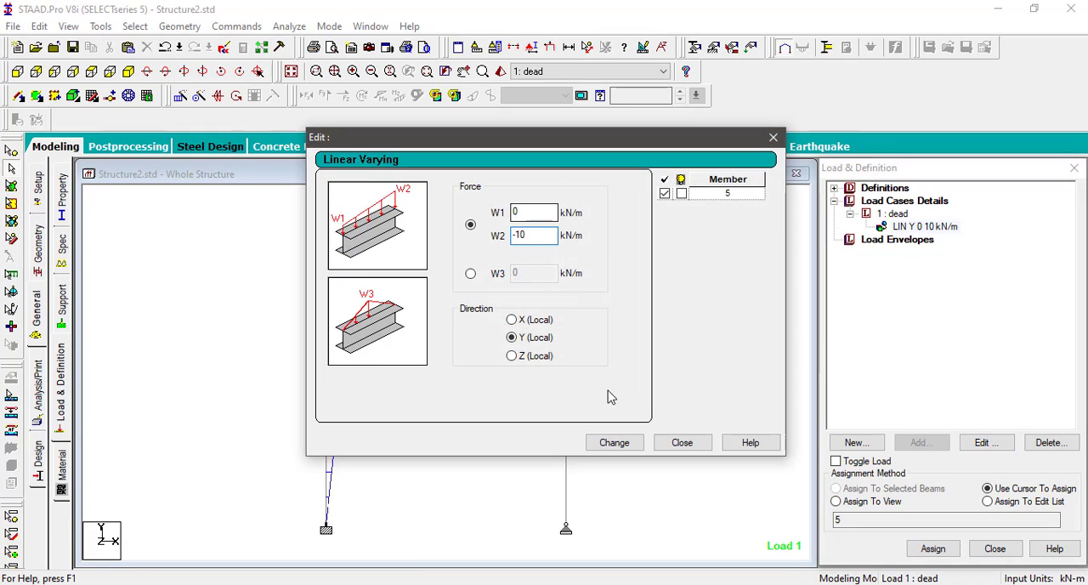
click(614, 442)
click(682, 442)
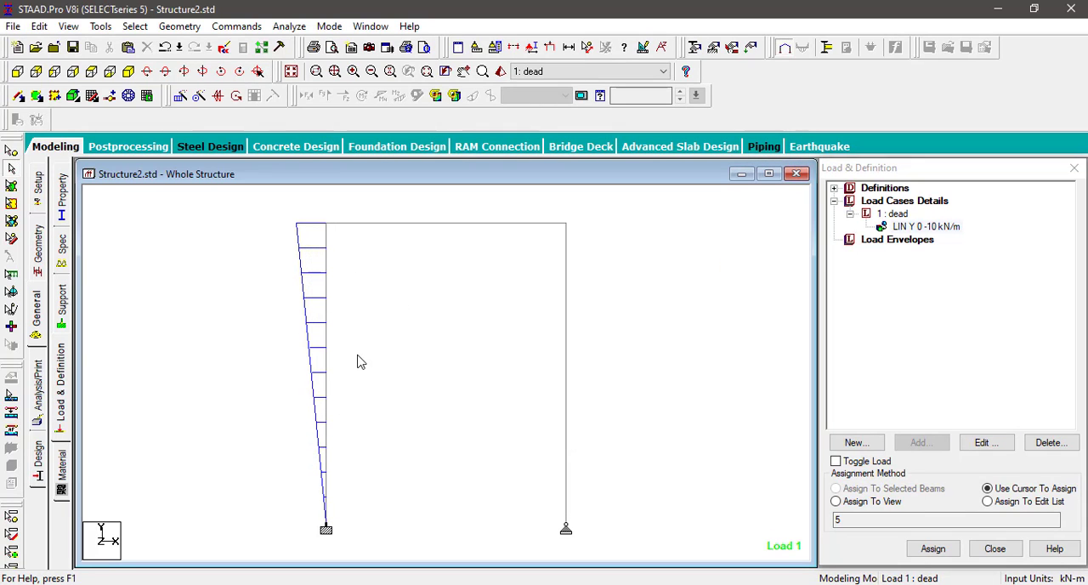
Step: Add a uniform member force of -15 kN/m in GY to the dead load case, with d1 0 and d2 2 m
click(893, 214)
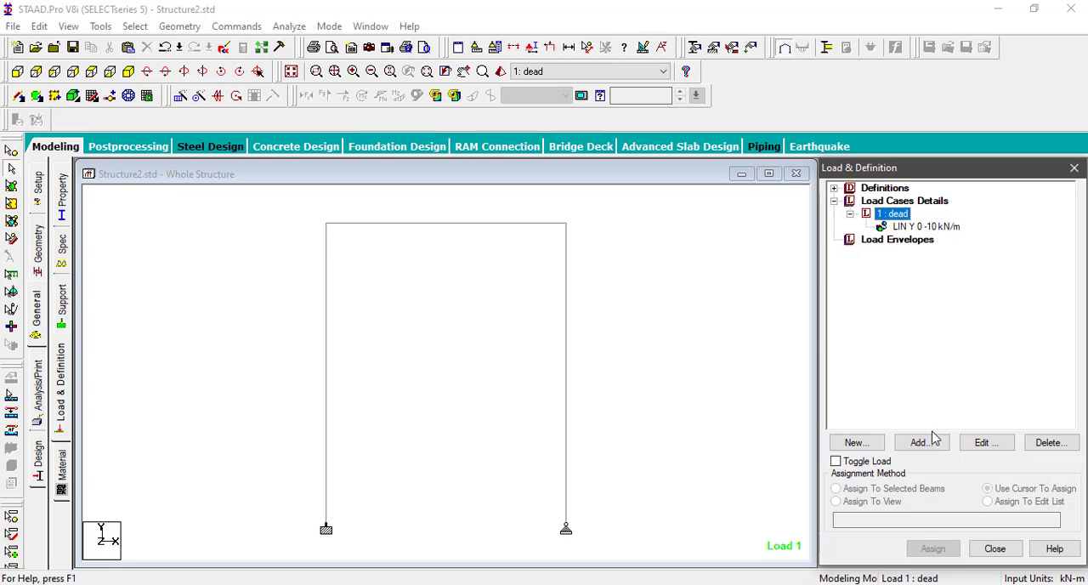
click(922, 443)
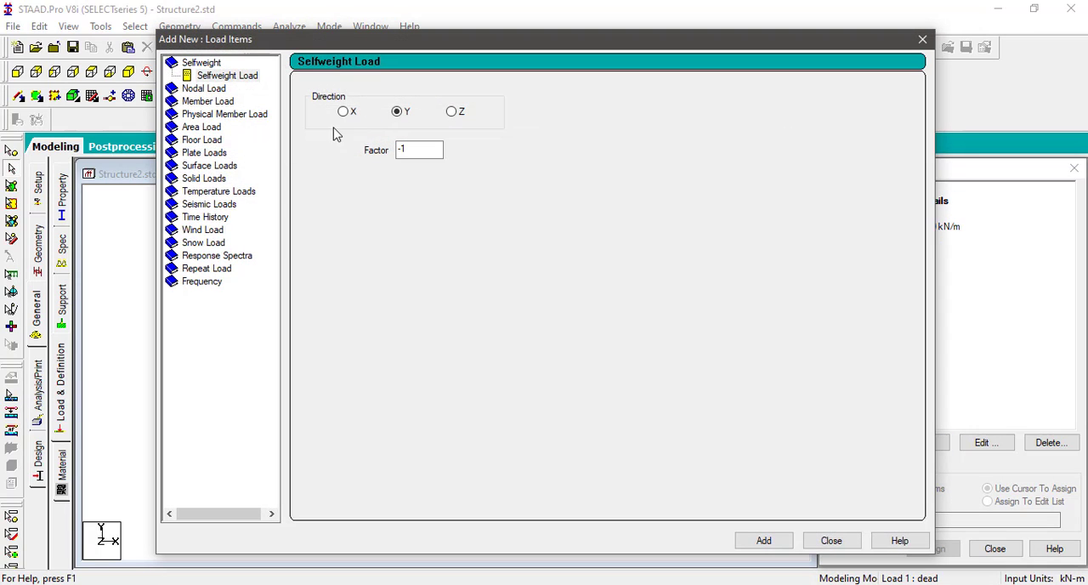
click(208, 103)
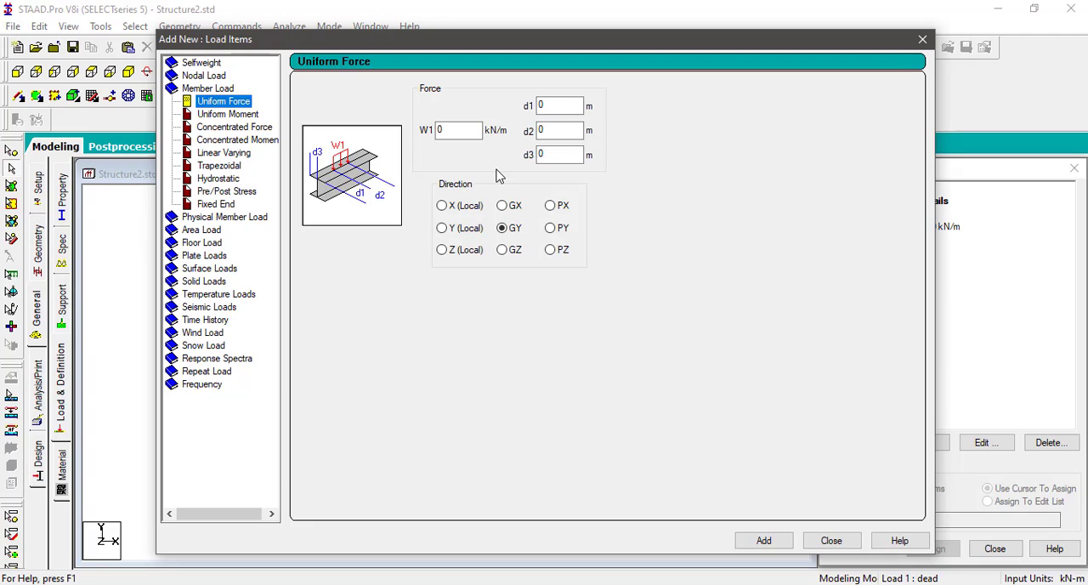
double_click(457, 130)
text(-15)
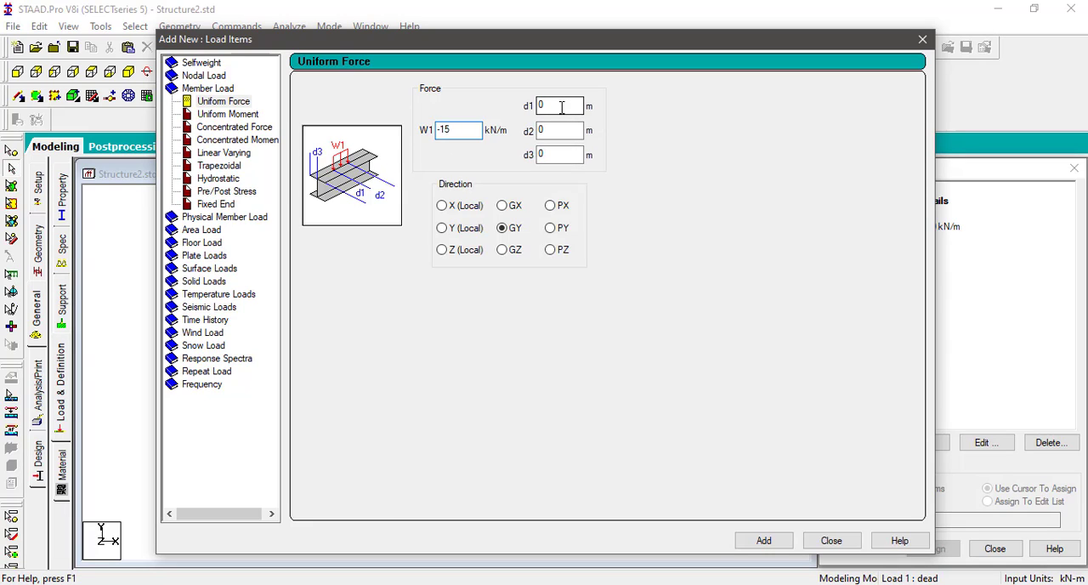
click(561, 106)
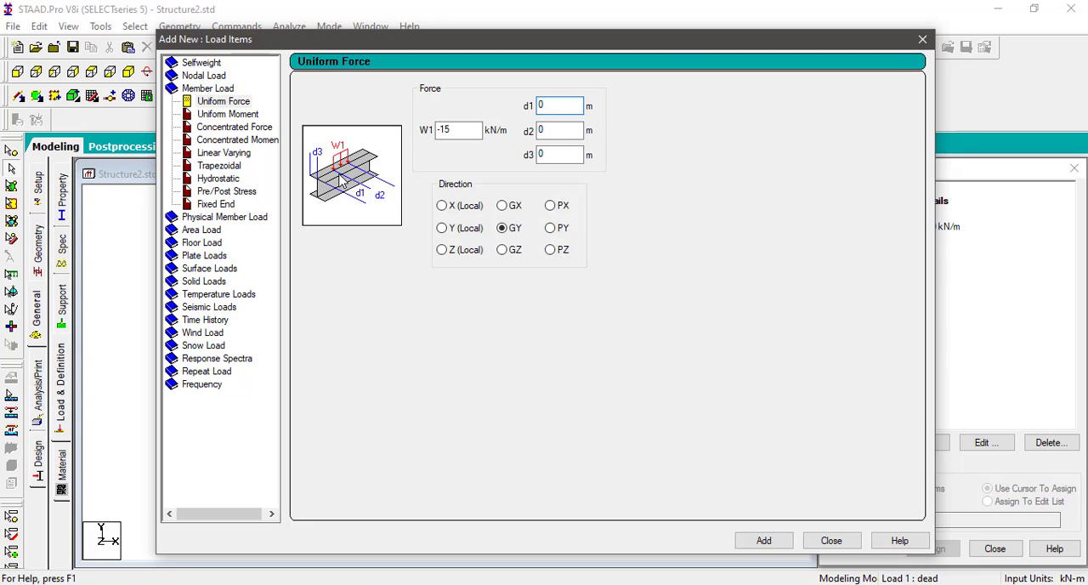
click(562, 129)
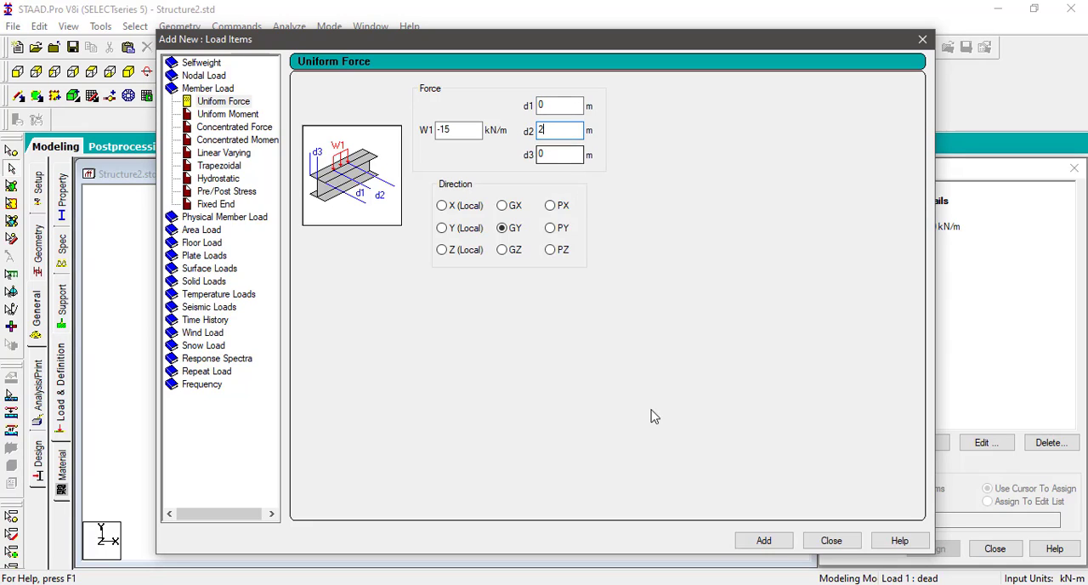
click(771, 544)
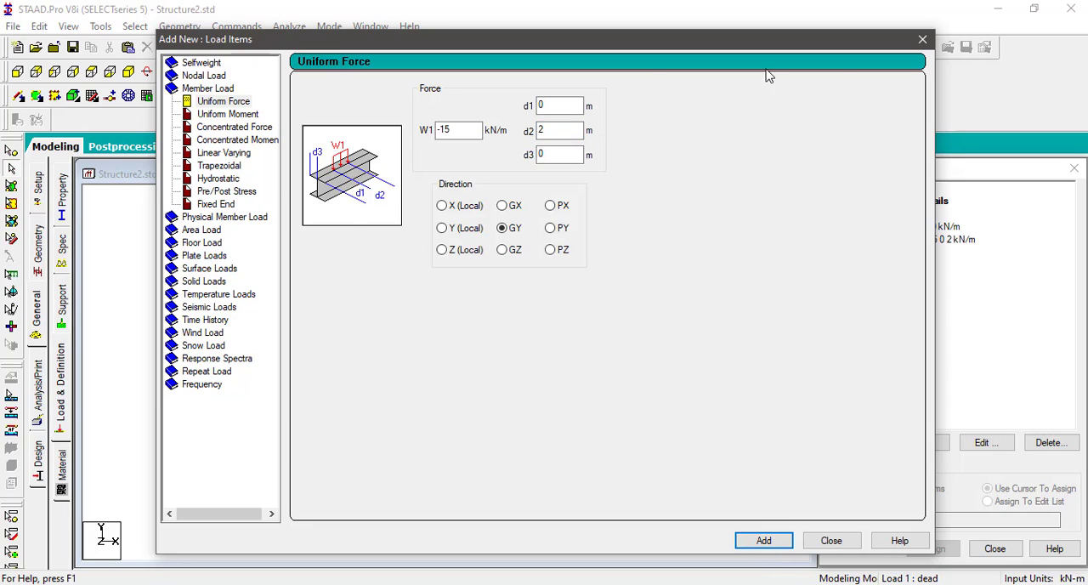
Step: Add a concentrated member force of -25 kN in GY at d1 3 m to the dead load case
click(226, 130)
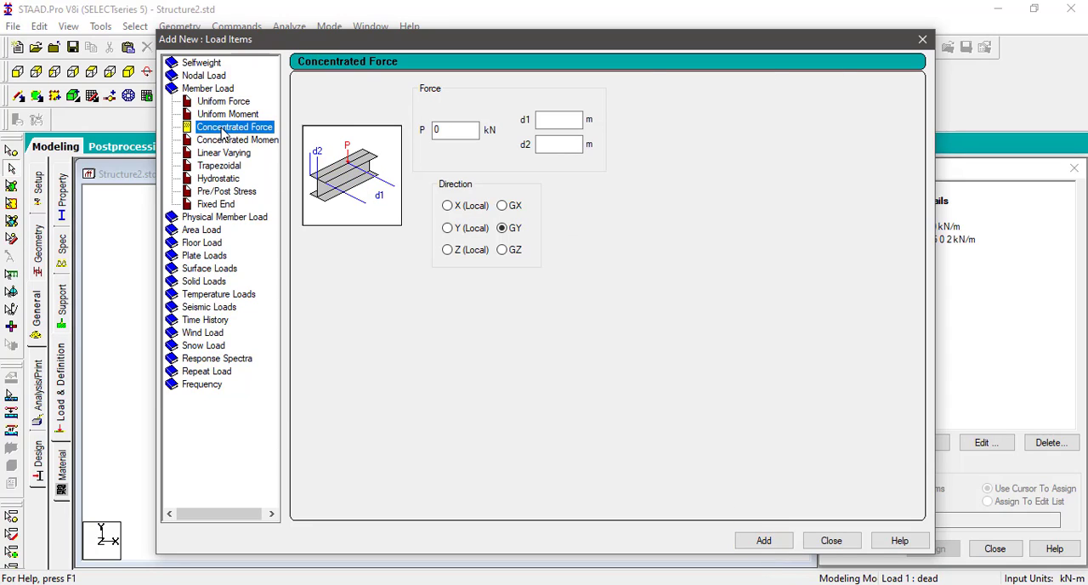
double_click(455, 130)
key(BackSpace)
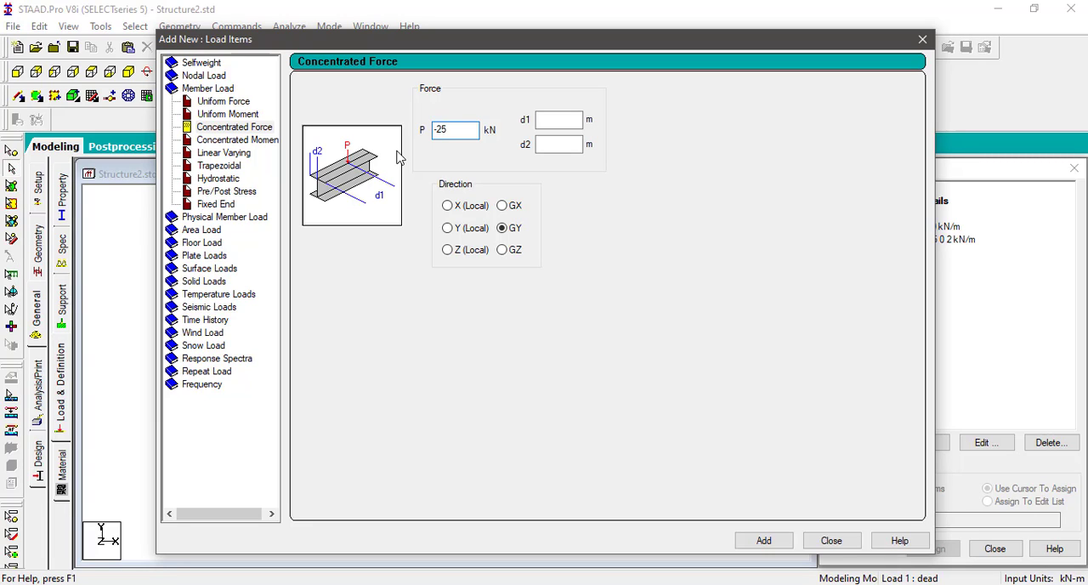
click(549, 119)
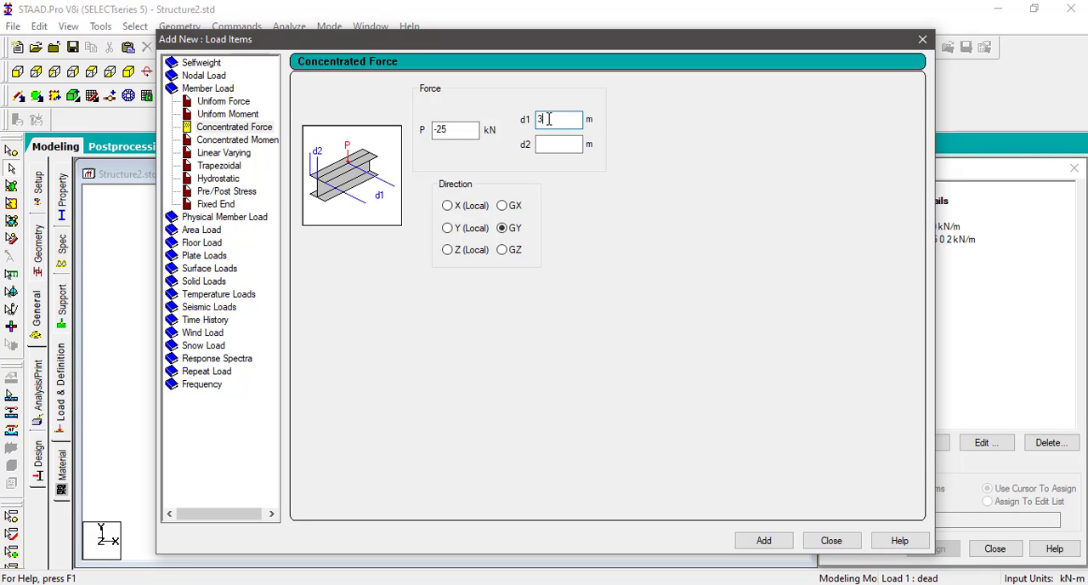
click(763, 541)
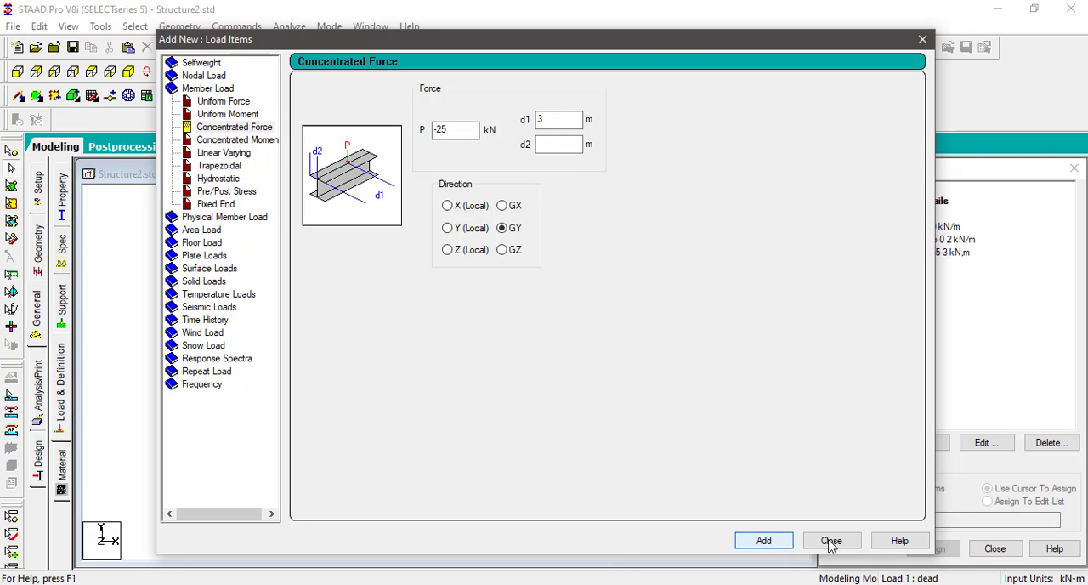
click(832, 542)
Step: Assign the -15 kN/m uniform load to the frame's top beam
click(934, 239)
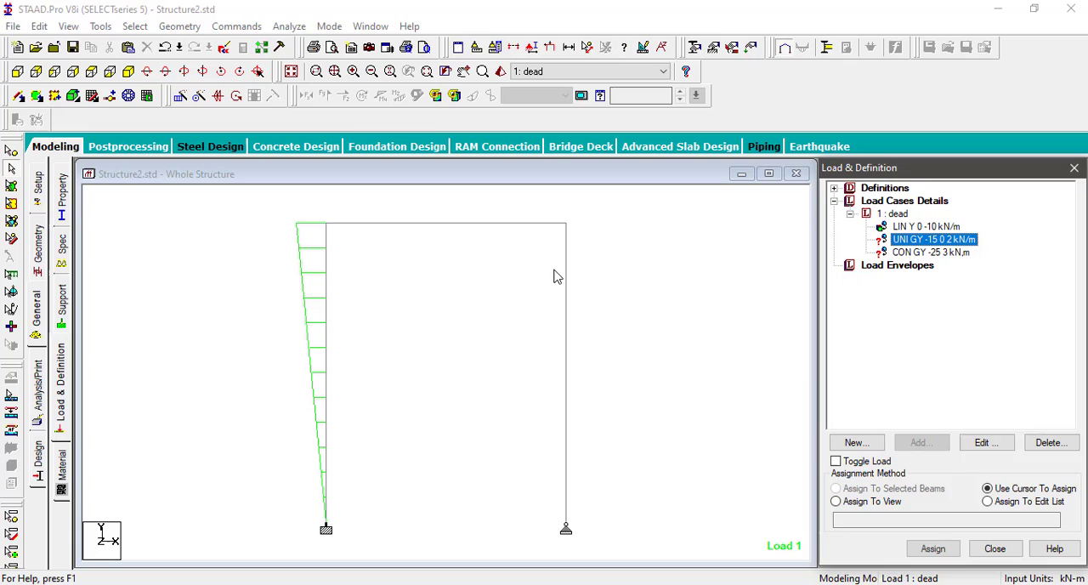
click(456, 225)
click(836, 488)
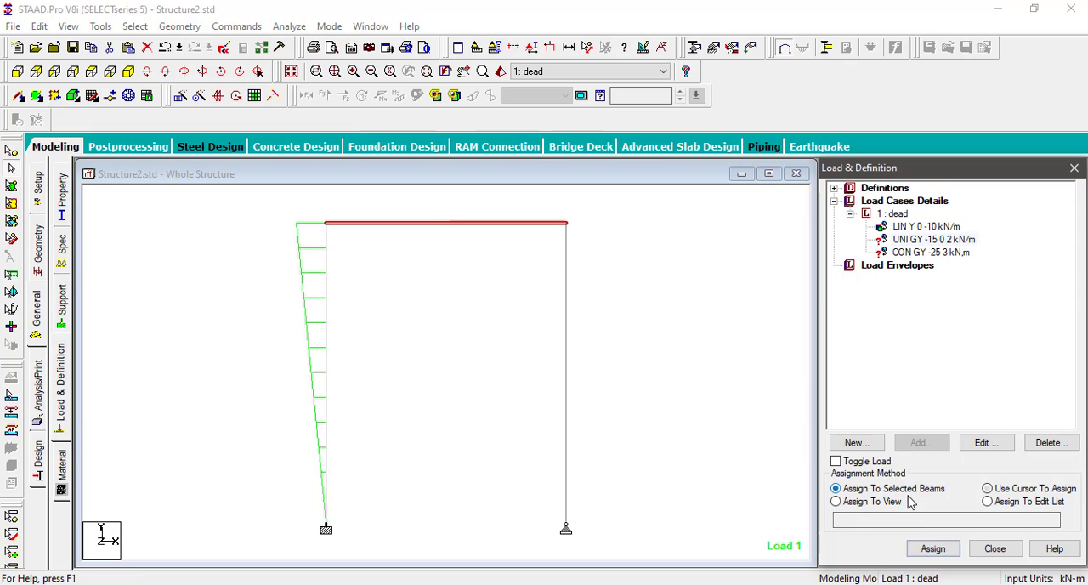
click(933, 549)
click(979, 408)
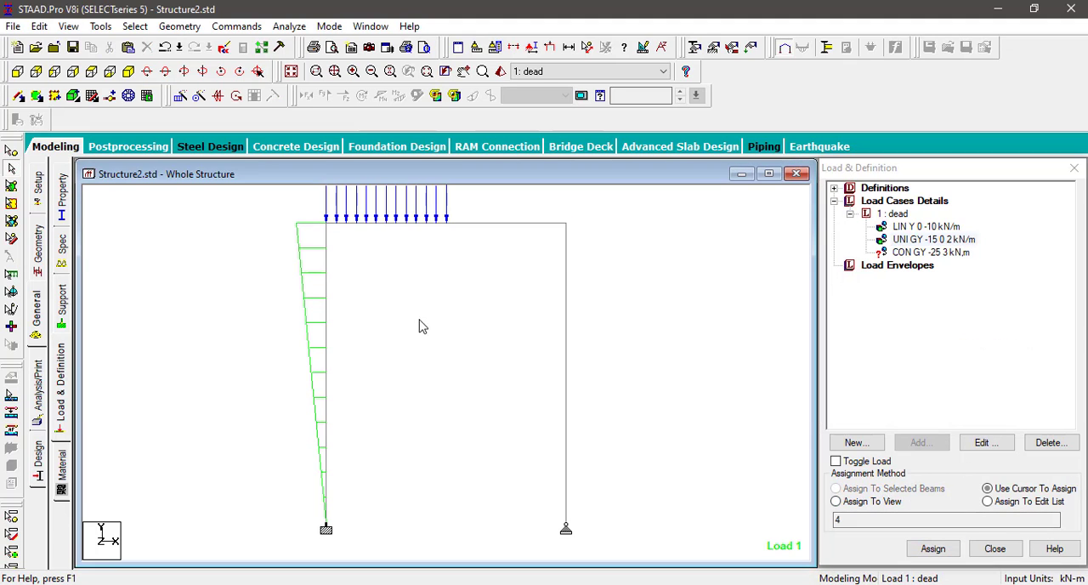
scroll(422, 326, down, 1)
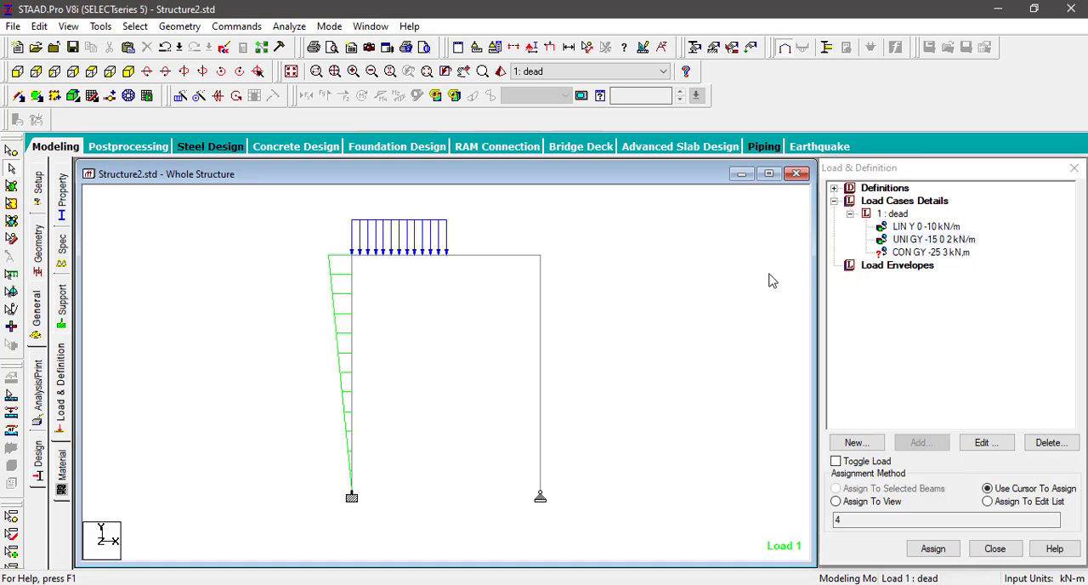
Step: Assign the -25 kN concentrated load to the frame's top beam
click(961, 252)
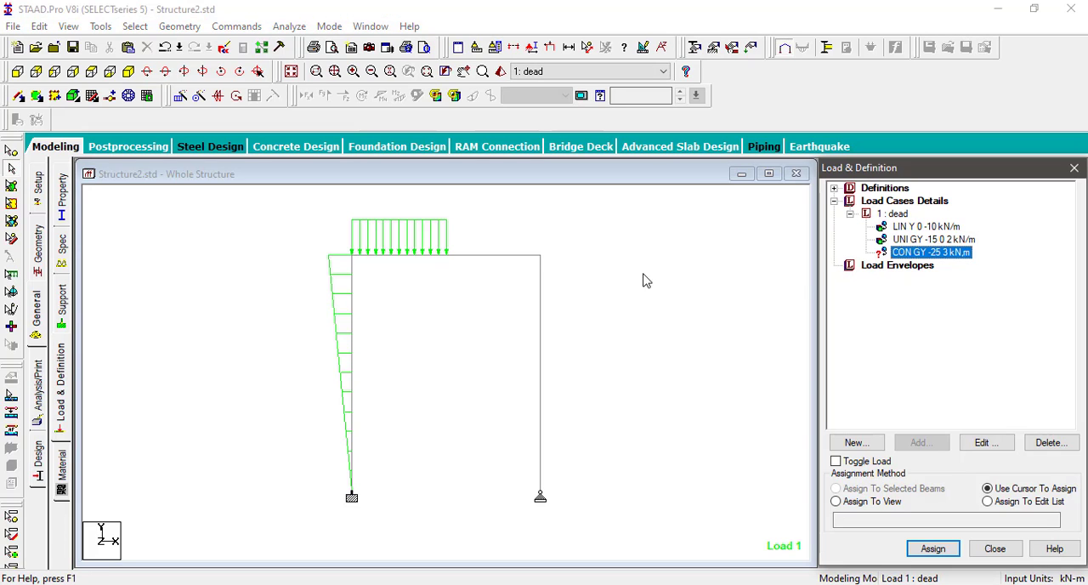
click(478, 257)
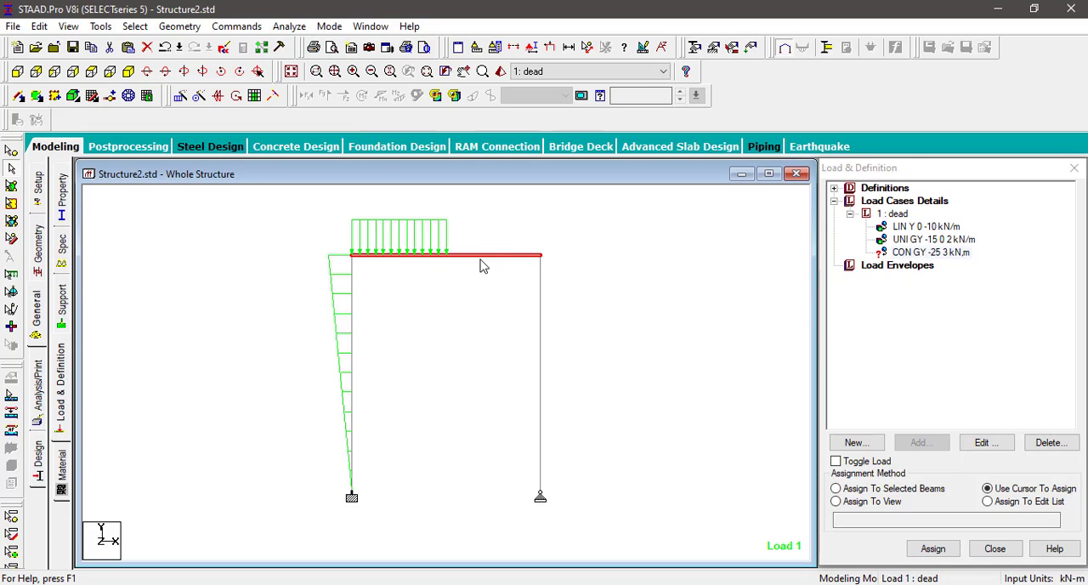
click(918, 490)
click(932, 549)
click(975, 408)
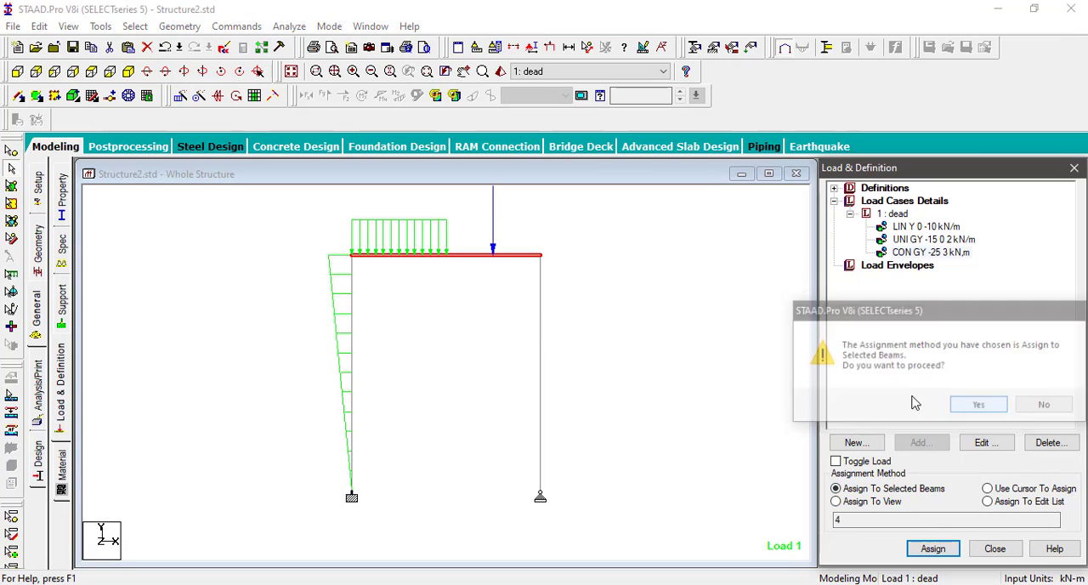
scroll(451, 320, down, 1)
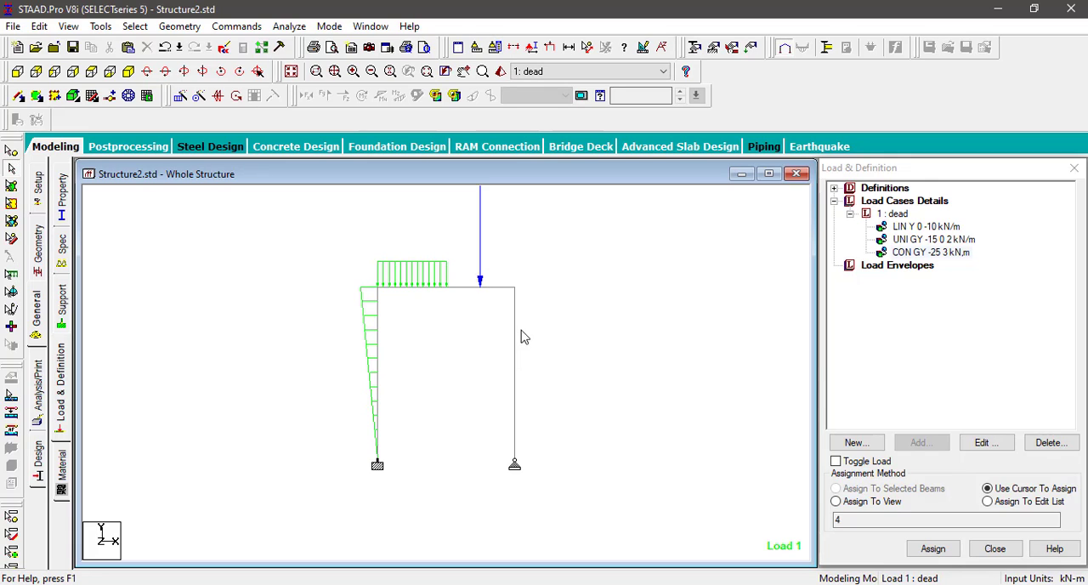
Step: Add a nodal load with Fx -20 kN to the dead load case
click(897, 214)
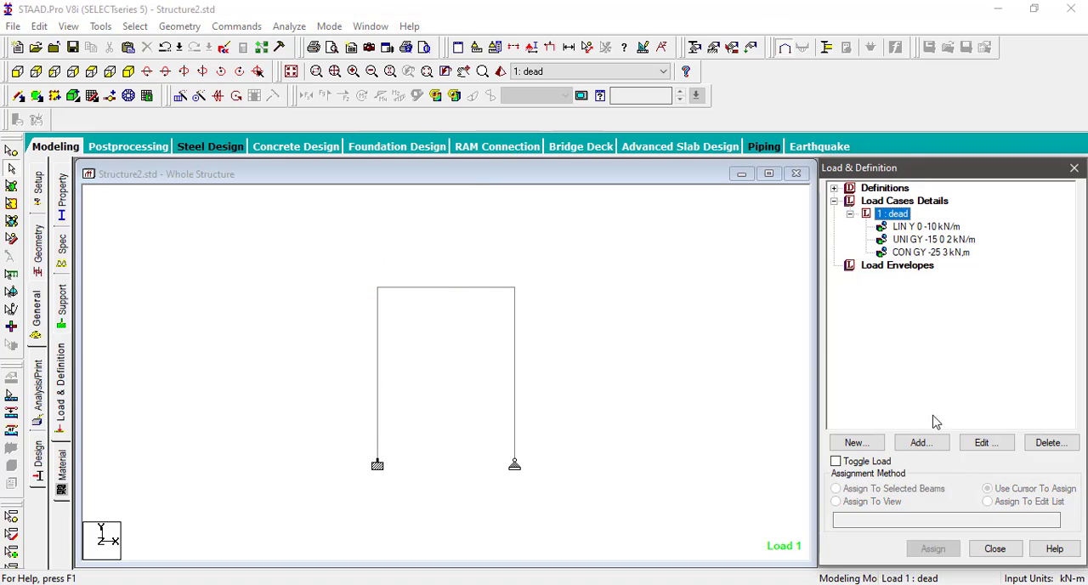
click(921, 442)
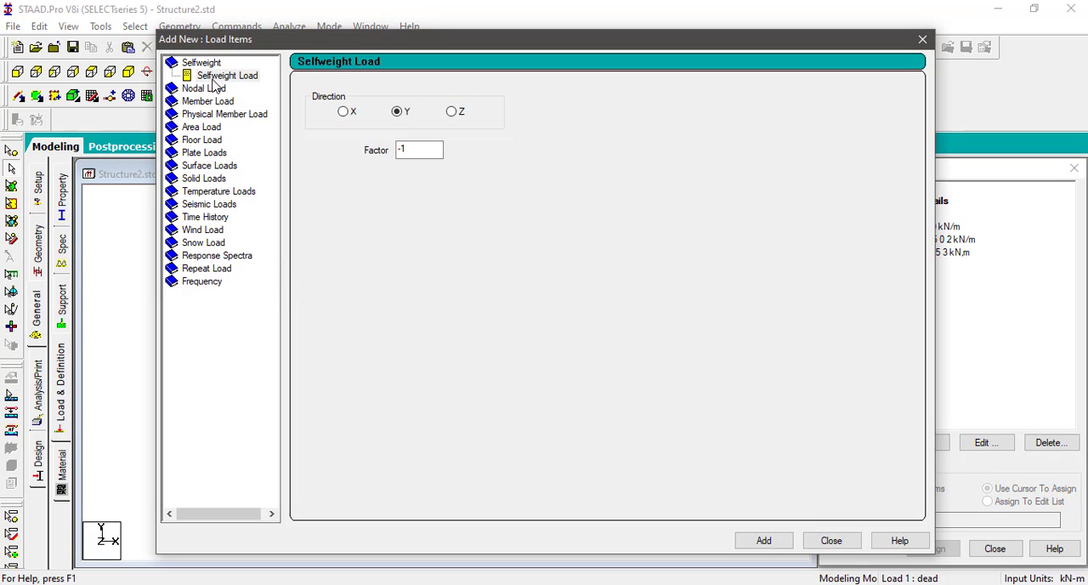
click(206, 89)
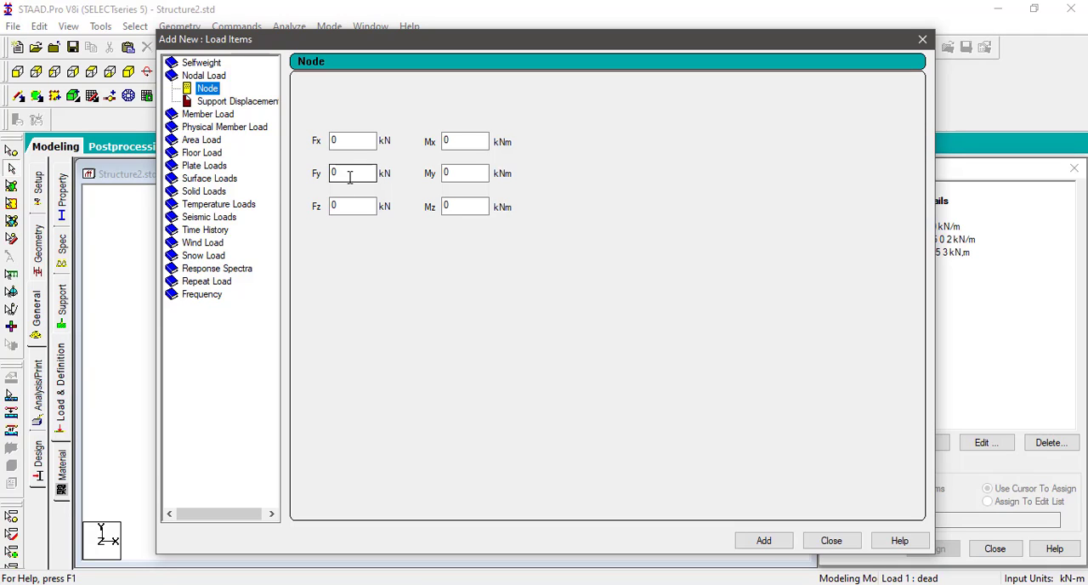
click(363, 140)
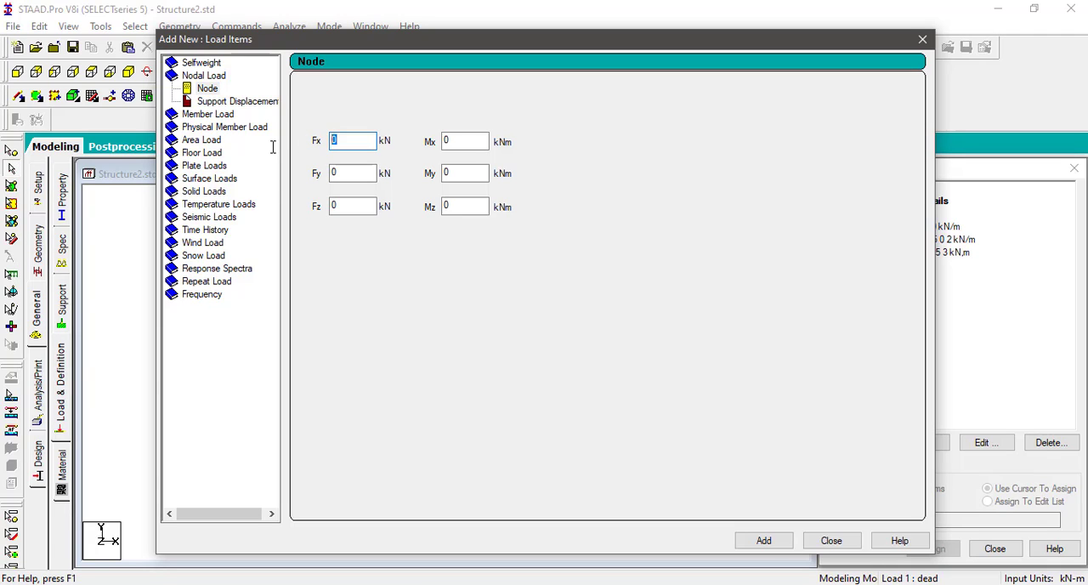
text(-20)
click(765, 542)
click(831, 541)
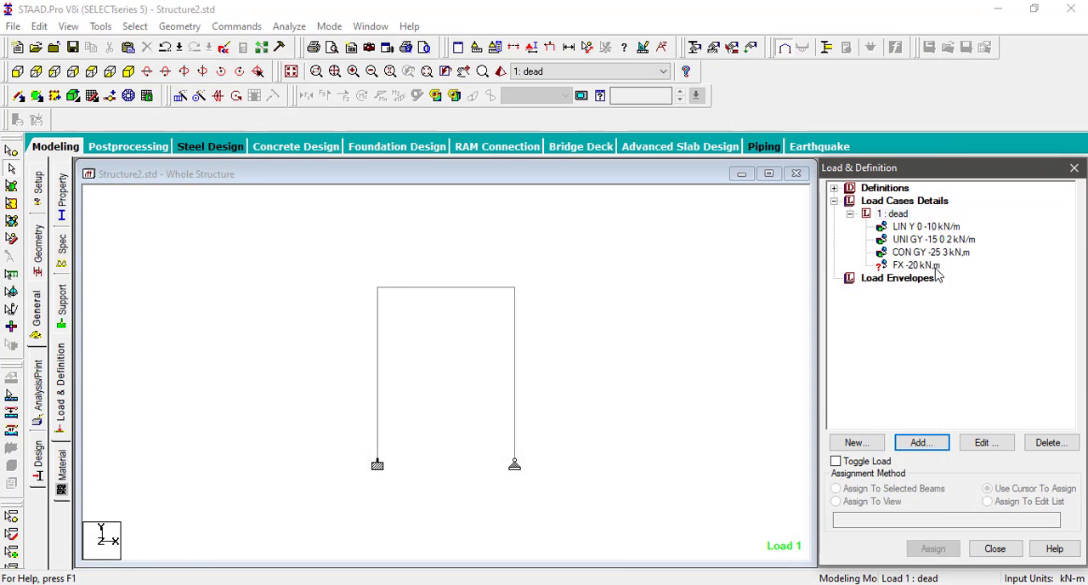
Step: Assign the Fx -20 kN nodal load to the selected node at the top of the frame's right column
click(931, 266)
drag(503, 275, 517, 292)
click(13, 150)
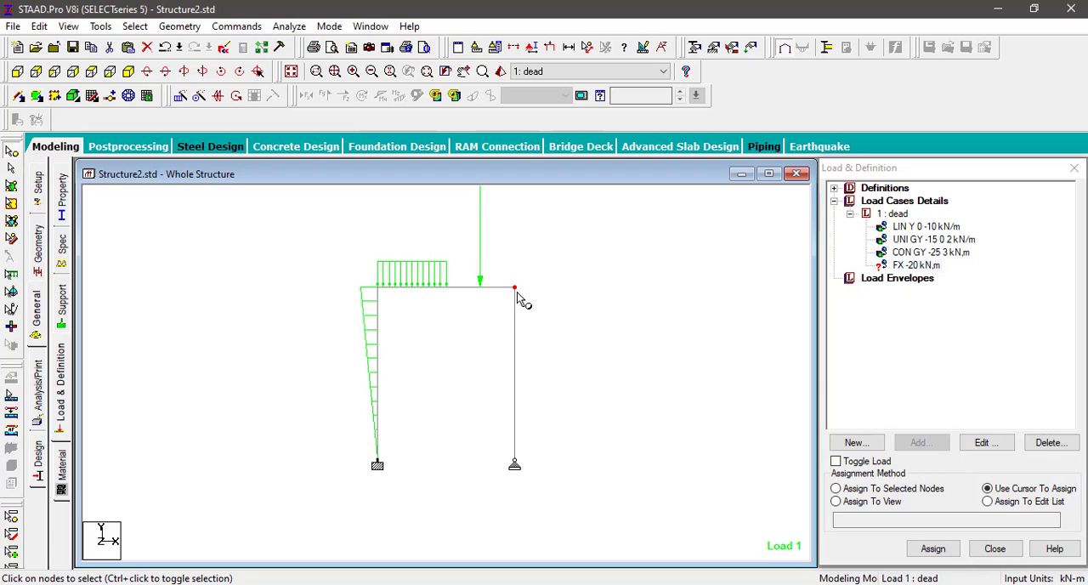
click(917, 267)
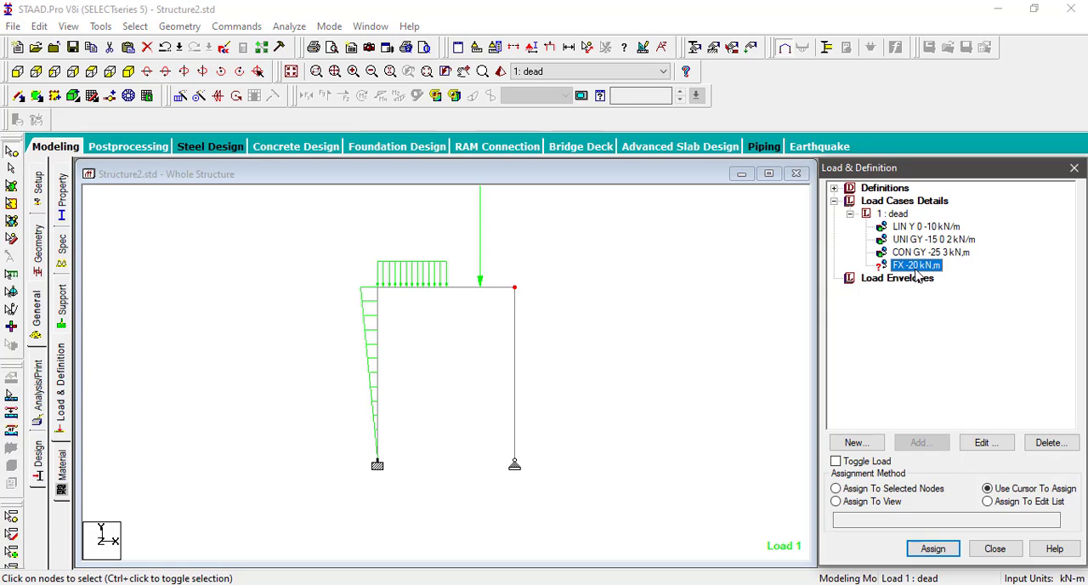
click(892, 488)
click(933, 549)
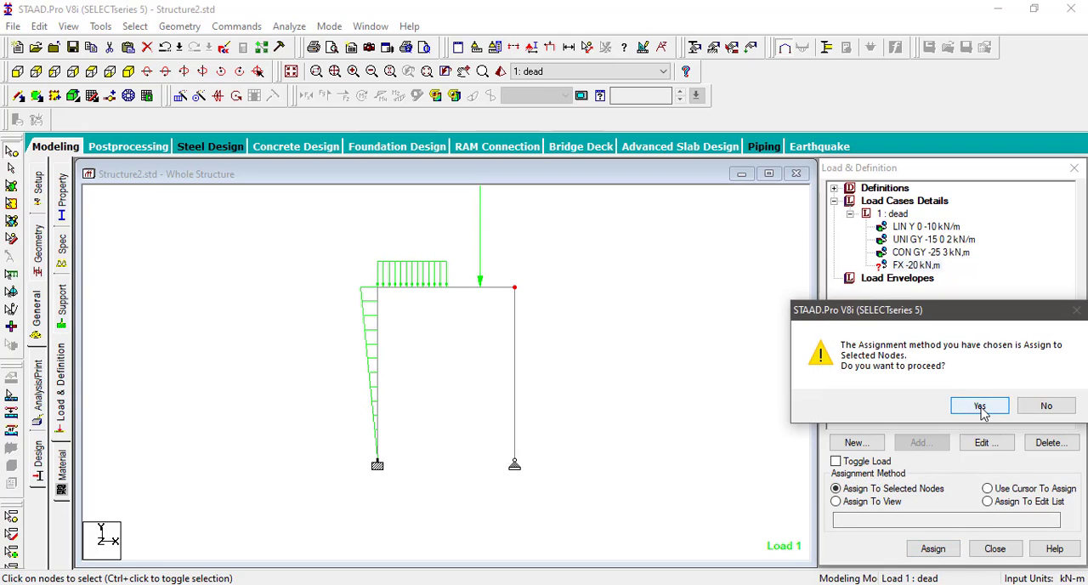
click(975, 405)
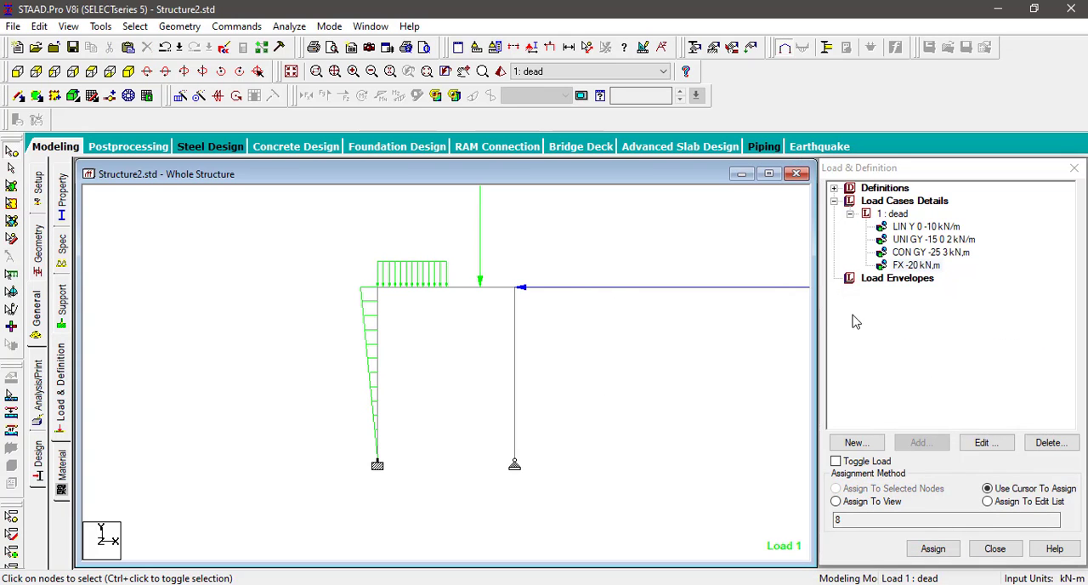
Step: Add a concentrated member force of -15 kN in the GX direction to the dead load case
click(894, 214)
click(920, 442)
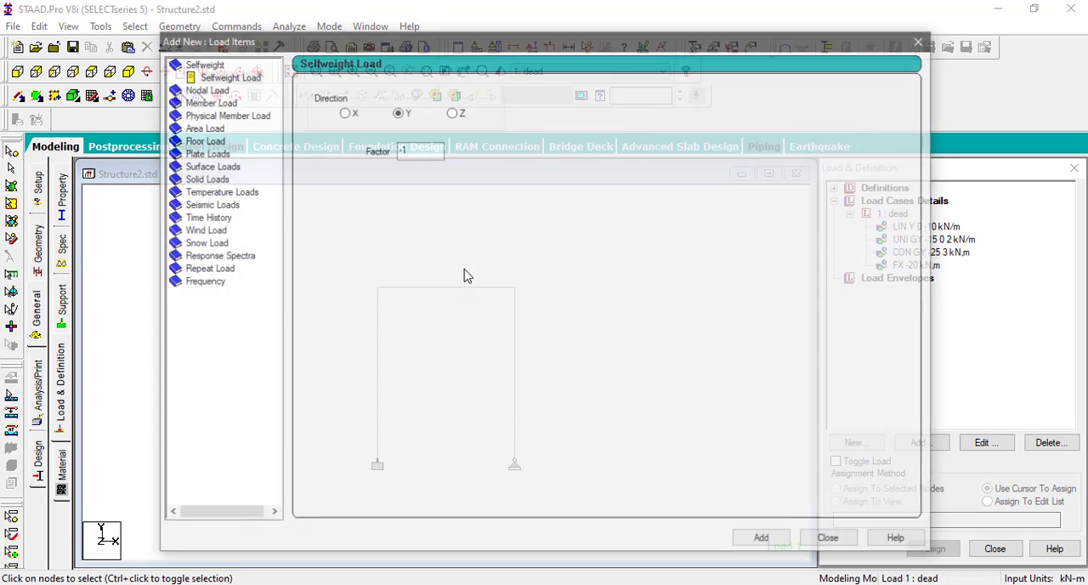
double_click(208, 101)
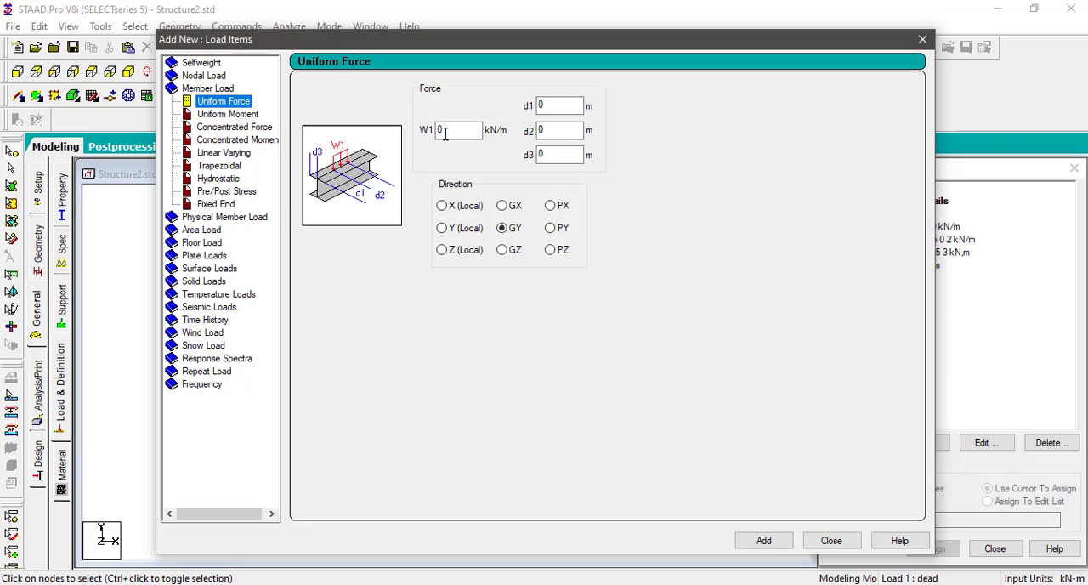
click(223, 127)
double_click(439, 130)
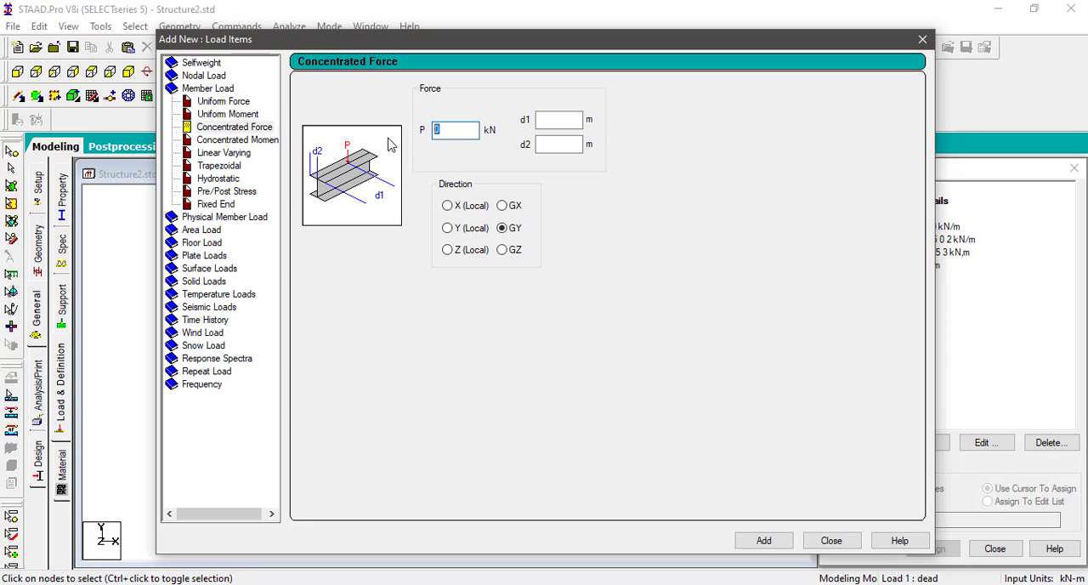
text(-15)
click(503, 207)
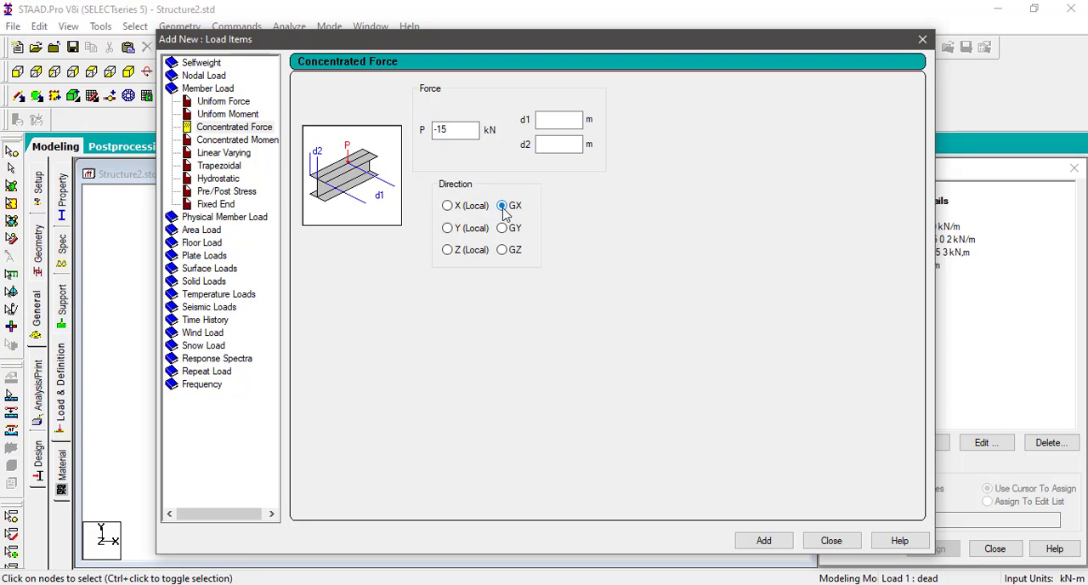
click(764, 543)
click(829, 542)
Step: Assign the -15 kN GX concentrated load to the frame's right column
click(927, 281)
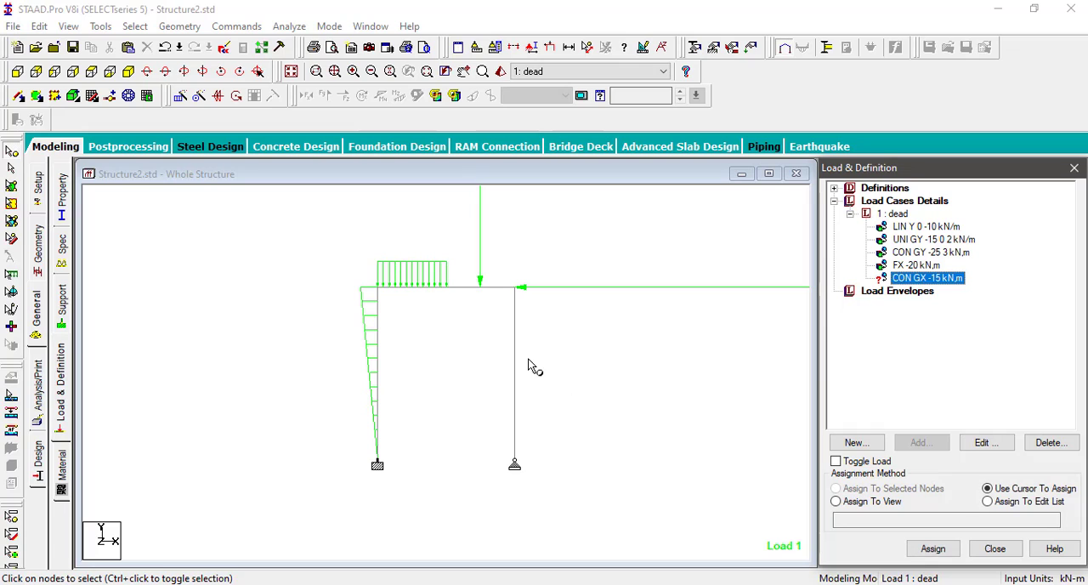
click(12, 166)
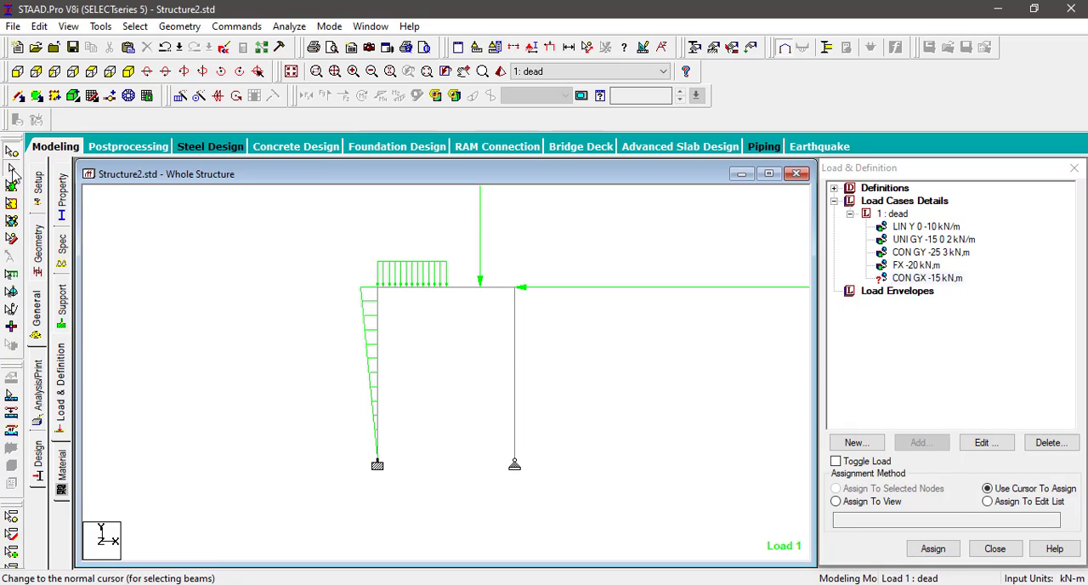
click(516, 398)
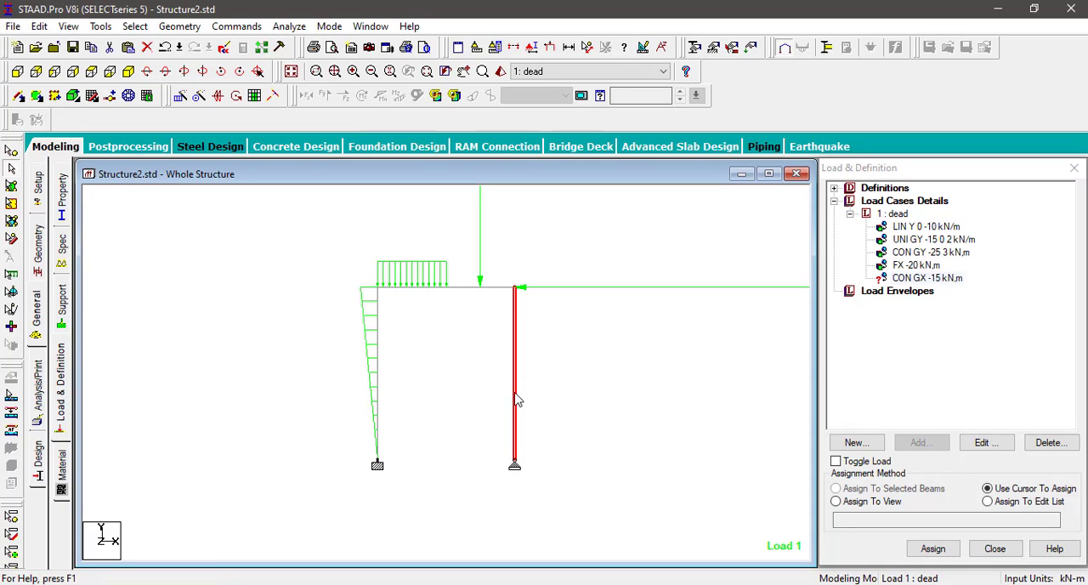
click(933, 281)
click(903, 491)
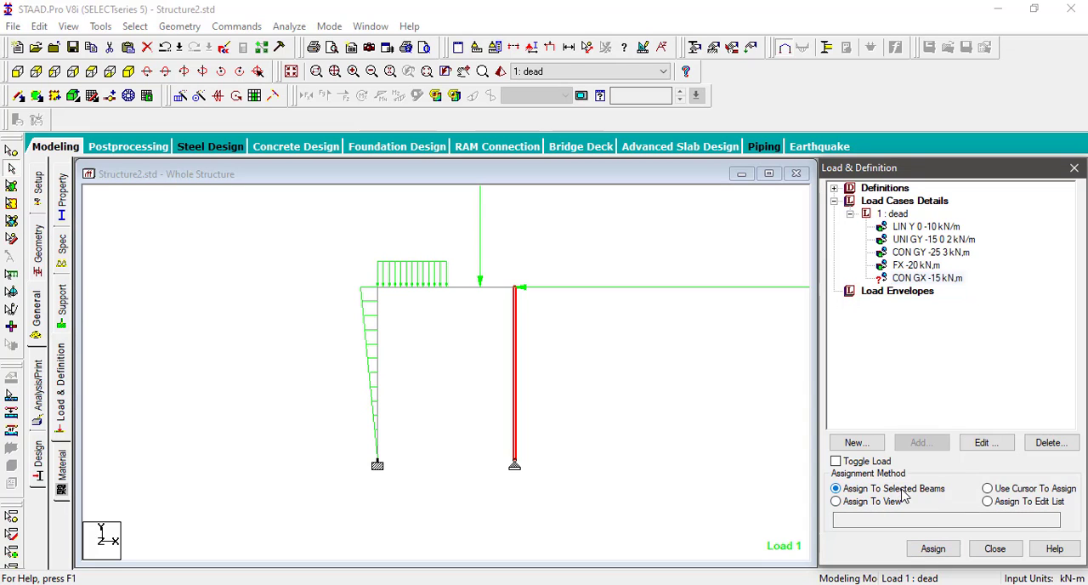
click(934, 549)
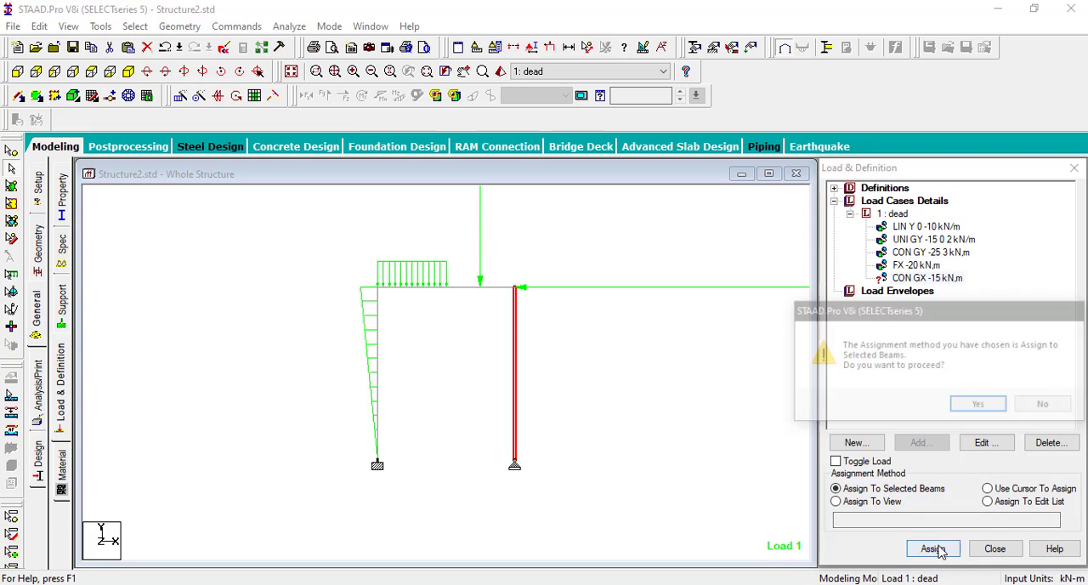
click(978, 404)
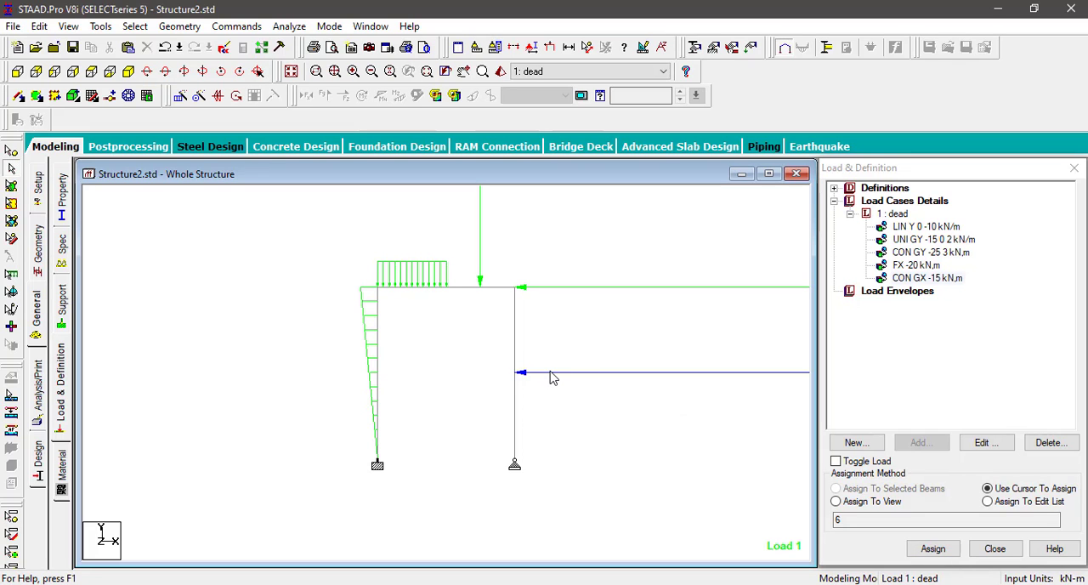
Step: Add a Perform Analysis command with the No Print option to the model
click(39, 392)
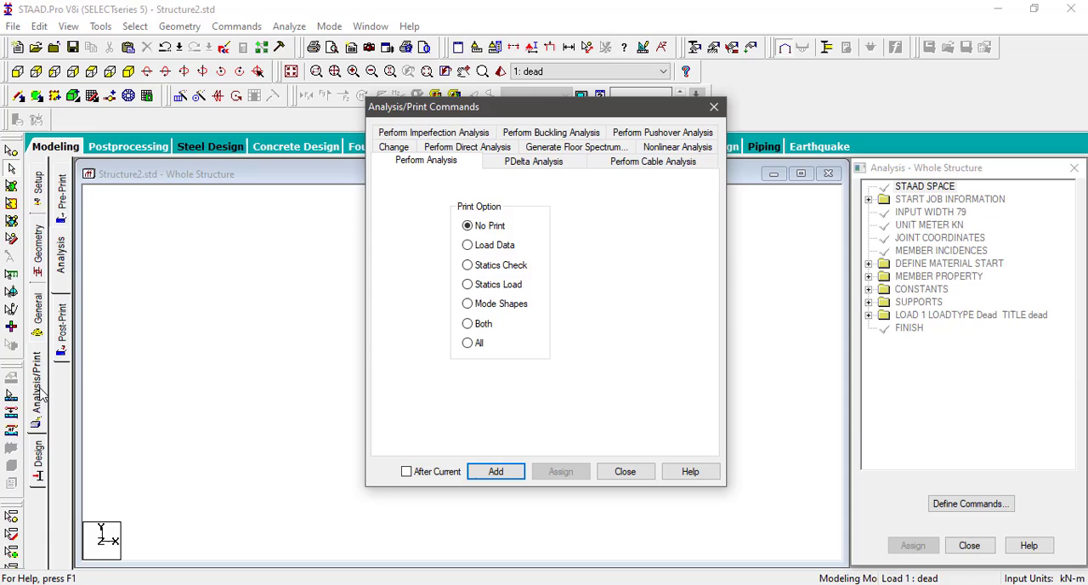
click(496, 472)
click(624, 472)
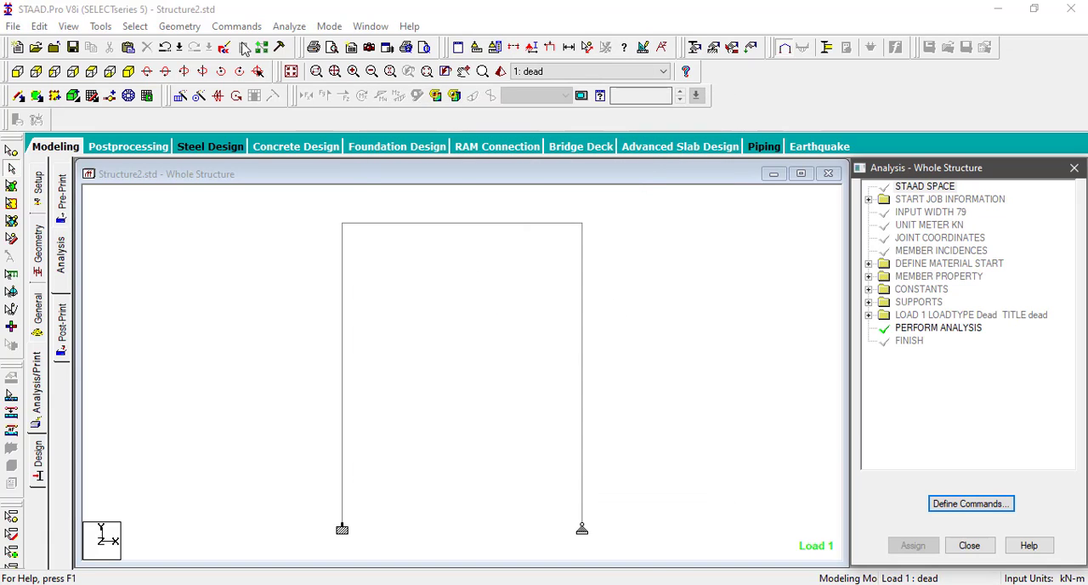
Step: Save the structure, run the analysis and go to post-processing mode with the dead load case selected
click(288, 27)
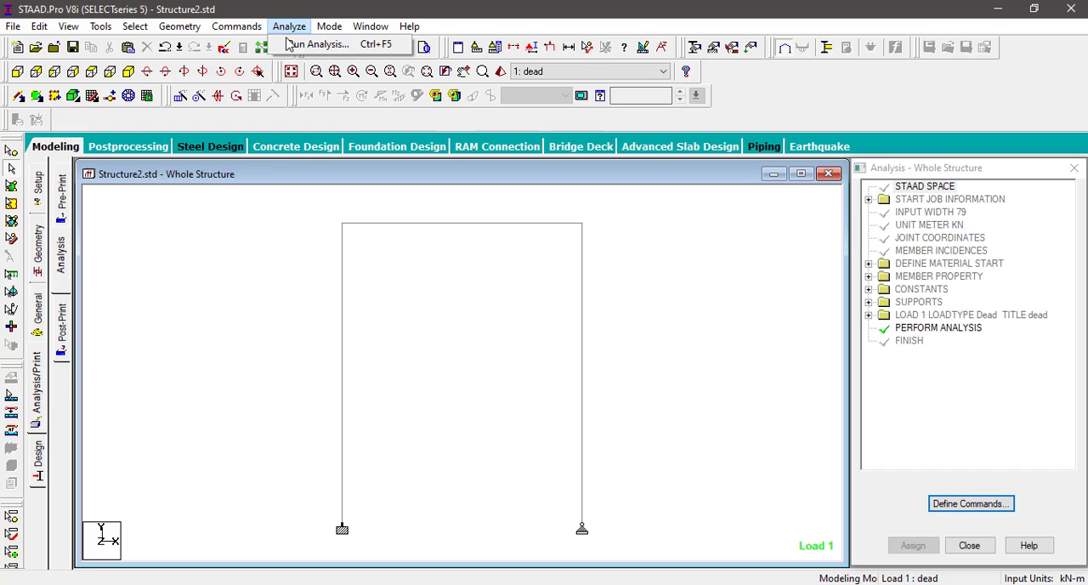
click(291, 46)
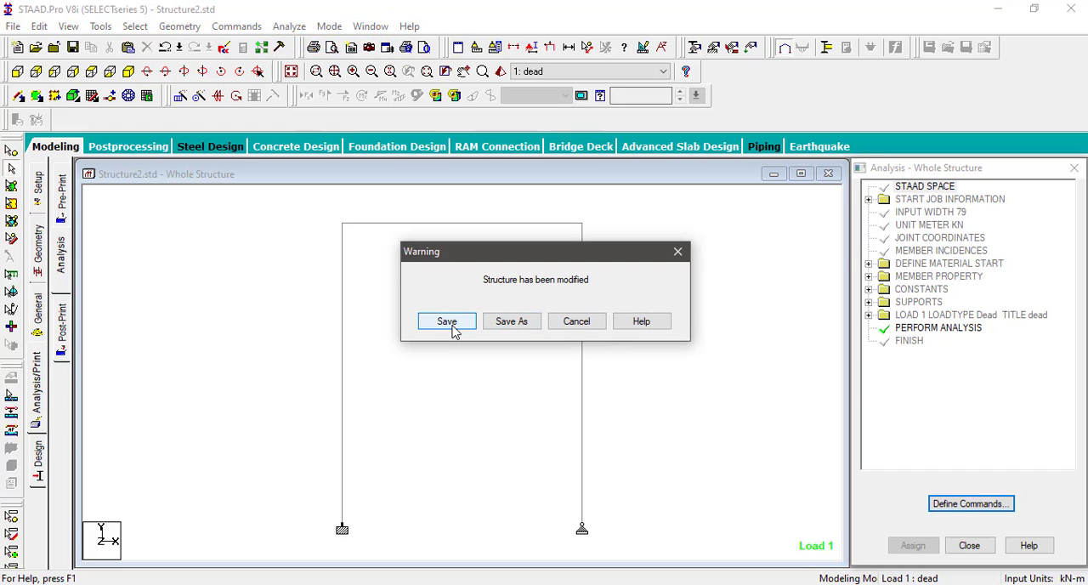
click(453, 330)
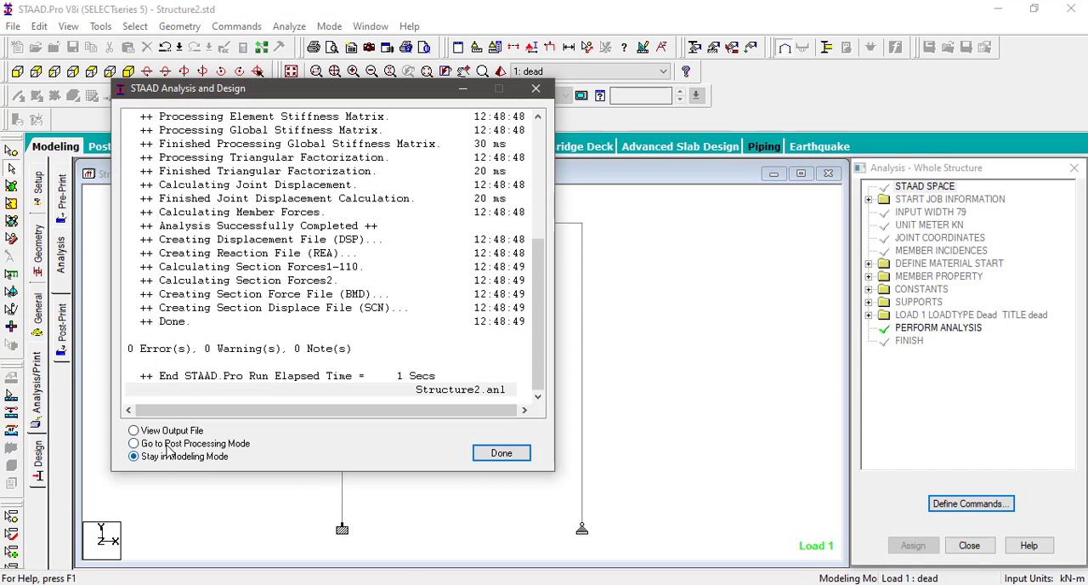
click(503, 454)
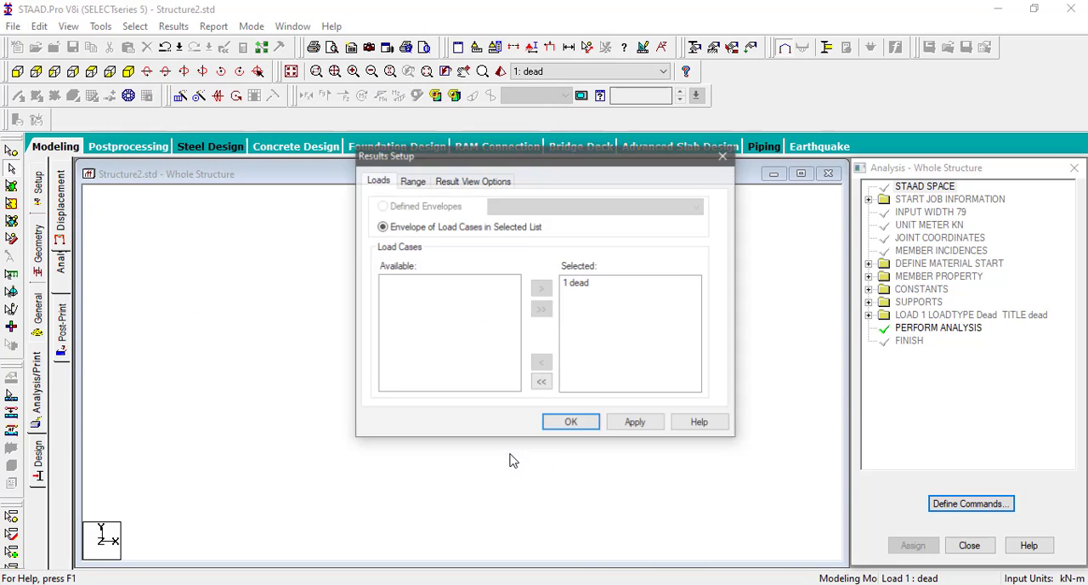
click(572, 424)
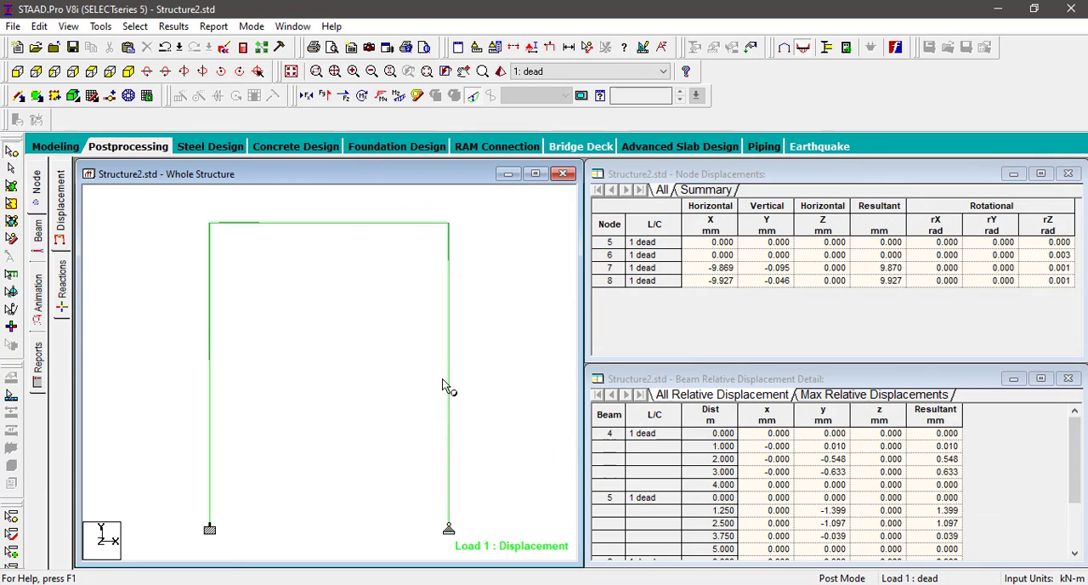
Step: Close the node and beam relative displacement tables and maximize the whole-structure view
click(1069, 173)
click(1068, 379)
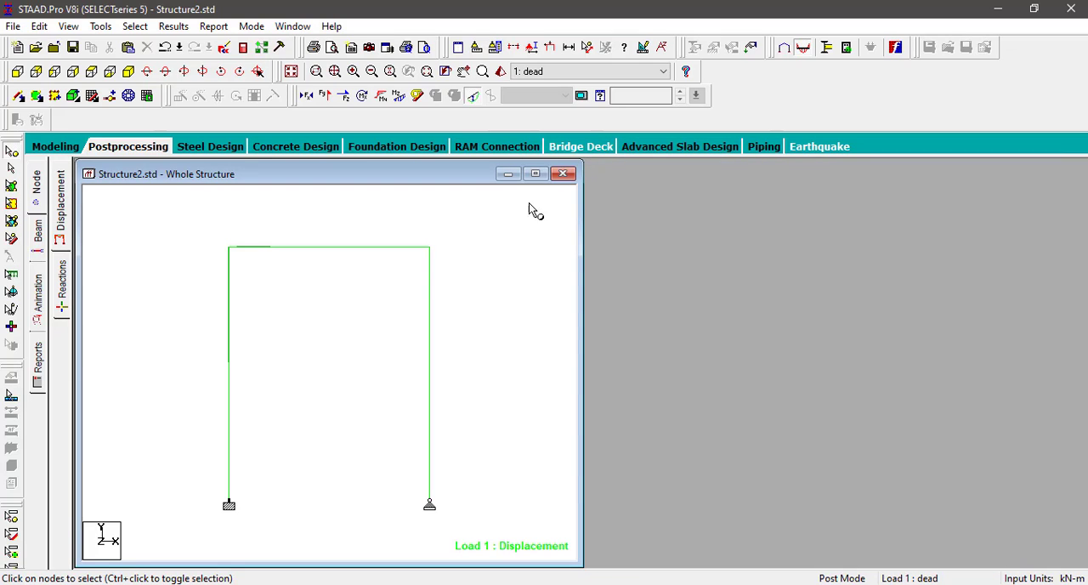
click(535, 174)
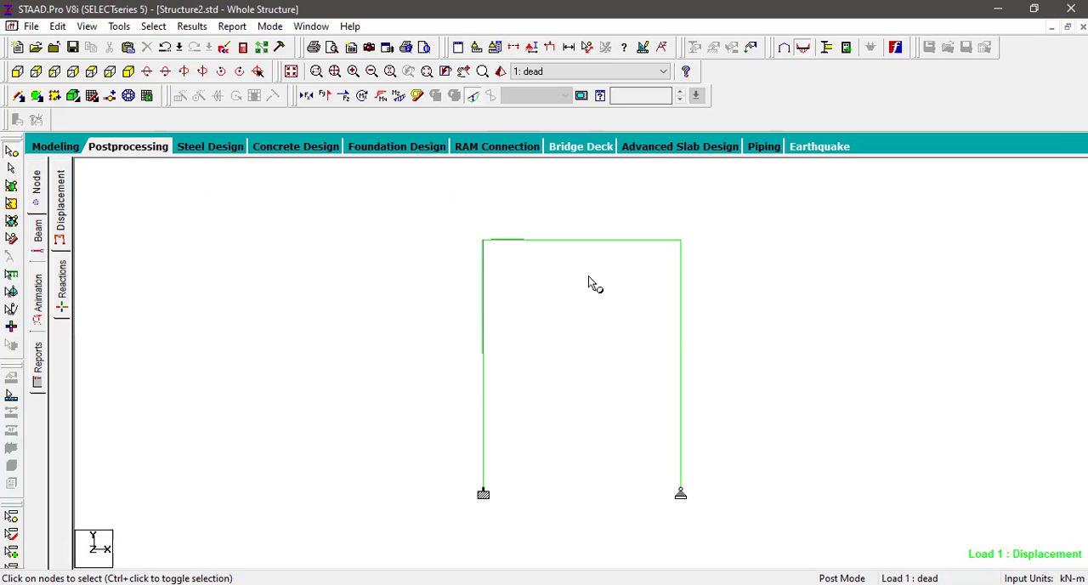
Step: Display the Bending Z and Shear Y diagrams and annotate all beams with bending end and maximum values and shear end values
click(401, 97)
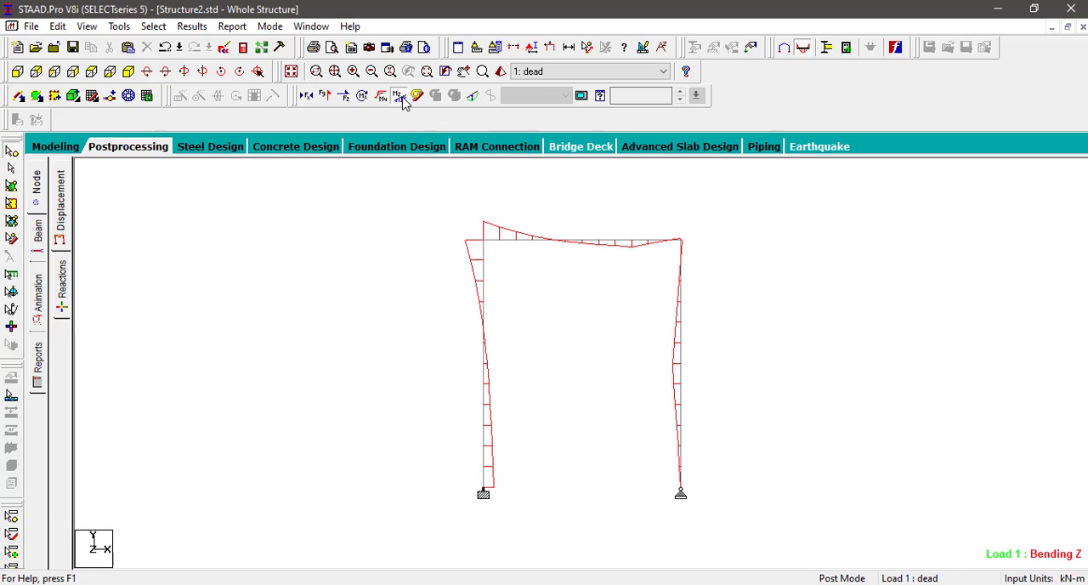
click(327, 95)
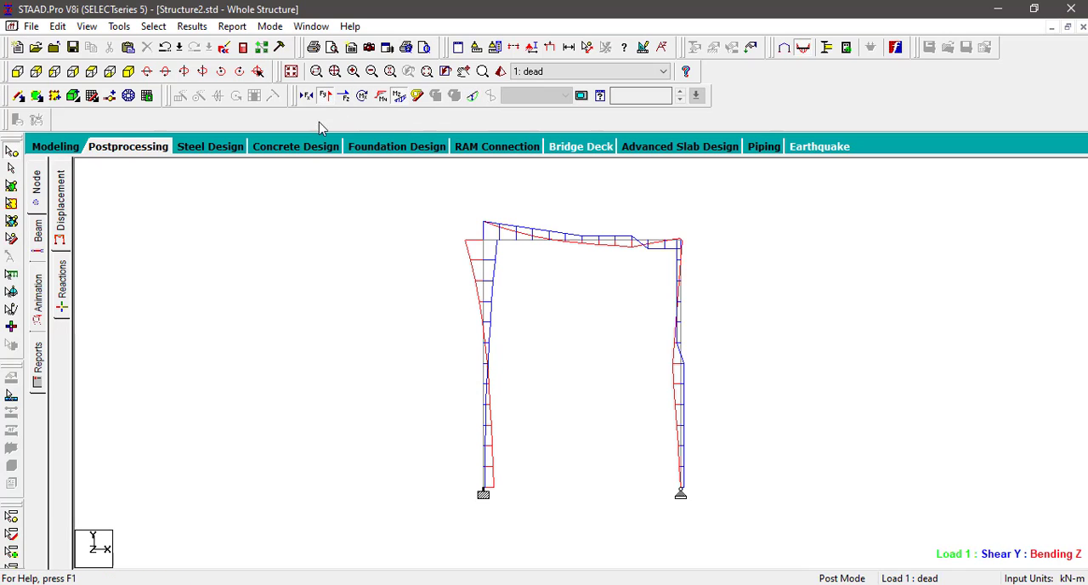
click(192, 26)
click(231, 286)
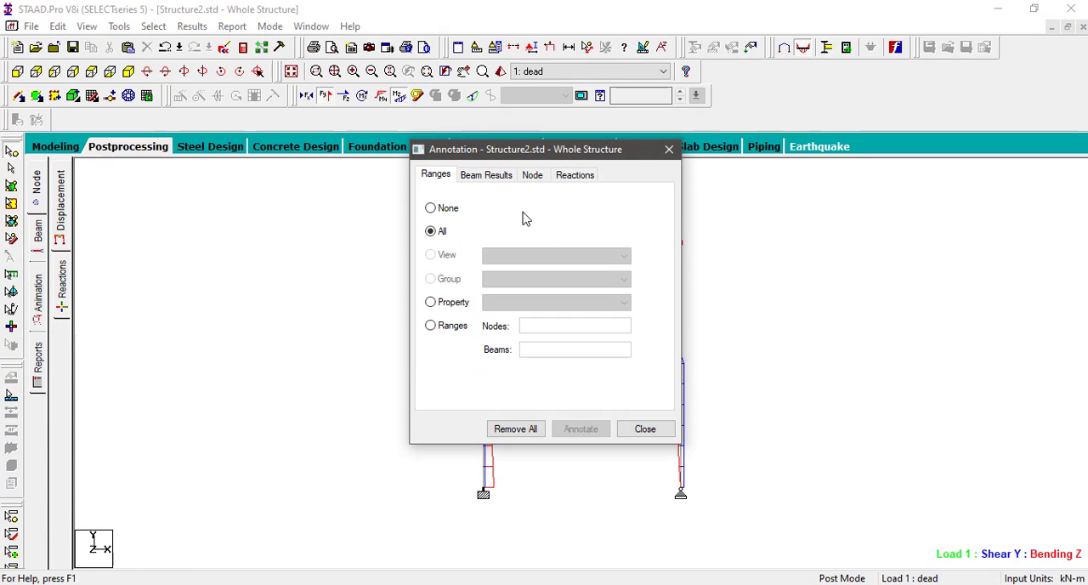
click(488, 179)
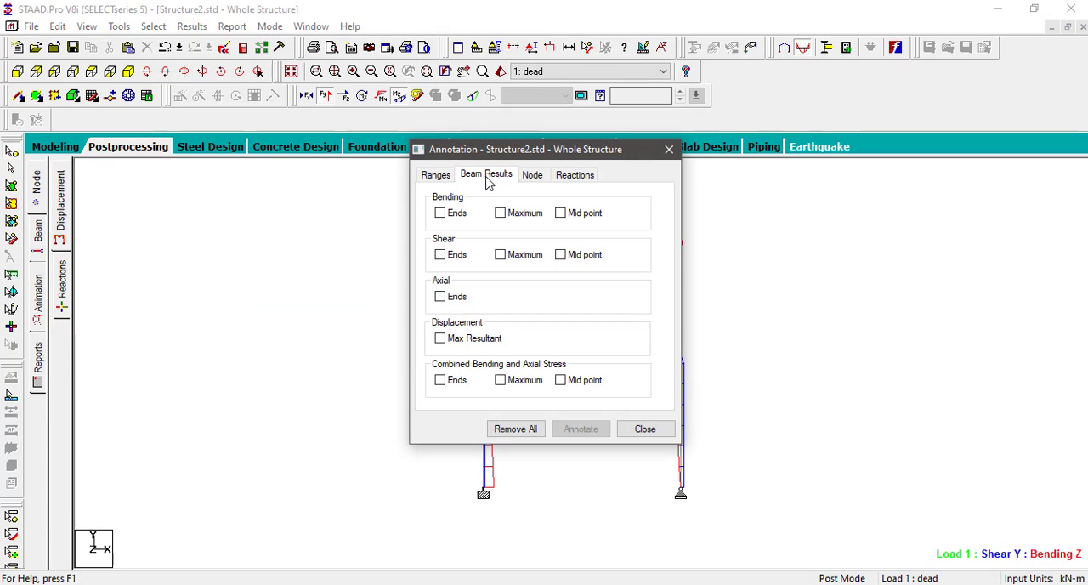
click(451, 215)
click(528, 216)
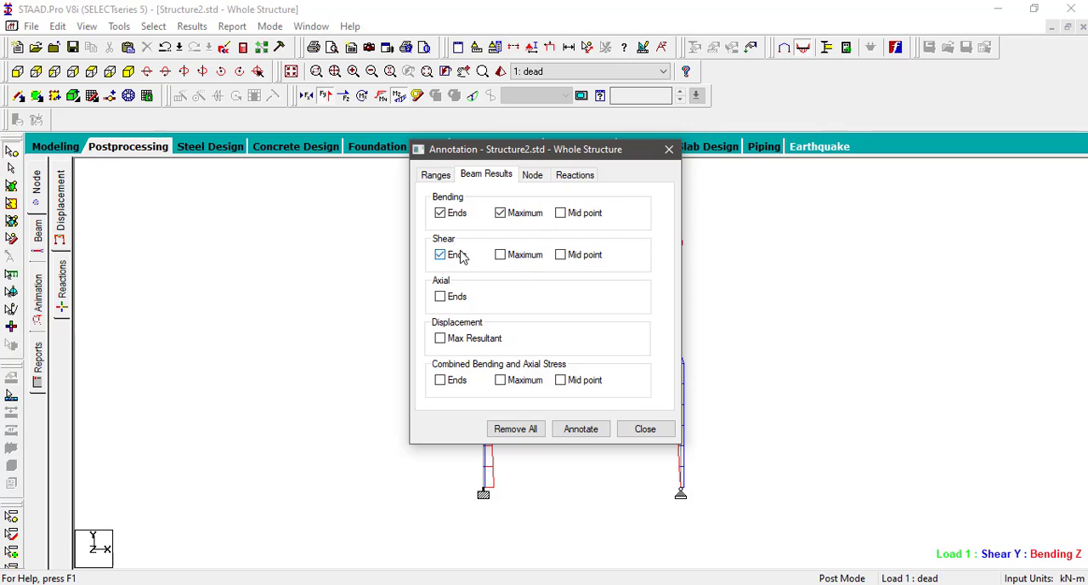
click(579, 430)
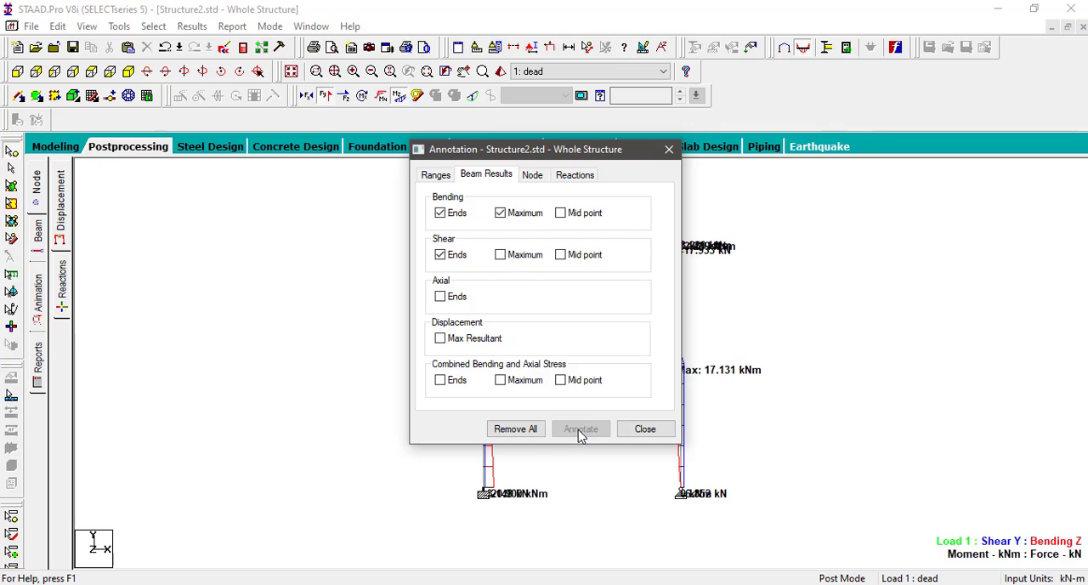
click(645, 429)
Step: Hide the Shear Y diagram and enlarge the Bending Z diagram's plot scale to examine the moments
click(324, 96)
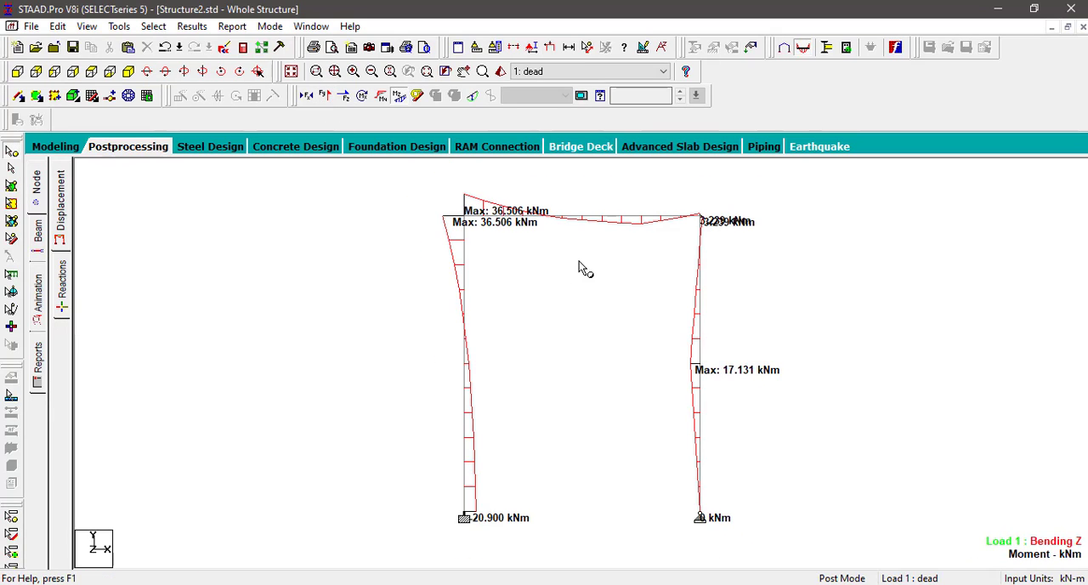
scroll(575, 267, down, 2)
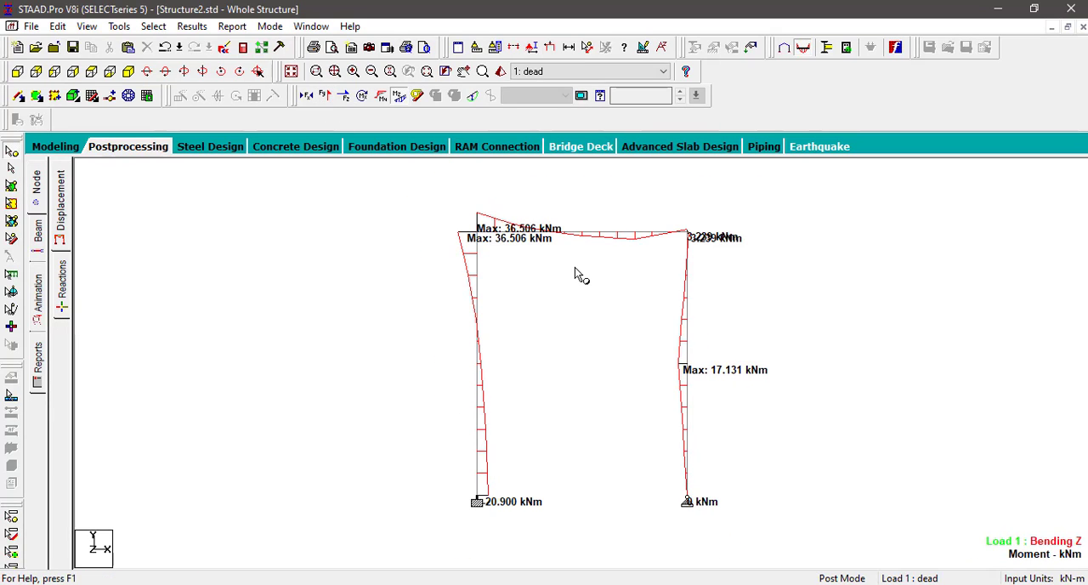
ctrl+scroll(575, 267, up, 5)
ctrl+scroll(573, 274, down, 2)
ctrl+scroll(574, 282, down, 4)
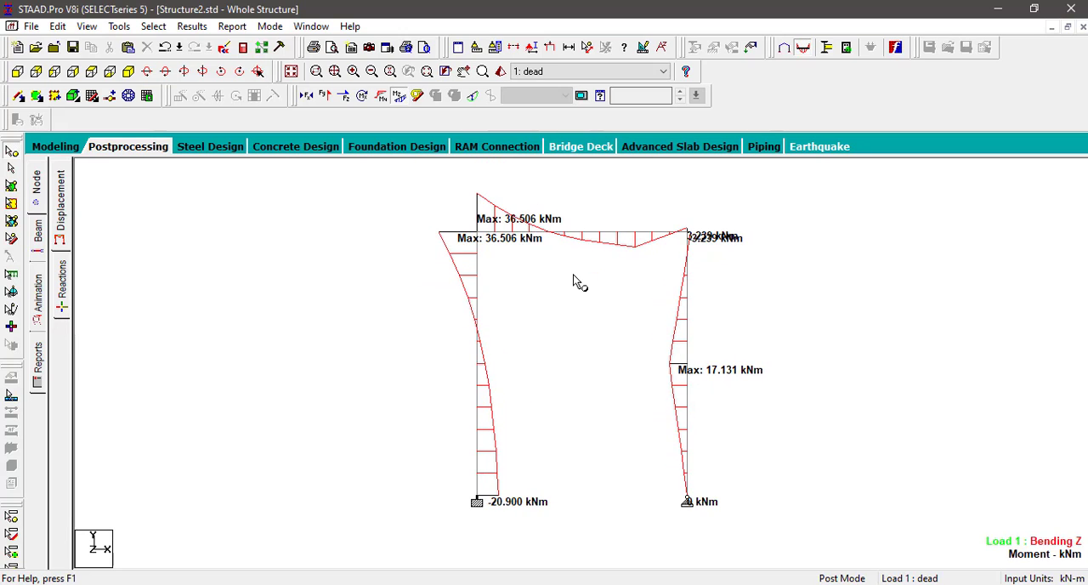
ctrl+scroll(574, 281, up, 3)
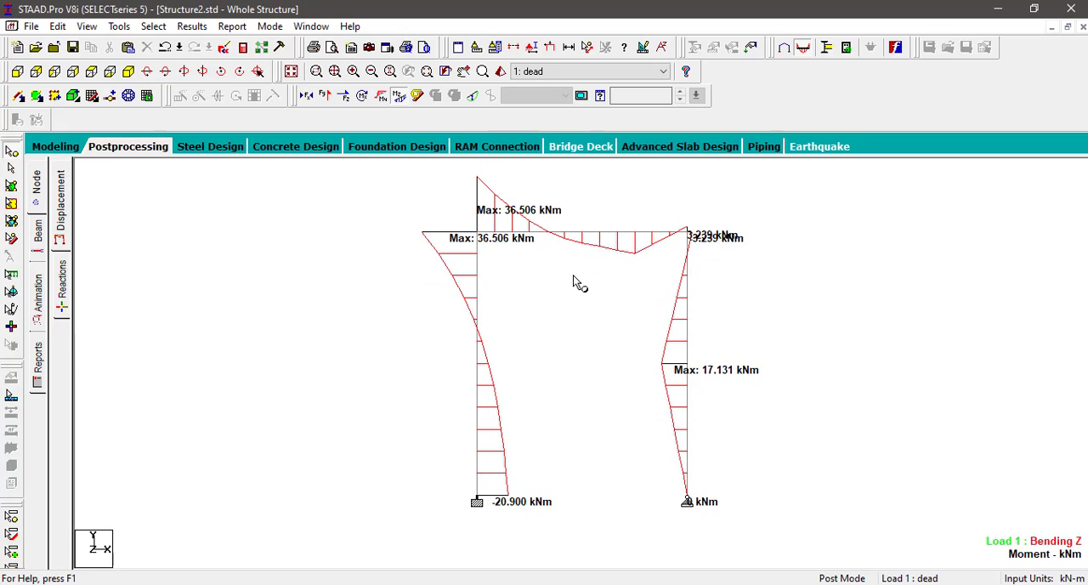
Step: Replace the Bending Z diagram with the Shear Y diagram and enlarge its plot scale
click(399, 99)
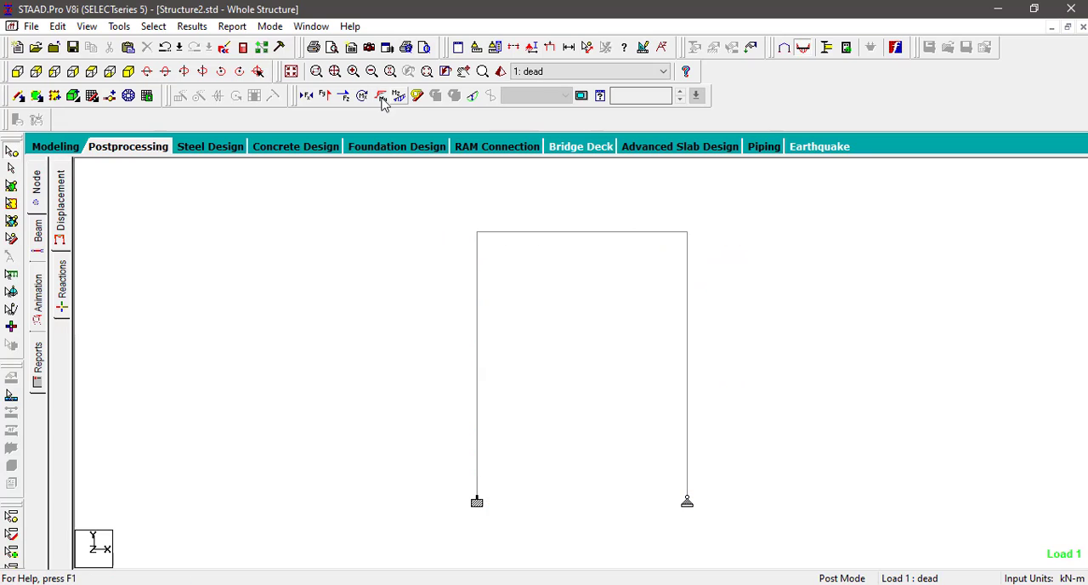
click(331, 102)
ctrl+scroll(587, 225, up, 5)
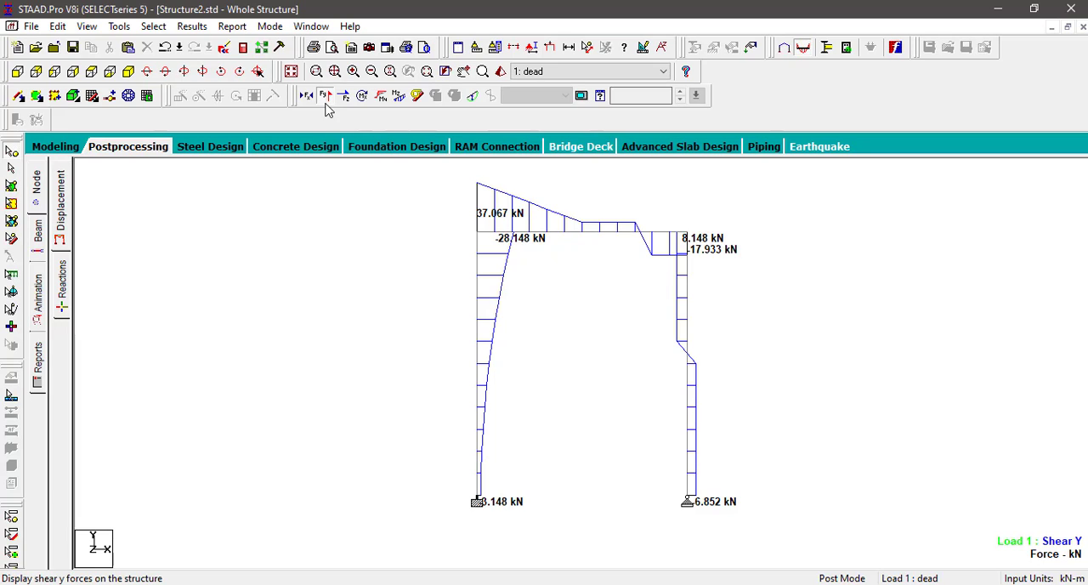
Step: Show the applied loads on the frame with their load values and hide the Shear Y diagram
click(550, 47)
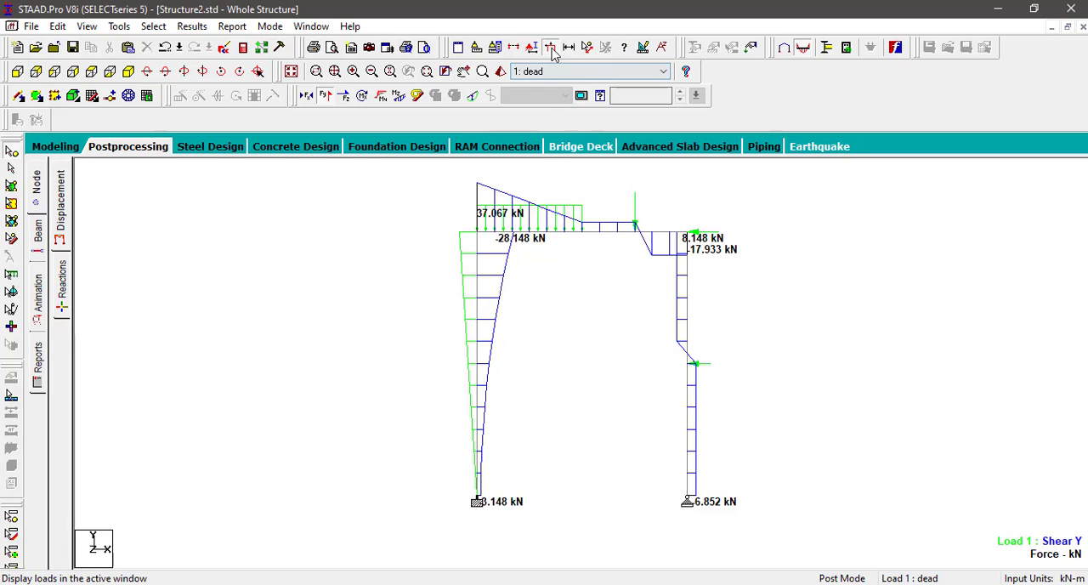
click(325, 95)
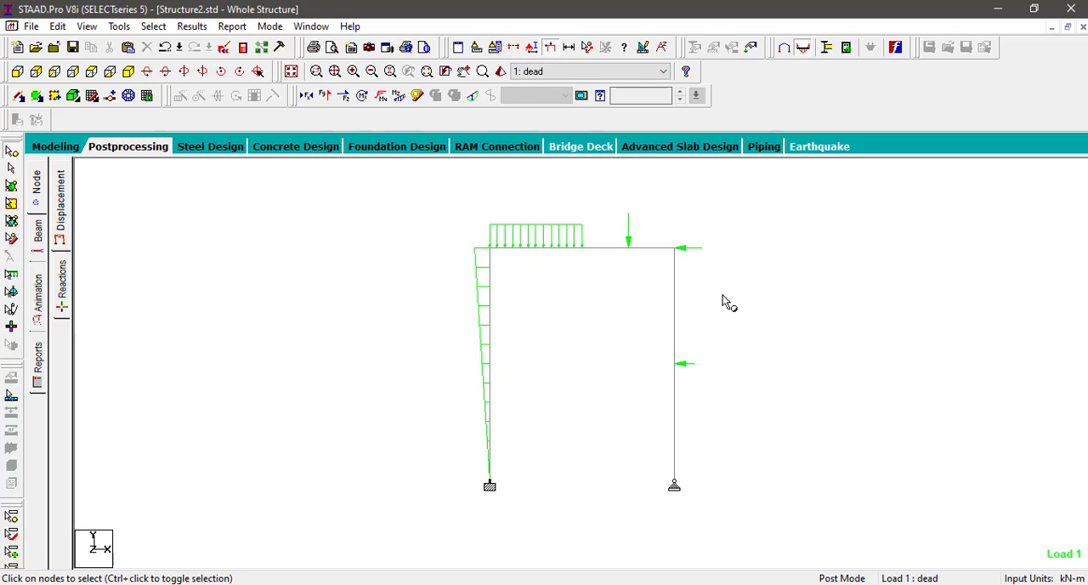
right_click(567, 290)
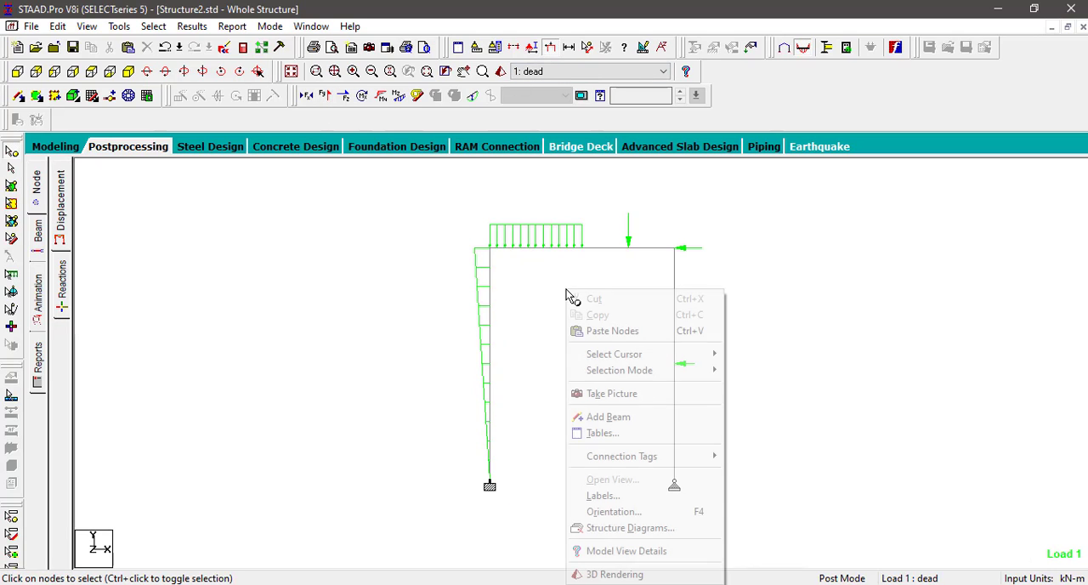
click(604, 496)
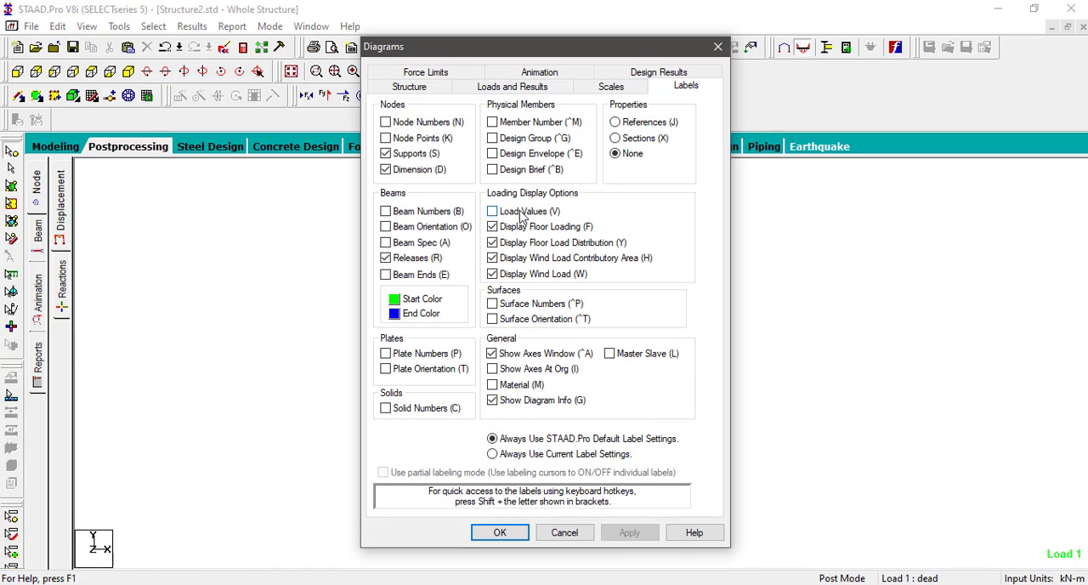
click(533, 216)
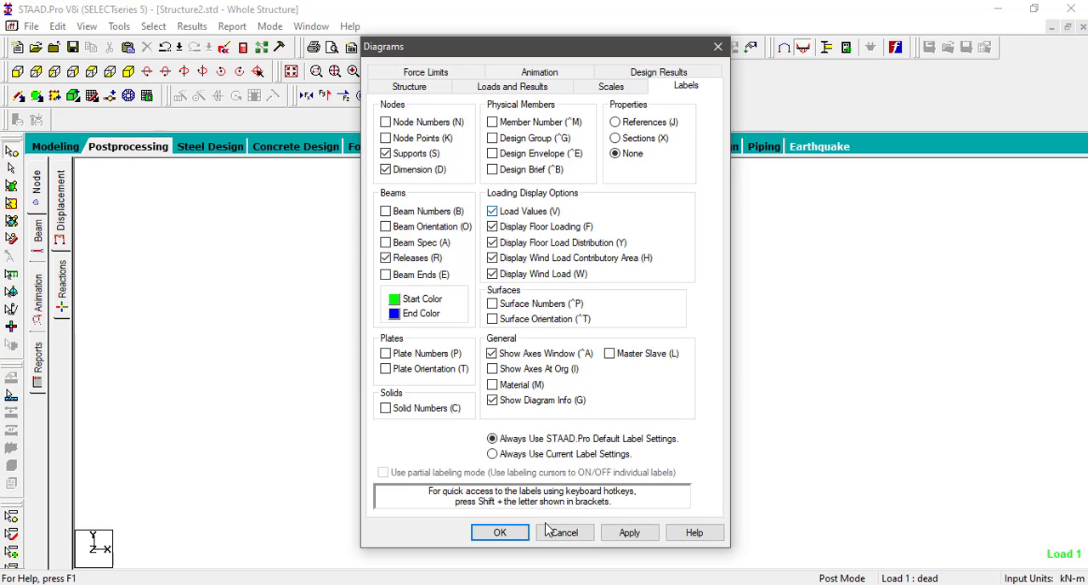
click(510, 533)
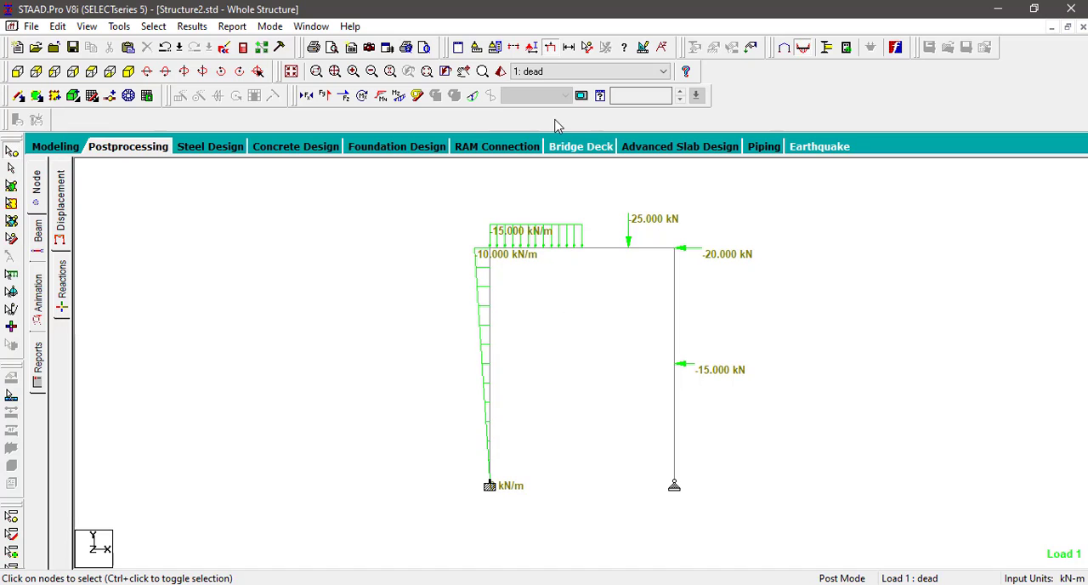
Step: Hide the loads and display the Shear Y diagram of the frame again
click(550, 51)
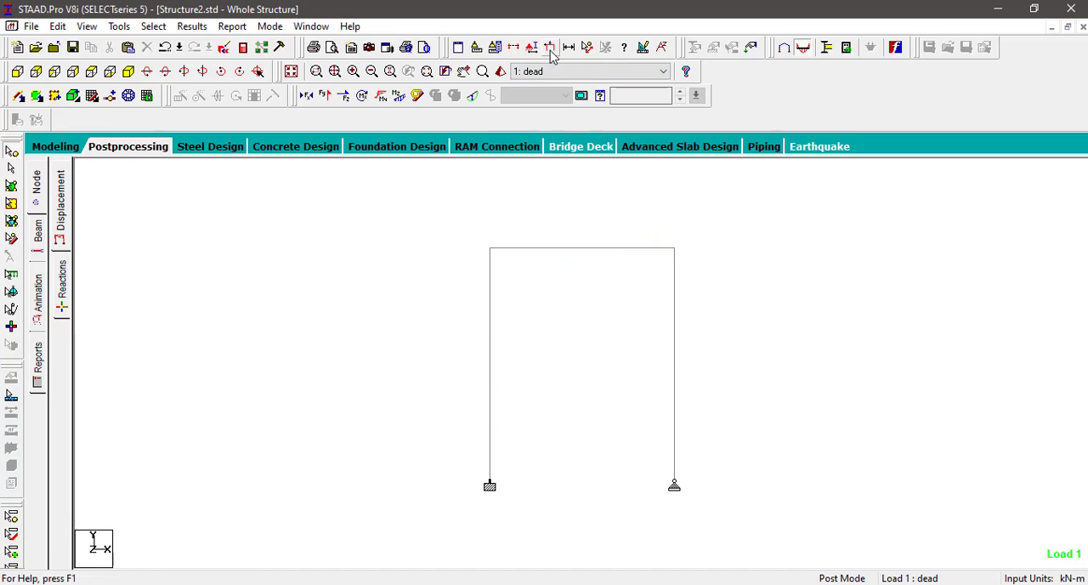
click(398, 97)
click(380, 96)
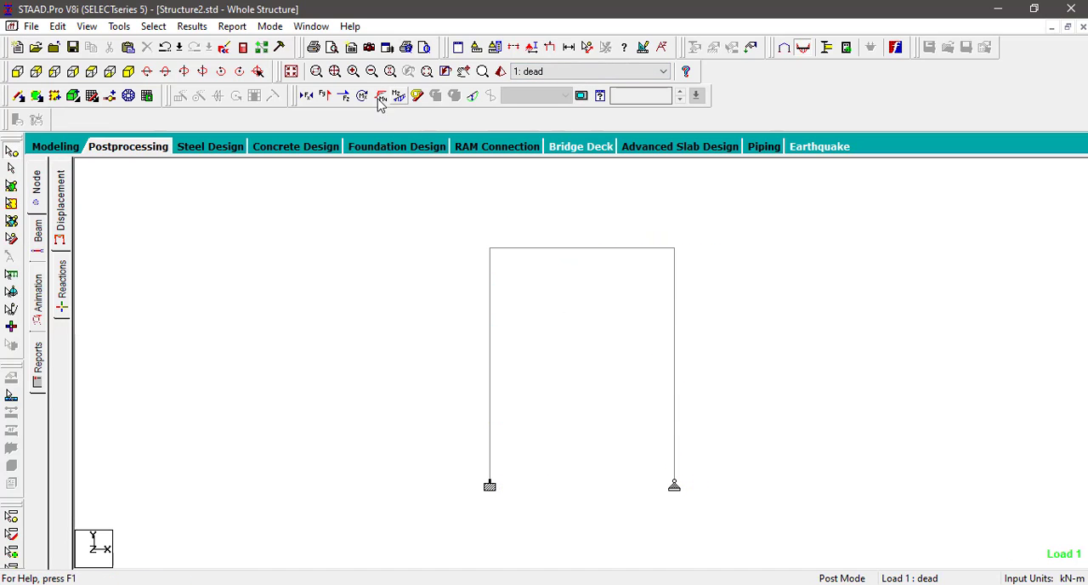
click(326, 96)
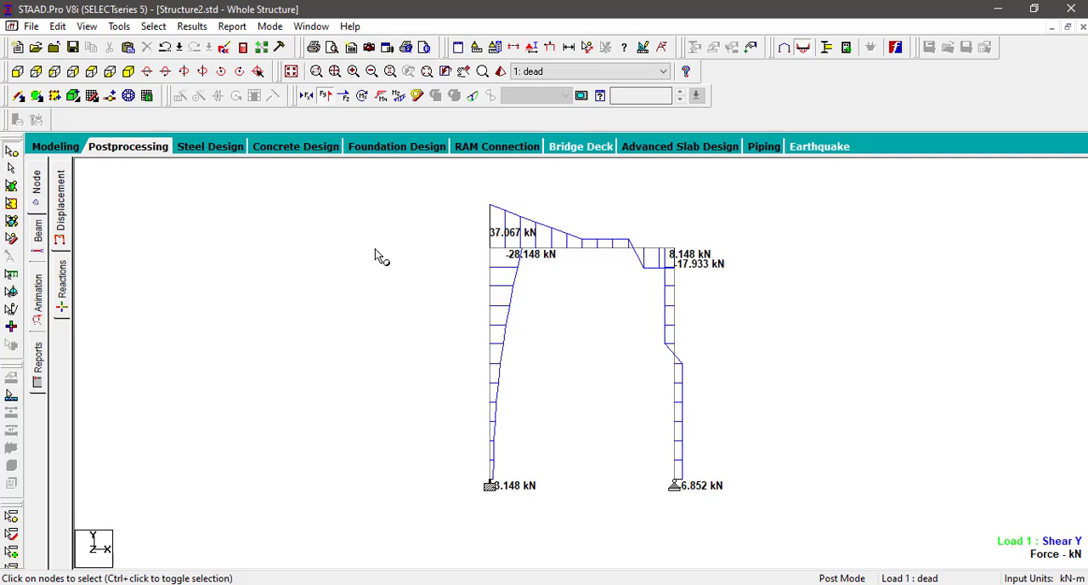
Step: Create a new Truss project named Structure1 in meters and kilonewtons, overwriting the existing file and starting with Add Beam
key(alt+Tab)
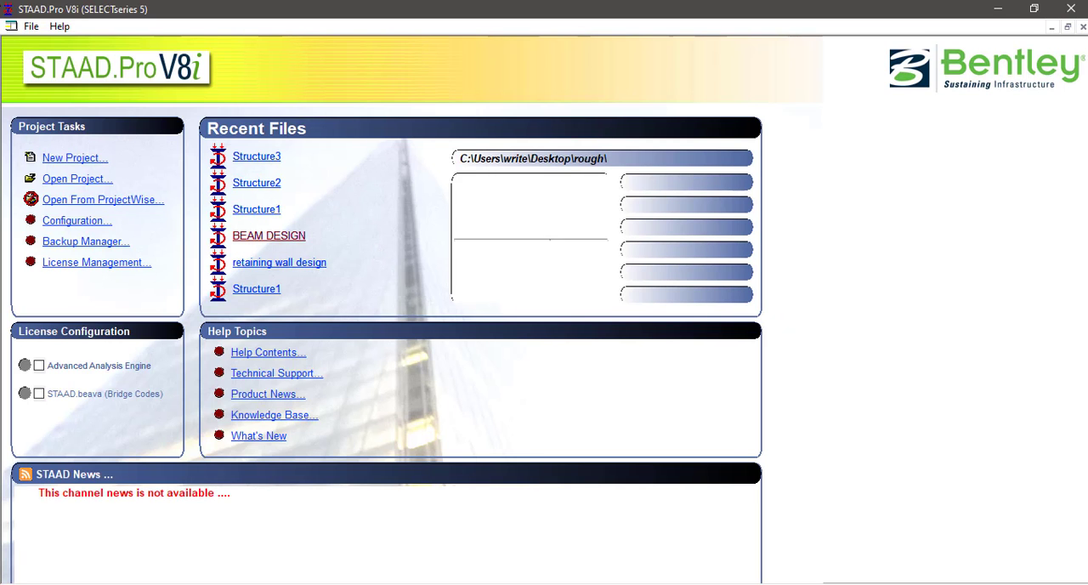
click(81, 159)
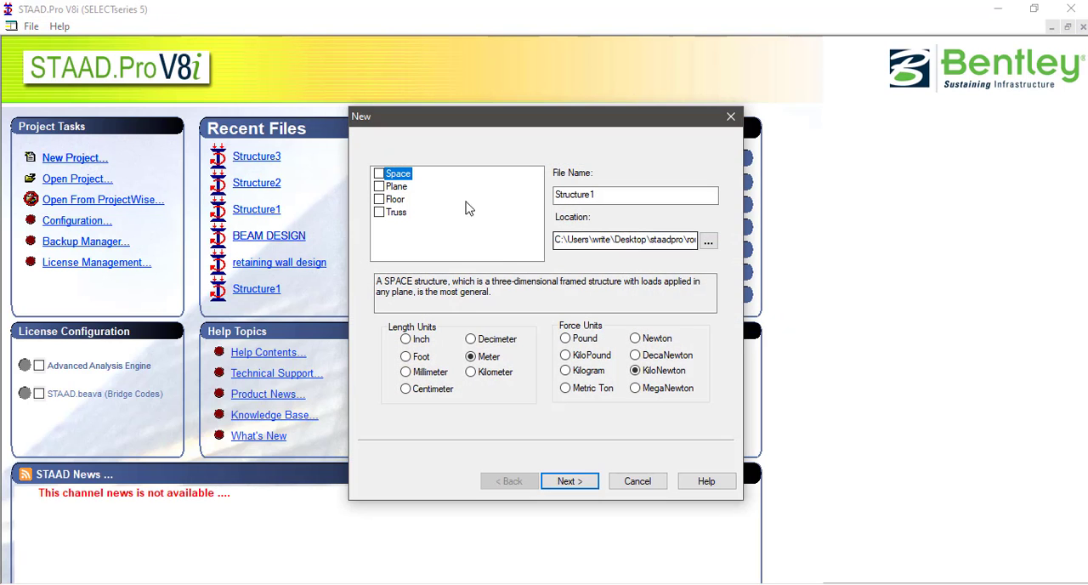
click(381, 213)
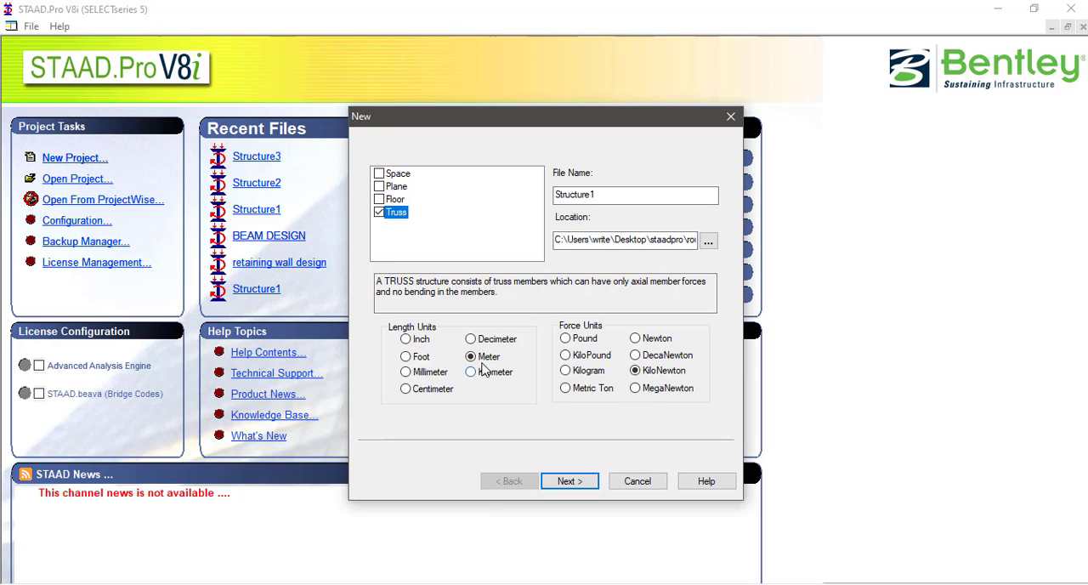
click(578, 482)
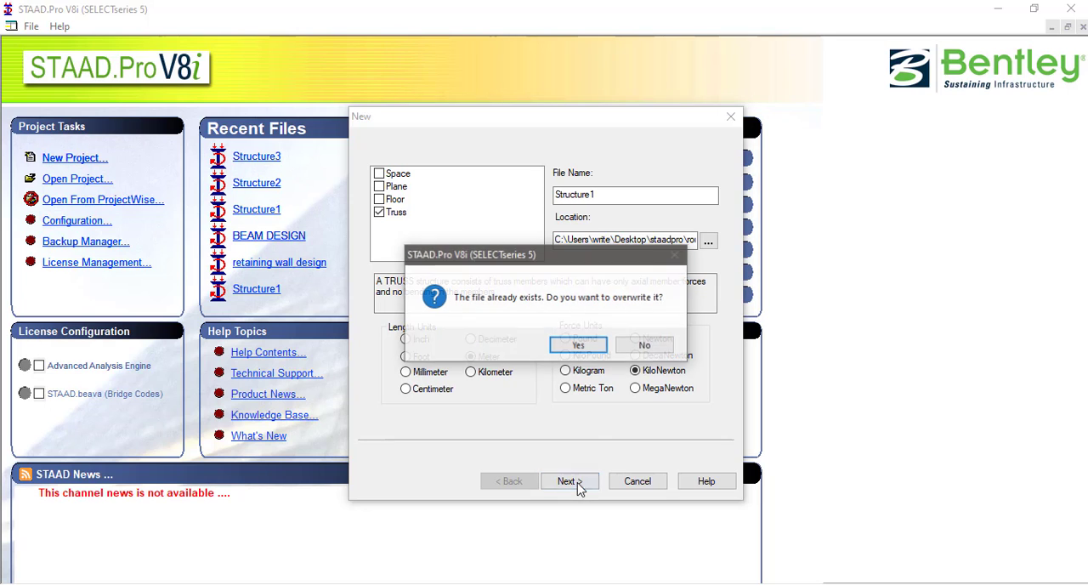
click(581, 346)
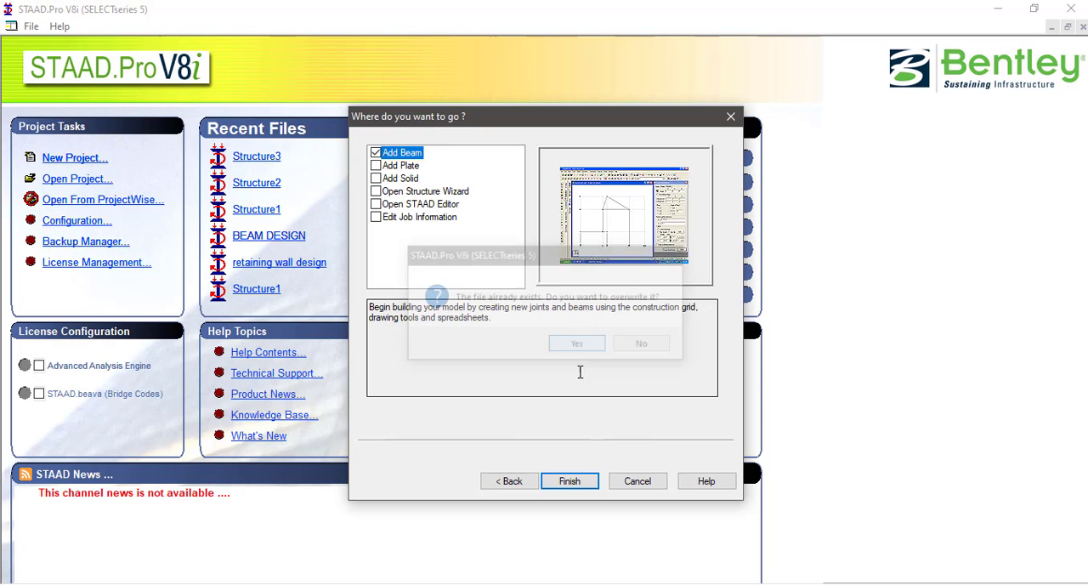
click(570, 482)
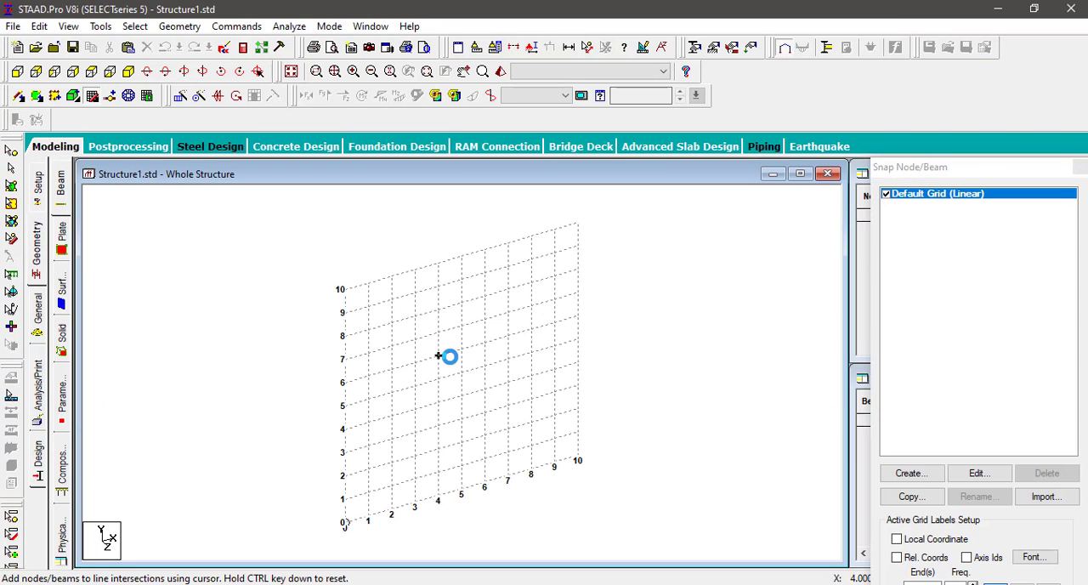
Step: Close the Snap Node/Beam grid and enter node 1 at the origin (0, 0, 0) in the node table
click(1080, 167)
click(917, 216)
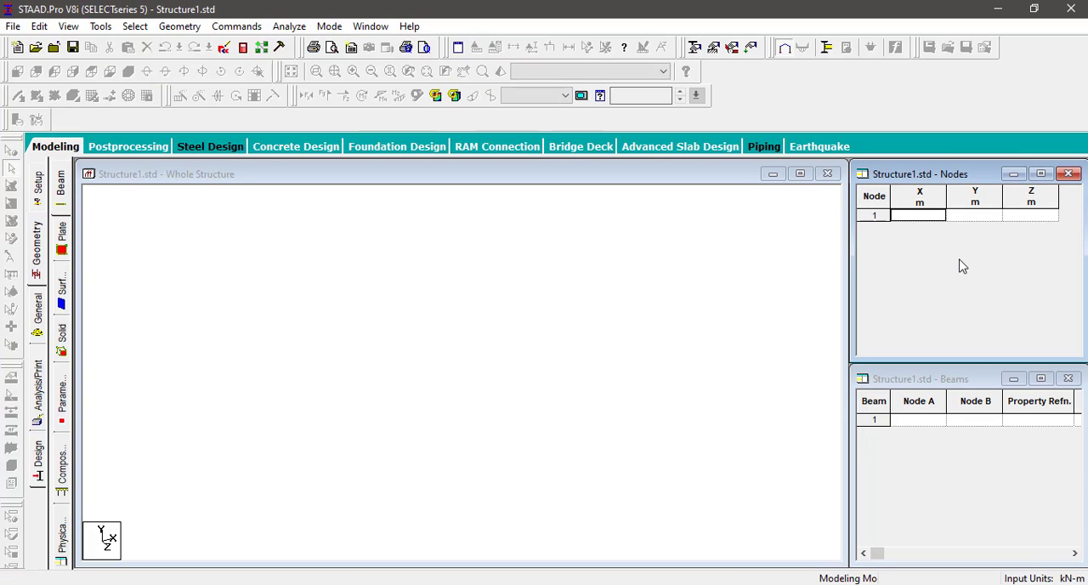
text(0)
key(Return)
Step: Add three more nodes at X = 3, 6 and 9 m, with Y and Z at 0
key(Return)
key(Return)
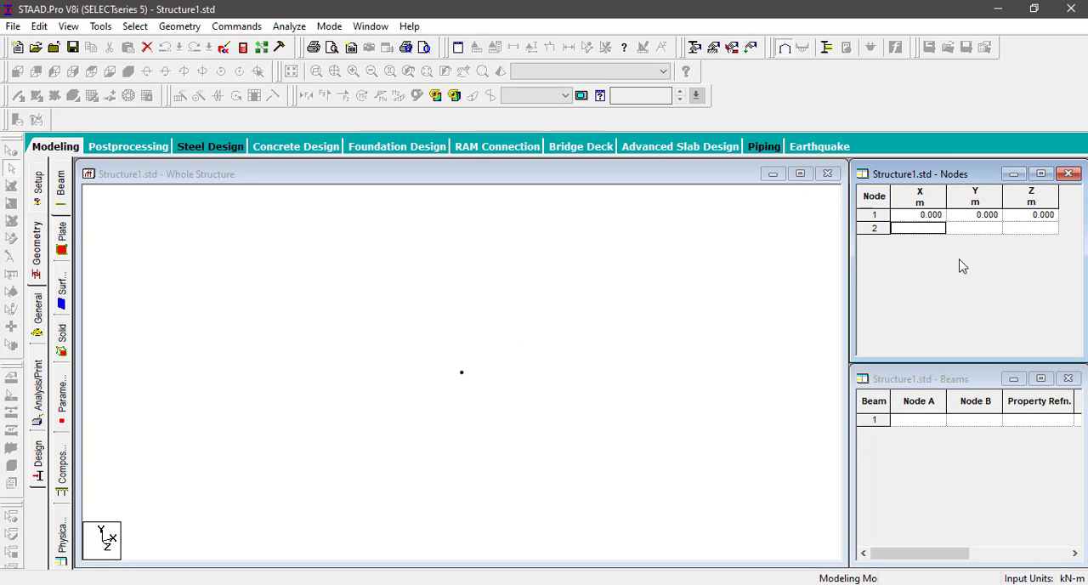
text(3)
key(Return)
key(Return)
key(Return)
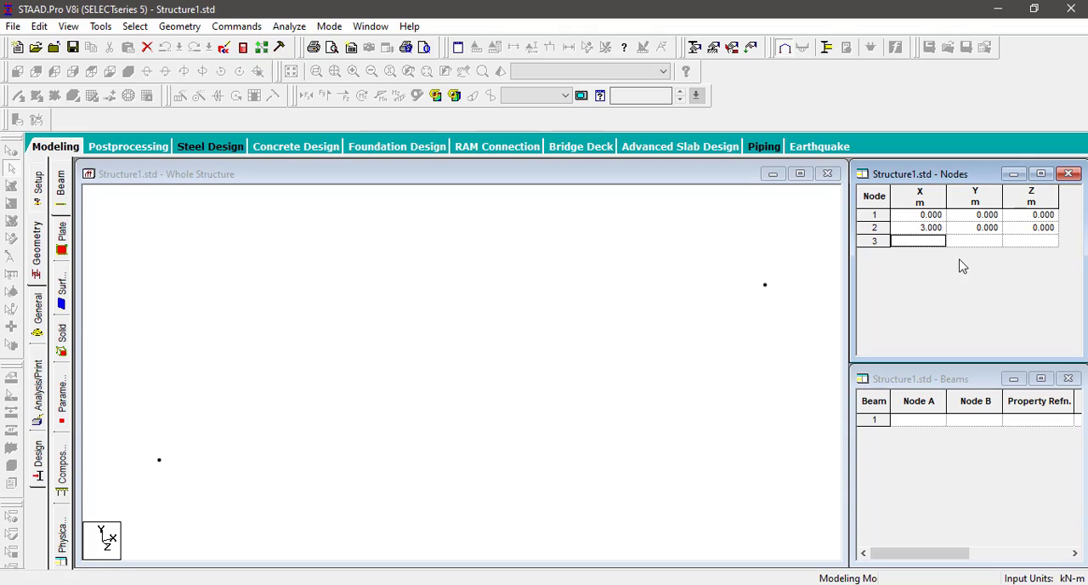
text(6)
key(Return)
key(Return)
key(Return)
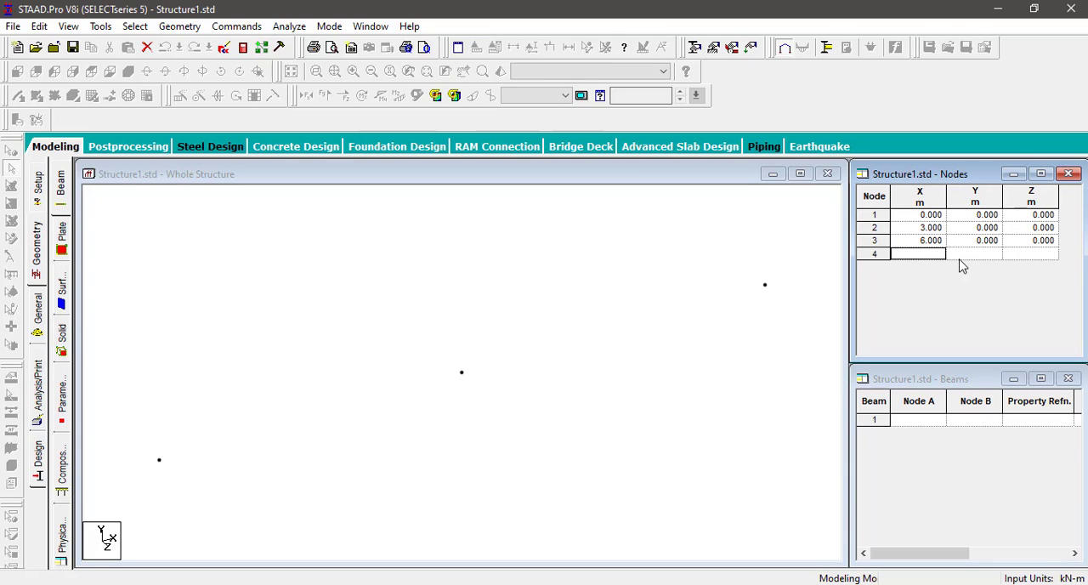
text(9)
key(Return)
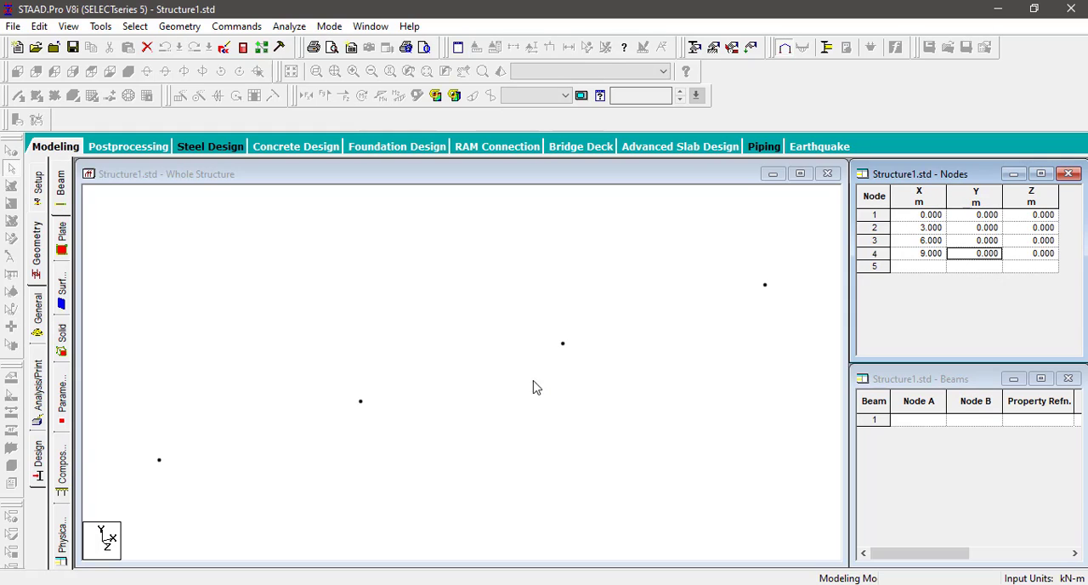
Step: In the front view, copy the two middle nodes and paste them offset by 3 m in Y
click(531, 388)
click(18, 72)
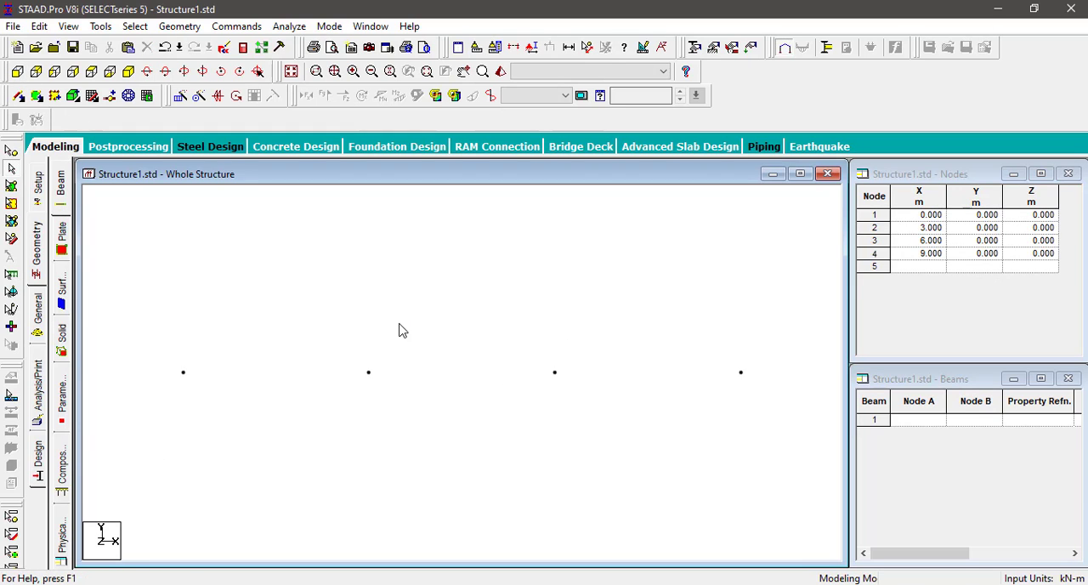
click(11, 151)
drag(367, 328, 581, 435)
right_click(472, 374)
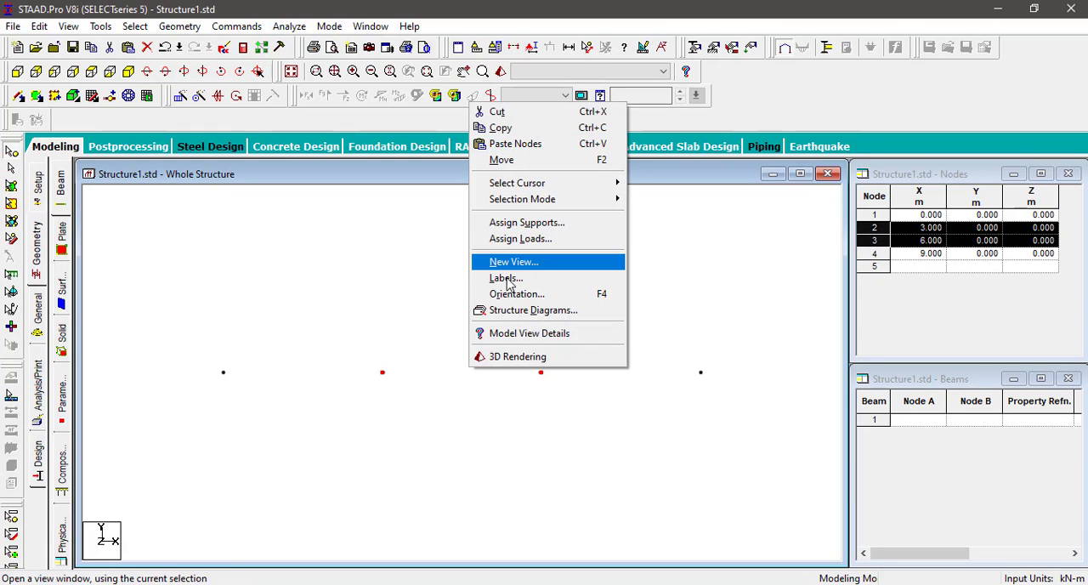
click(506, 130)
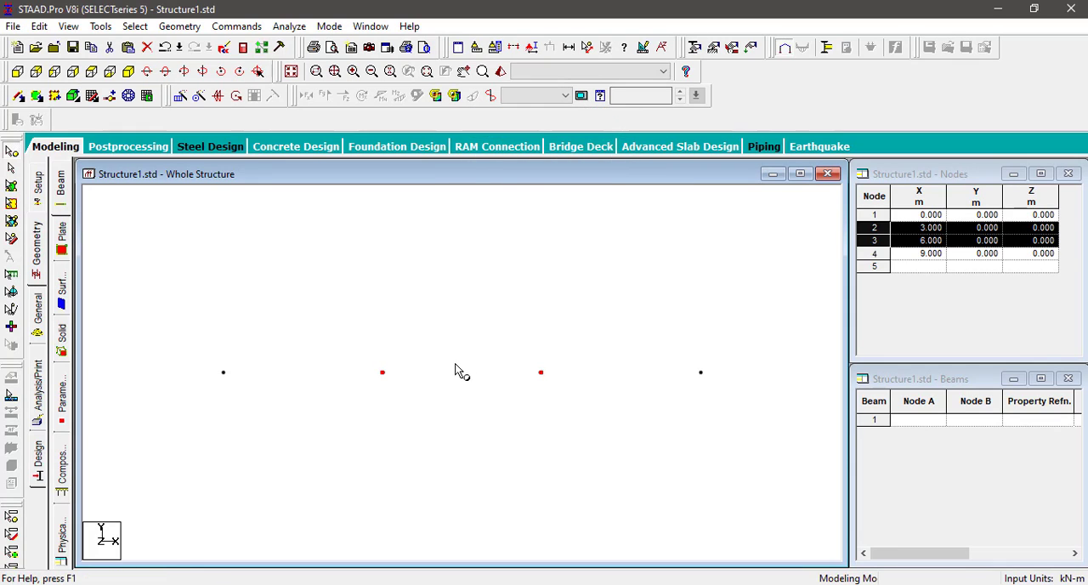
right_click(458, 368)
click(491, 142)
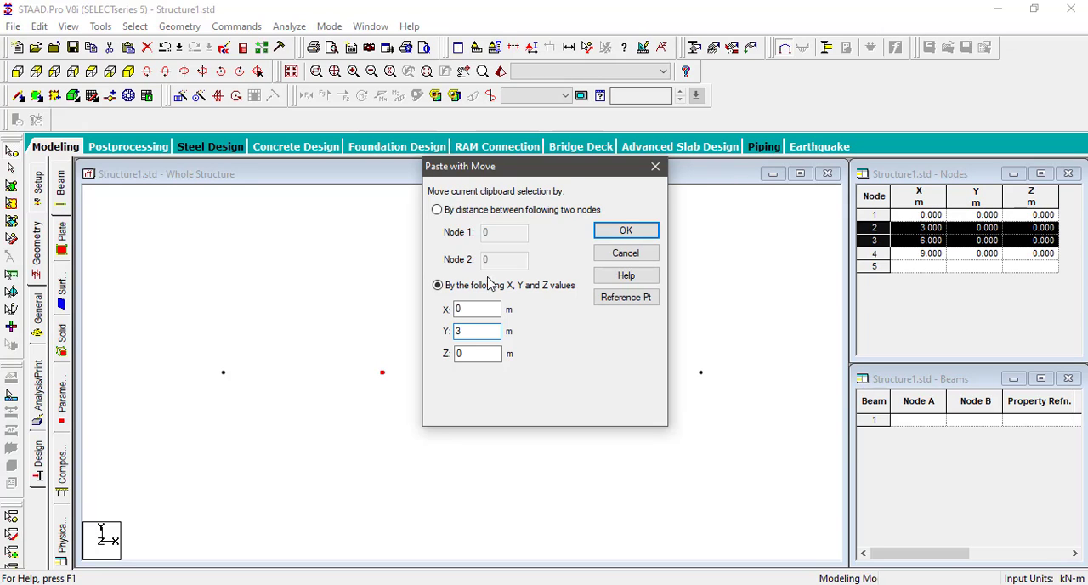
click(626, 230)
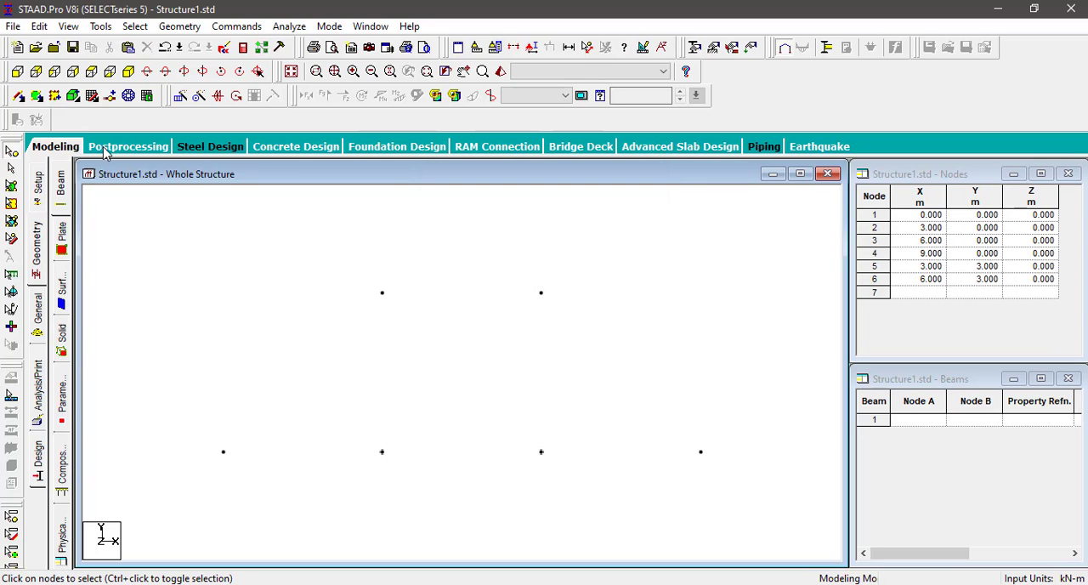
Step: Draw the truss members: bottom chord, two verticals, two sloping end members, top chord, and a diagonal from node 5 to node 3
click(19, 95)
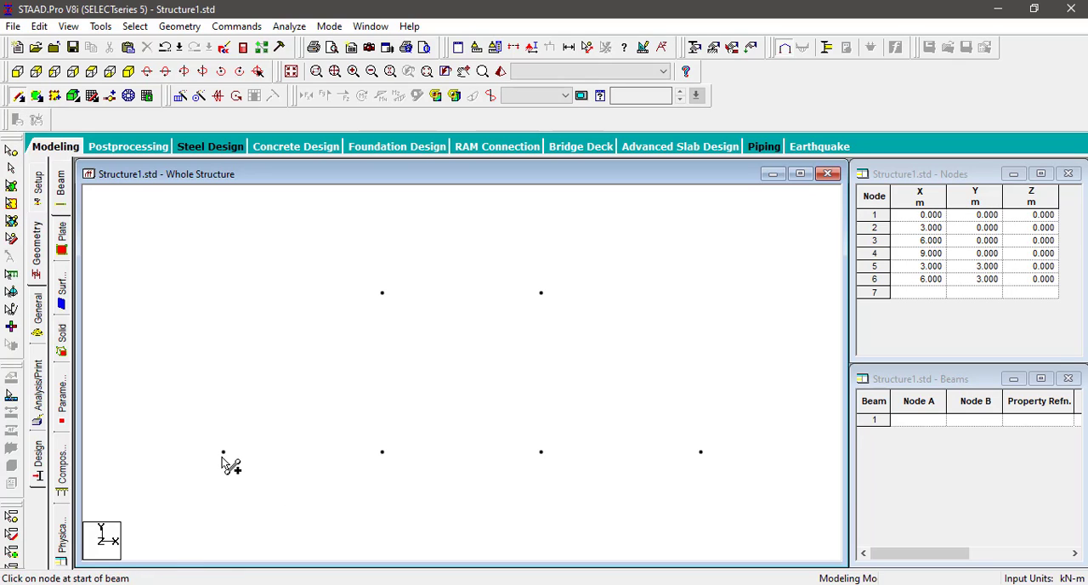
mouse_move(222, 456)
mouse_down()
mouse_move(380, 470)
mouse_move(384, 453)
mouse_move(542, 466)
mouse_move(704, 458)
mouse_up()
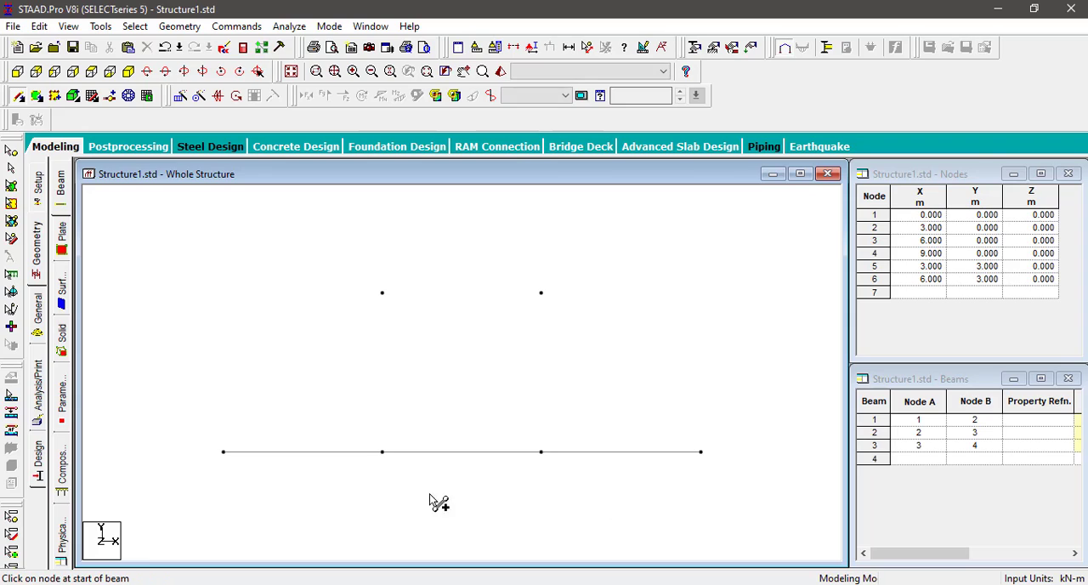
drag(382, 453, 383, 293)
drag(541, 452, 541, 294)
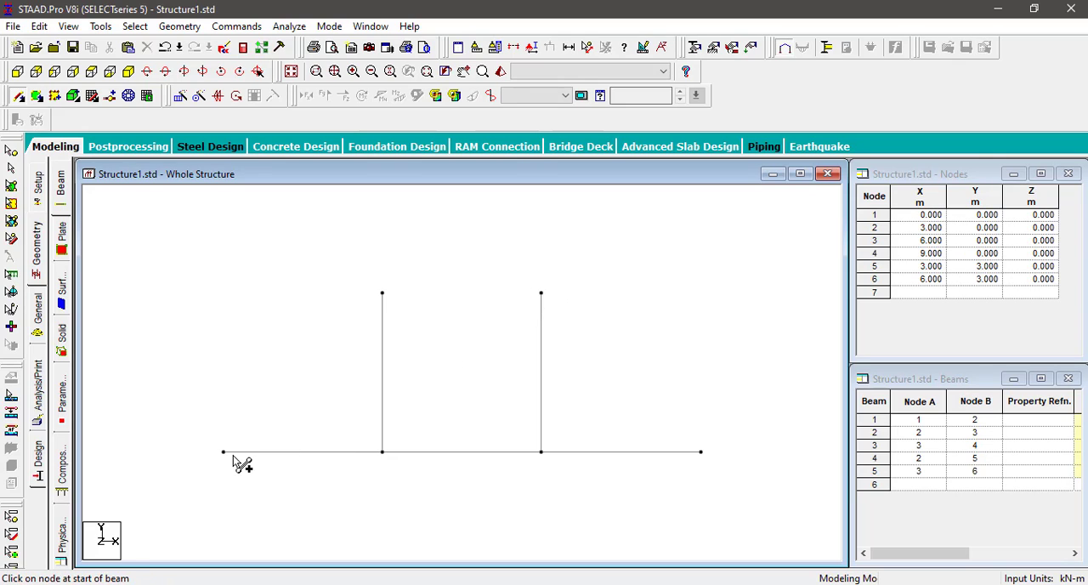
drag(225, 453, 702, 451)
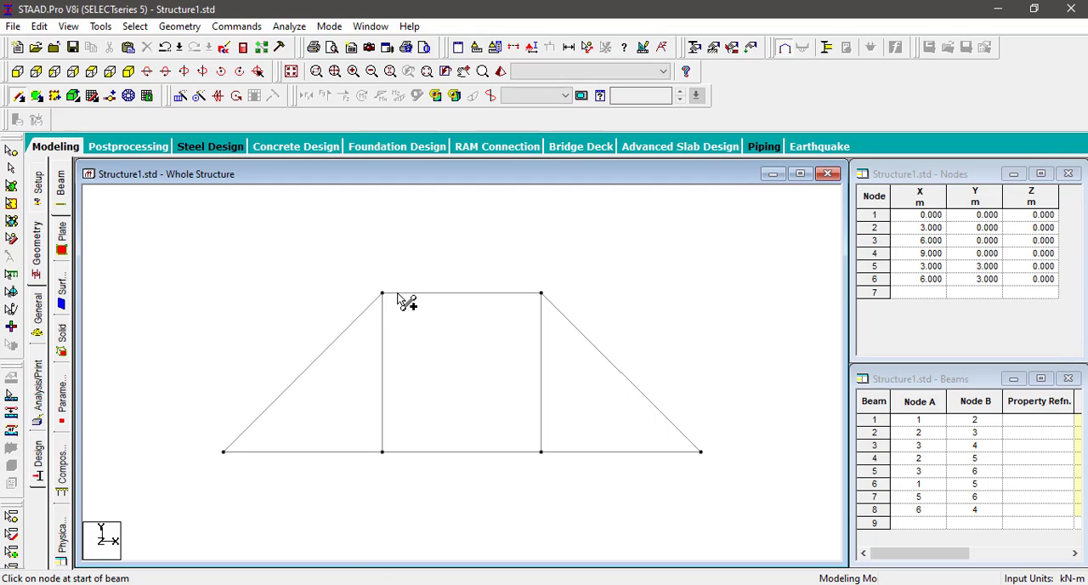
drag(383, 294, 541, 451)
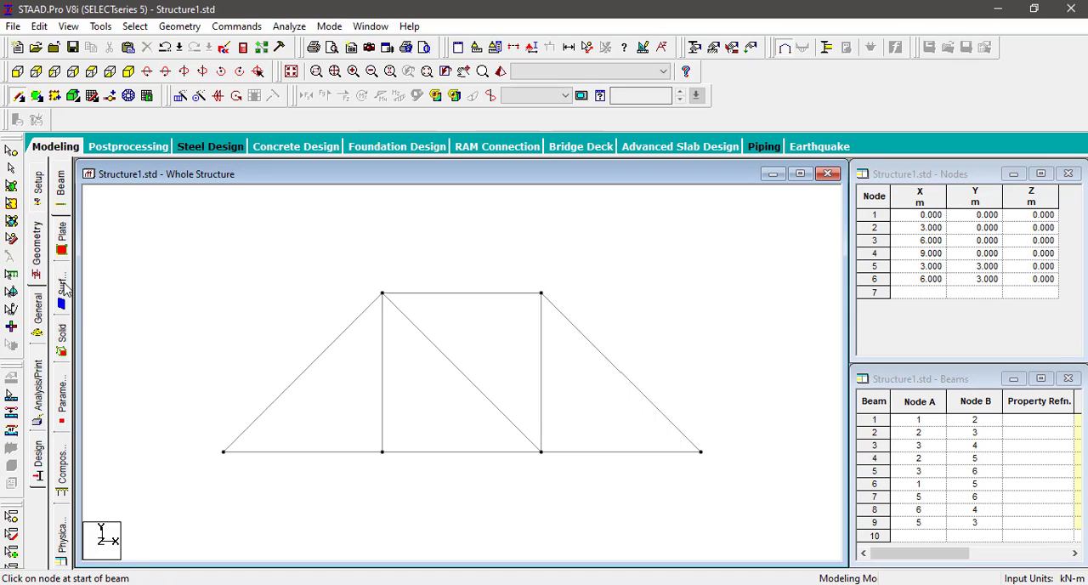
Step: Add the Indian steel angle ISA25x25x5 from the section database as a single section in STEEL
click(39, 316)
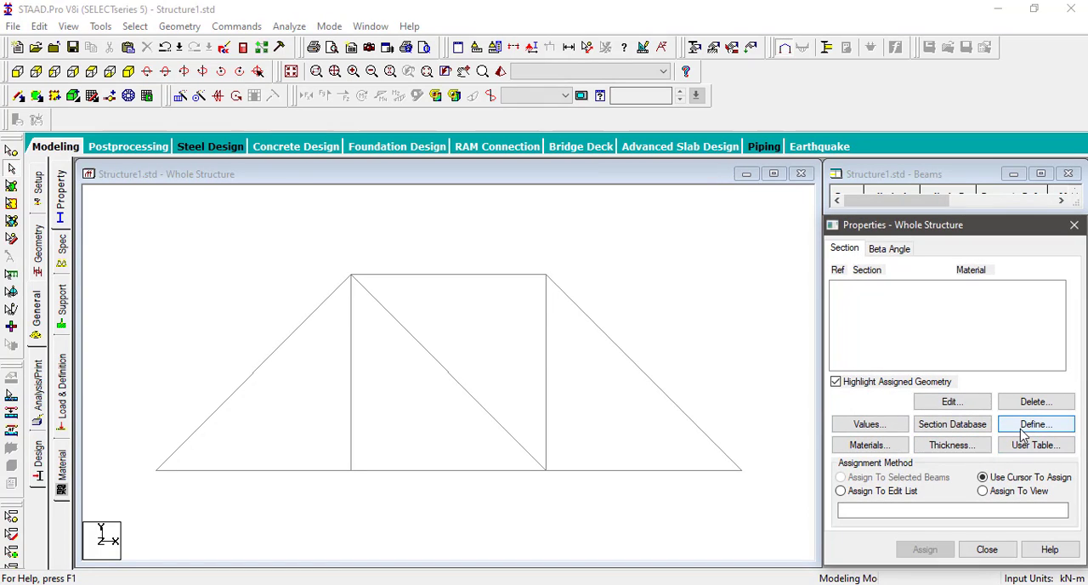
click(1029, 424)
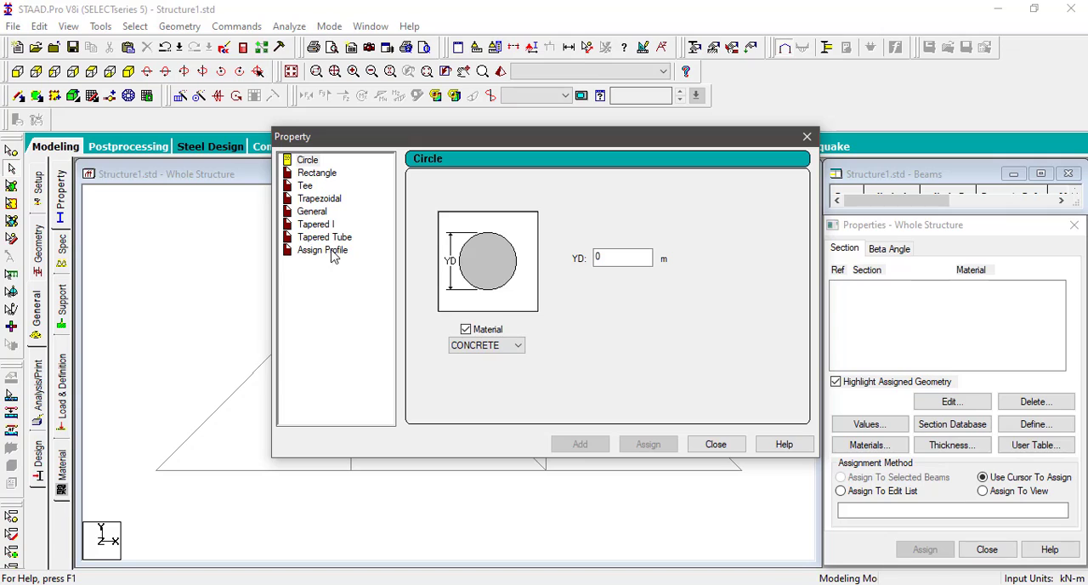
click(722, 446)
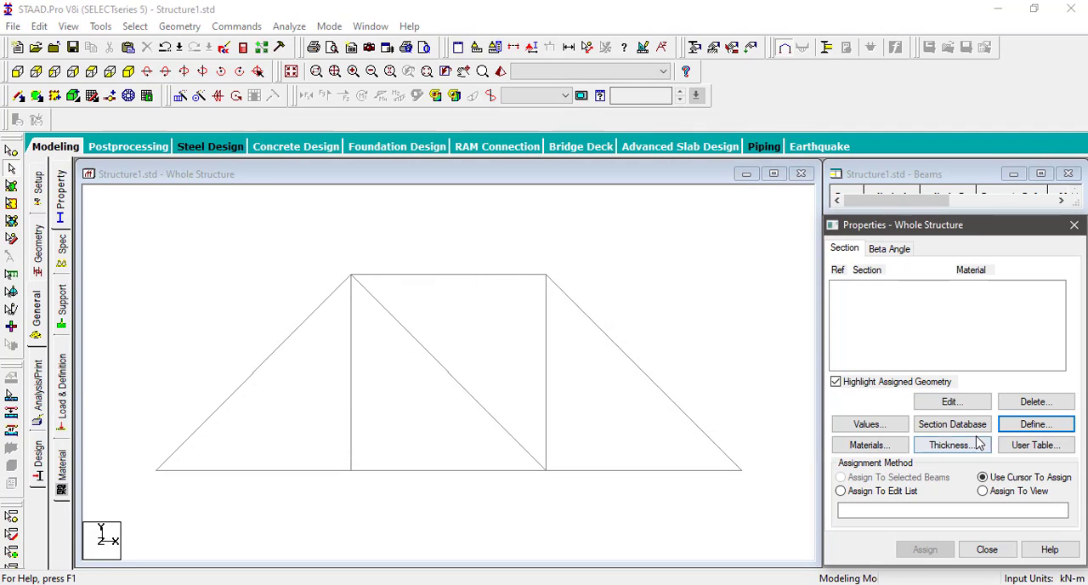
click(952, 424)
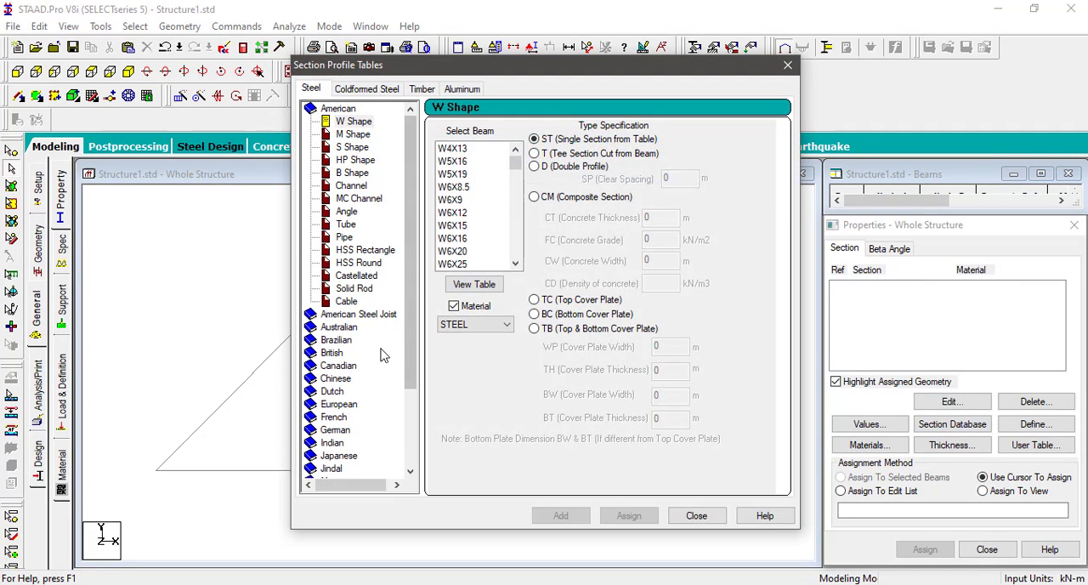
click(339, 444)
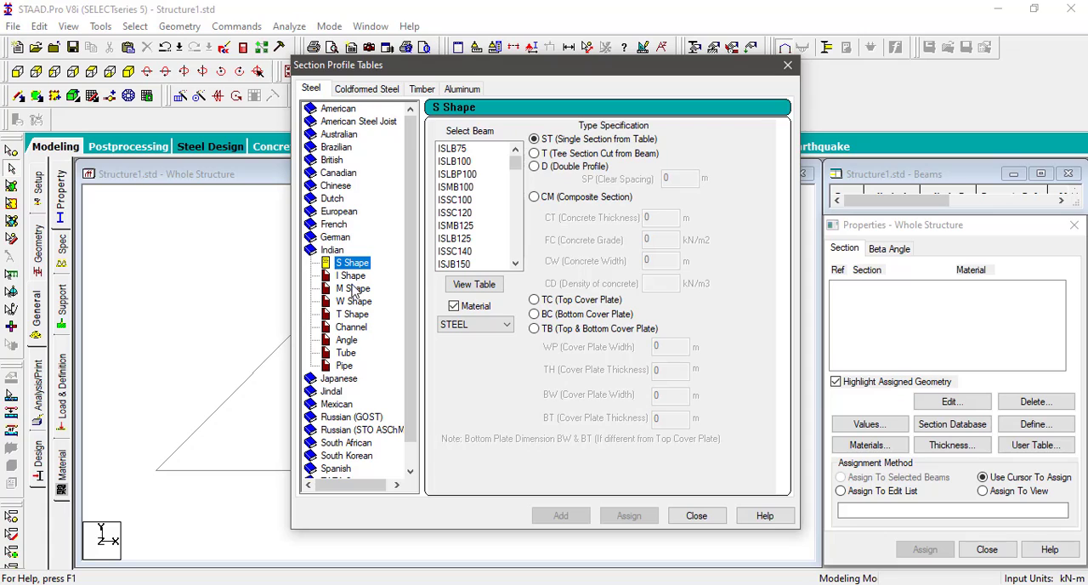
click(347, 341)
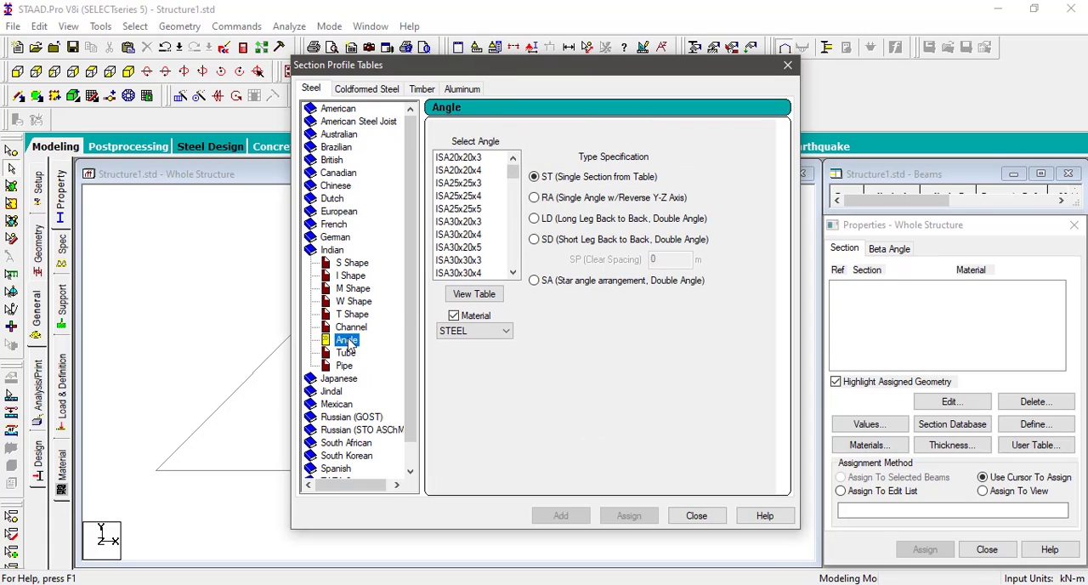
click(474, 185)
click(479, 196)
click(478, 209)
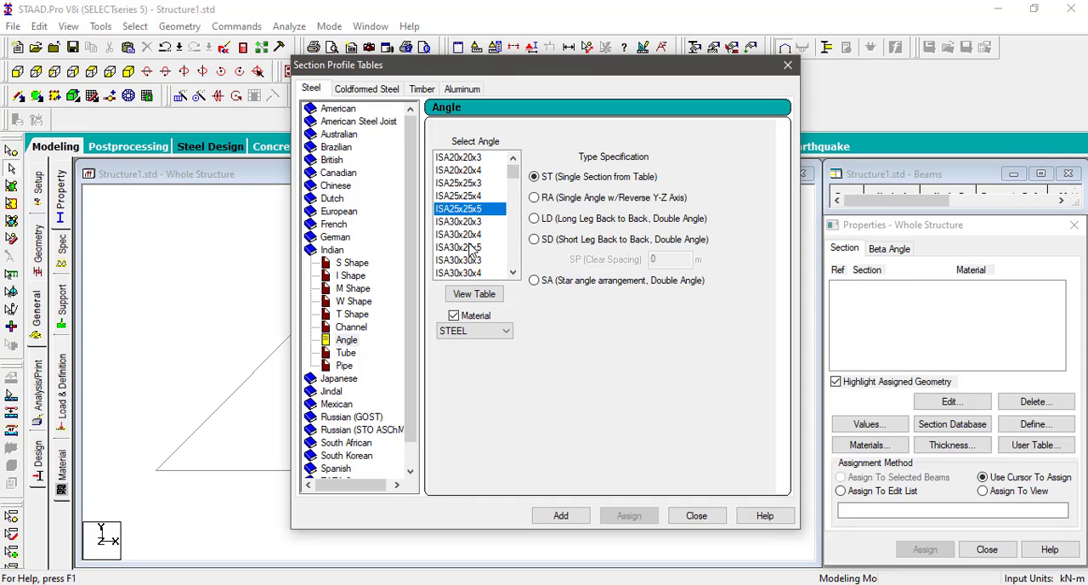
click(564, 515)
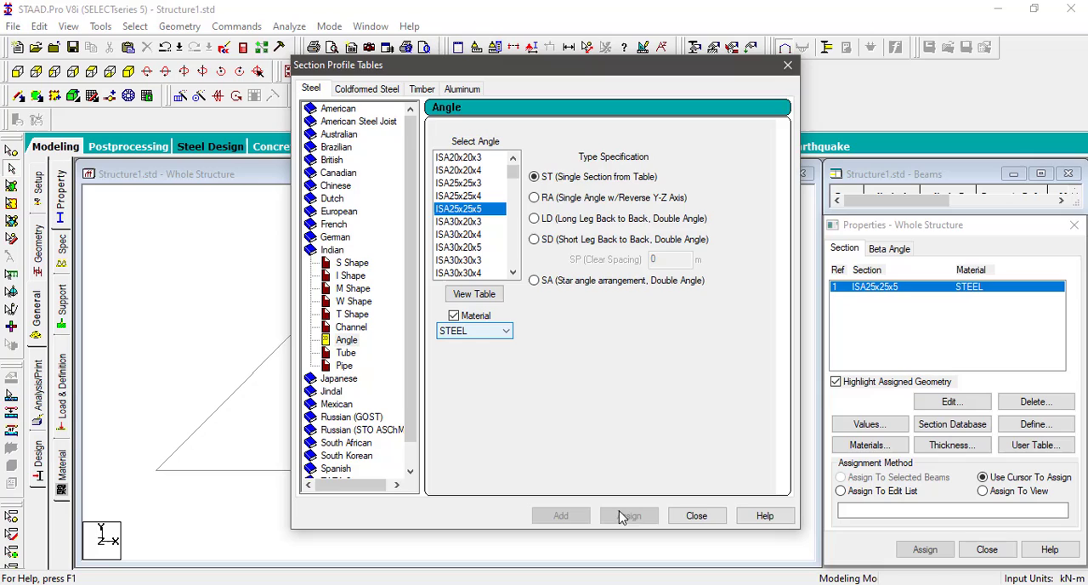
click(697, 516)
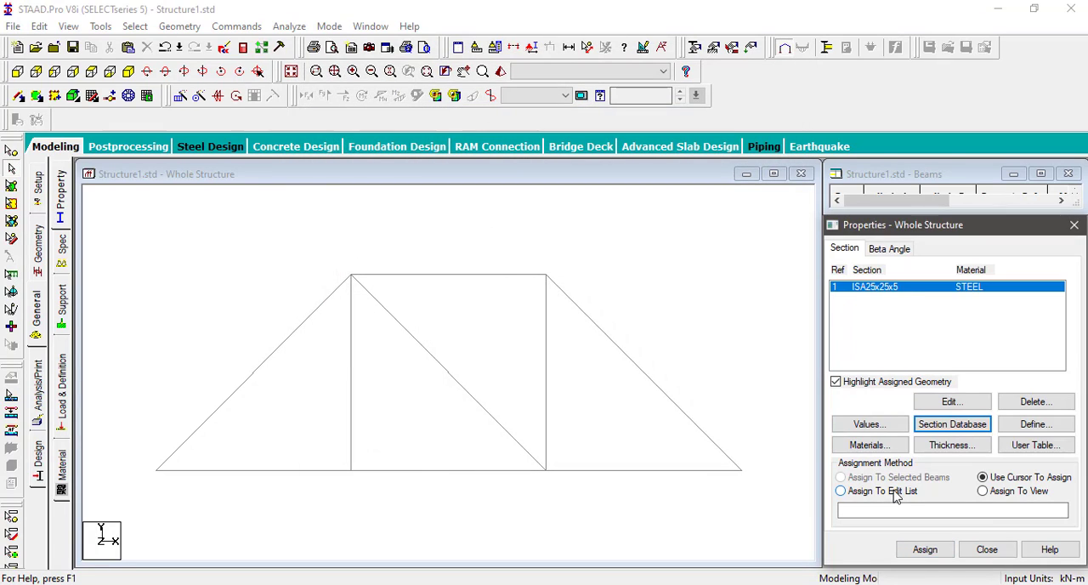
Step: Assign the ISA25x25x5 section to all truss members in the view
click(1017, 491)
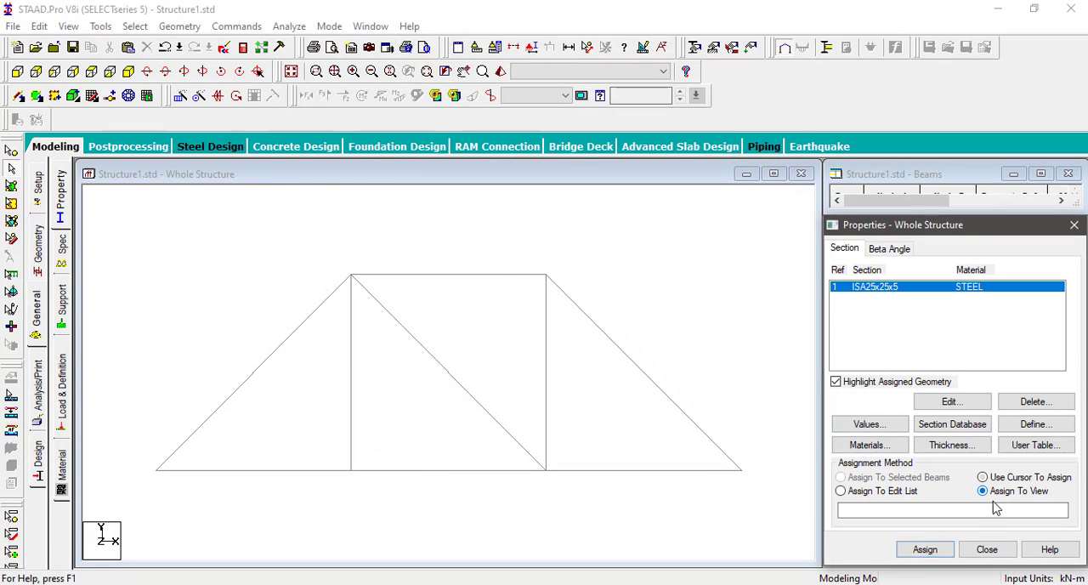
click(925, 550)
click(976, 436)
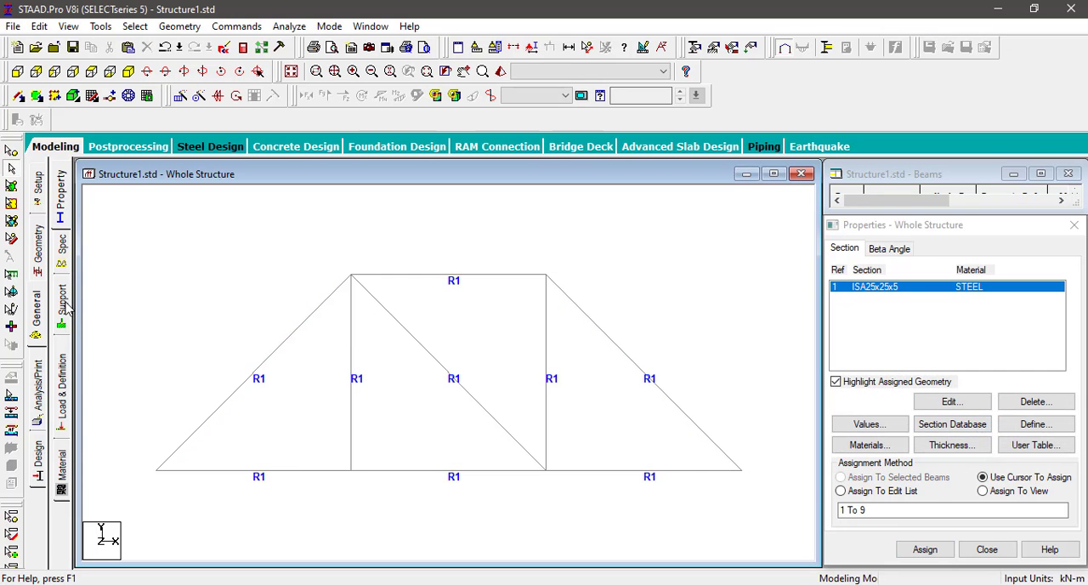
Step: Create a pinned support definition for the truss
click(63, 310)
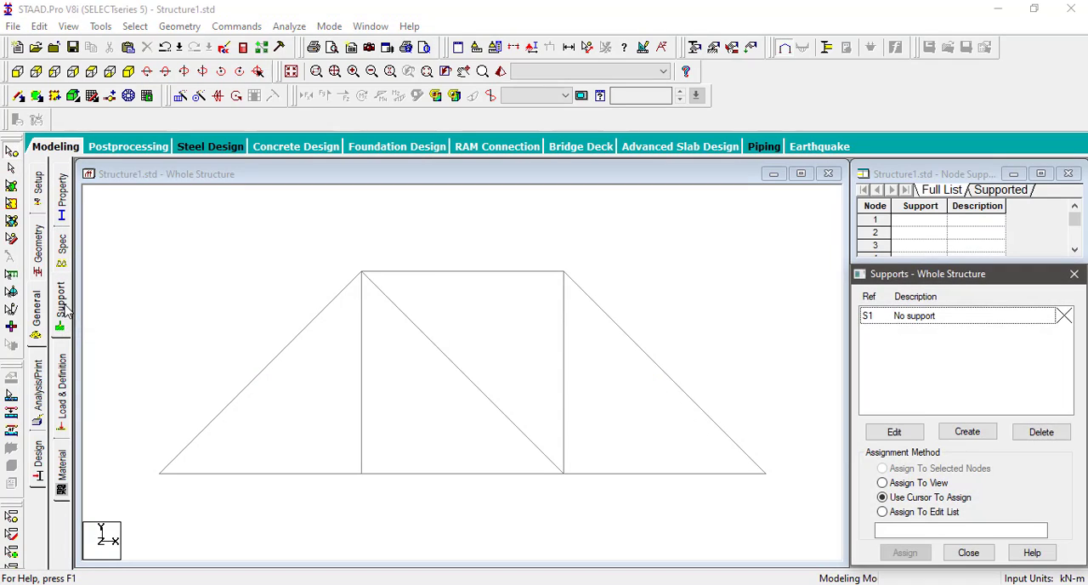
click(968, 433)
click(836, 239)
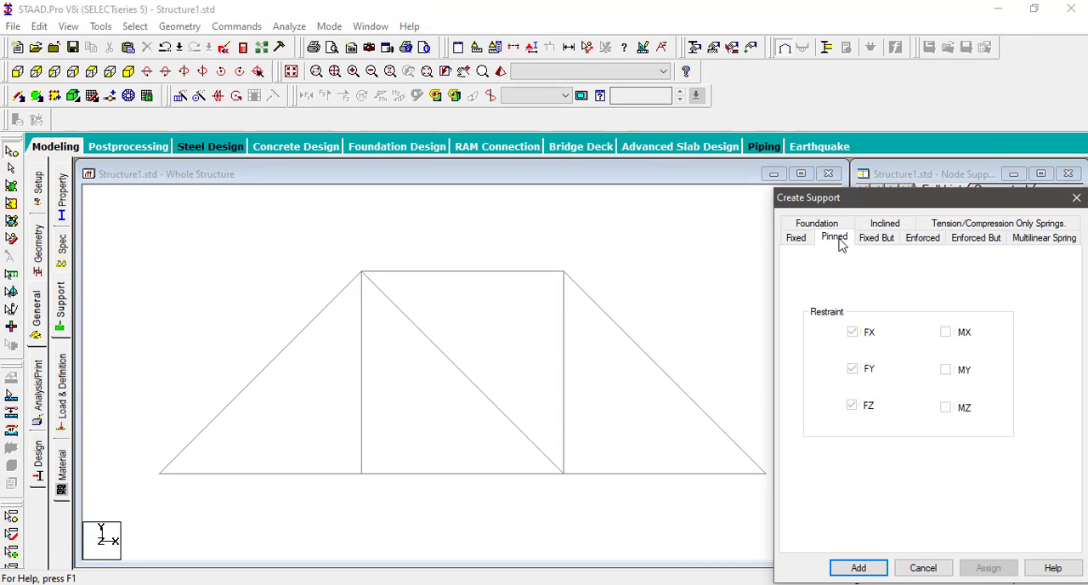
click(859, 568)
Step: Assign the pinned support to the two end nodes of the bottom chord, nodes 1 and 4
drag(129, 451, 217, 523)
ctrl+drag(752, 448, 788, 494)
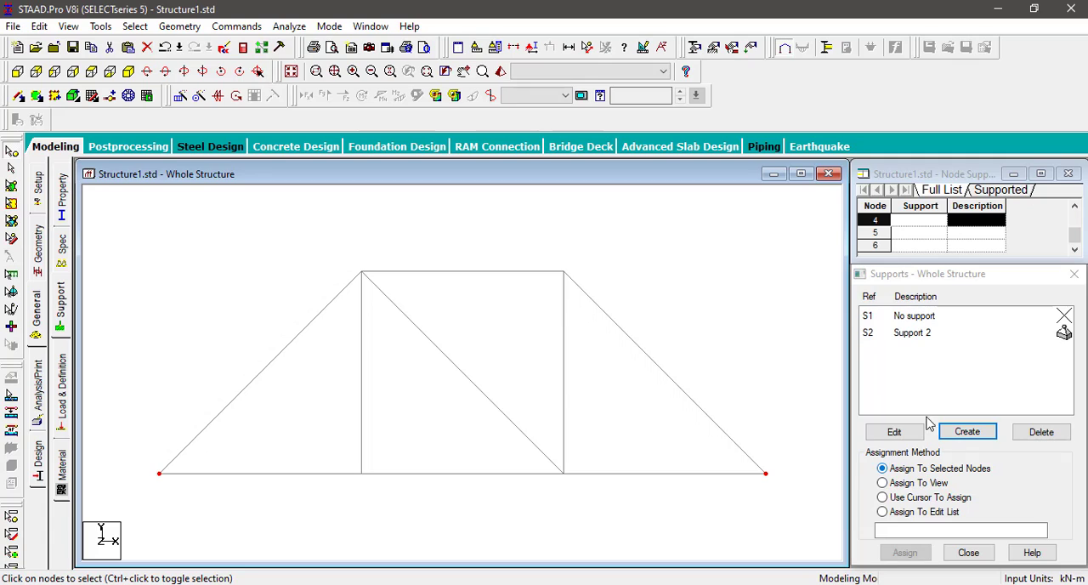
click(917, 334)
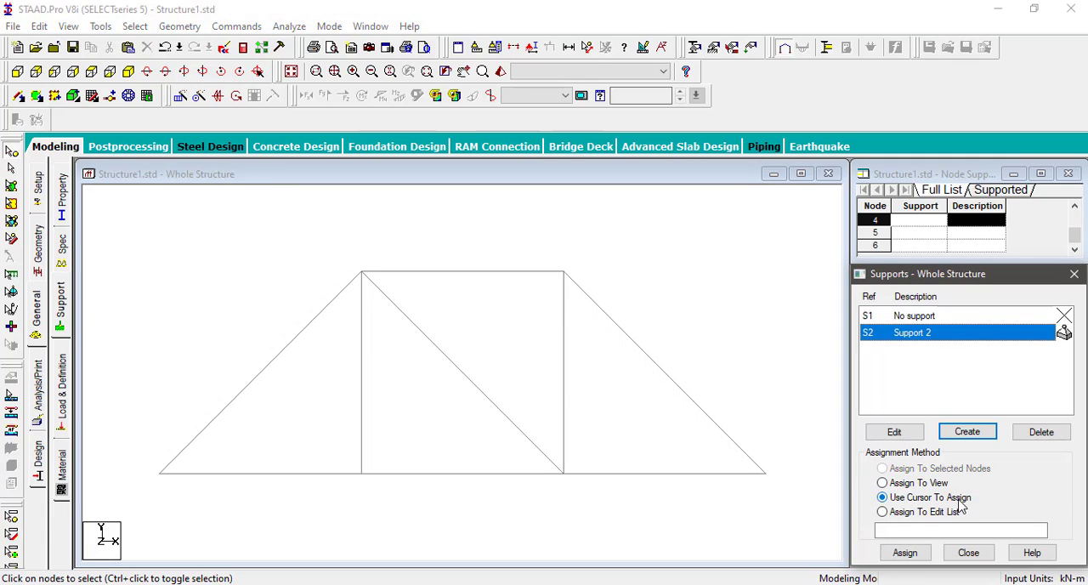
click(159, 473)
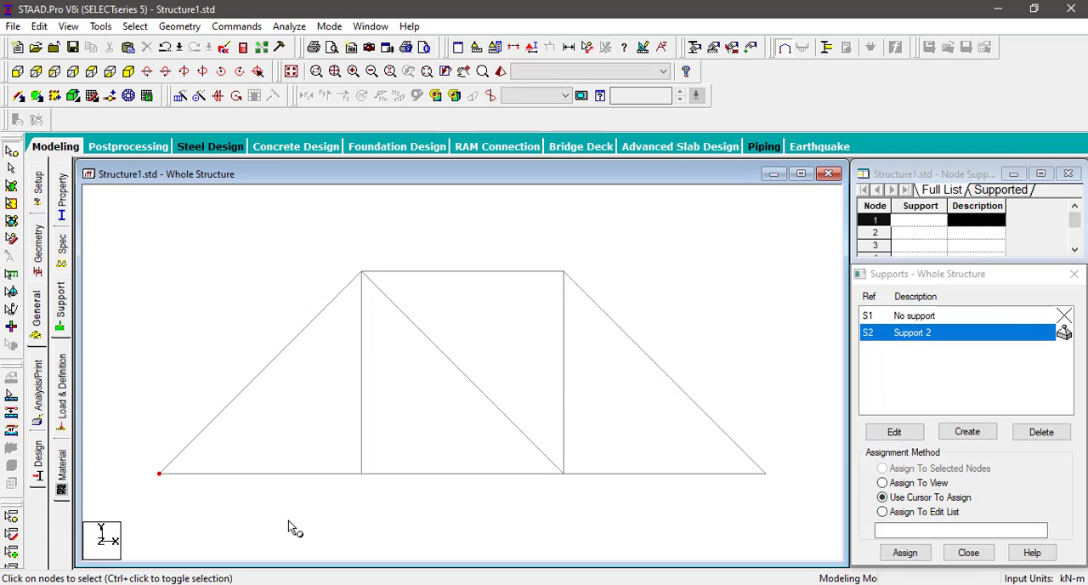
ctrl+click(766, 473)
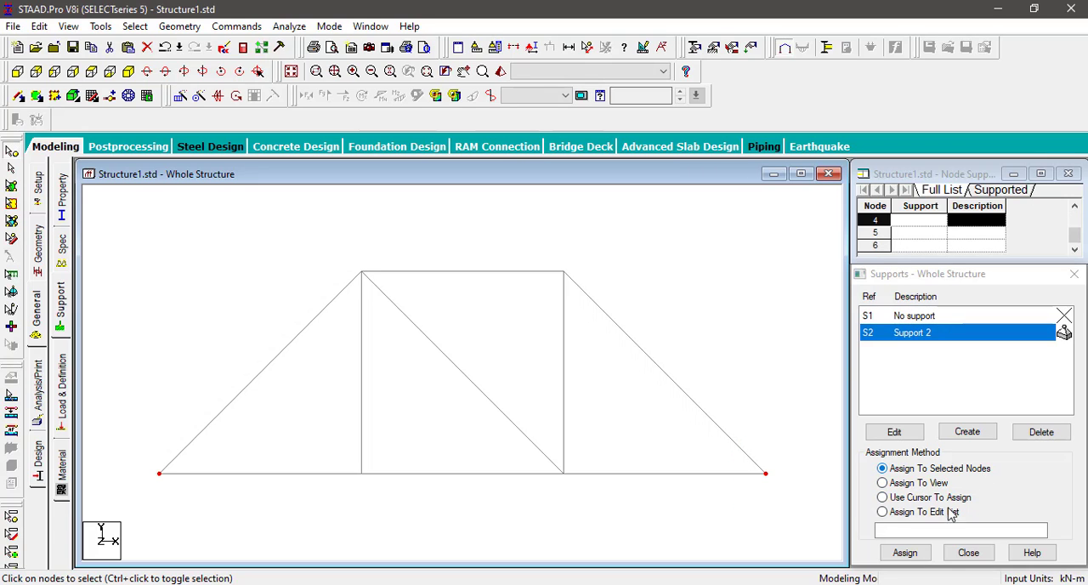
click(905, 551)
click(978, 460)
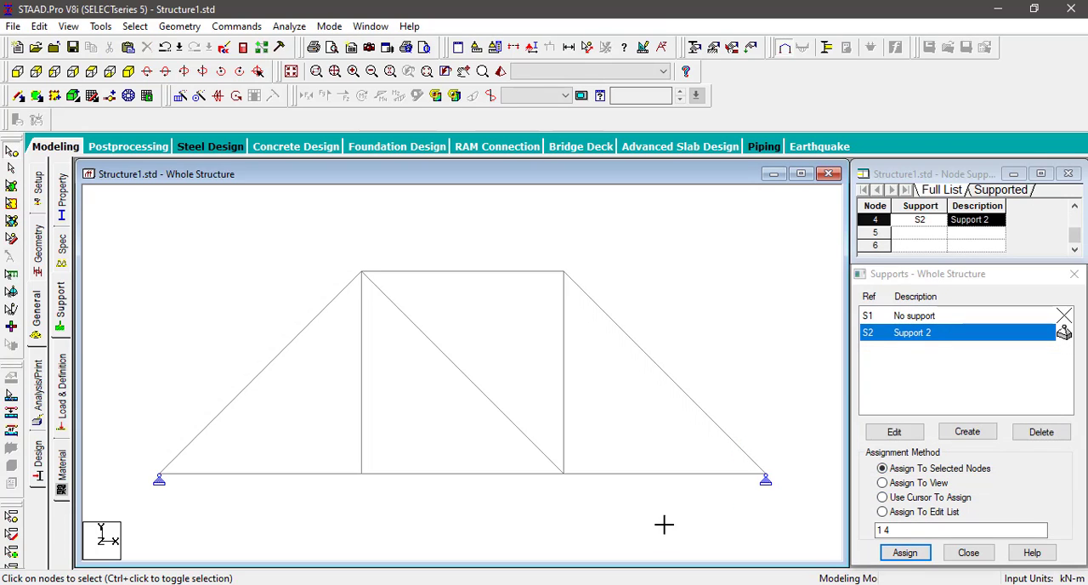
Step: Add primary load case 1 with loading type Dead and the title "dead"
click(65, 384)
click(915, 204)
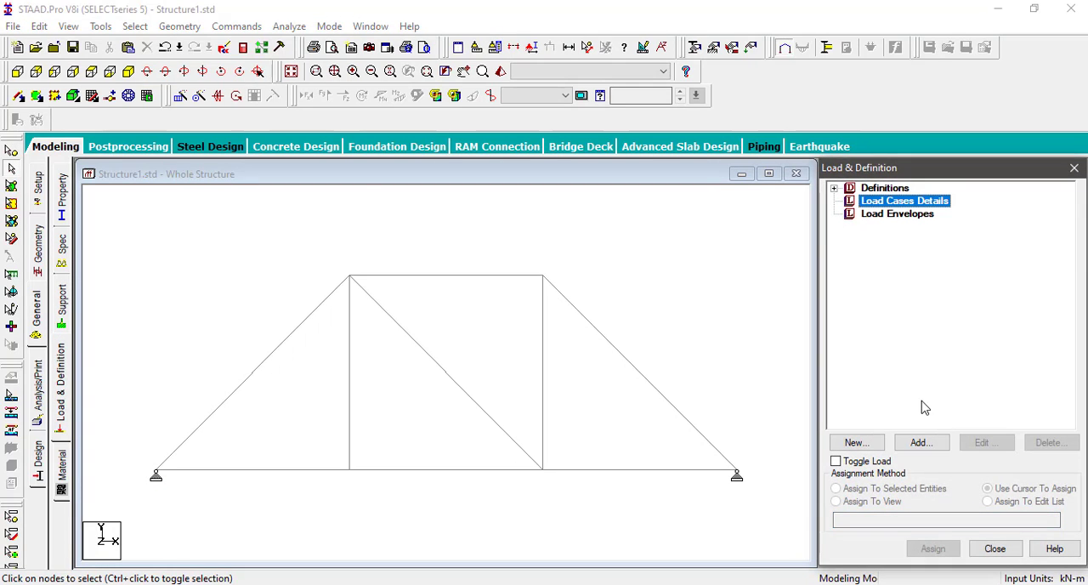
click(924, 443)
click(597, 214)
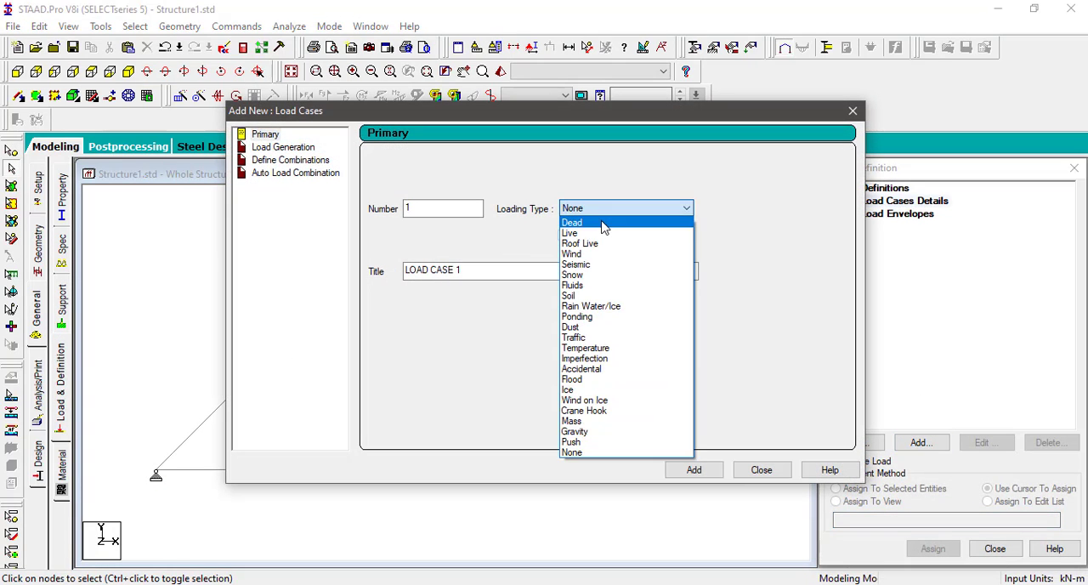
click(600, 224)
key(Tab)
text(dead)
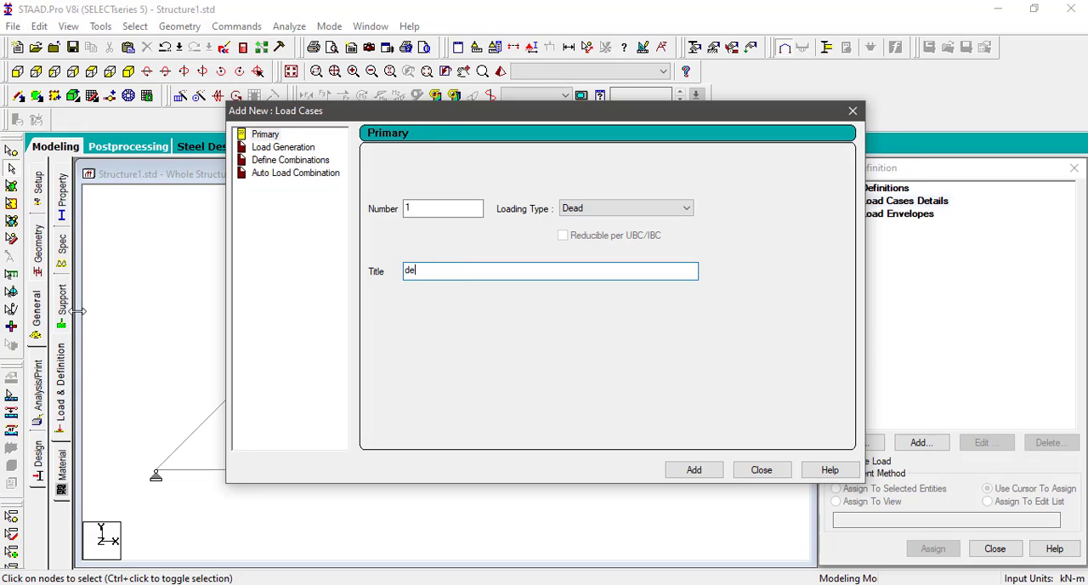
click(685, 473)
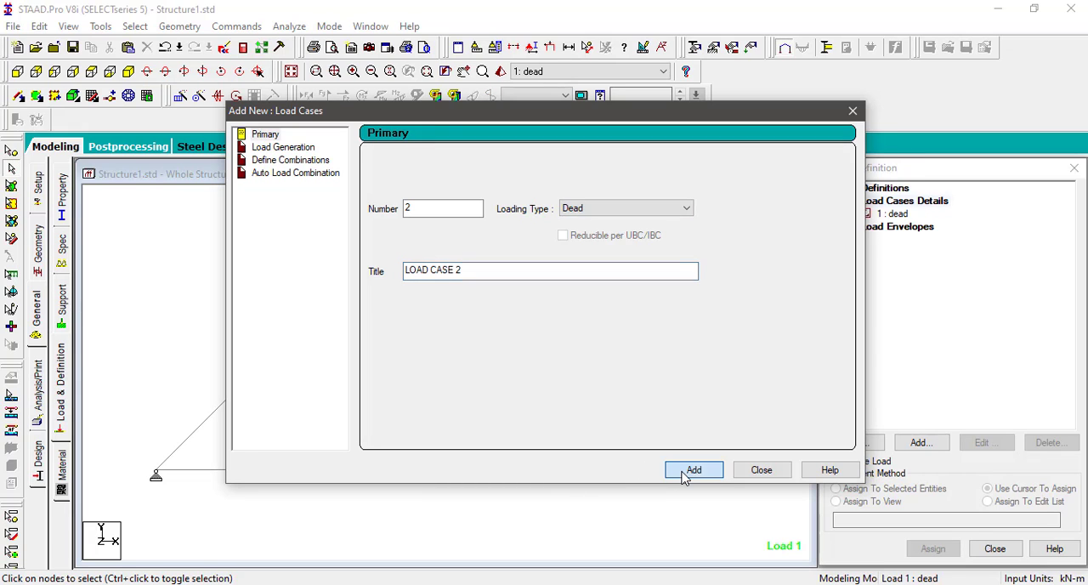
click(771, 470)
Step: Add two nodal loads to the dead load case, with Fy of -20 kN and -10 kN
click(893, 214)
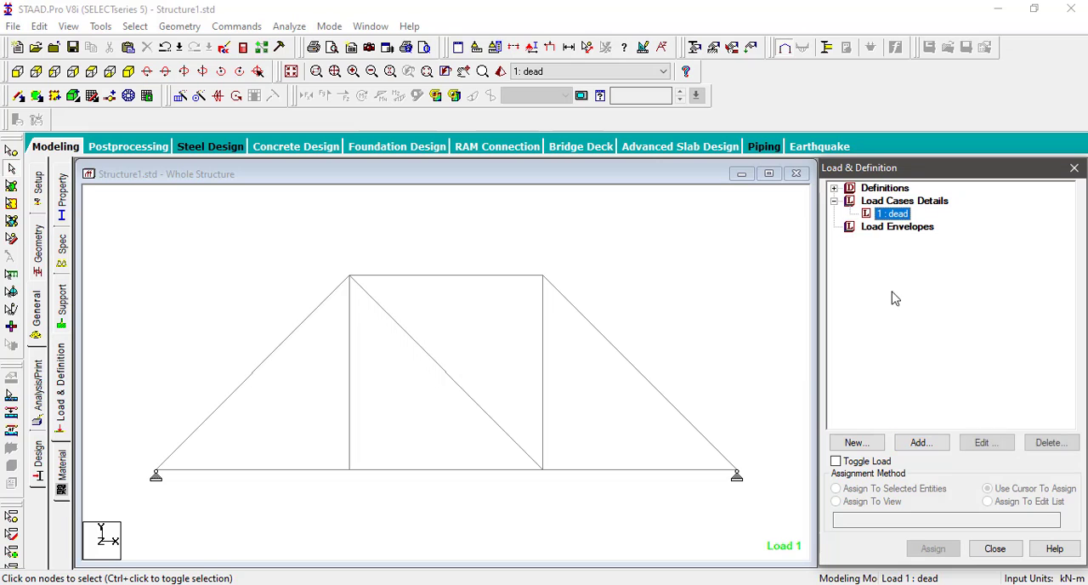
click(922, 442)
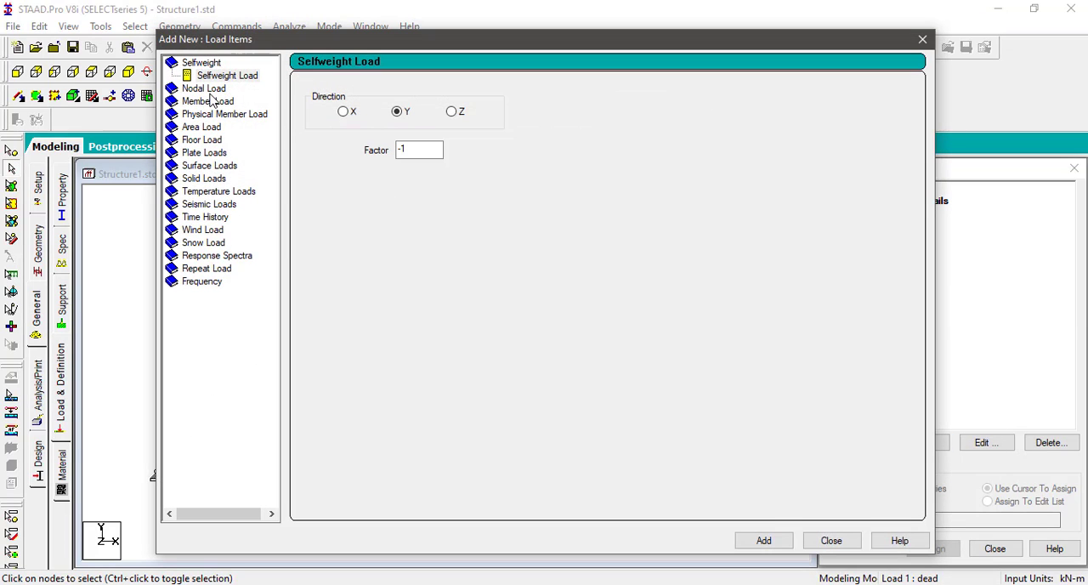
click(204, 90)
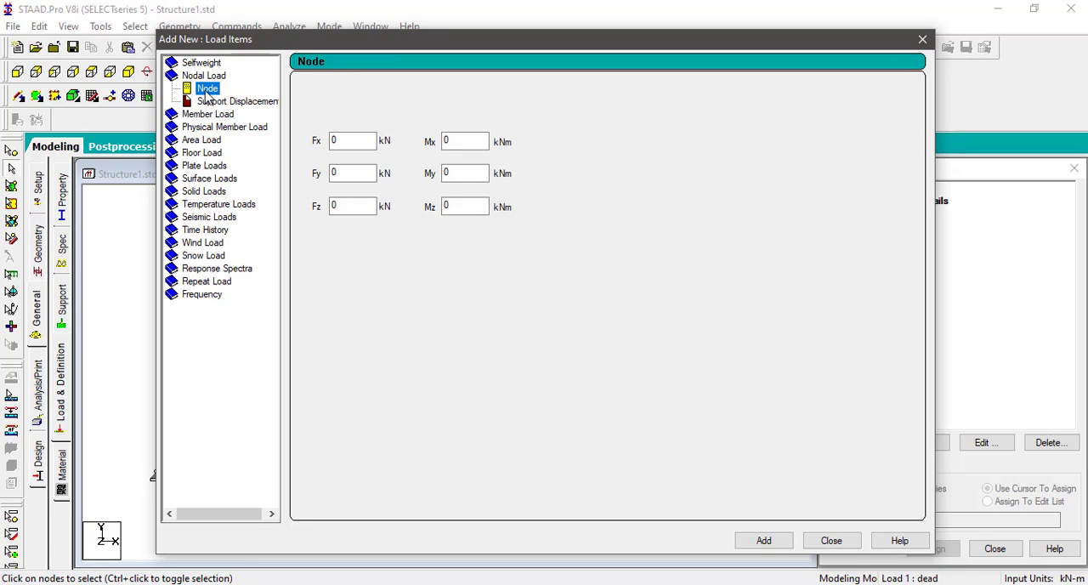
double_click(371, 174)
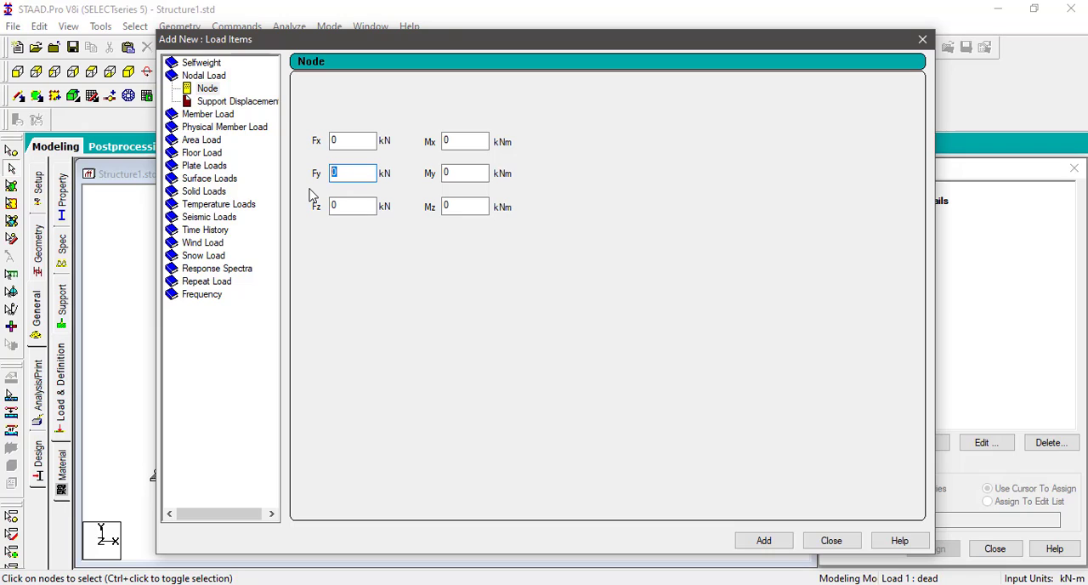
click(759, 544)
double_click(340, 173)
text(-10)
click(768, 544)
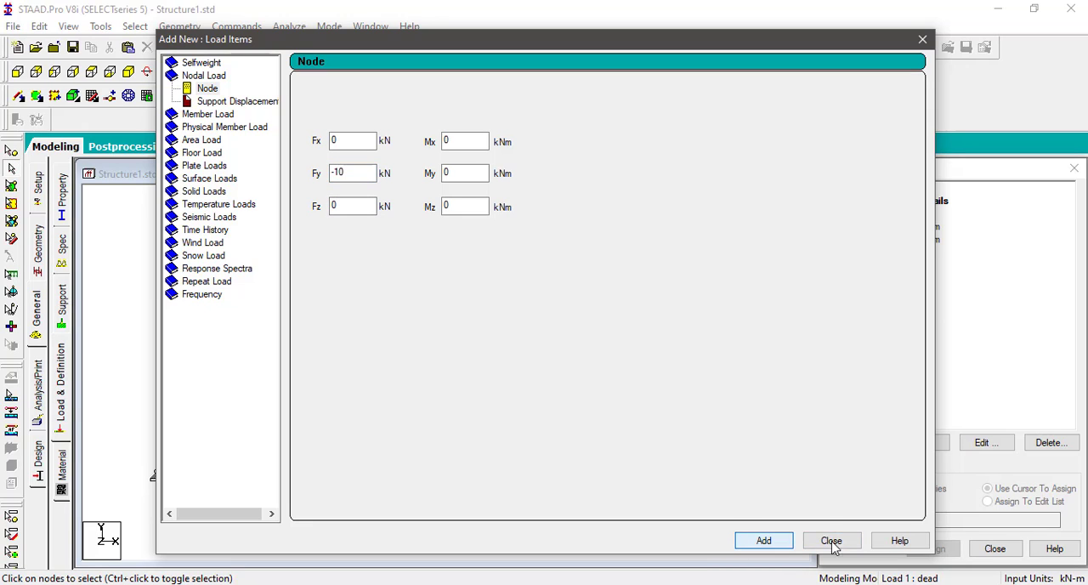
click(829, 543)
Step: Assign the -20 kN nodal load to the left node of the top chord
click(914, 227)
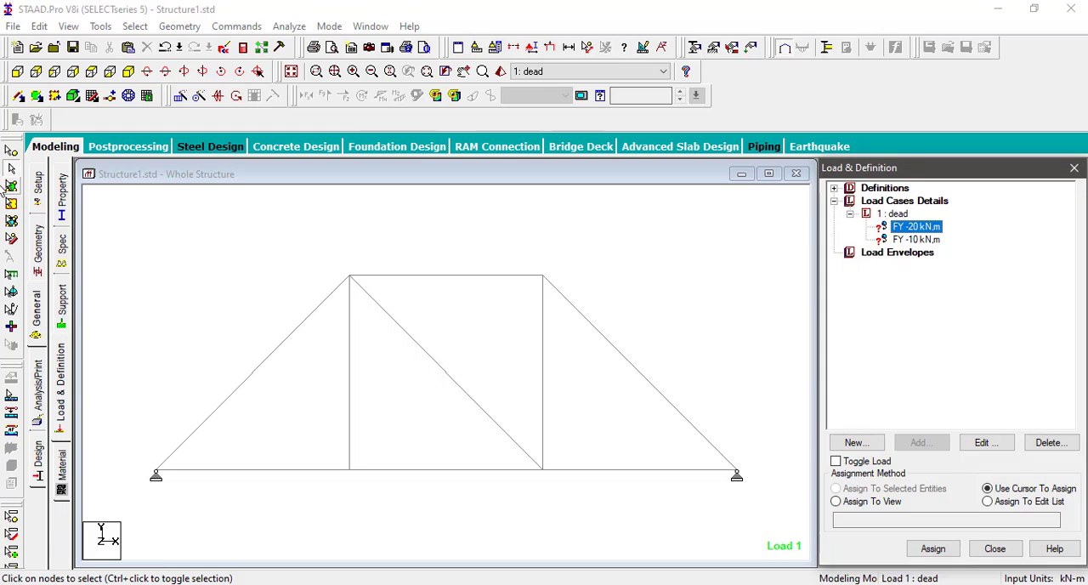
click(11, 152)
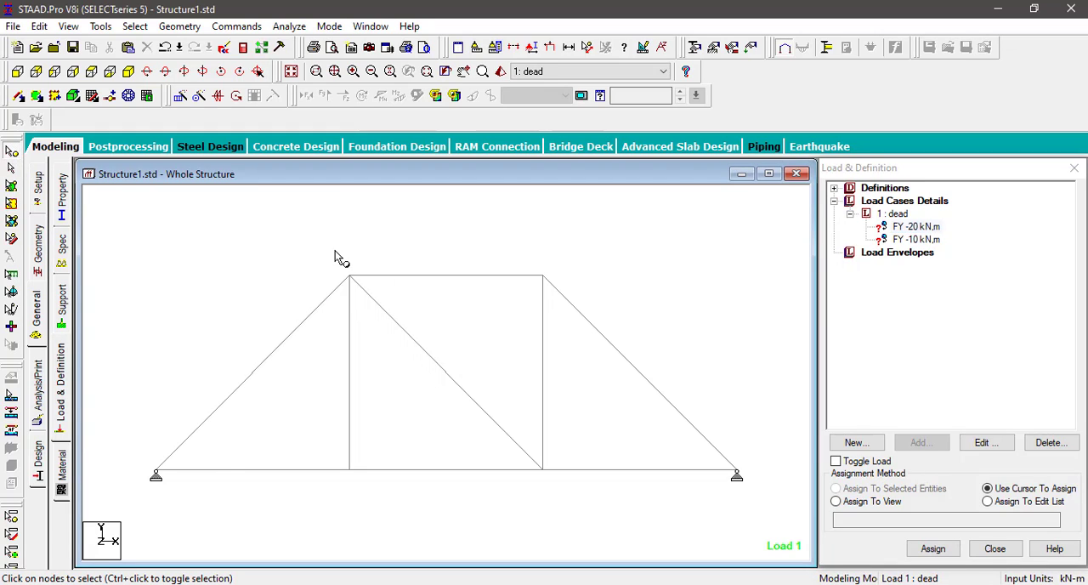
drag(336, 250, 387, 298)
click(934, 228)
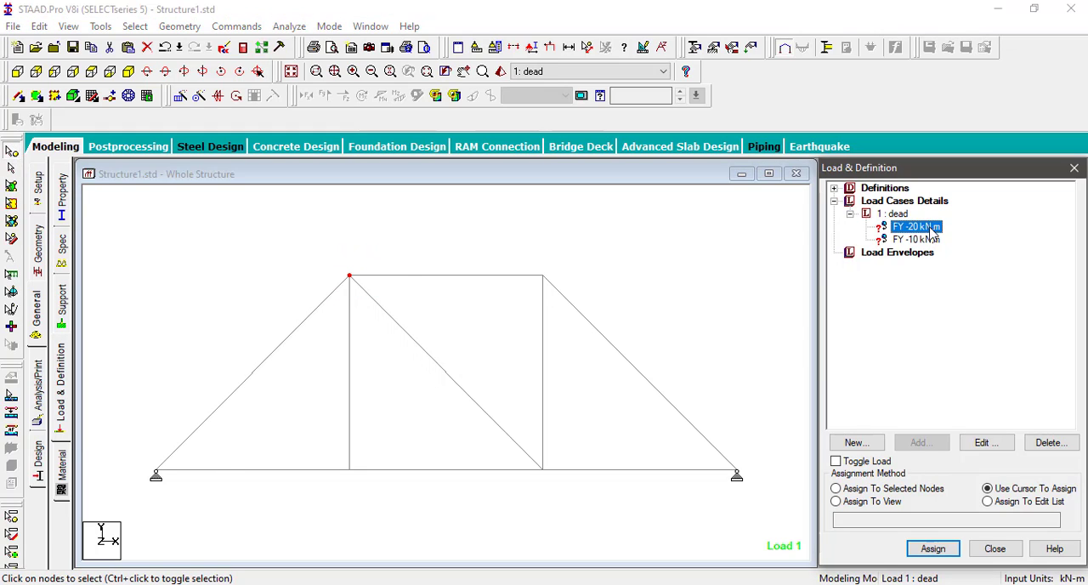
click(930, 493)
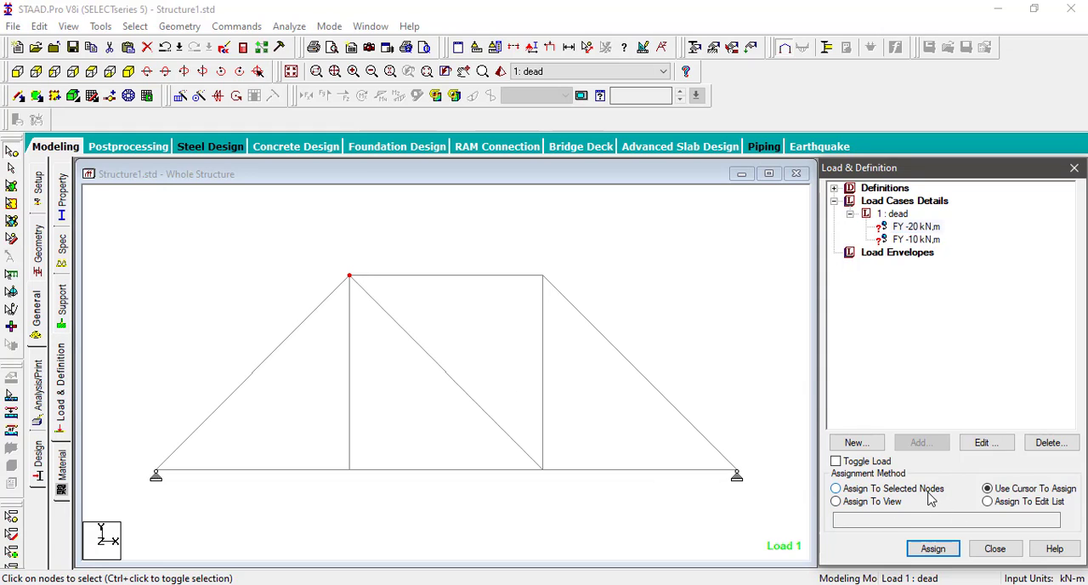
click(931, 549)
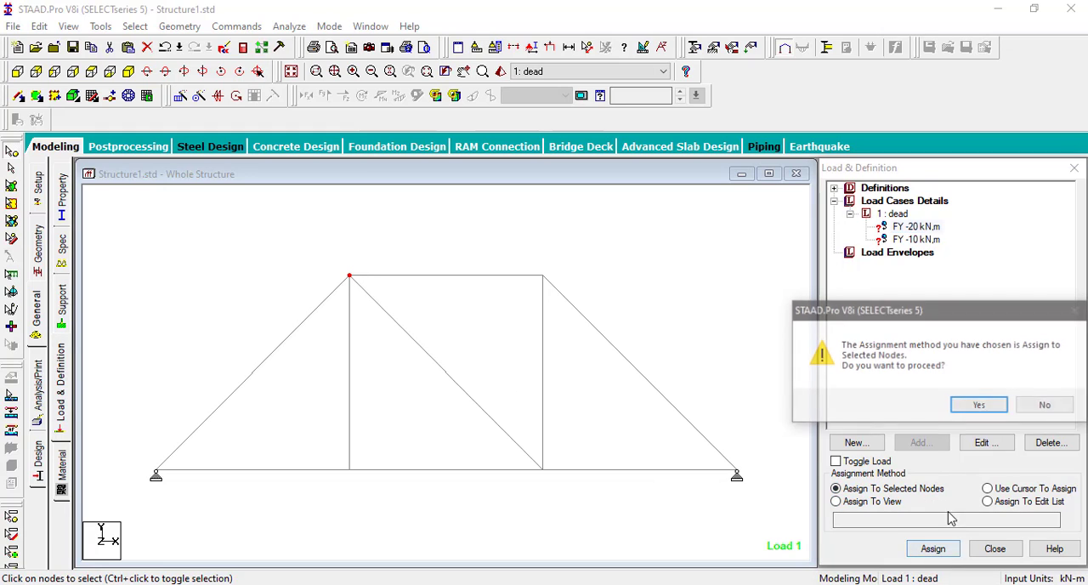
click(973, 406)
Step: Assign the -10 kN nodal load to the right node of the top chord
click(915, 241)
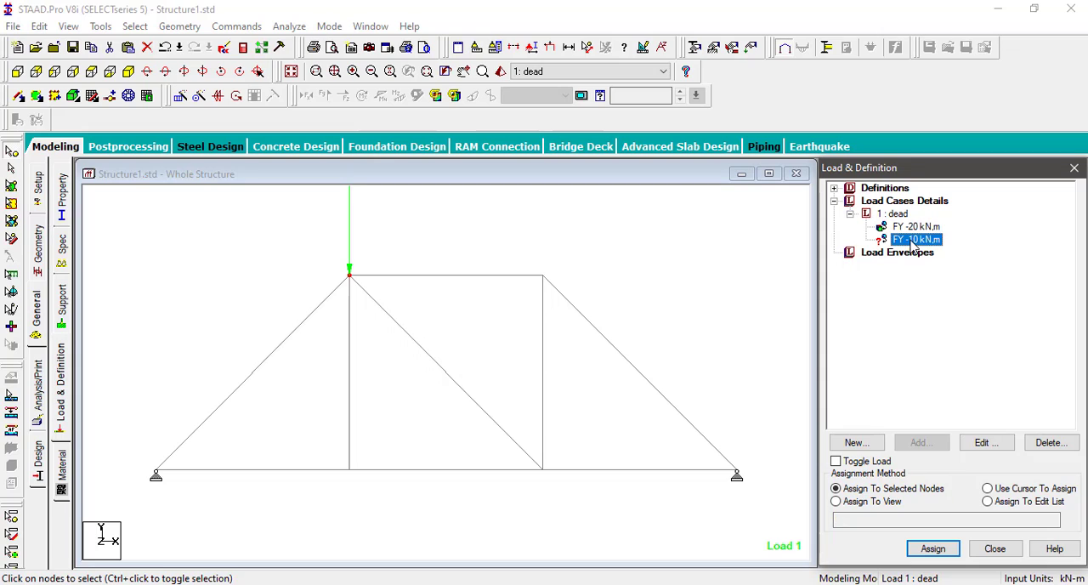
drag(537, 252, 558, 308)
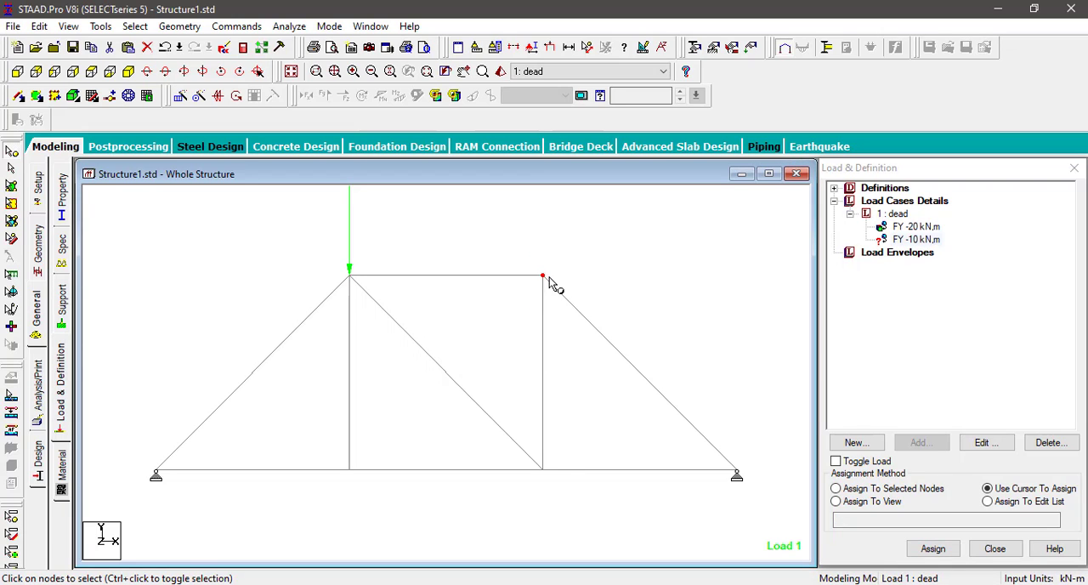
click(836, 489)
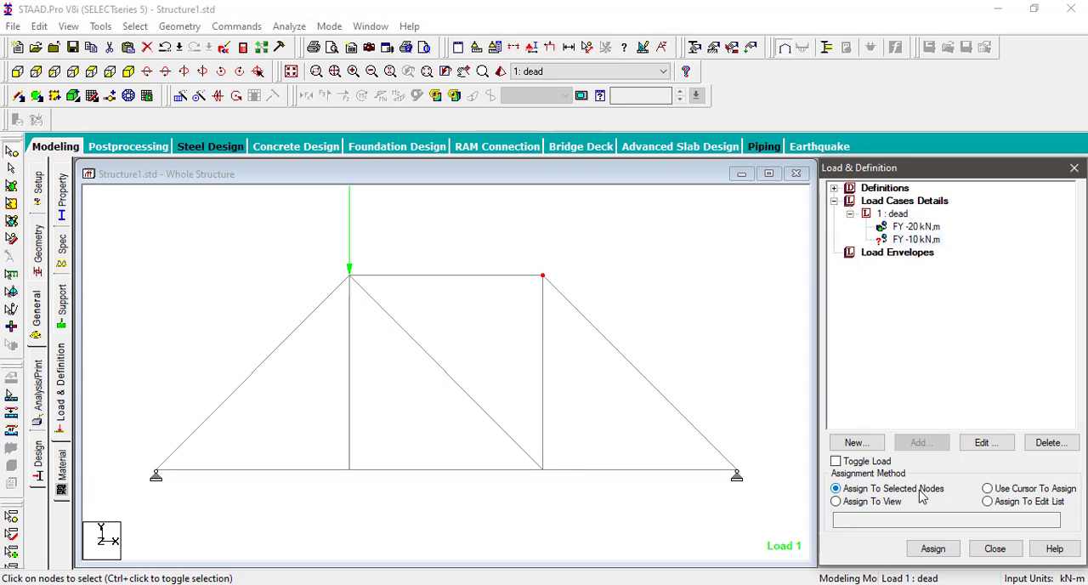
click(932, 549)
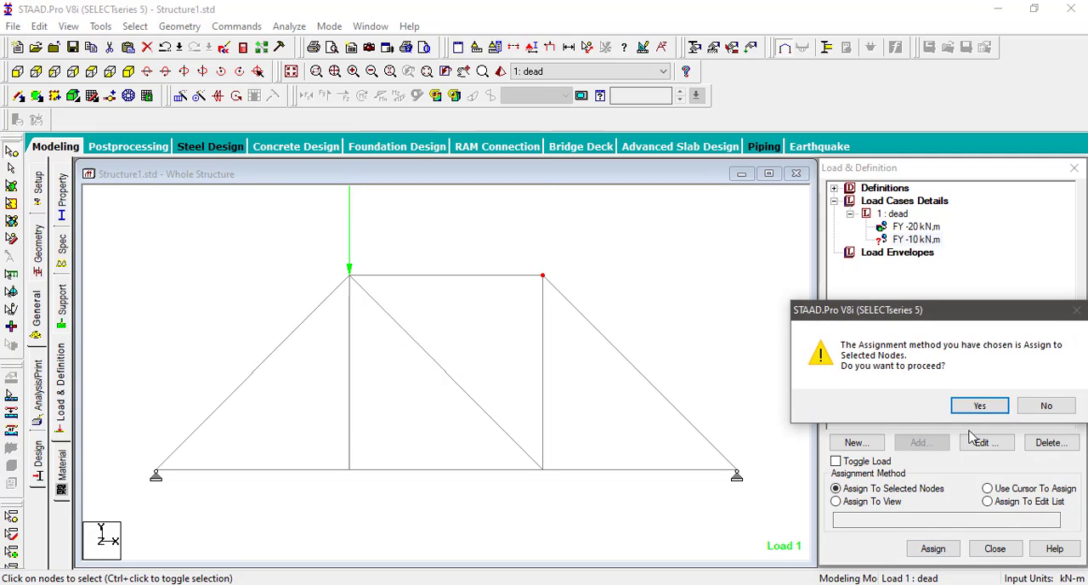
click(980, 406)
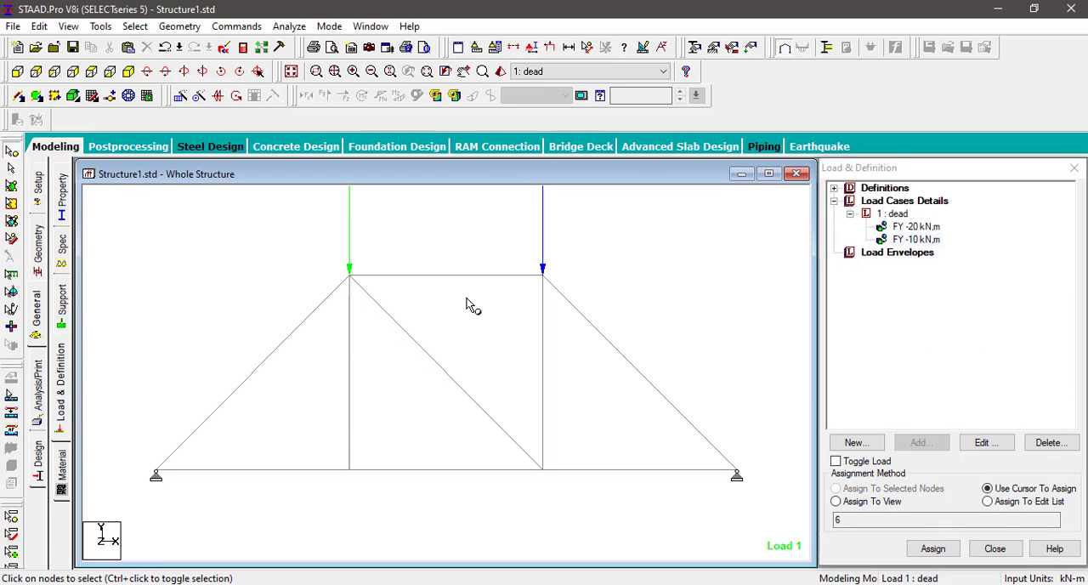
Step: Add a Perform Analysis command with the No Print option
scroll(475, 398, down, 2)
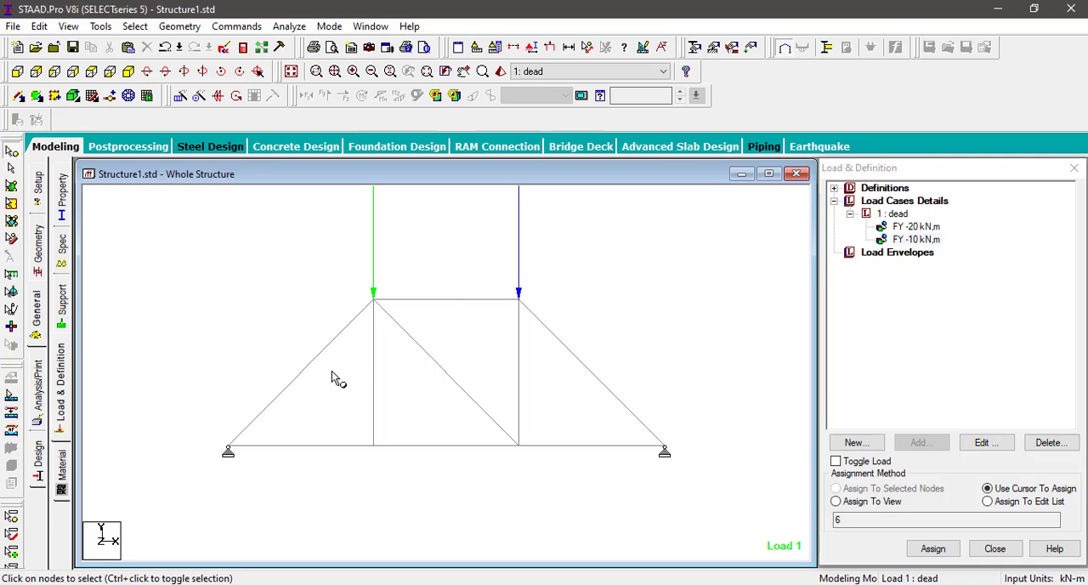
click(39, 394)
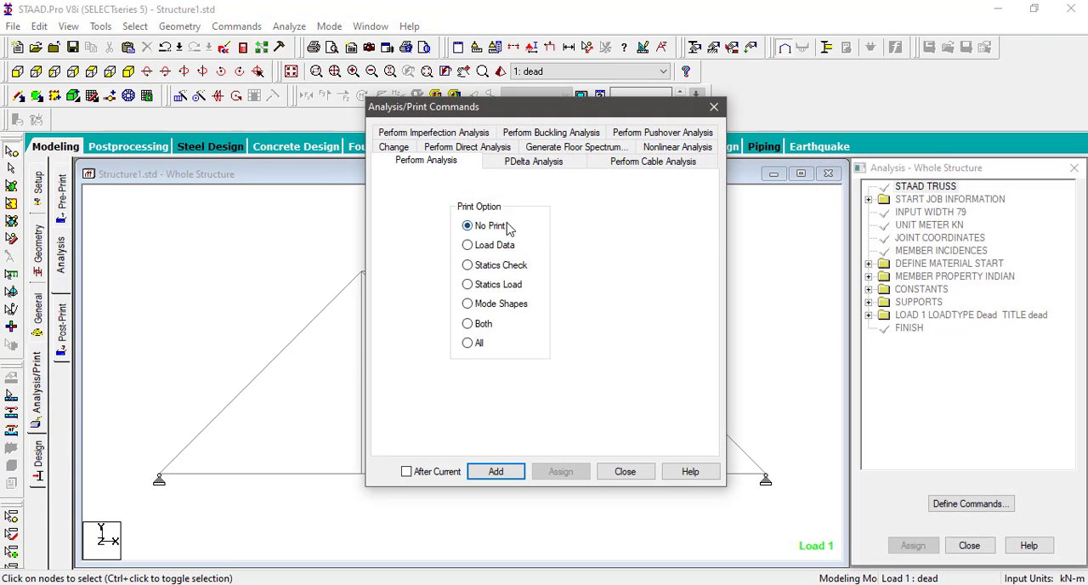
click(498, 472)
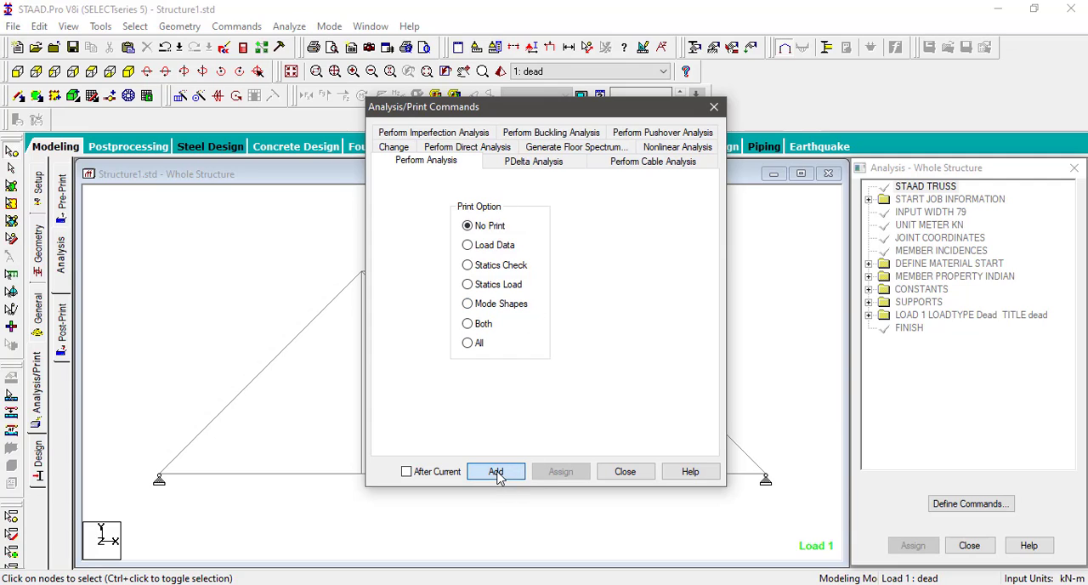
click(626, 472)
Step: Add a post-analysis print command for member forces, assigned to the view
click(237, 26)
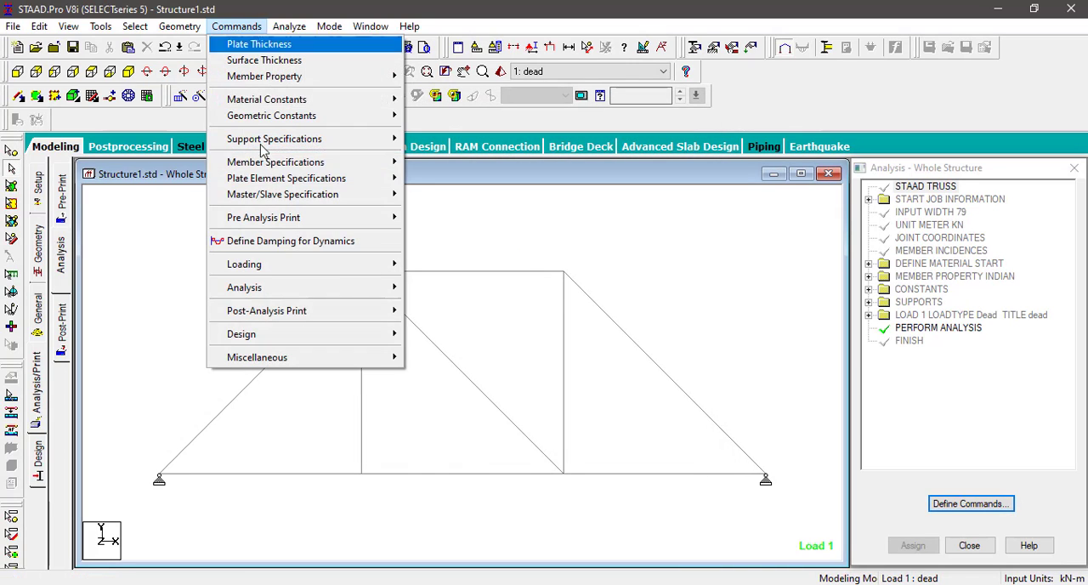
mouse_move(321, 316)
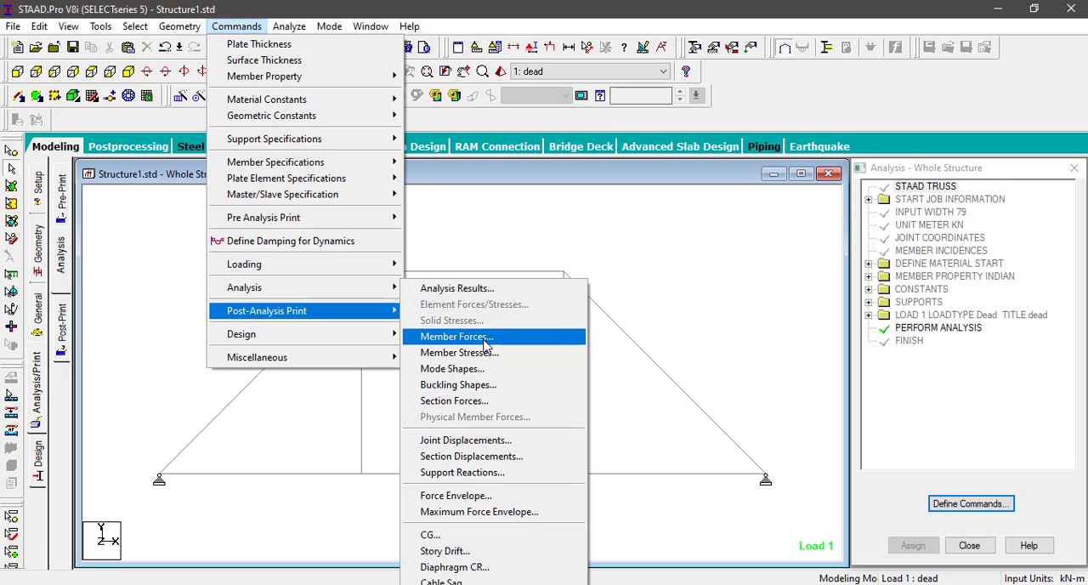
click(486, 338)
click(489, 349)
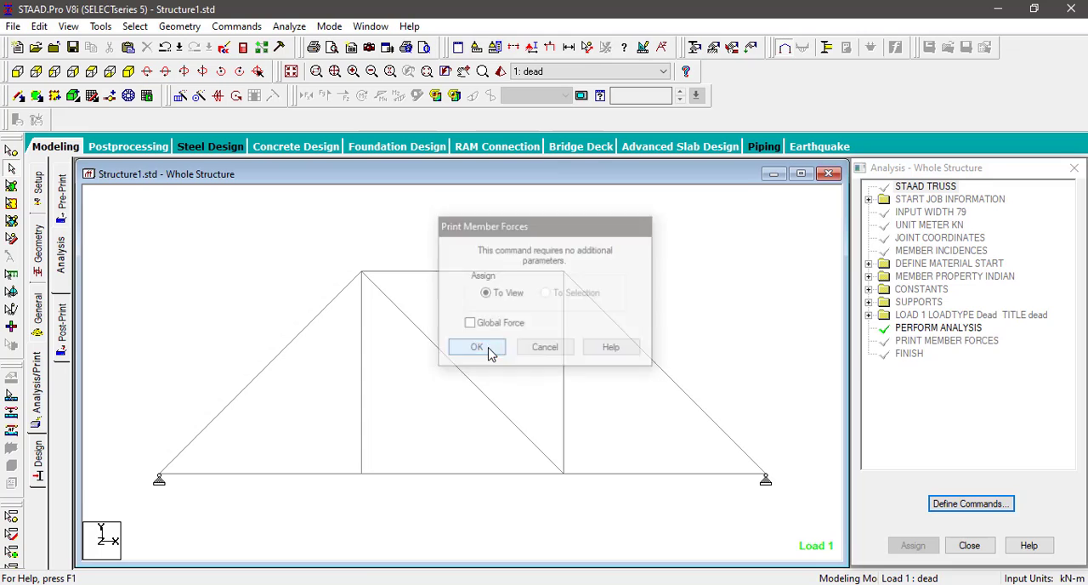
Step: Run the analysis and go to post-processing mode with load case 1 dead selected for the results
click(289, 27)
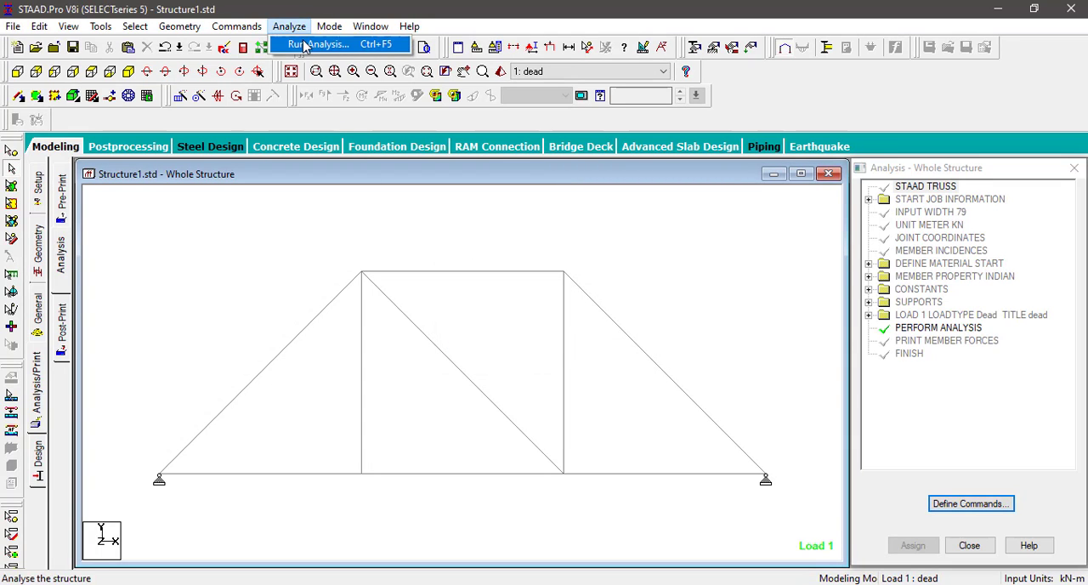
click(302, 41)
click(451, 330)
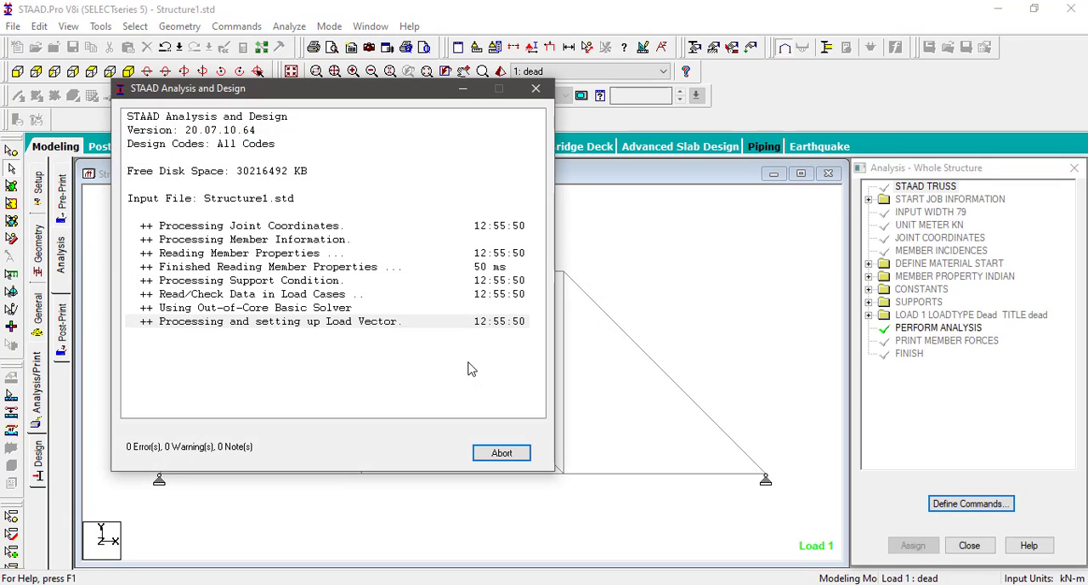
click(185, 443)
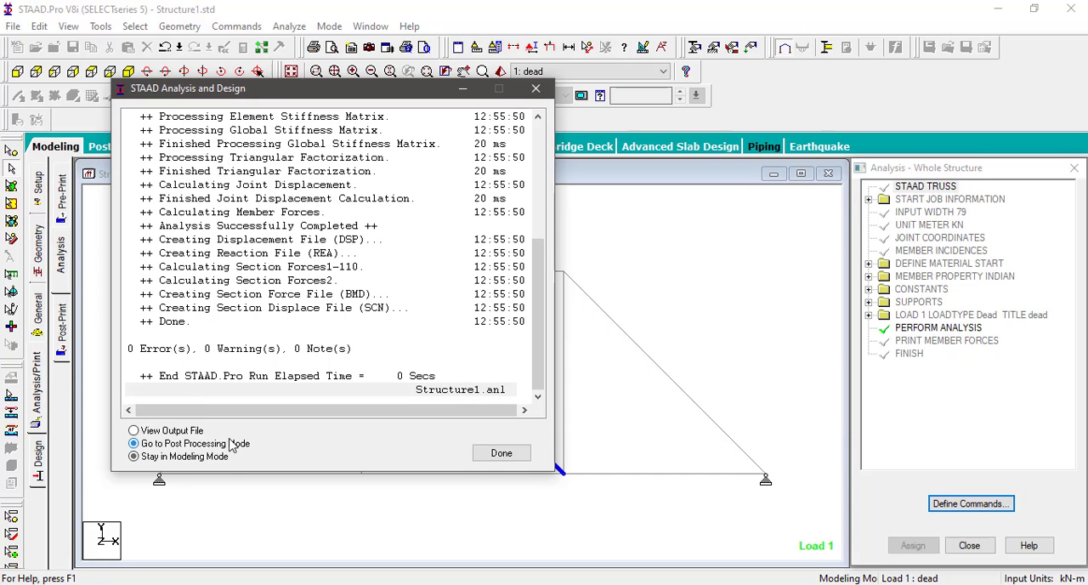
click(498, 455)
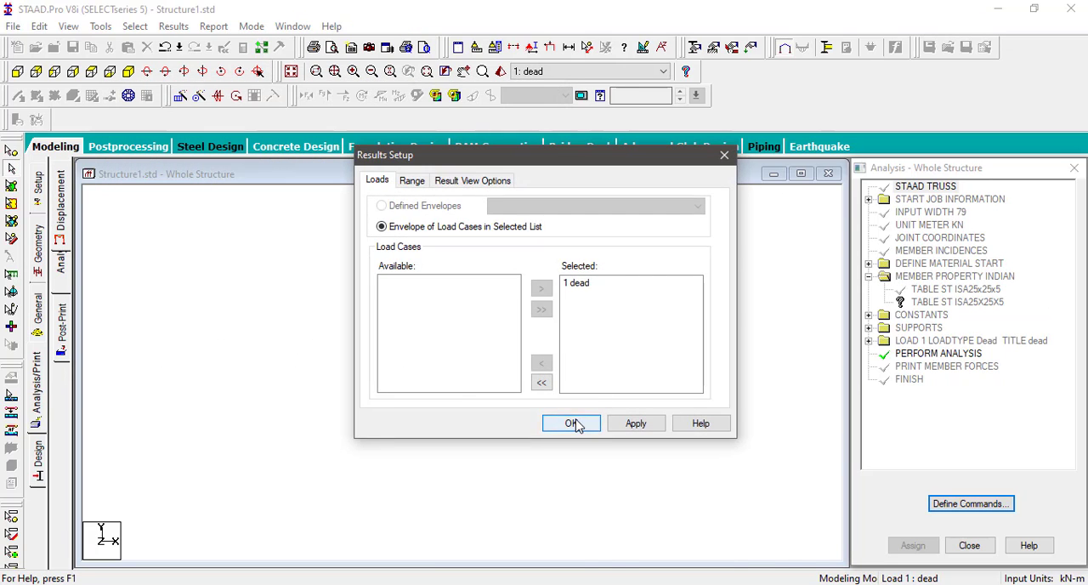
click(571, 424)
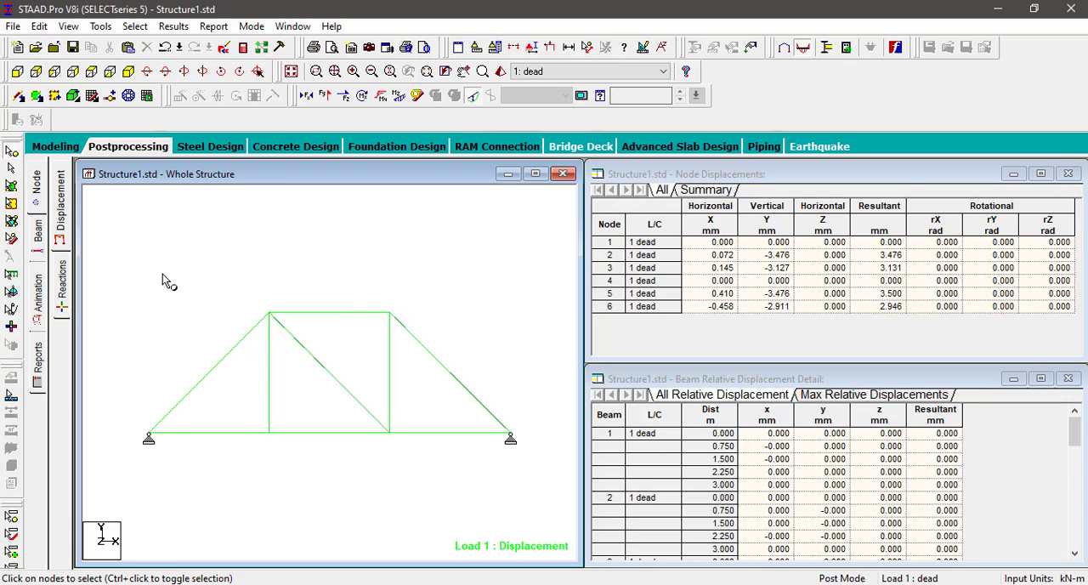
Step: Review the support reactions and the beam end forces, and inspect the details of the inner diagonal member
click(63, 288)
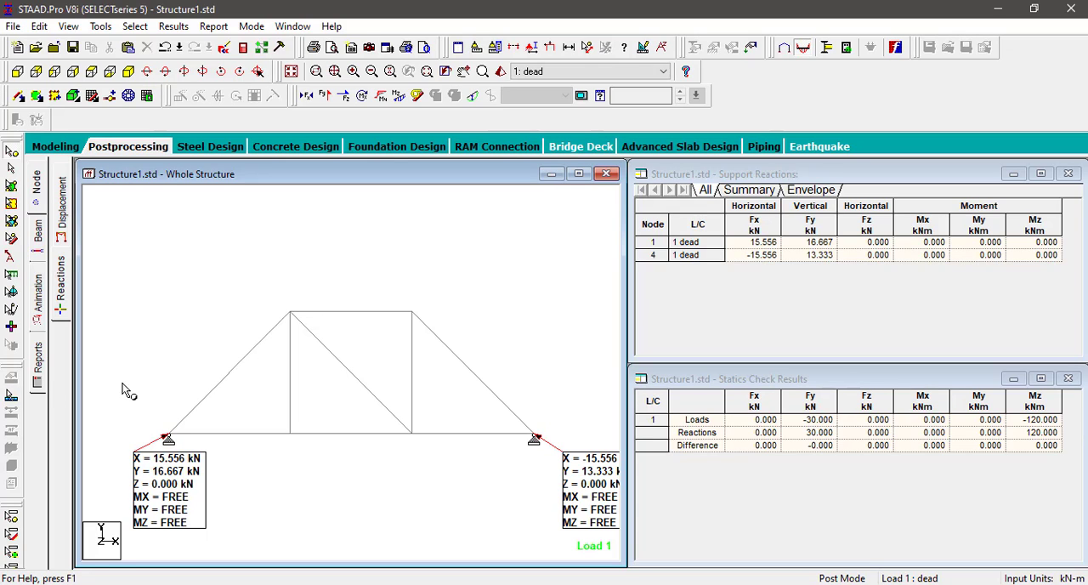
click(39, 242)
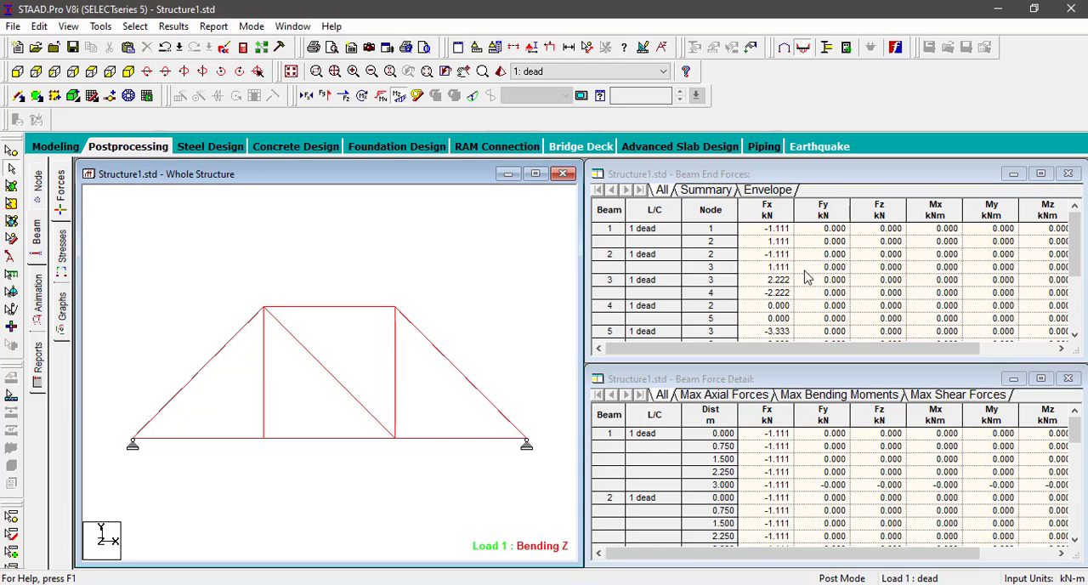
double_click(313, 364)
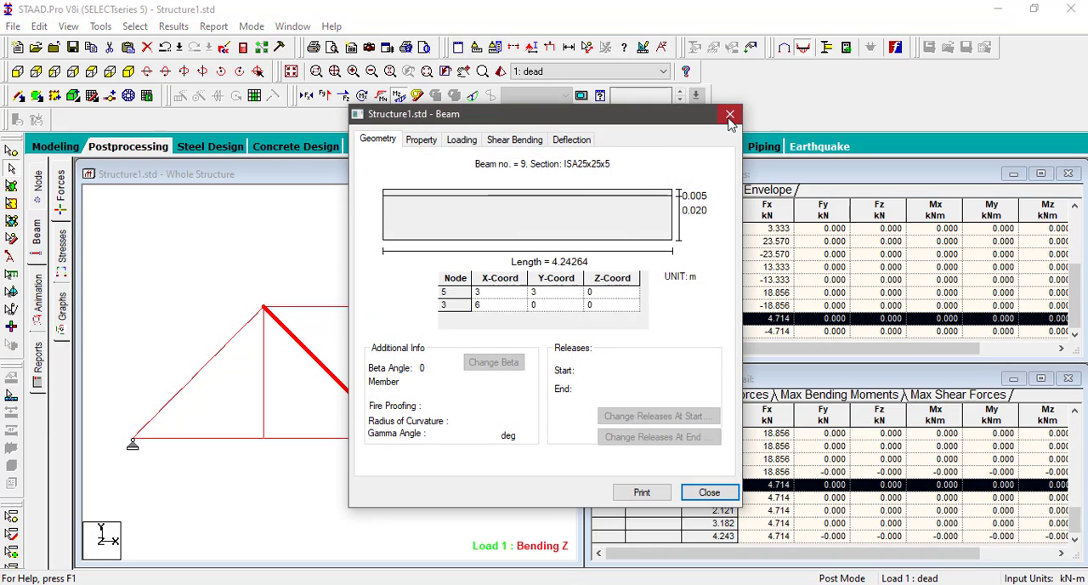
click(730, 115)
click(447, 238)
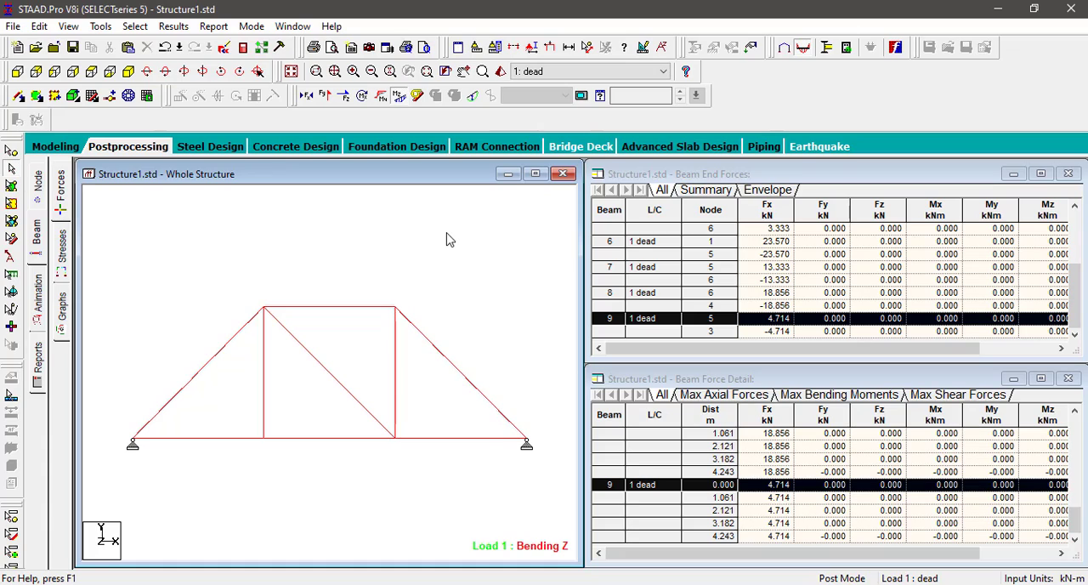
Step: Display the axial force diagram on the truss and check the annotation settings for beam results
scroll(450, 240, down, 1)
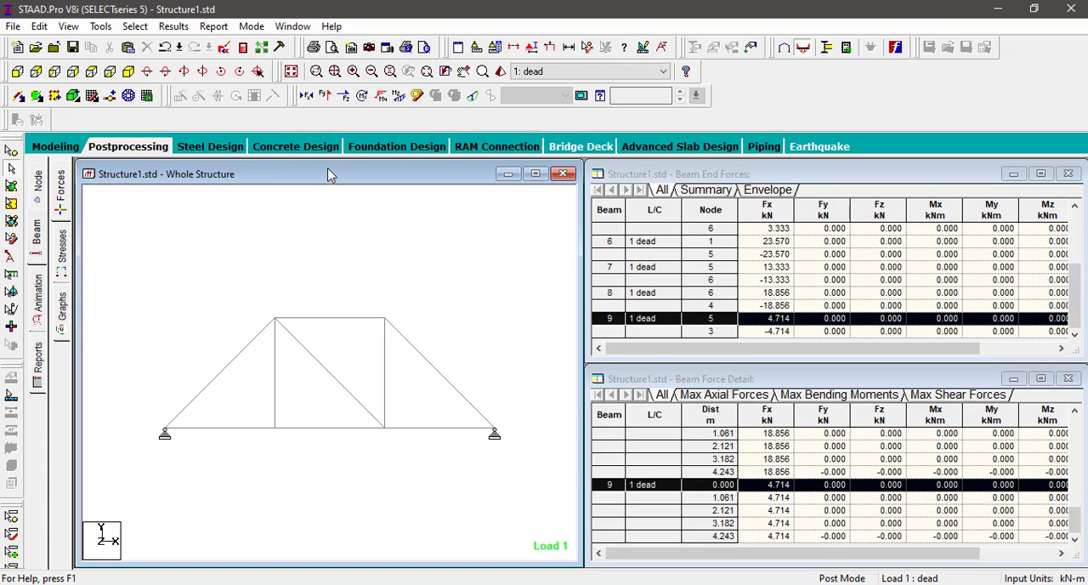
click(307, 96)
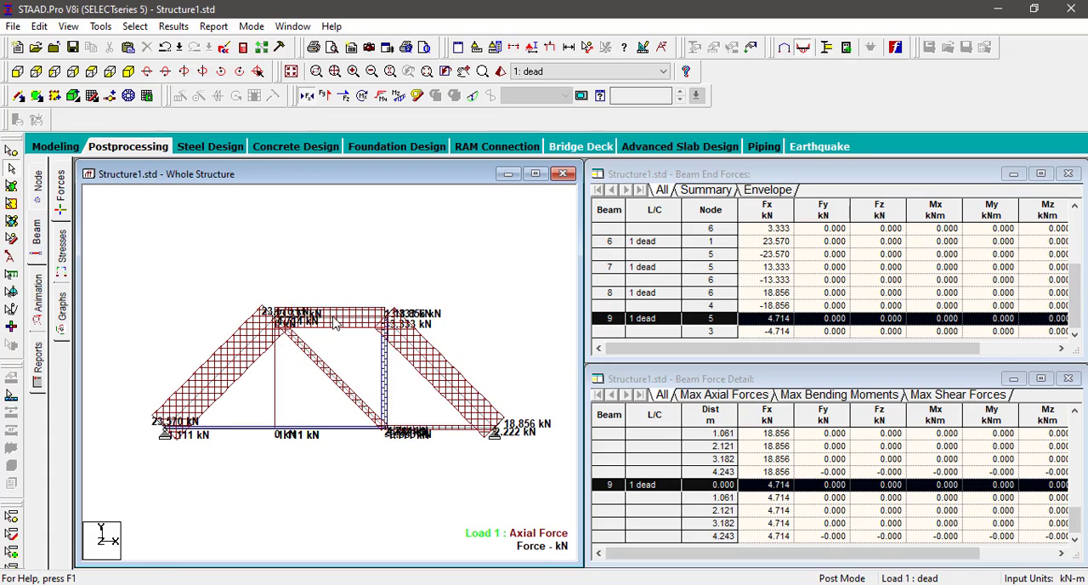
click(173, 26)
click(205, 281)
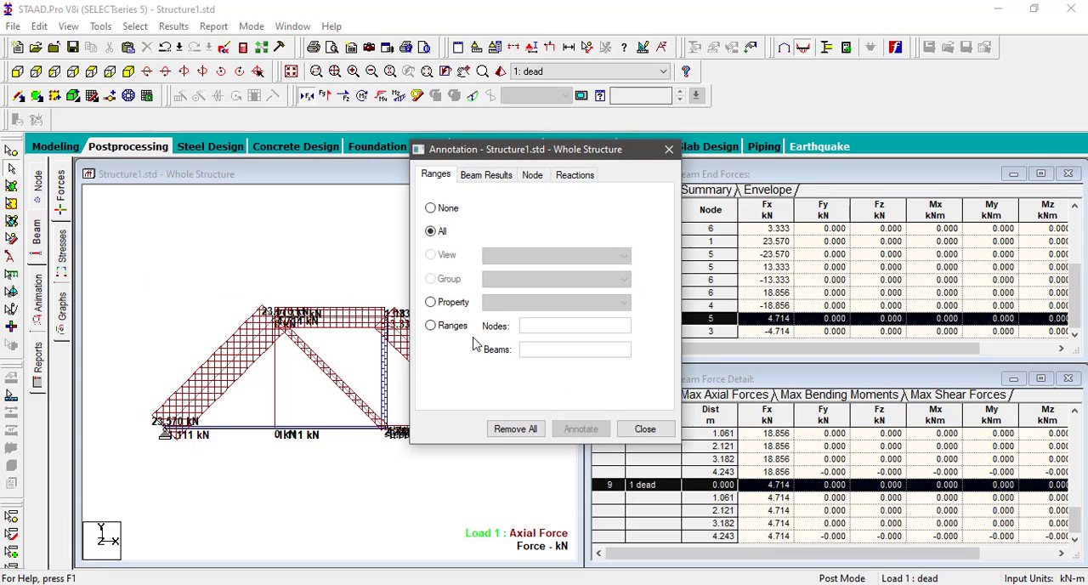
click(496, 177)
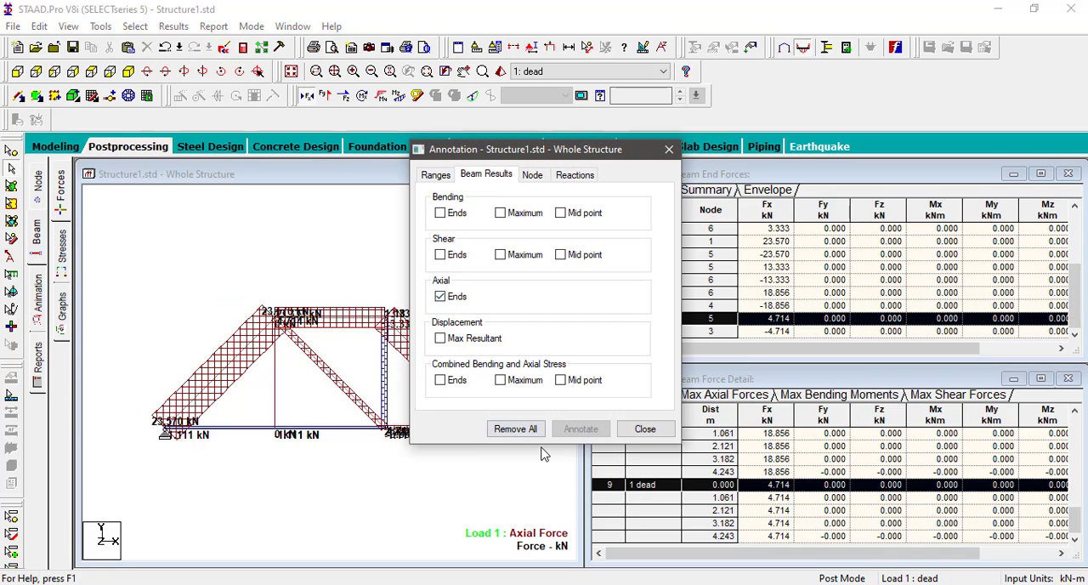
click(646, 428)
scroll(348, 336, up, 1)
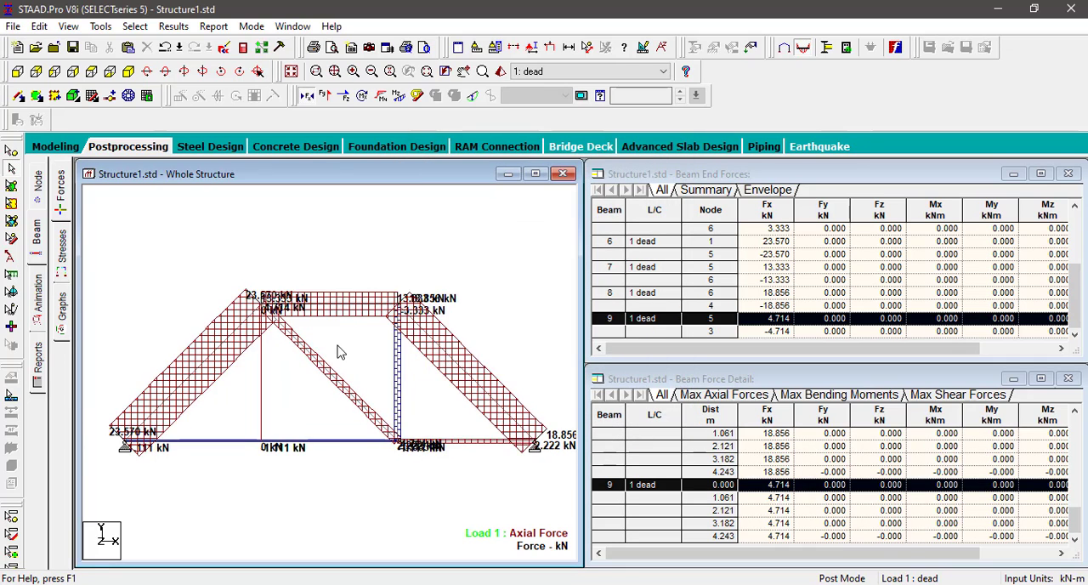
Step: Examine the member end forces of all members in the STAAD output file, and close the file
click(243, 50)
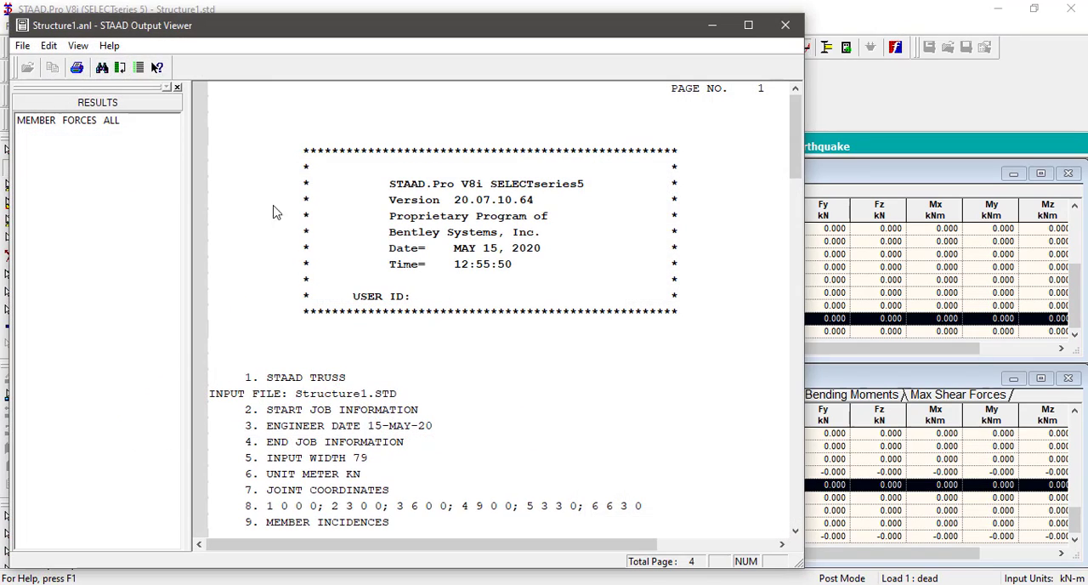
click(77, 121)
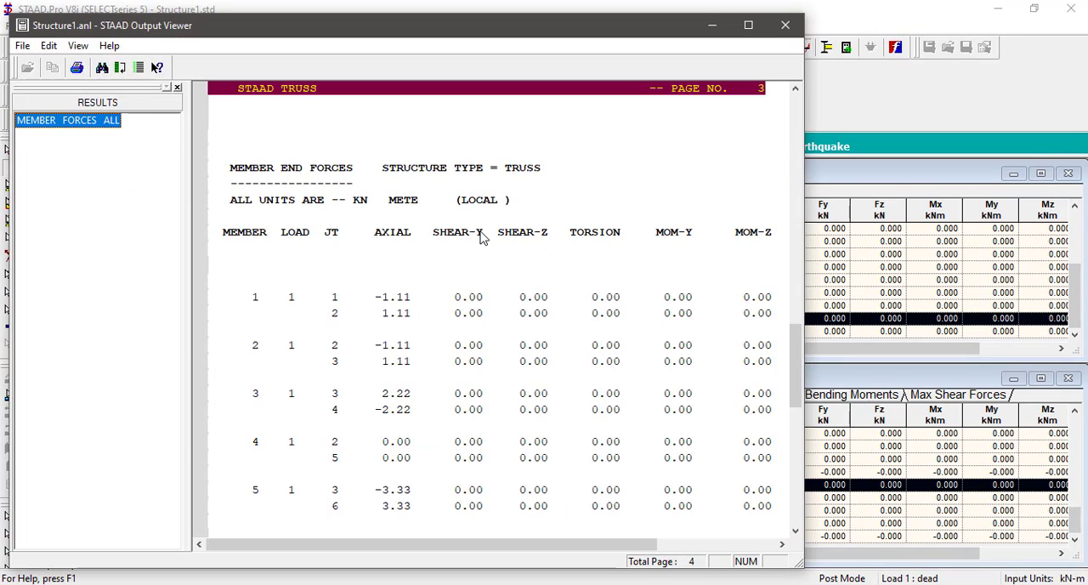
scroll(423, 278, down, 2)
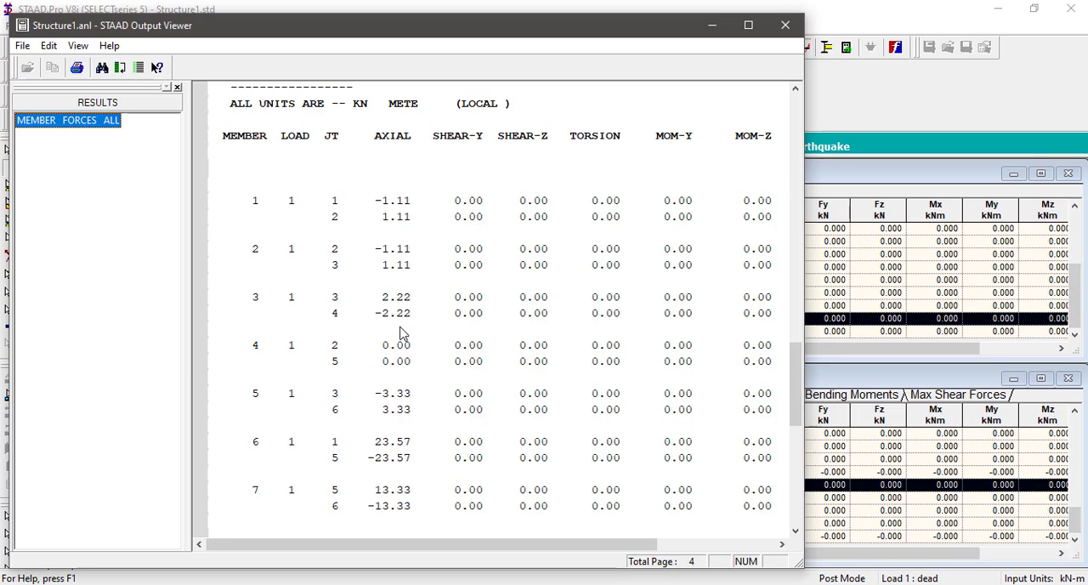
scroll(404, 409, down, 3)
scroll(404, 409, up, 8)
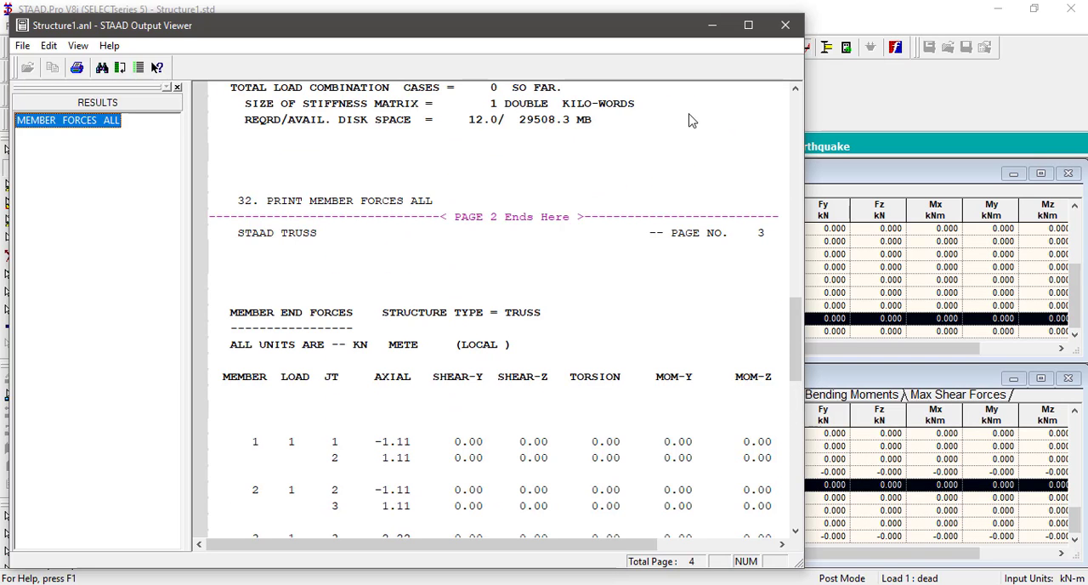
click(787, 30)
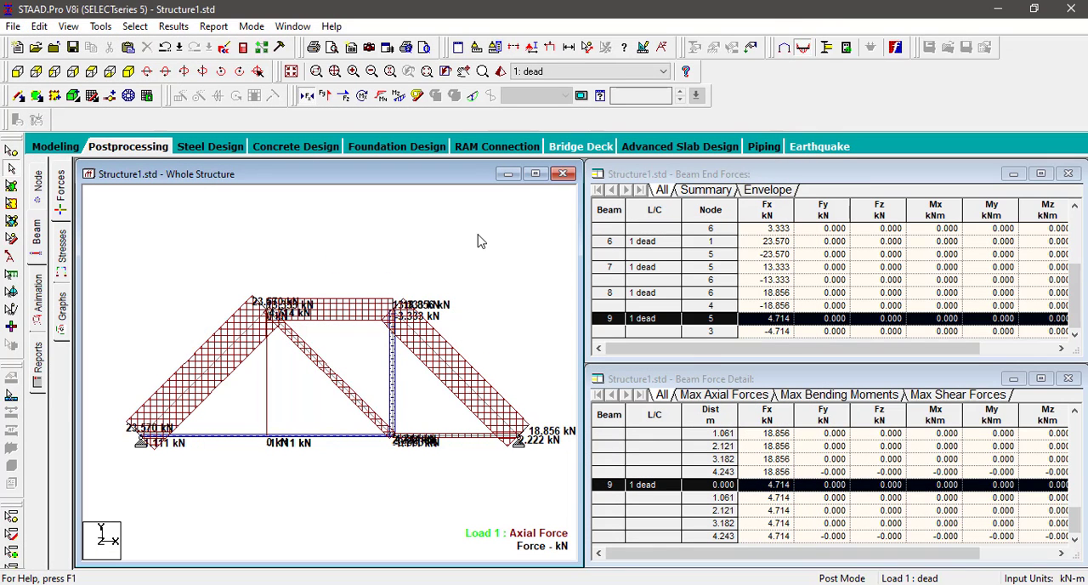